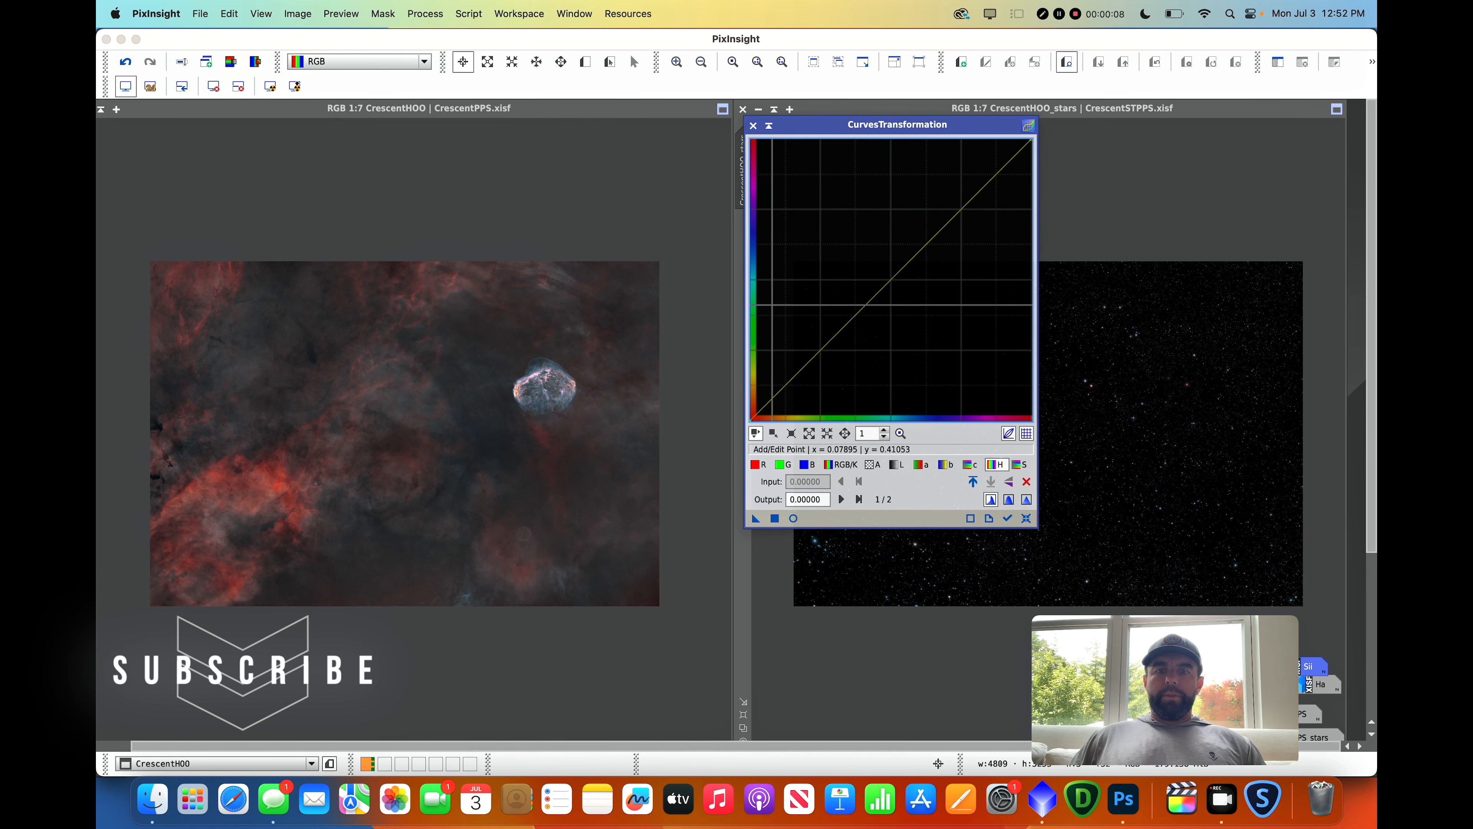
Try a curves adjustment lifting the shadows of the CrescentHOO image using a real-time preview, then close both windows.
click(794, 518)
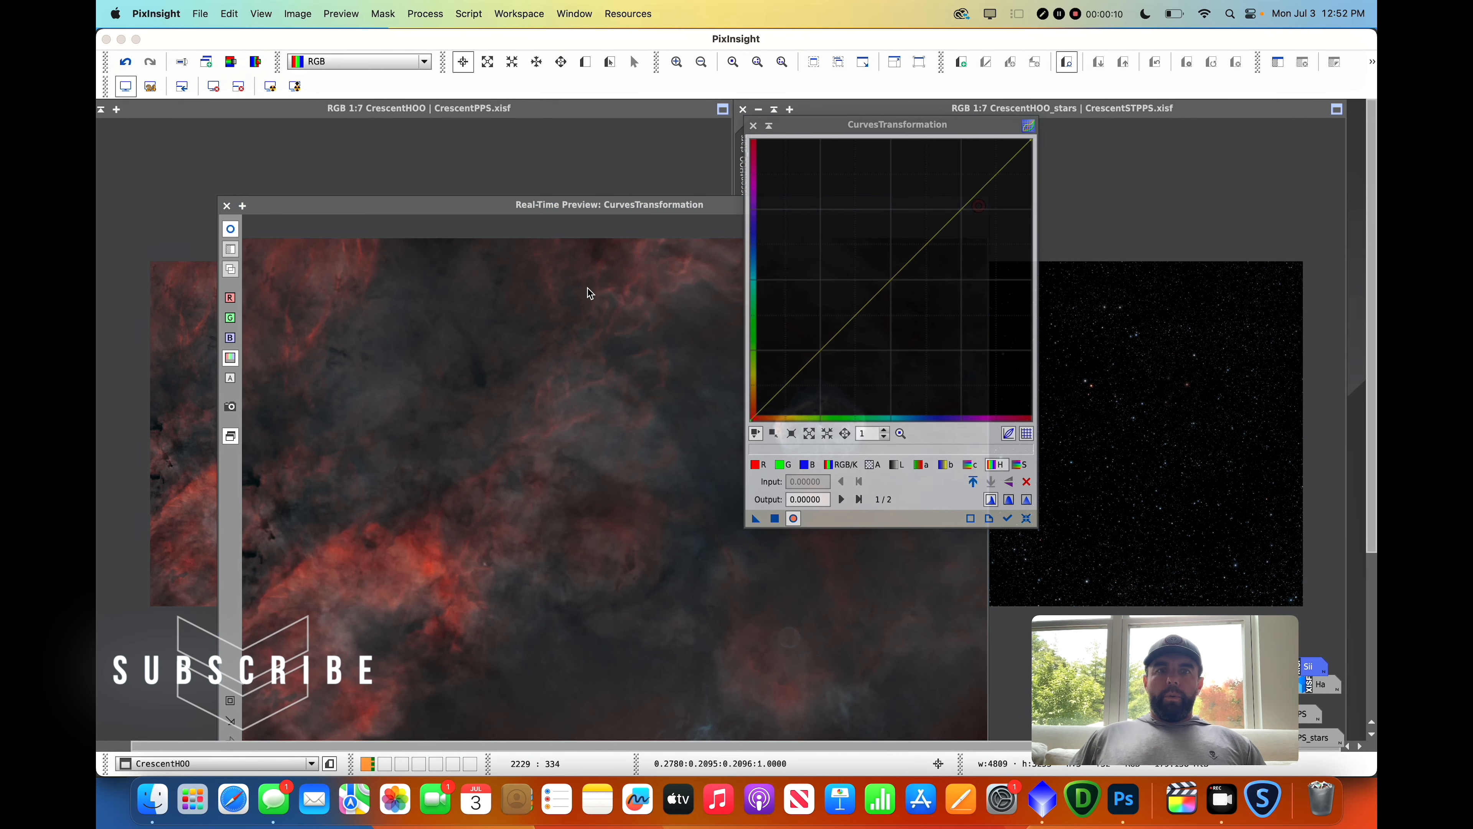
drag(565, 204, 466, 121)
drag(883, 125, 1039, 115)
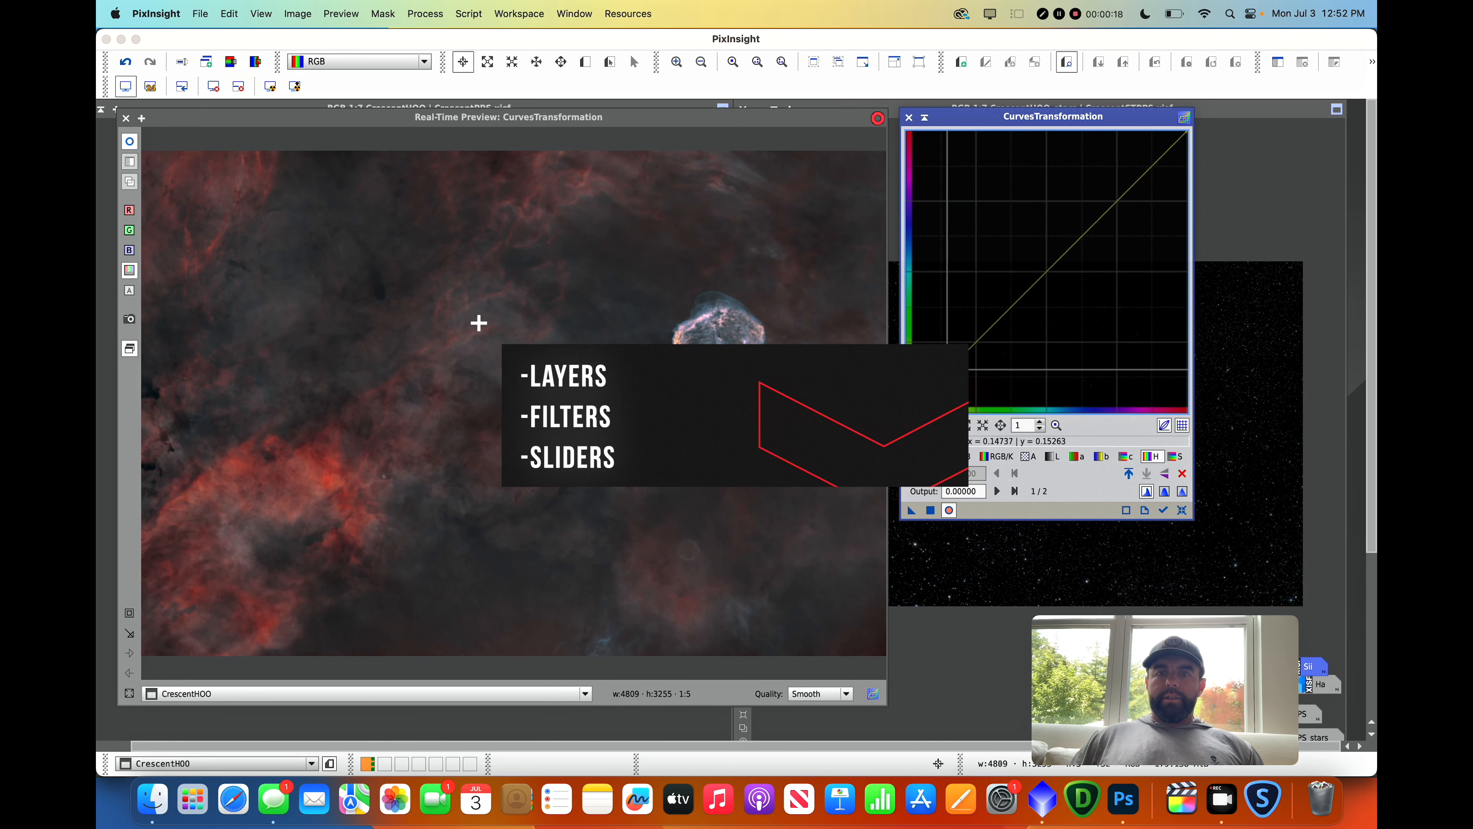
drag(929, 393, 931, 402)
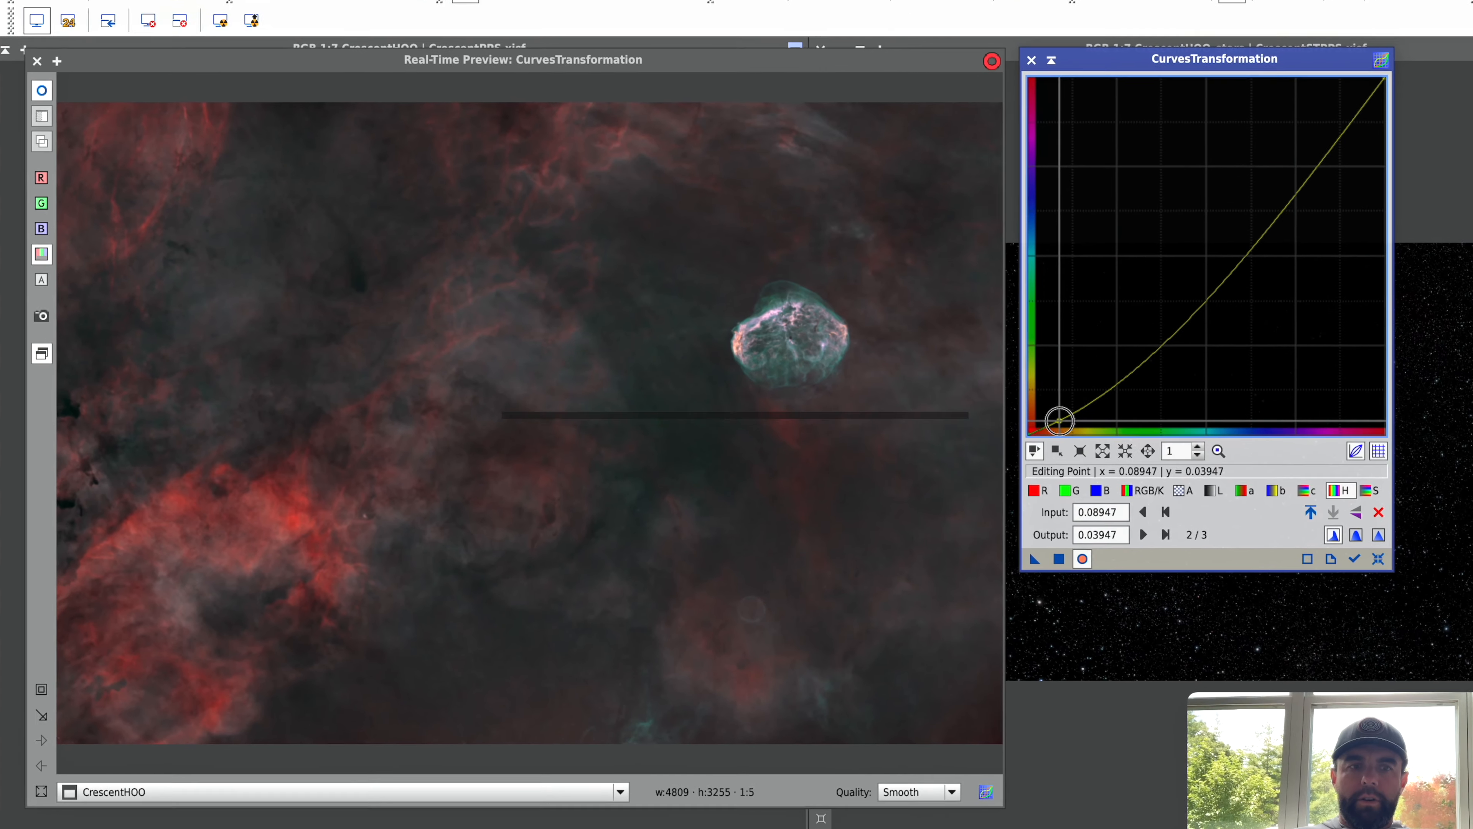
drag(1059, 421, 1083, 422)
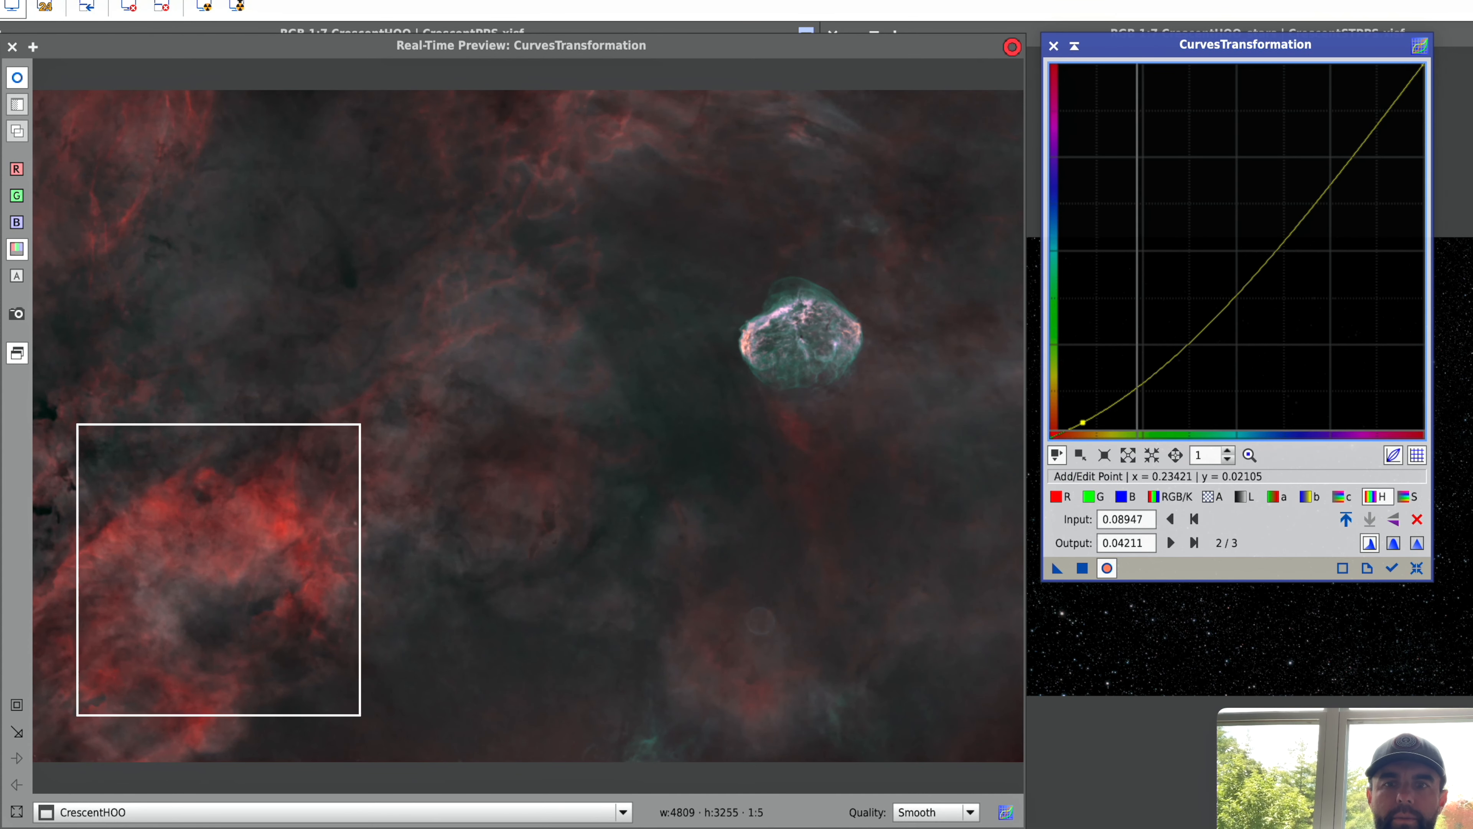
drag(1083, 422, 1081, 427)
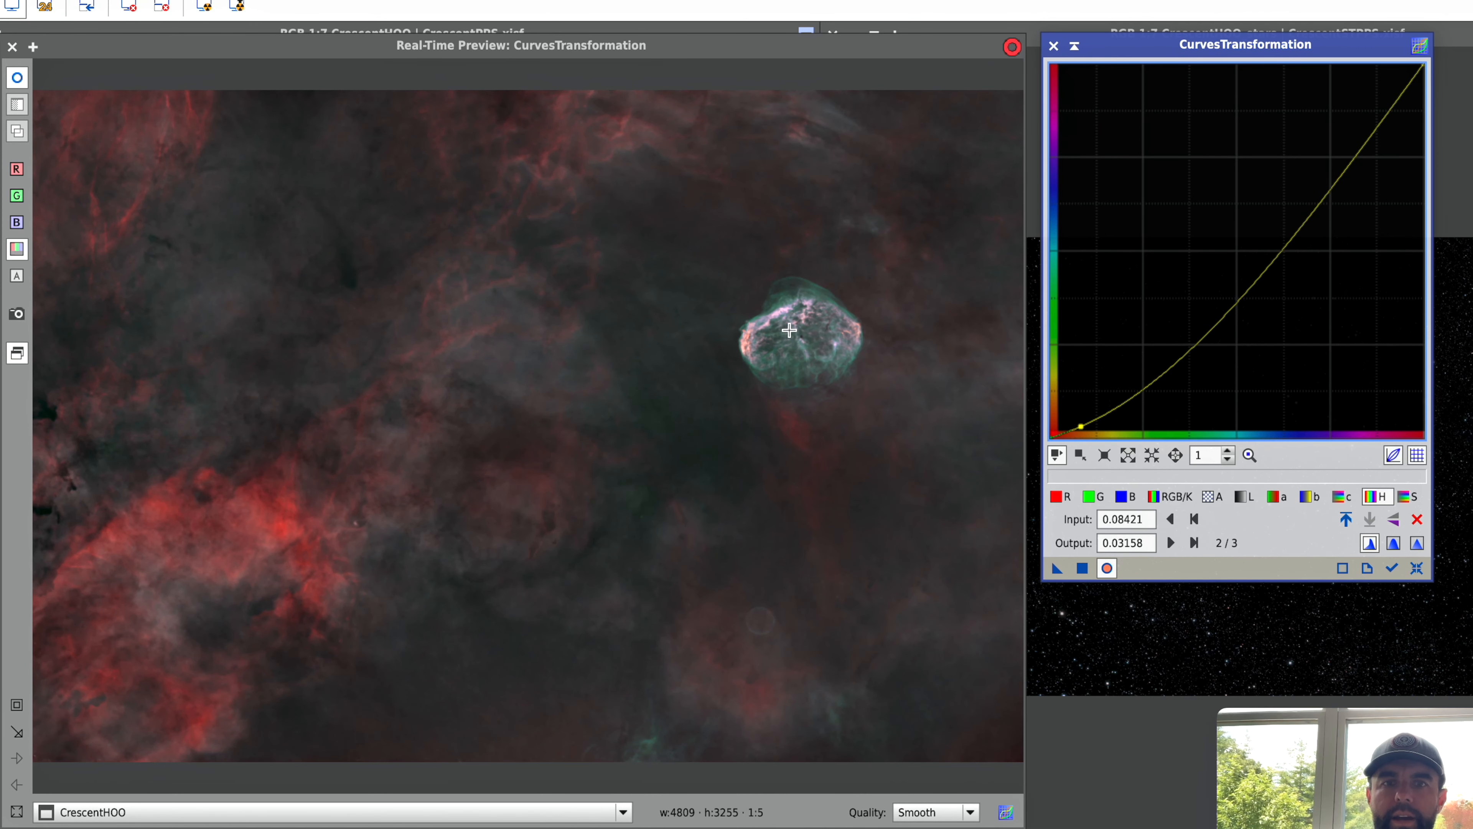
drag(1090, 402, 1089, 414)
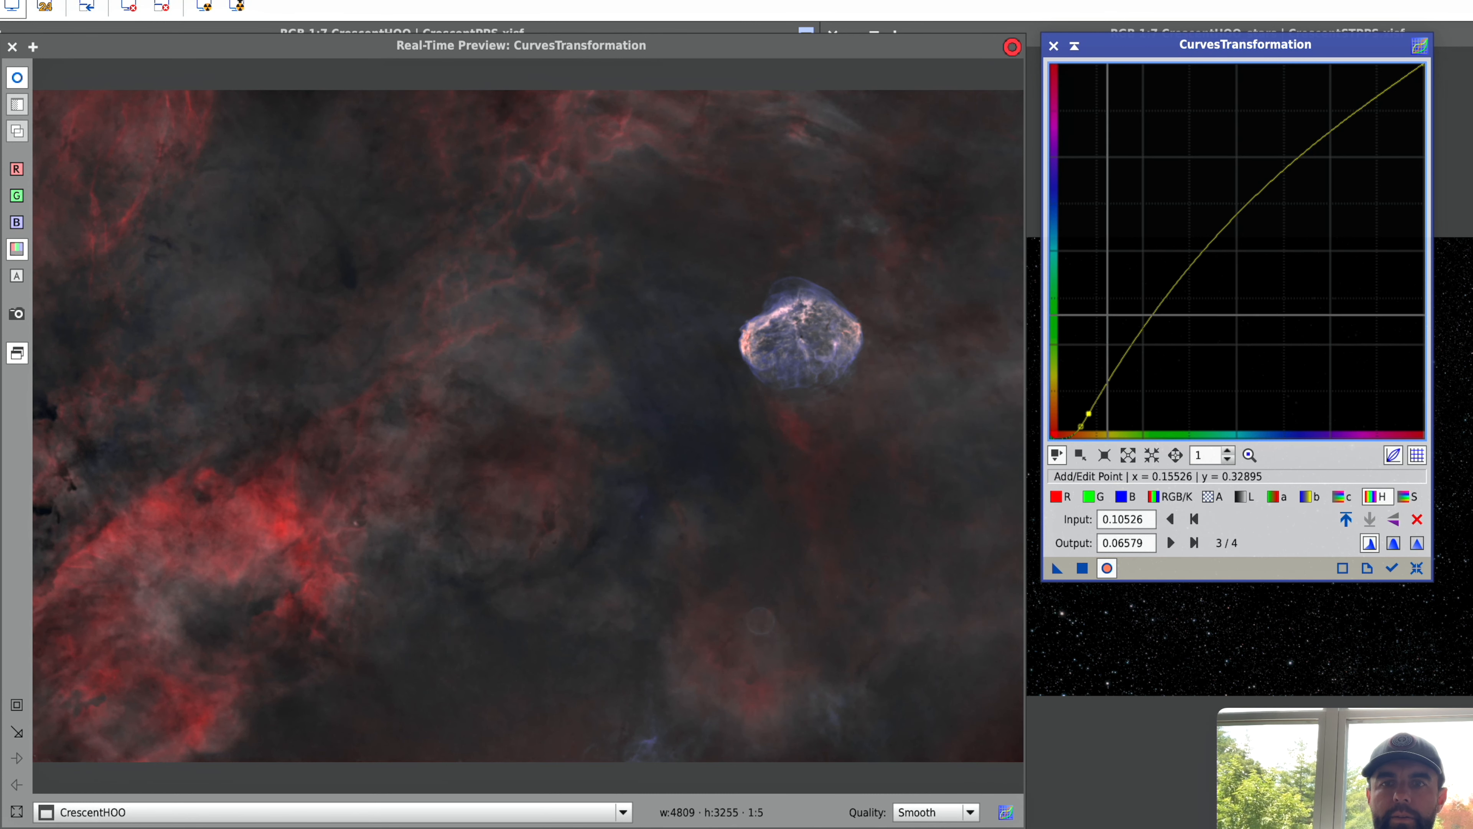
drag(1187, 270, 1215, 281)
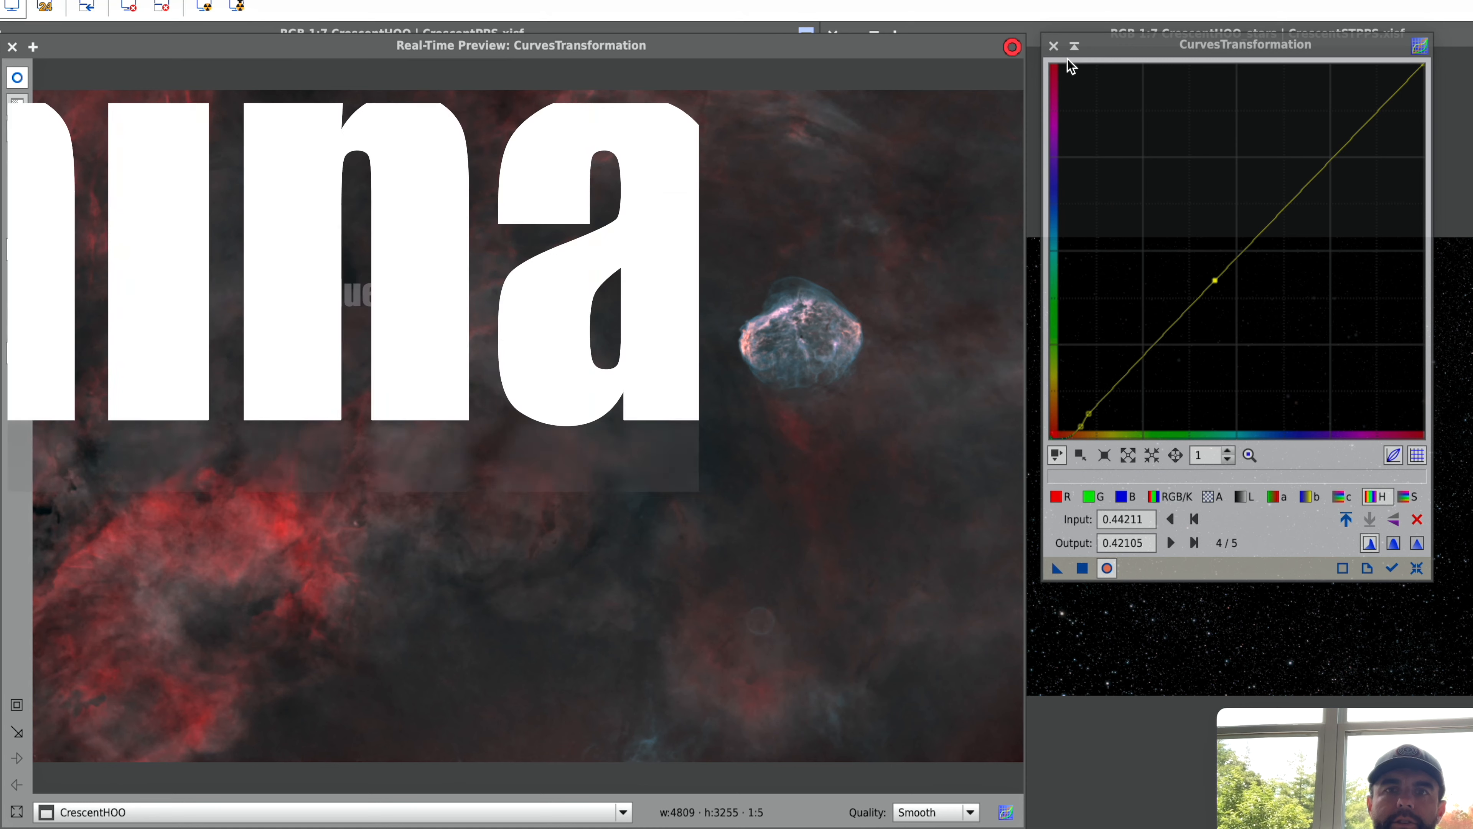
click(1053, 46)
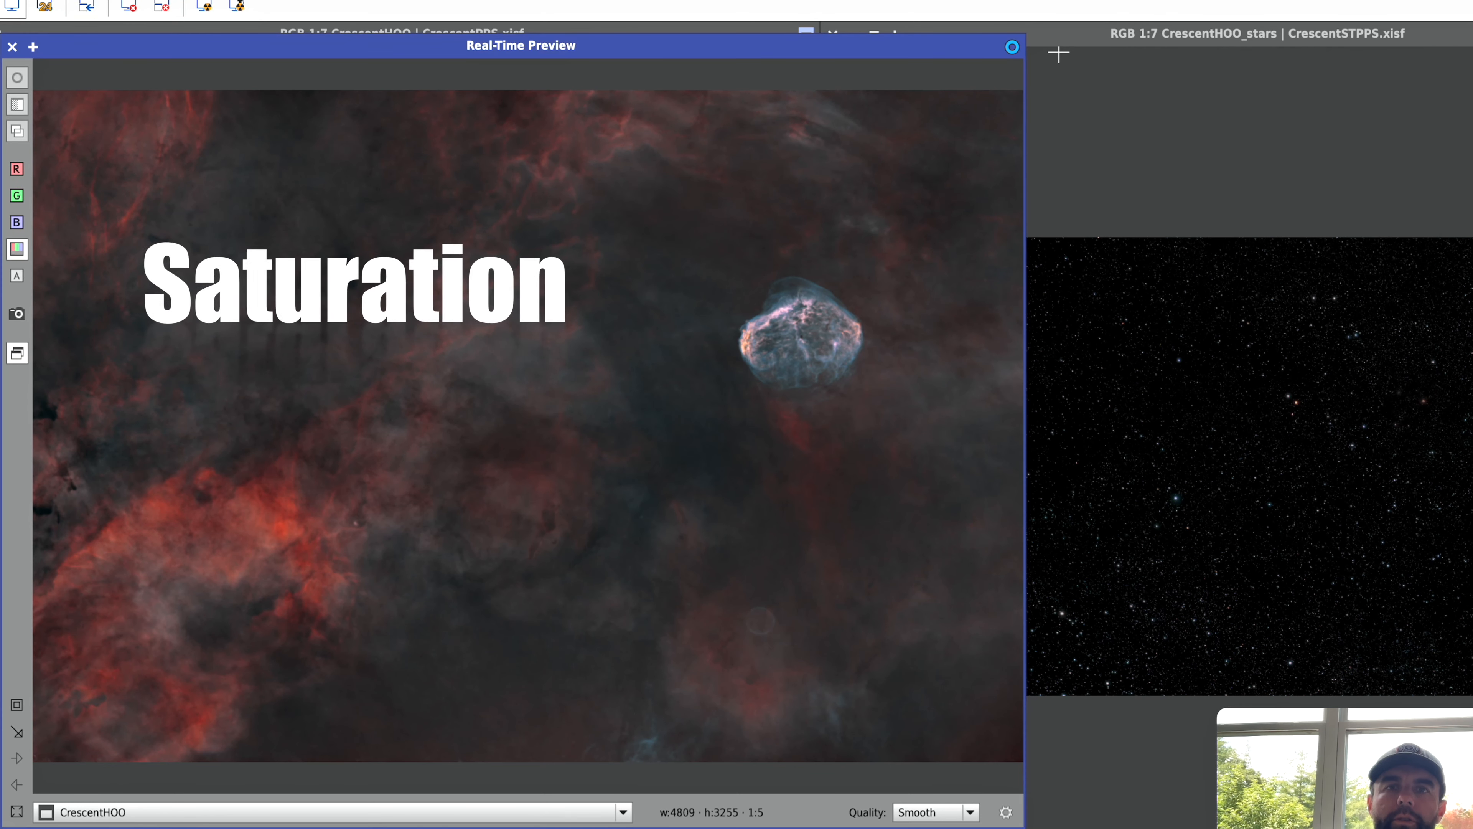
click(13, 47)
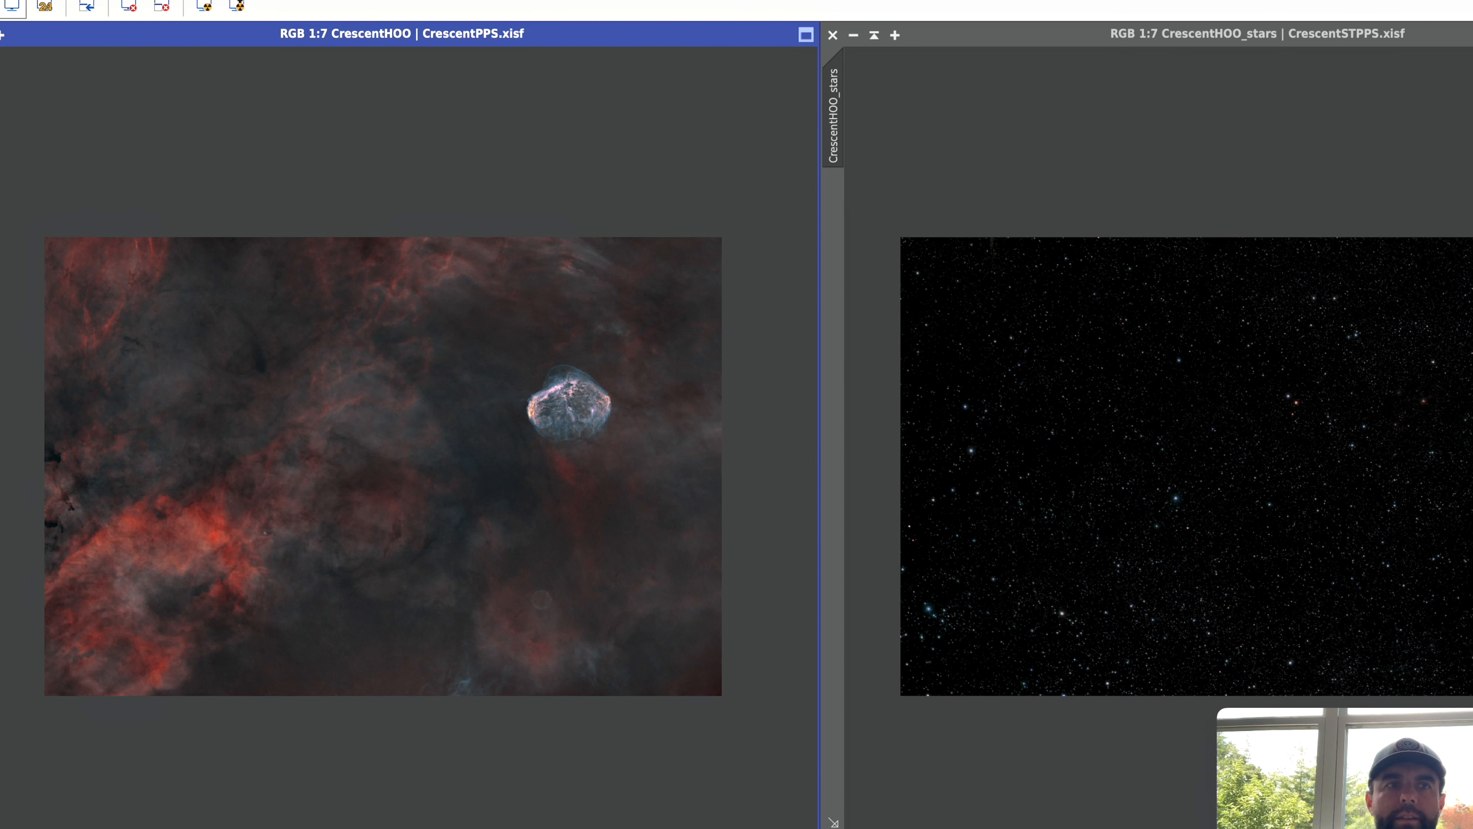
Save the CrescentHOO image as CrescentPPS in TIFF format, accepting the format warning.
click(106, 1)
click(167, 94)
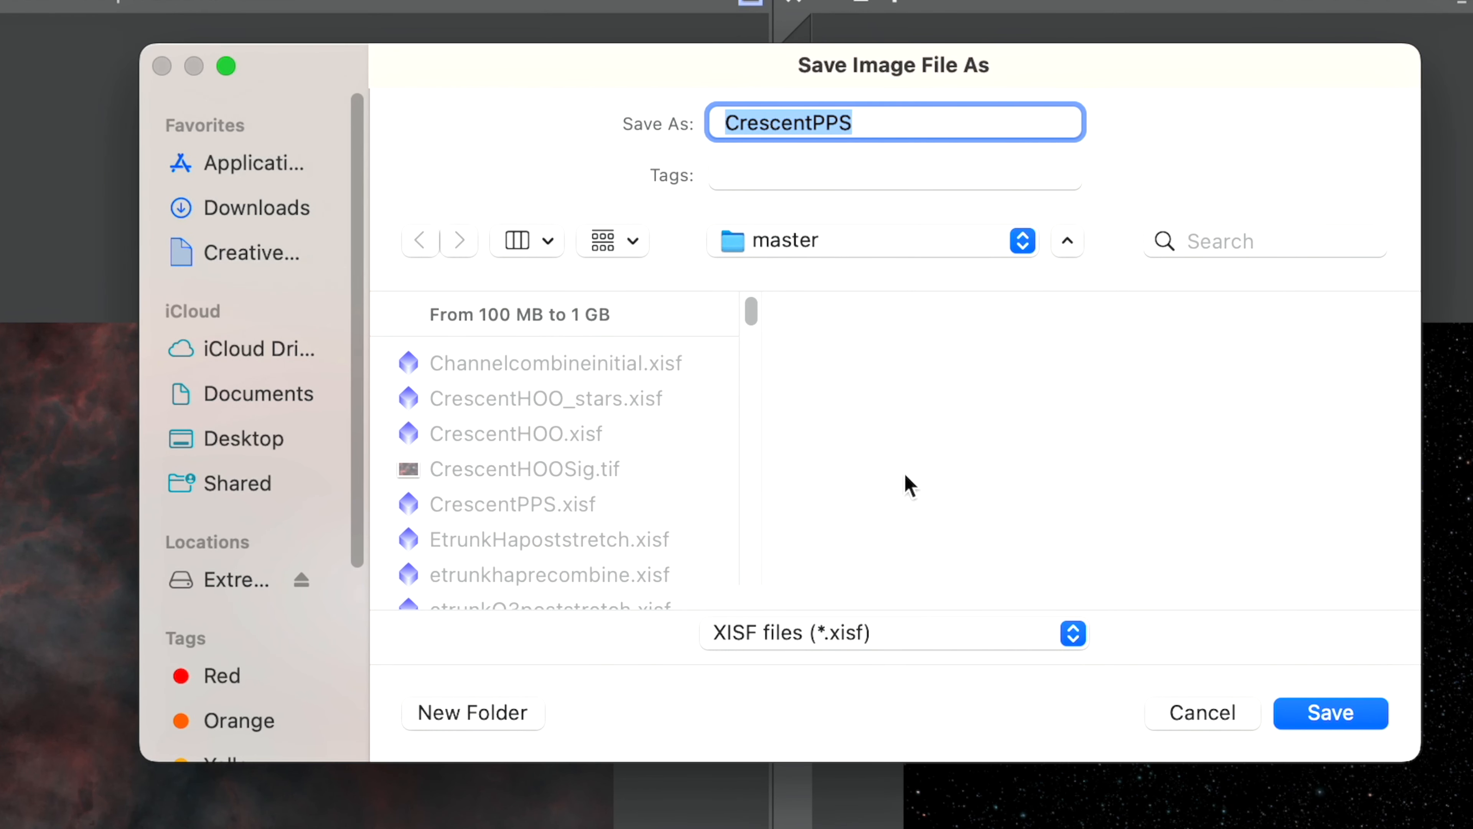
click(1038, 643)
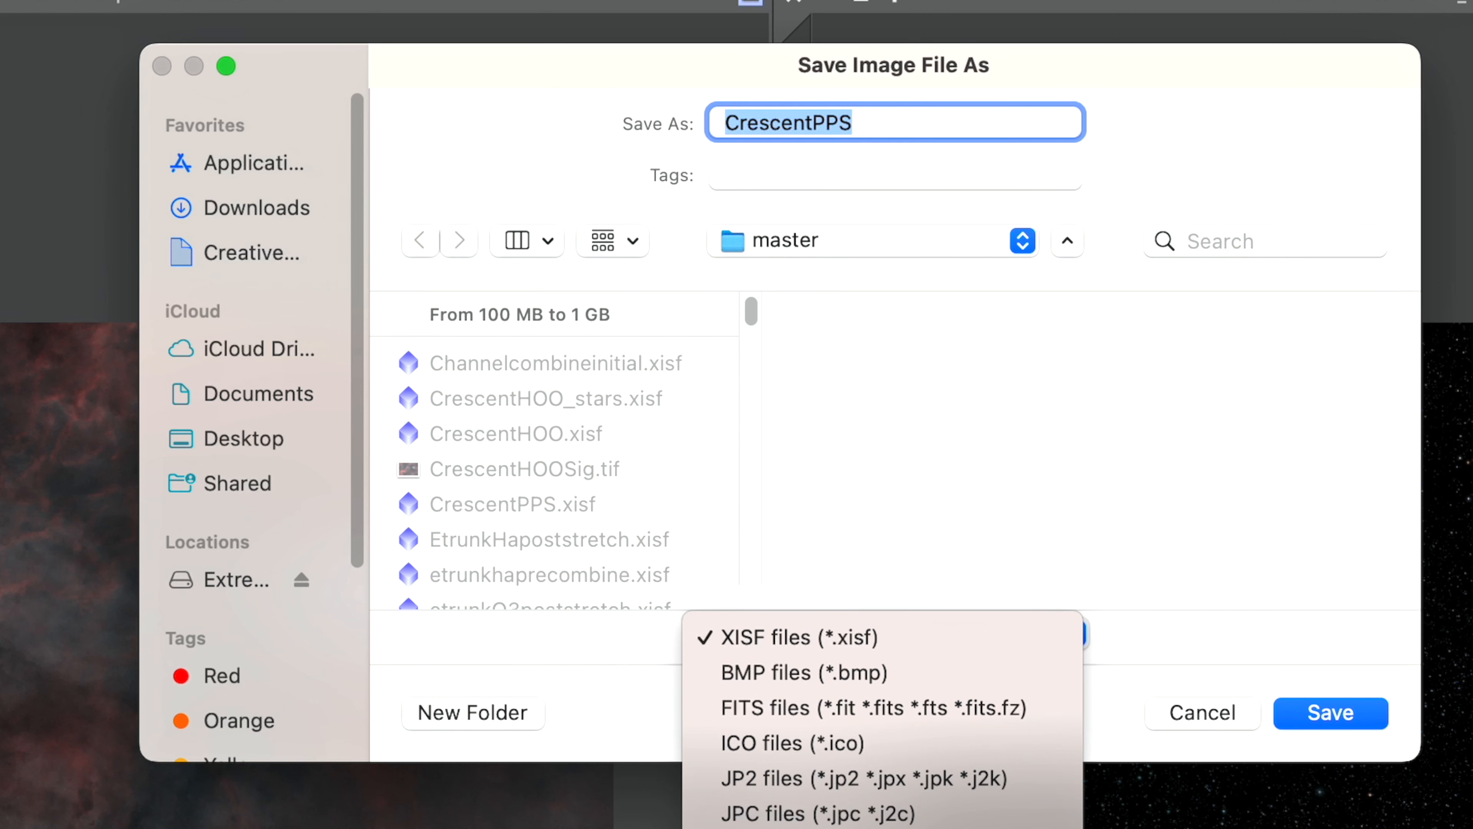
click(870, 827)
click(1313, 719)
click(878, 564)
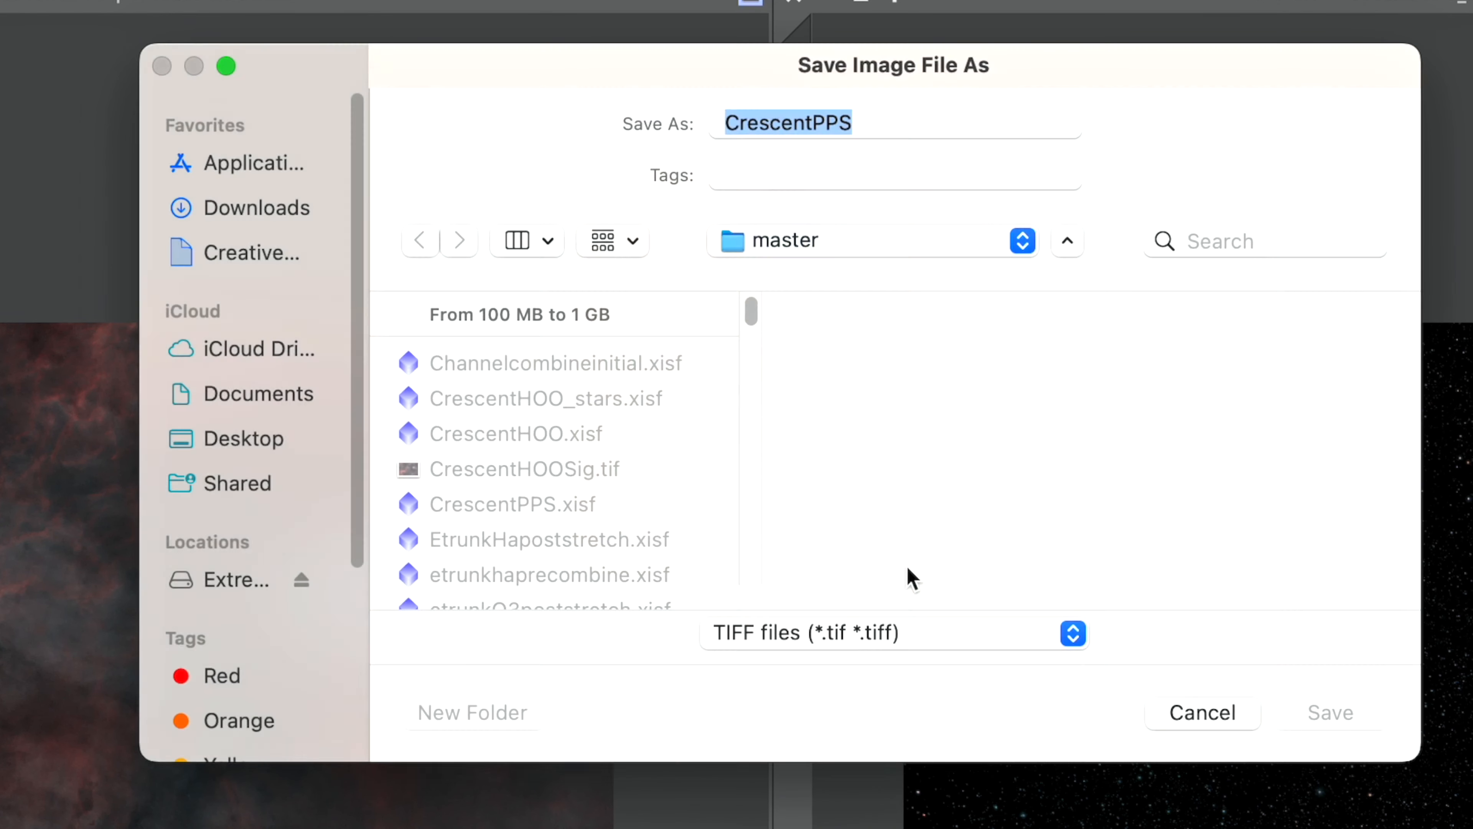
click(881, 694)
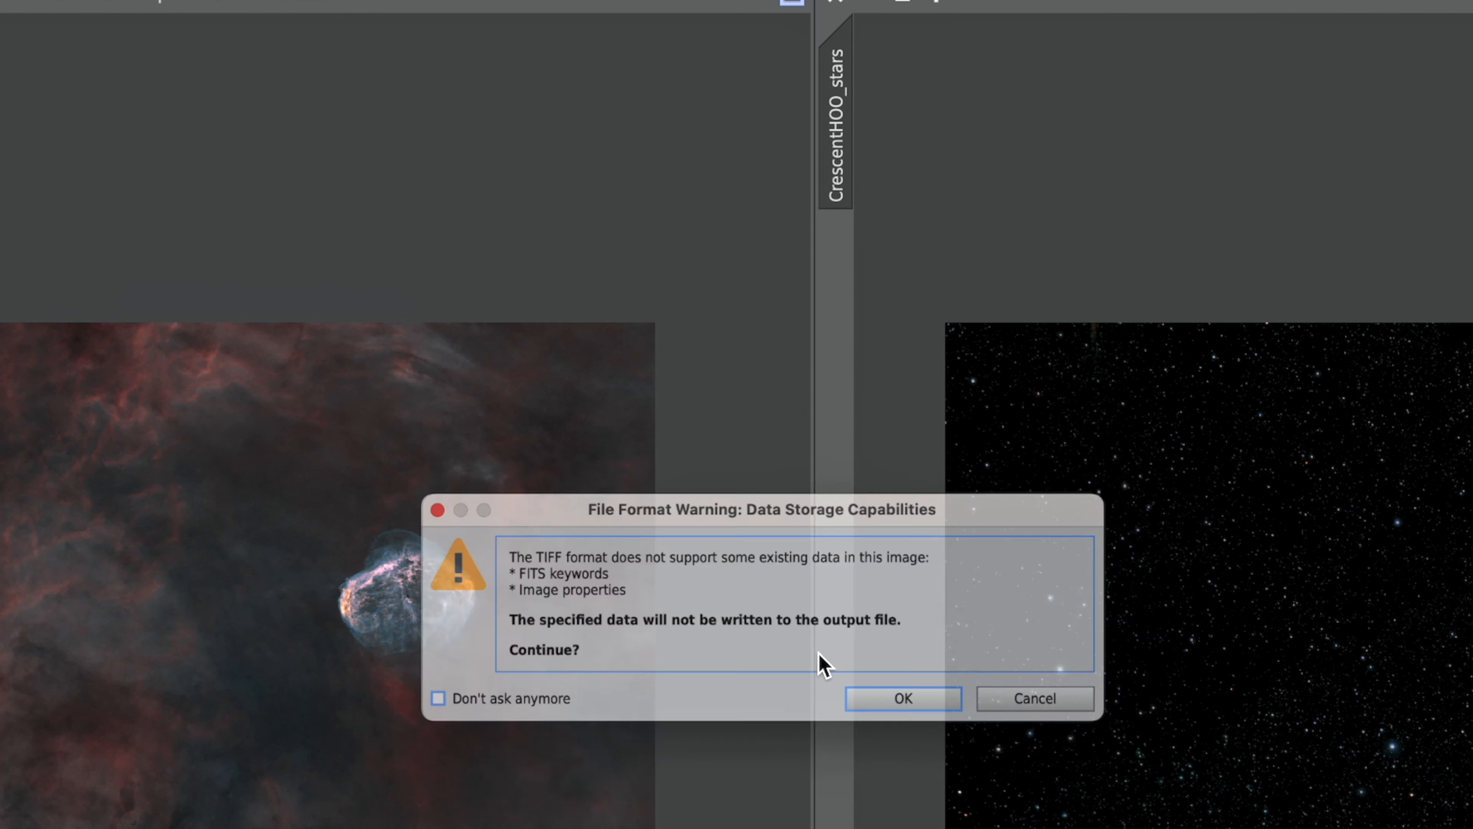
click(992, 732)
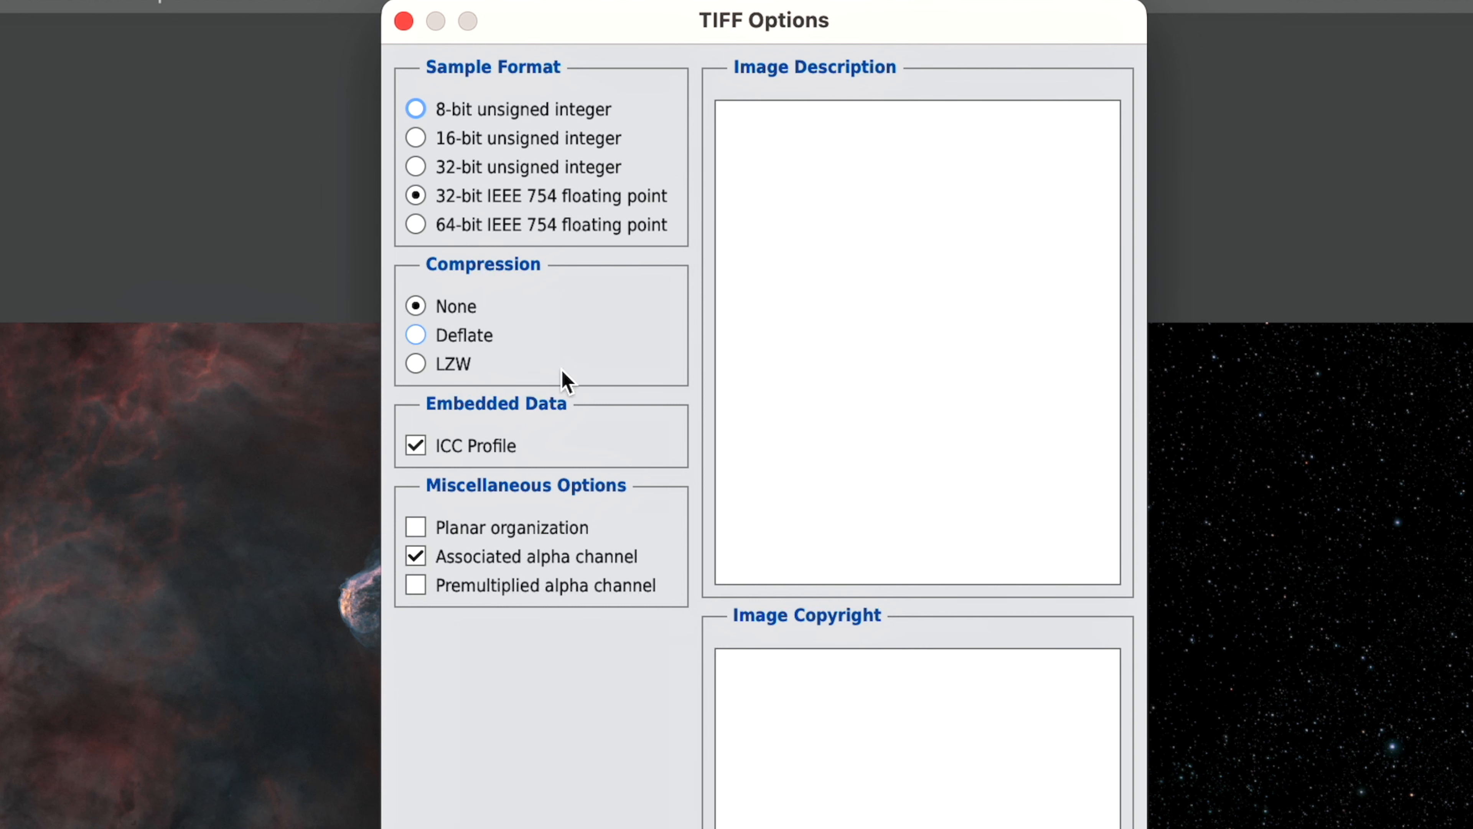
Set the TIFF sample format to 16-bit unsigned integer and confirm the export.
click(415, 137)
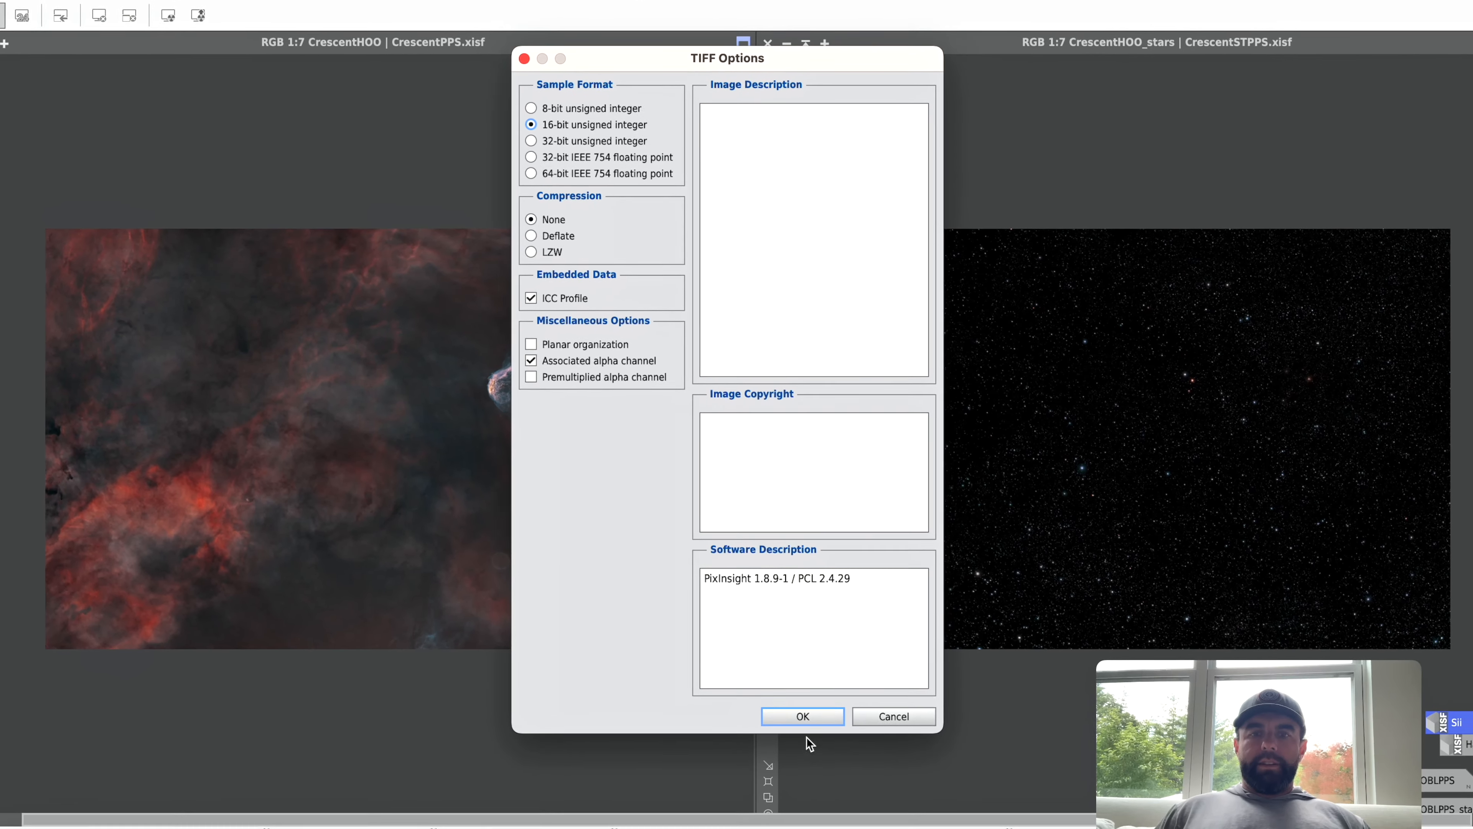
click(809, 711)
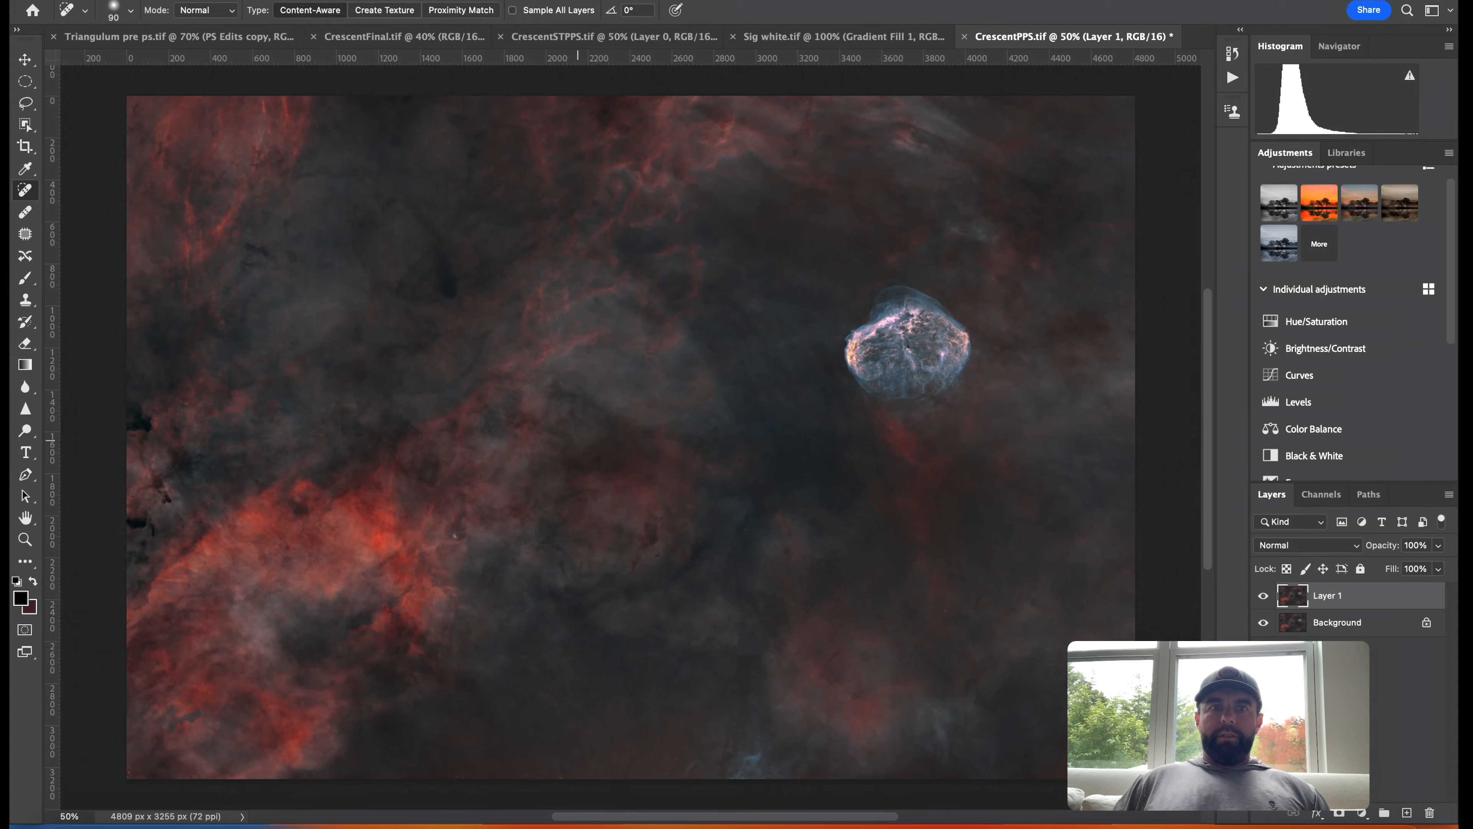
Add a Levels adjustment above Layer 1 in CrescentPPS, setting the black point to 18 and midtones to 1.14.
click(576, 41)
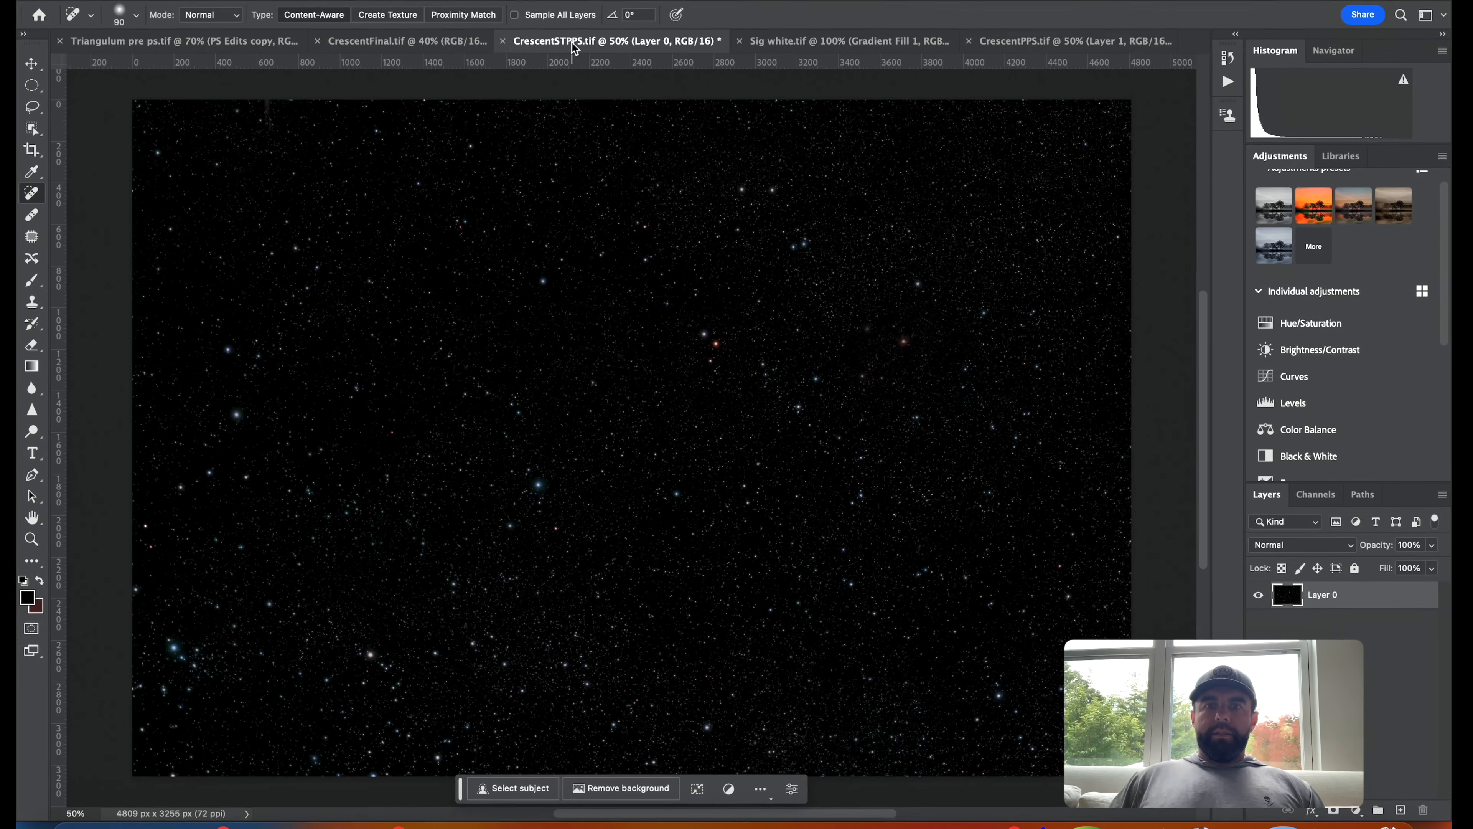
click(1074, 39)
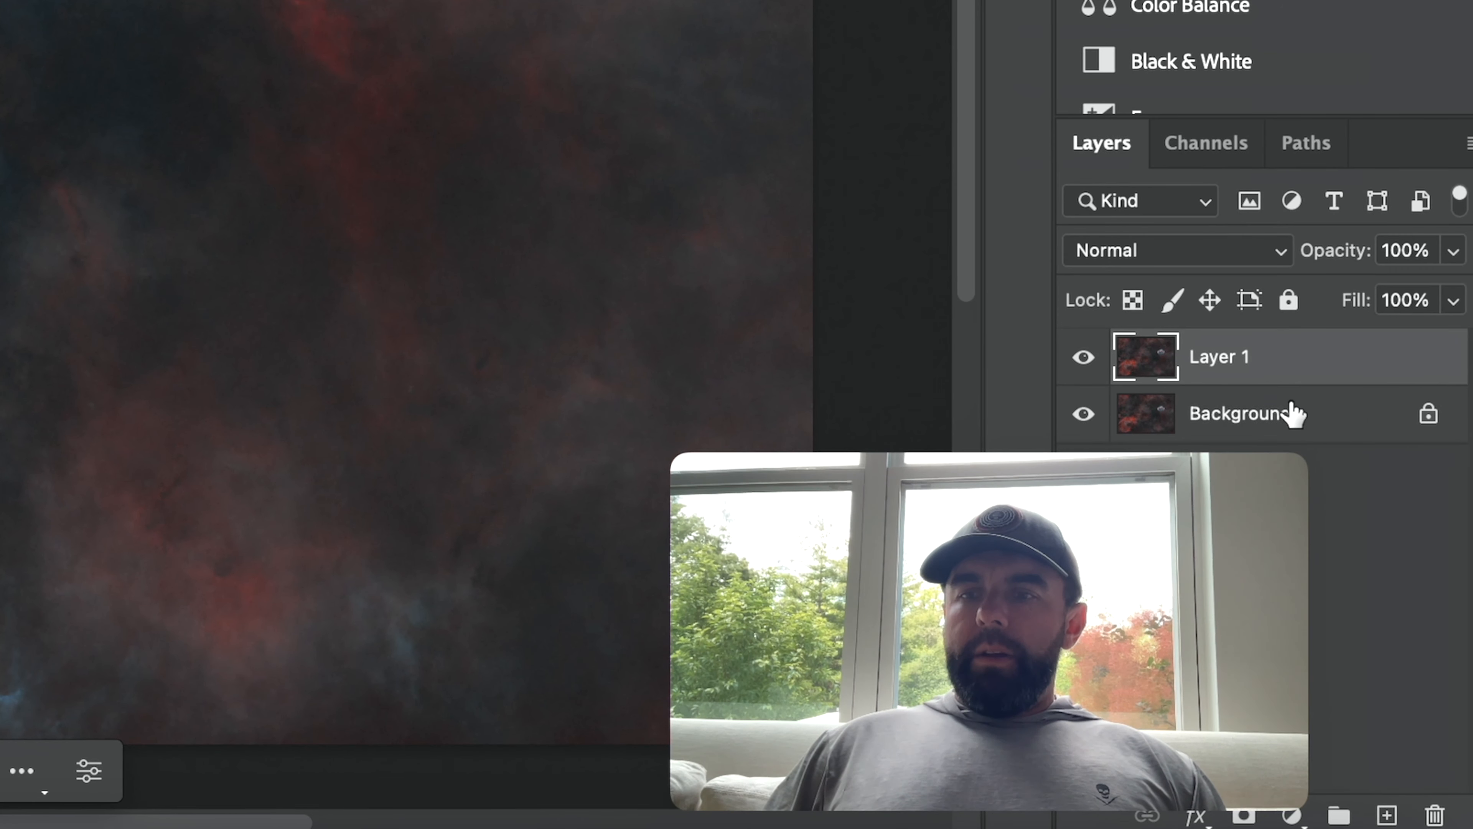
drag(1199, 534, 1035, 519)
click(1217, 356)
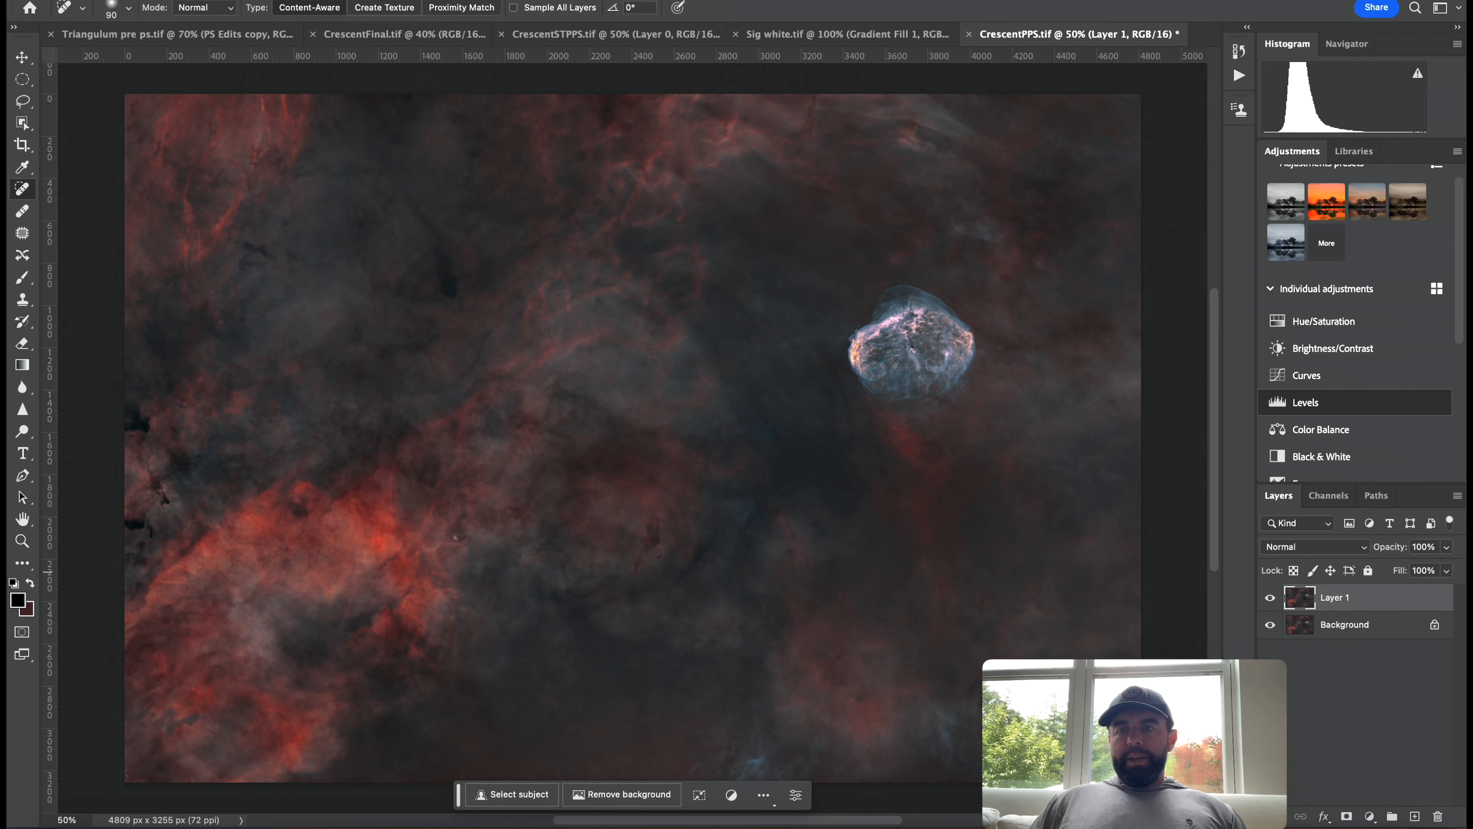
click(1295, 401)
drag(1269, 243, 1308, 108)
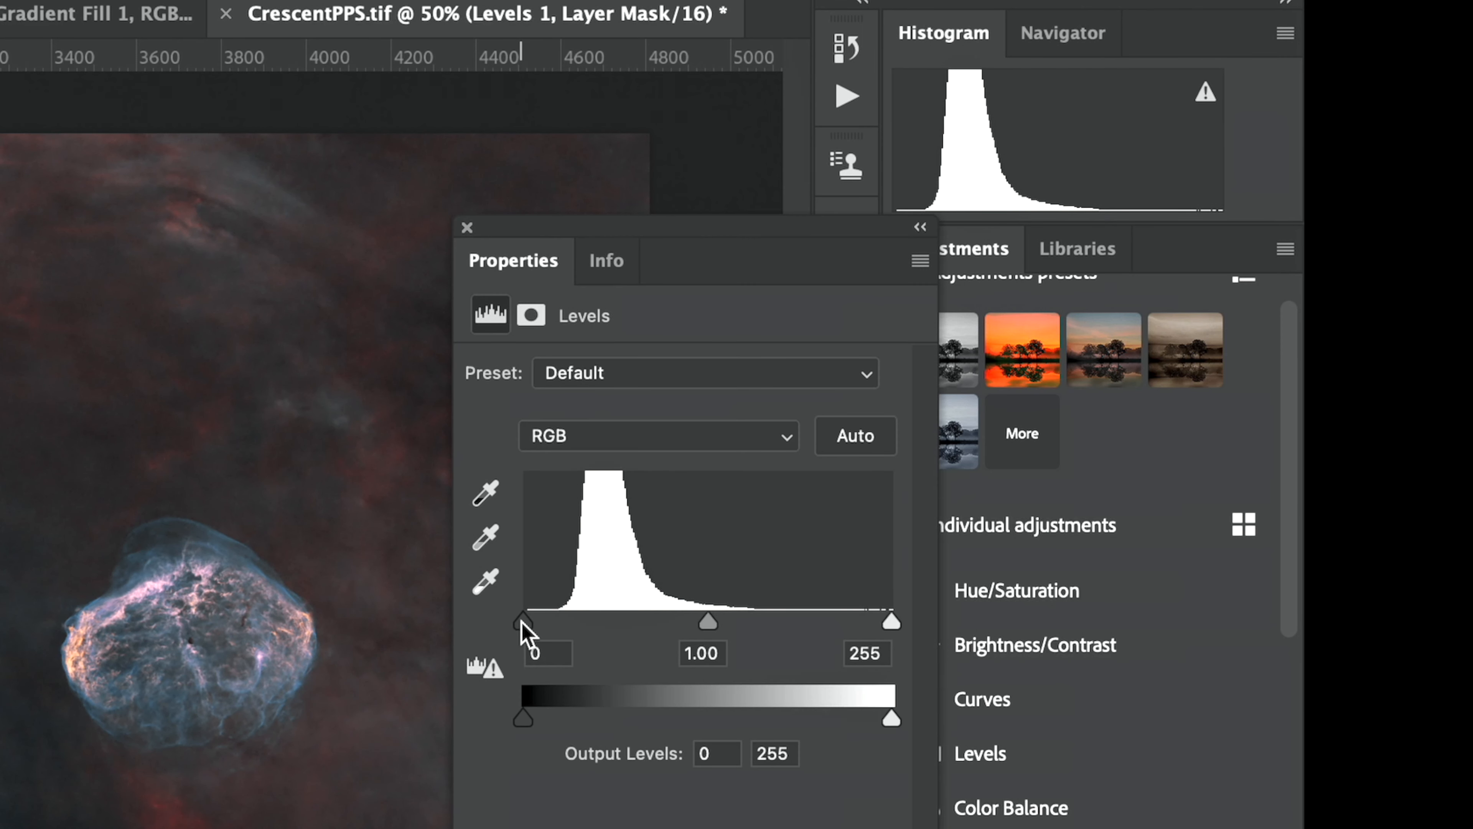
drag(523, 619, 550, 621)
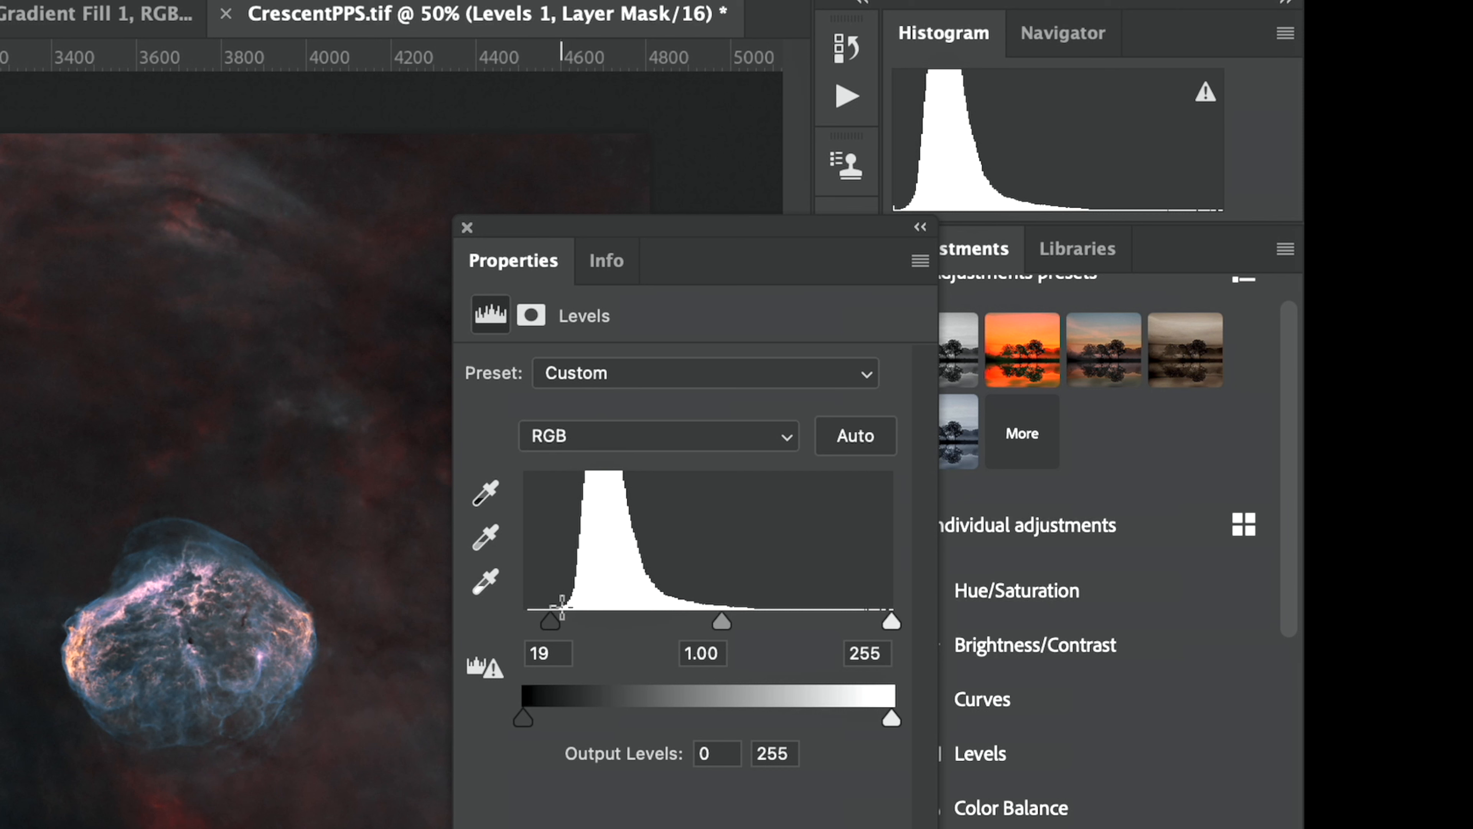
drag(553, 632, 549, 629)
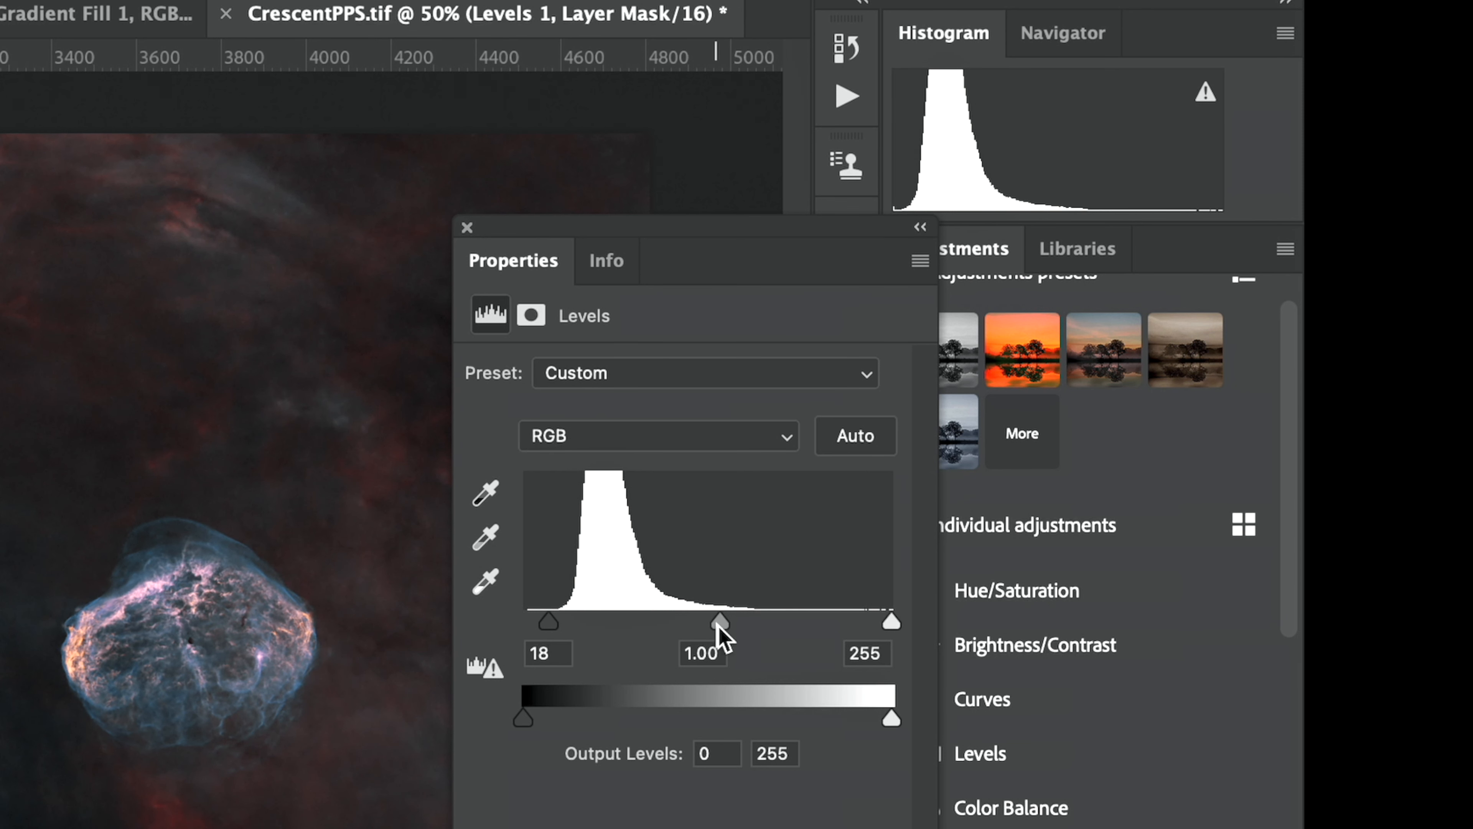
drag(721, 623, 704, 624)
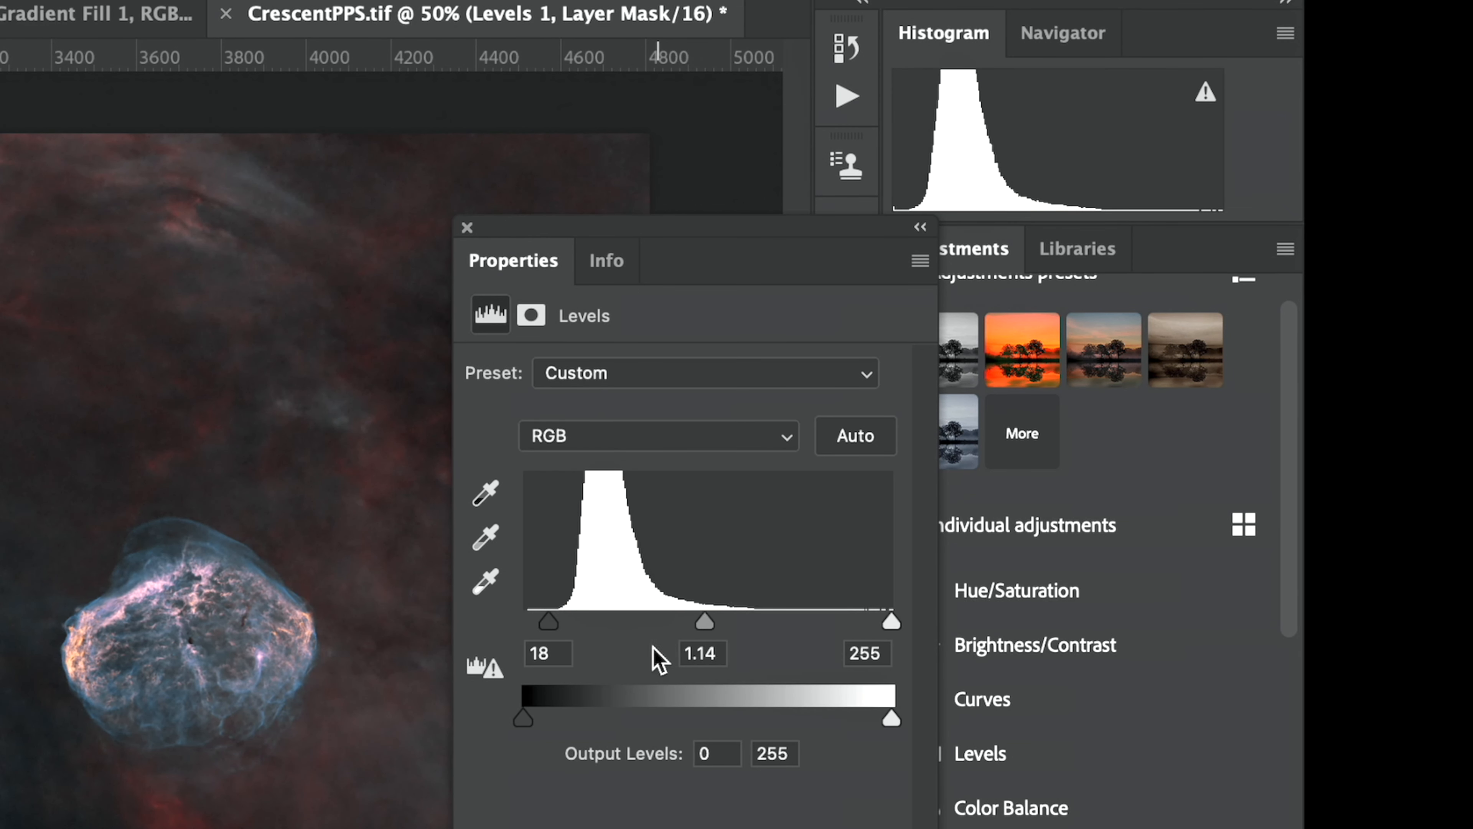
click(467, 227)
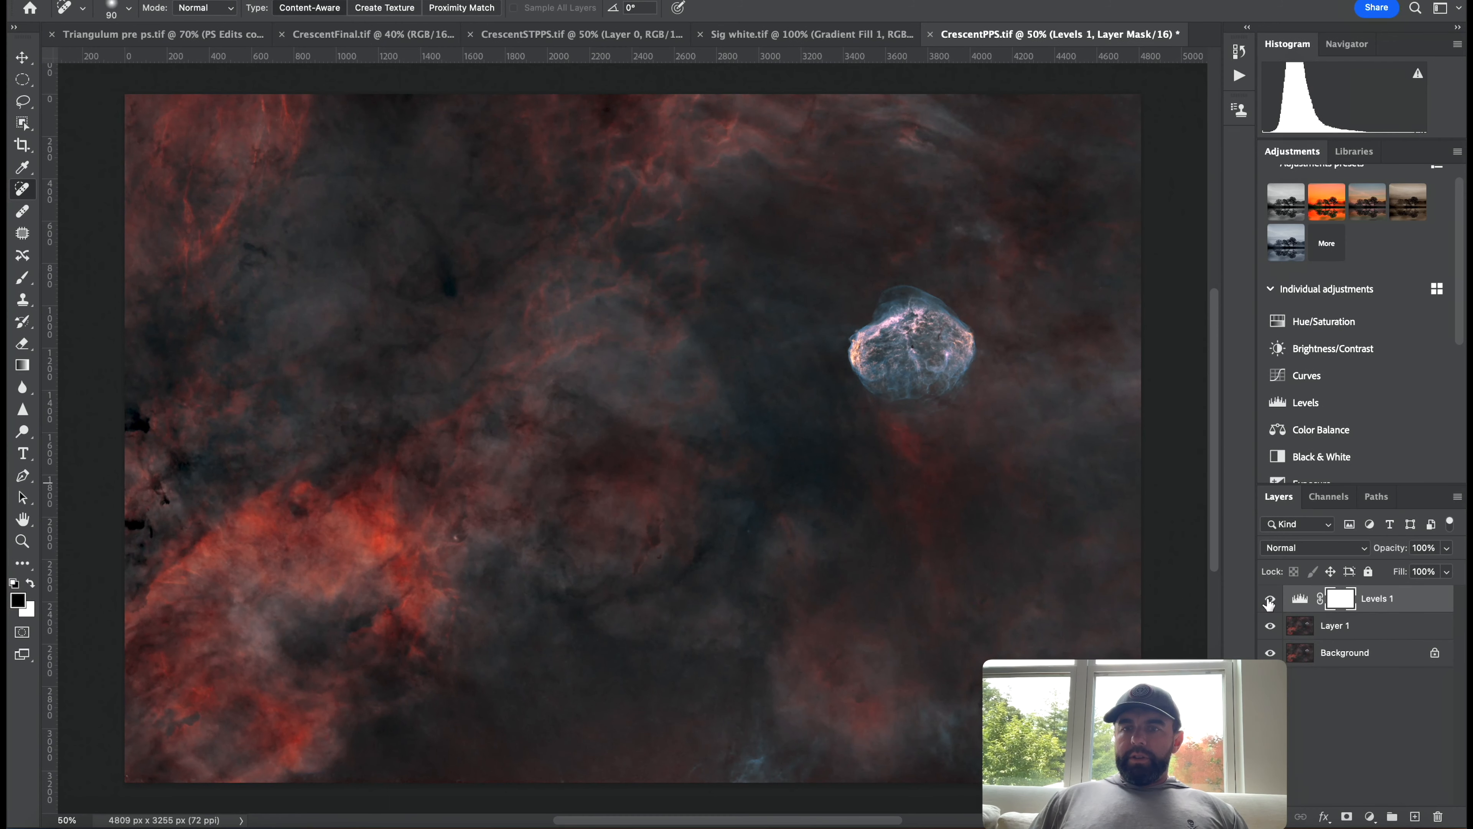
Select the Levels 1 adjustment together with Layer 1 and merge them into one layer.
click(1268, 600)
click(1269, 600)
click(1269, 600)
click(1269, 600)
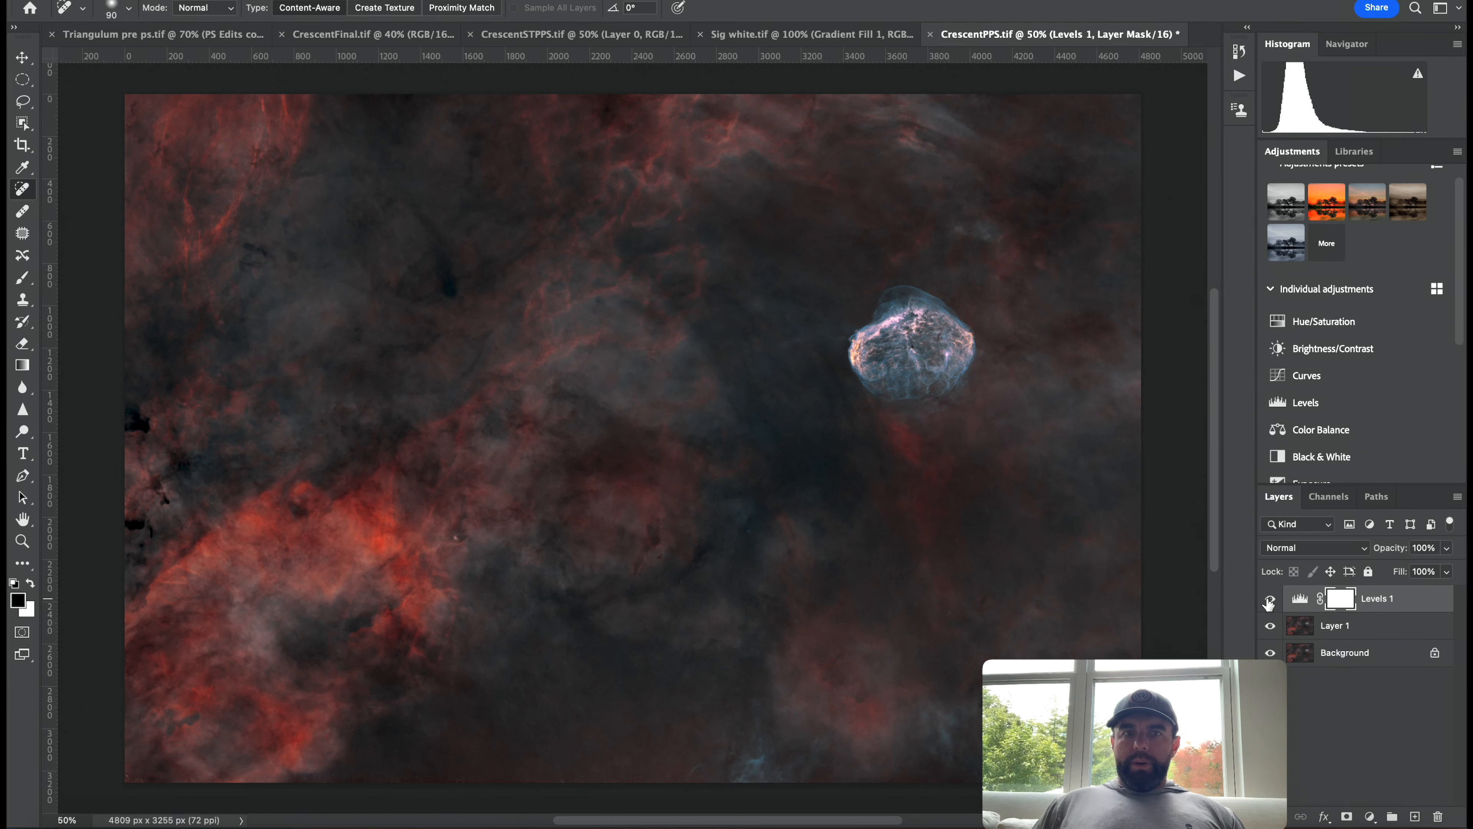
shift+click(1350, 625)
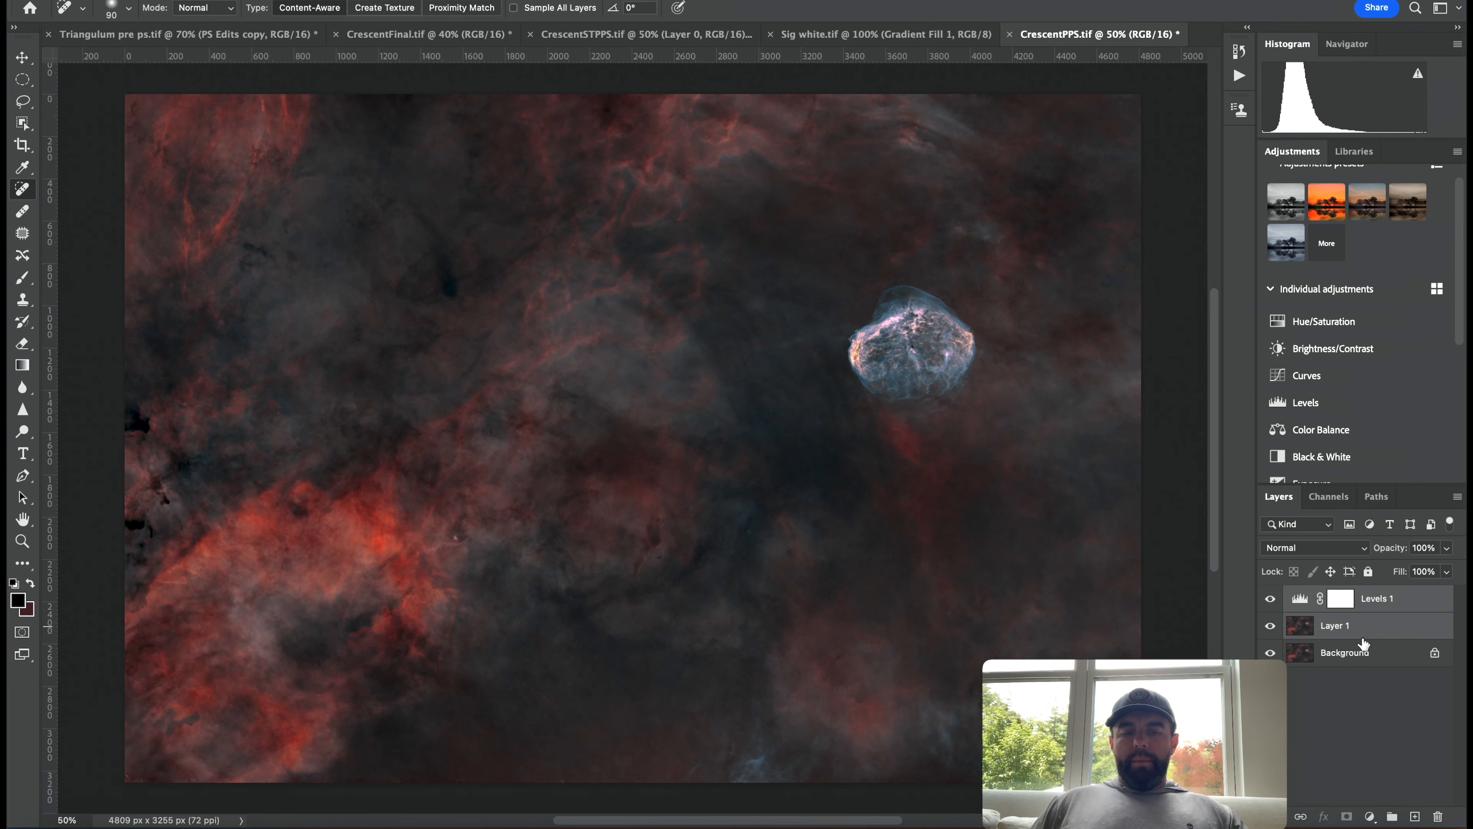
key(super+e)
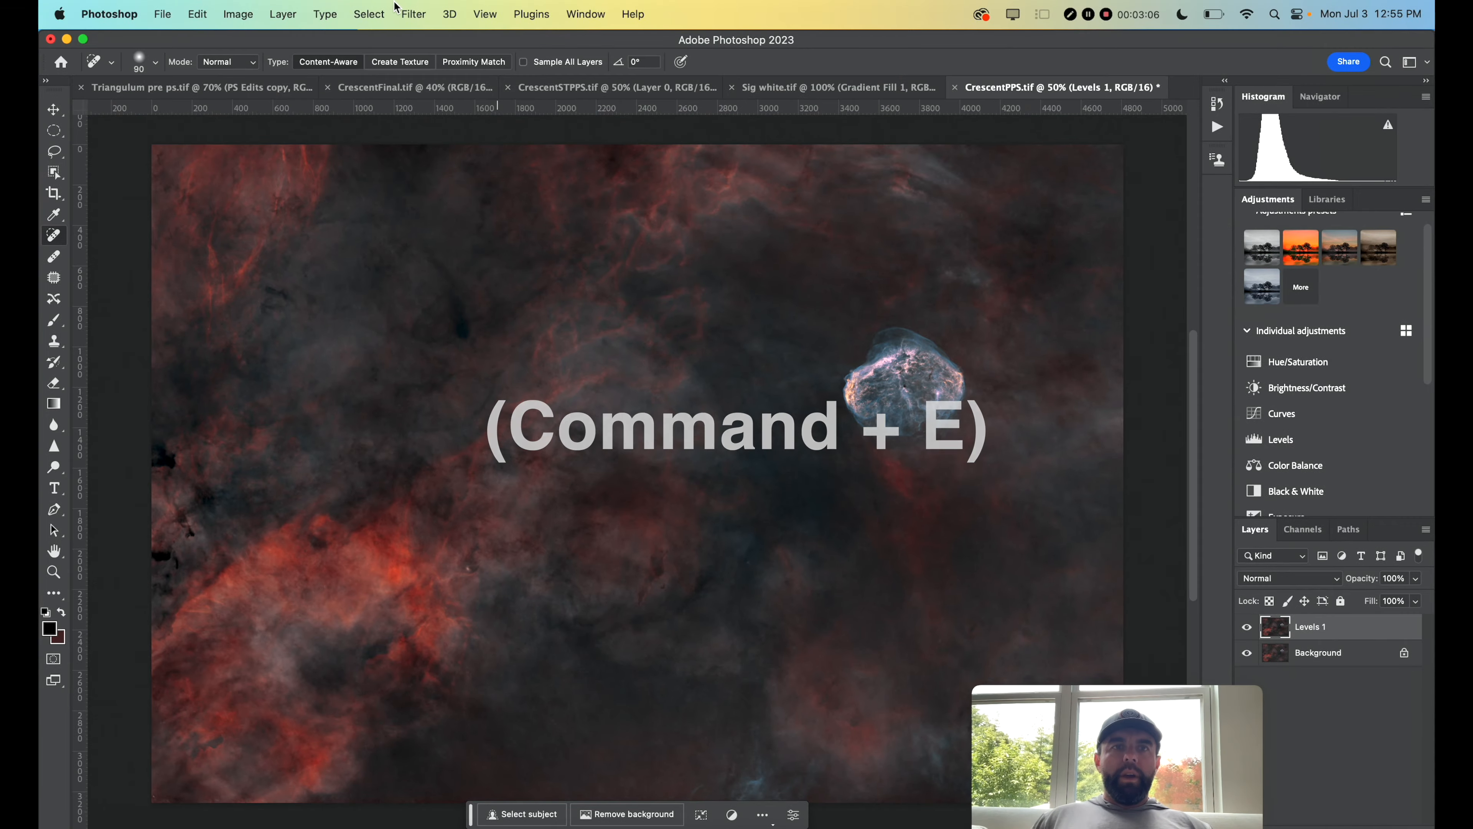
Open the Camera Raw Filter and set Temperature to -2 and Tint to +2 in the Basic panel.
click(399, 0)
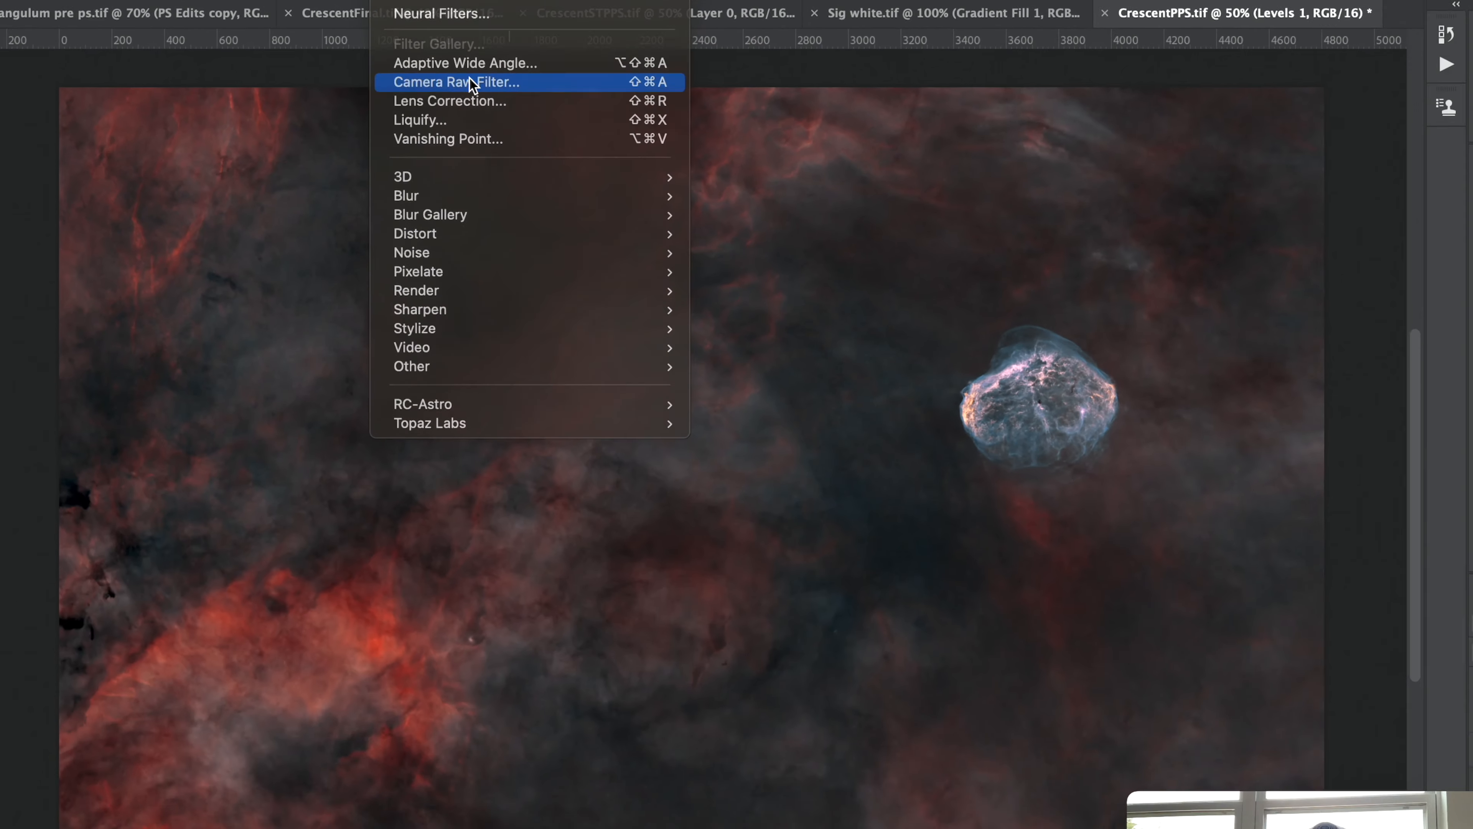
click(686, 174)
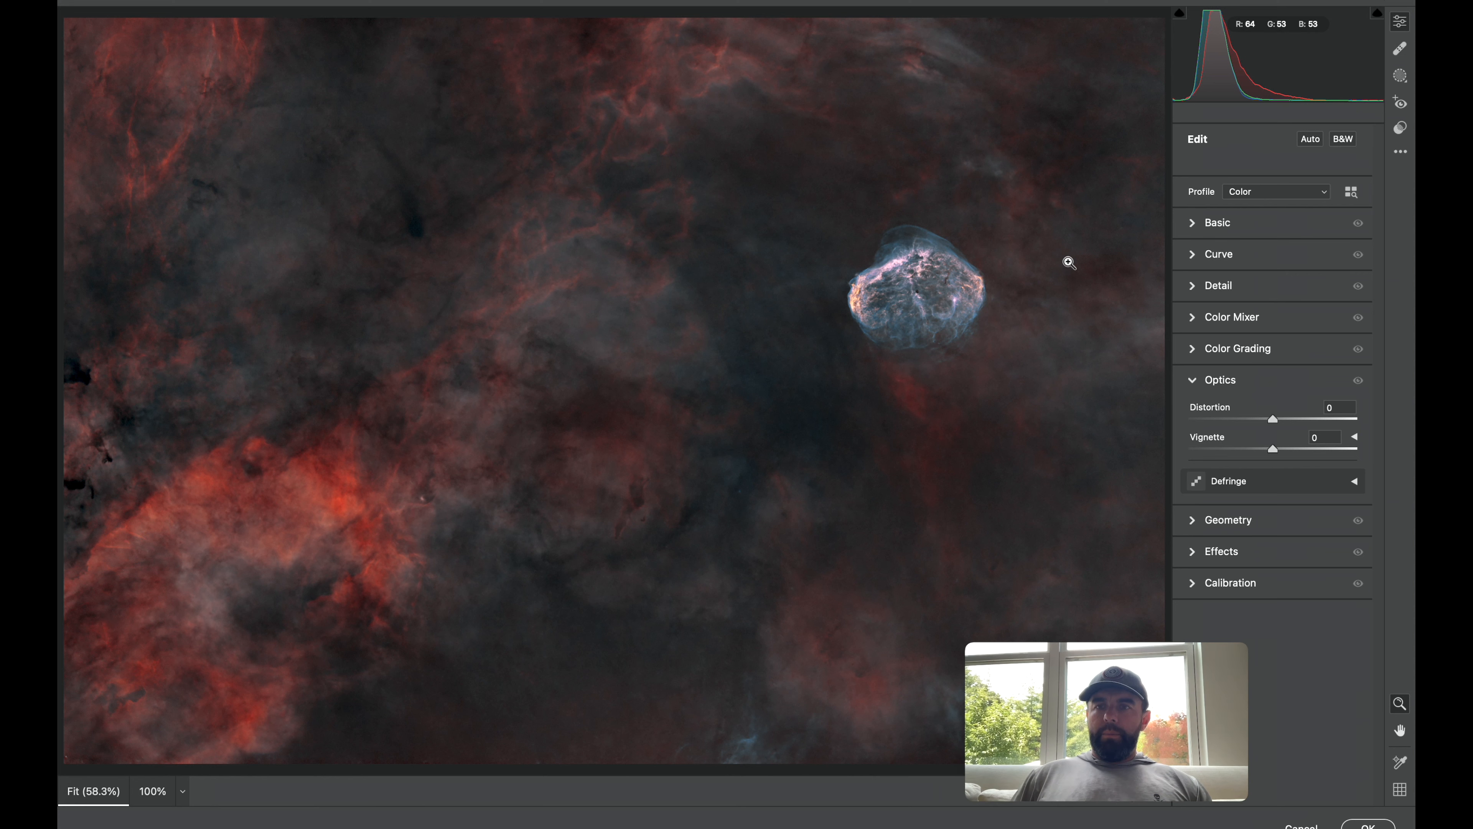
click(1192, 224)
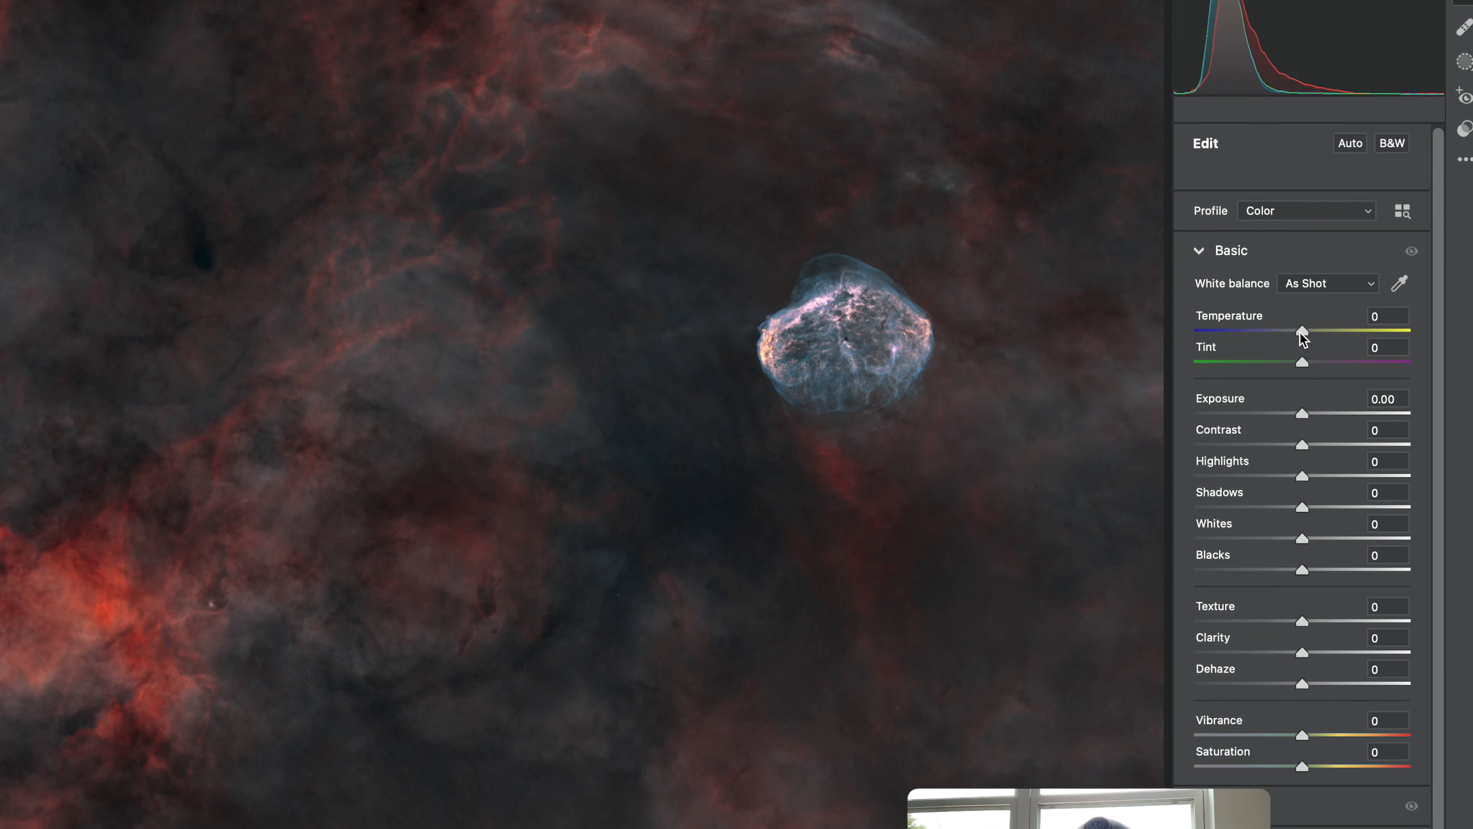
drag(1272, 285, 1300, 334)
double_click(1300, 332)
drag(1304, 366, 1300, 330)
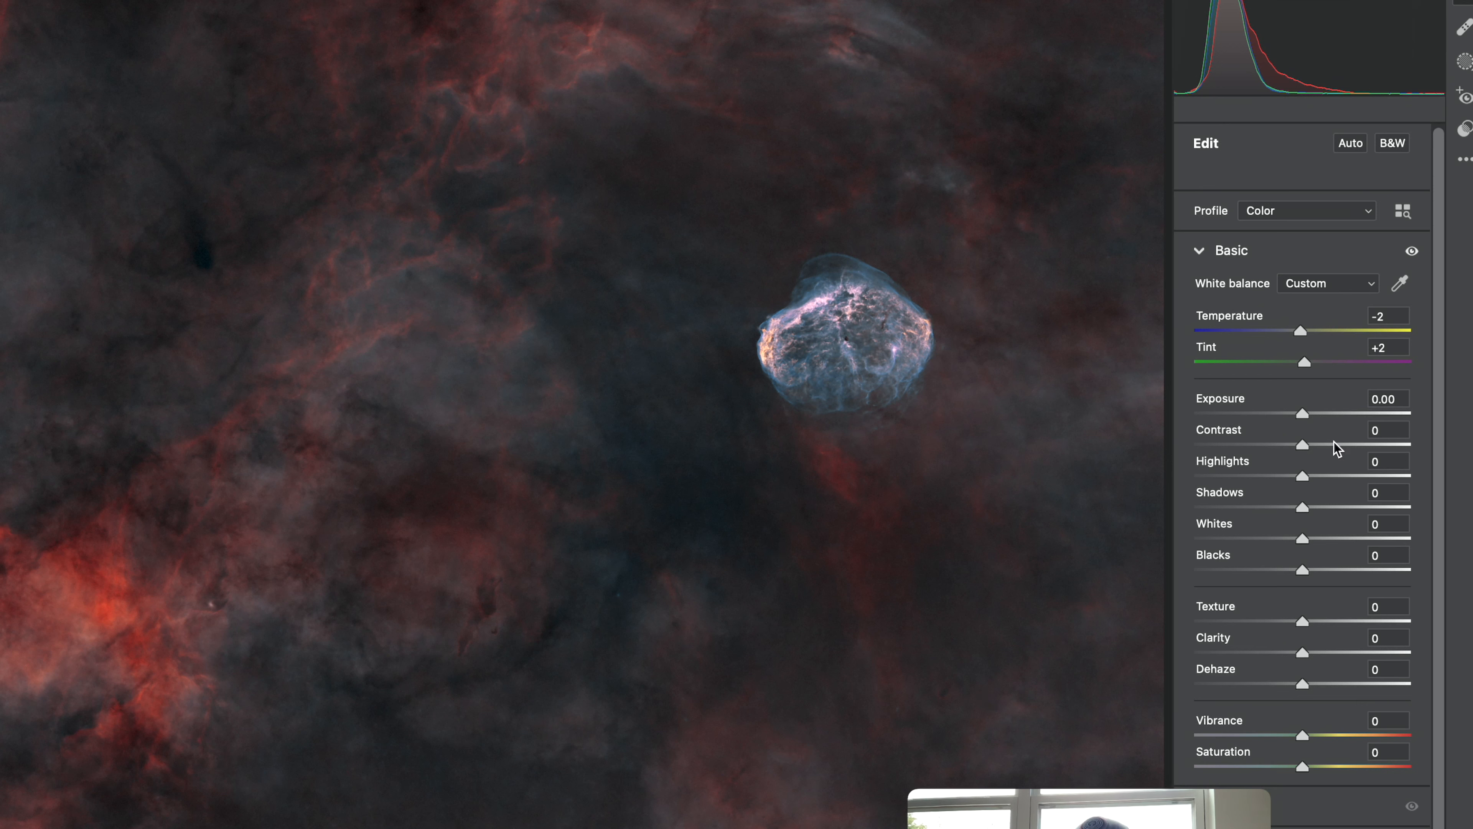
Set Exposure to +0.10, Contrast to +8 and Highlights to +12.
drag(1305, 417, 1317, 446)
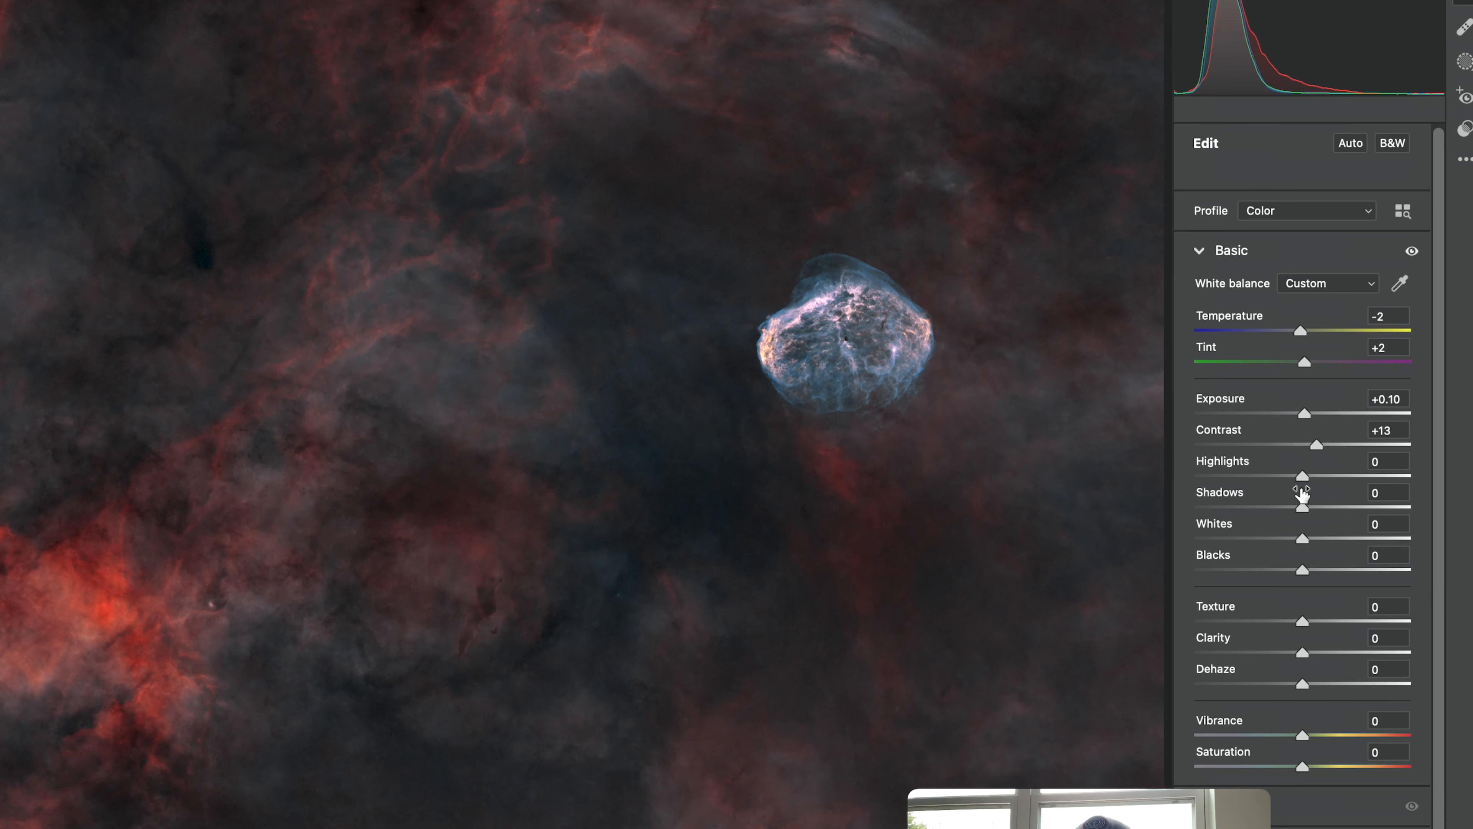
mouse_move(1303, 477)
mouse_down()
mouse_move(1329, 478)
mouse_move(1316, 477)
mouse_up()
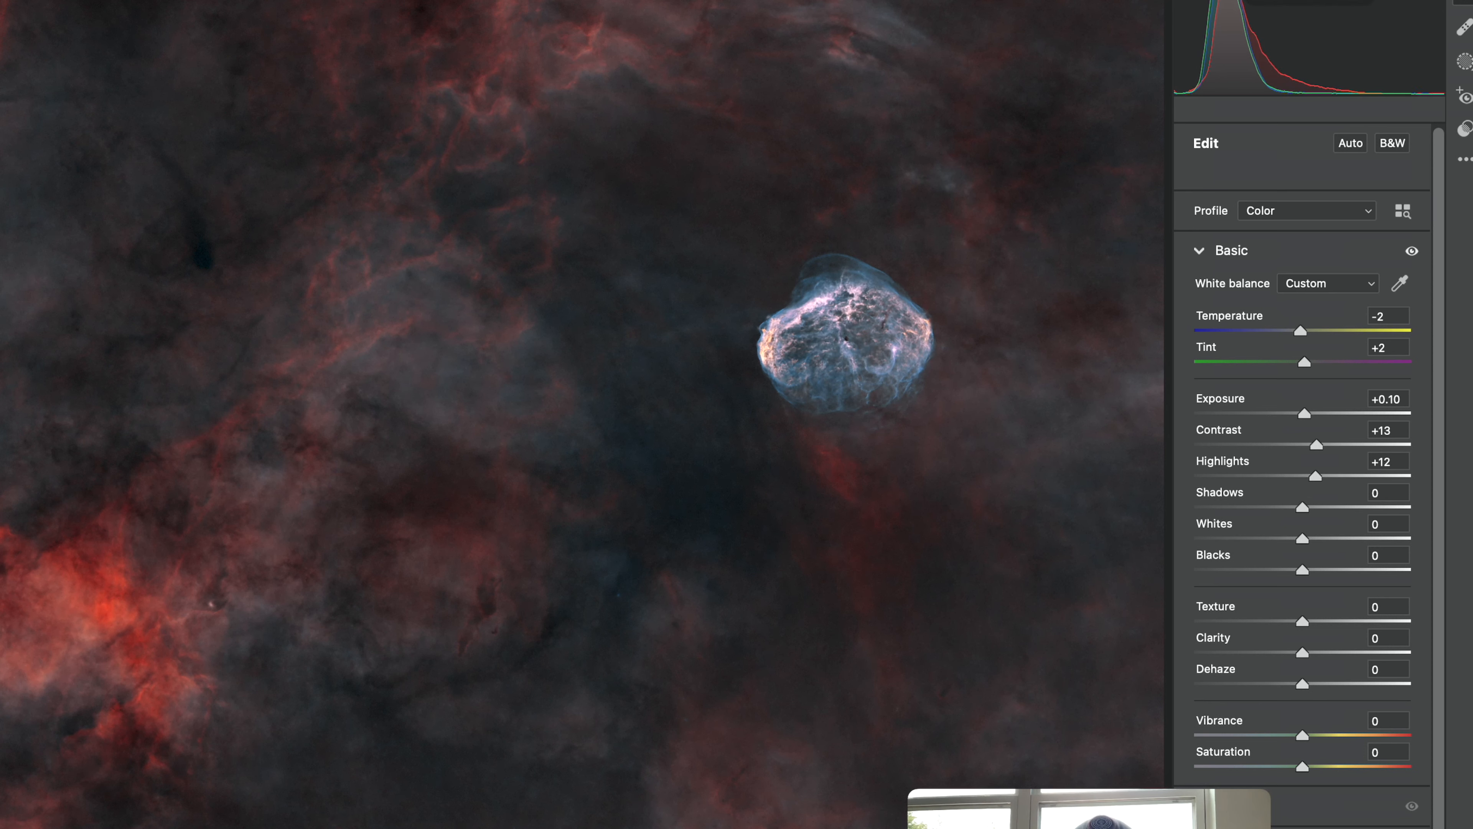
drag(1316, 445, 1310, 446)
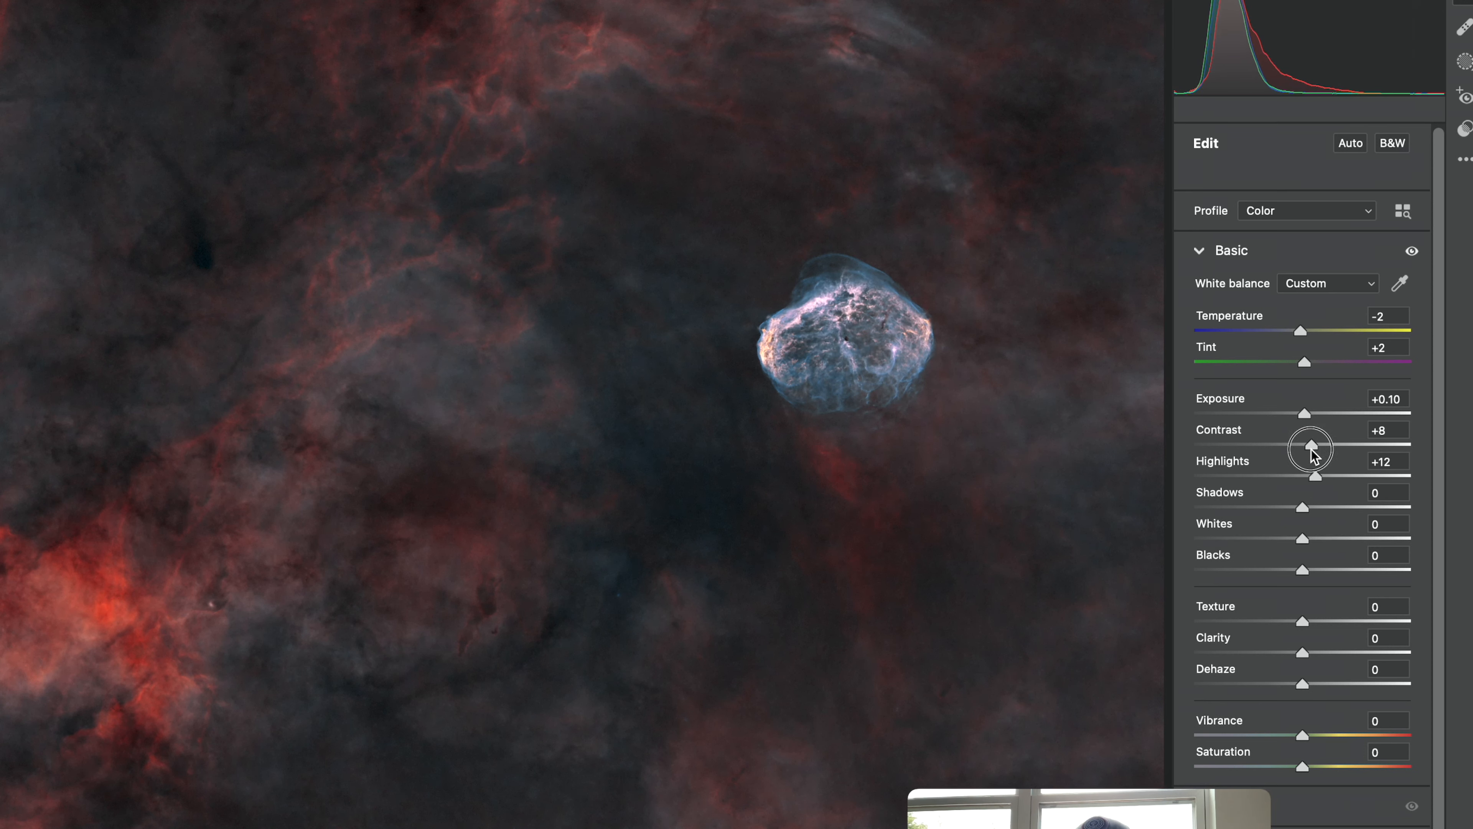
Set Shadows to -9, Whites to +10 and Blacks to -4.
click(1303, 509)
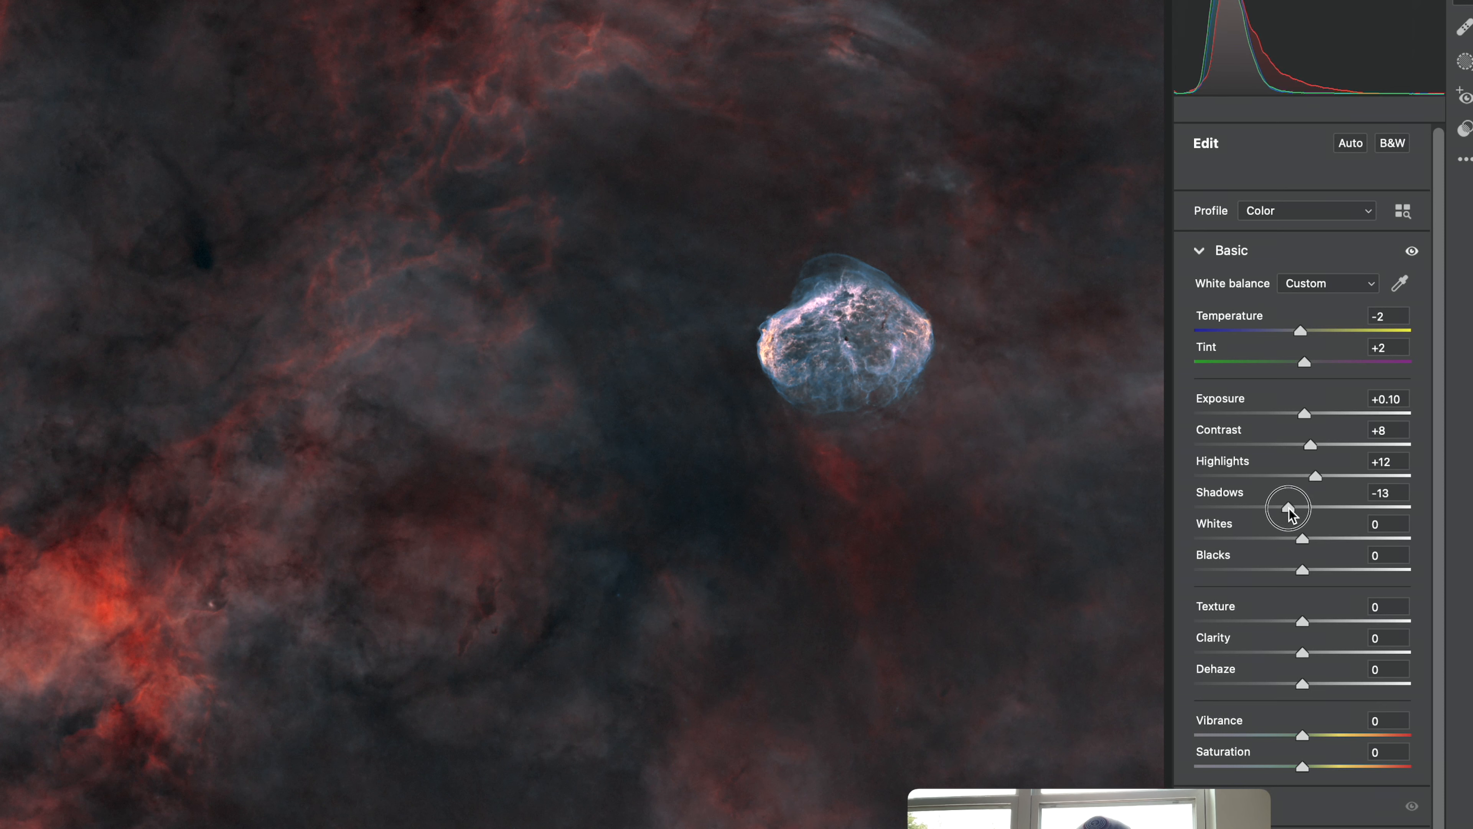
drag(1292, 509, 1359, 540)
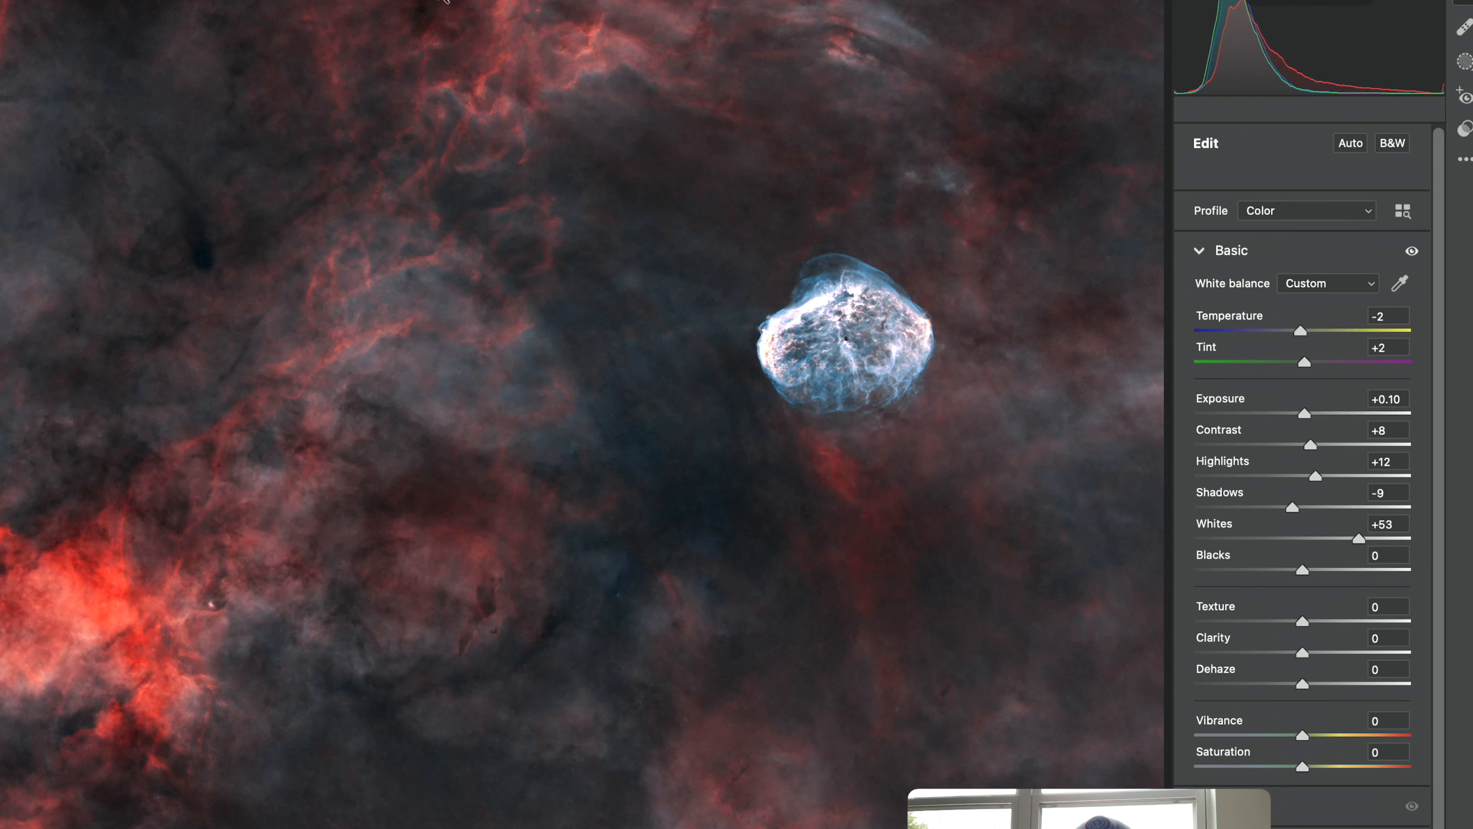
drag(1351, 543, 1300, 571)
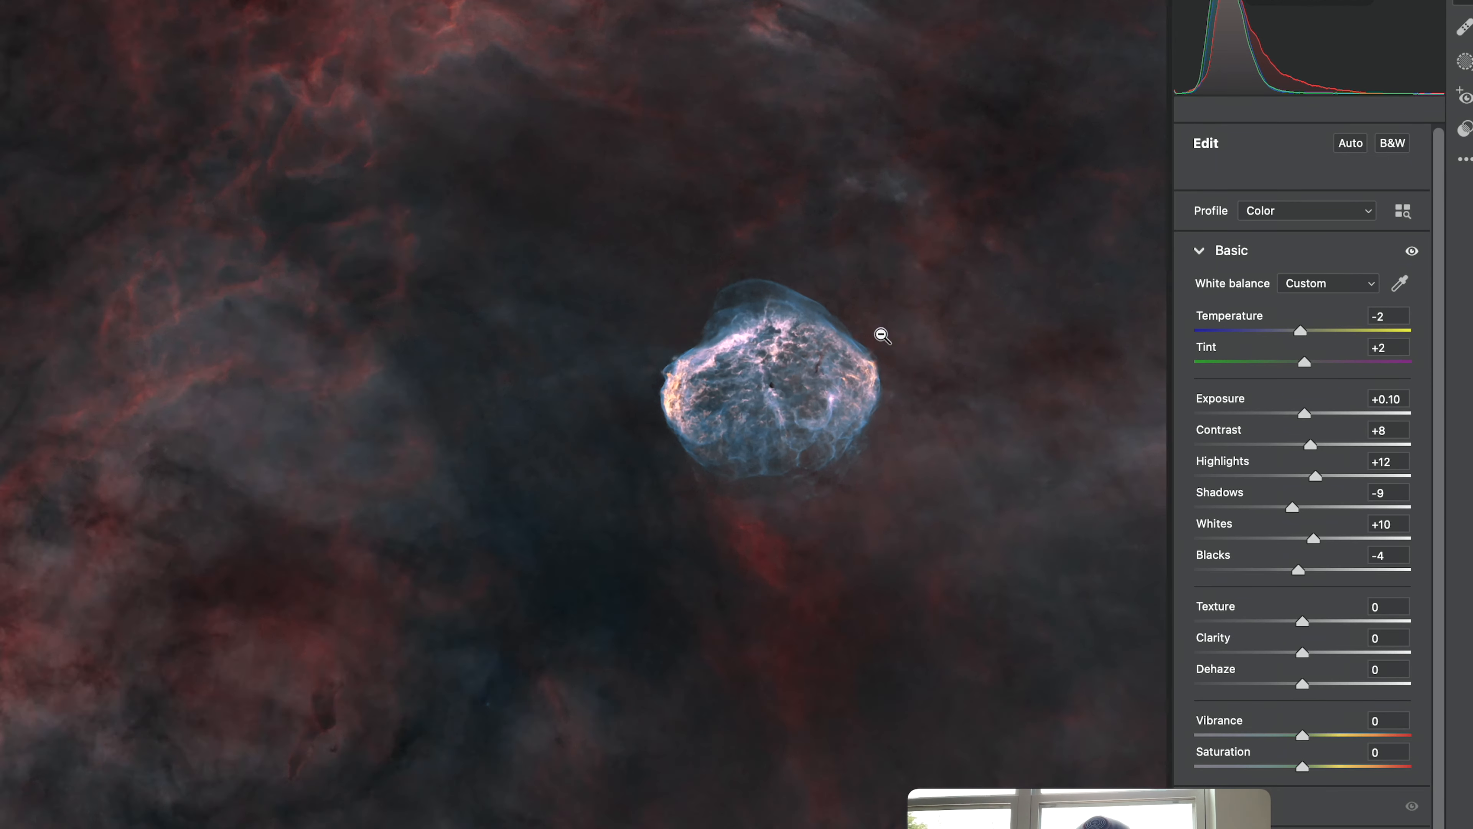
Try adding Texture of +35 to the image, then reset Texture to 0.
click(882, 332)
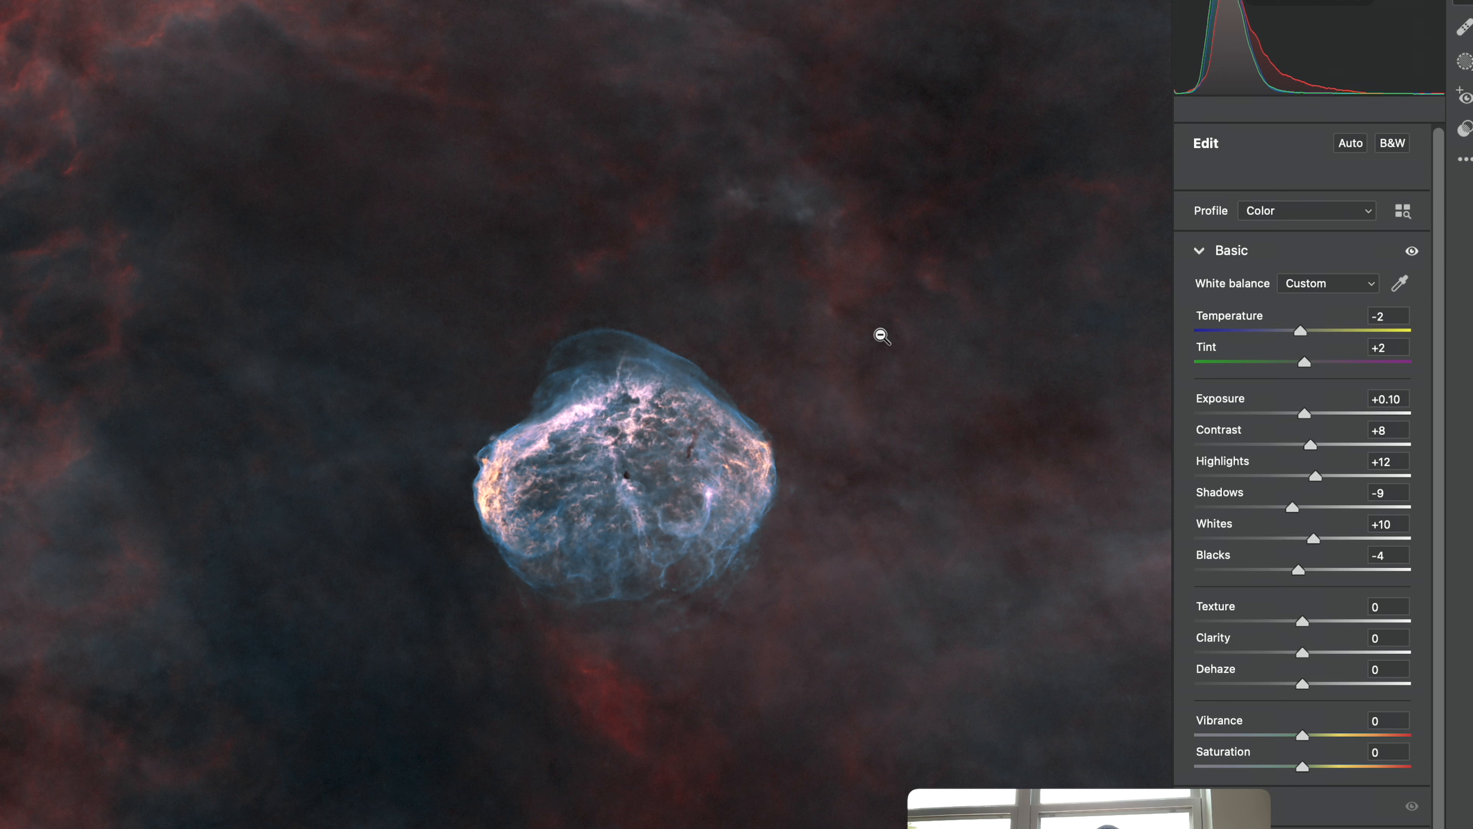
drag(1305, 623, 1340, 621)
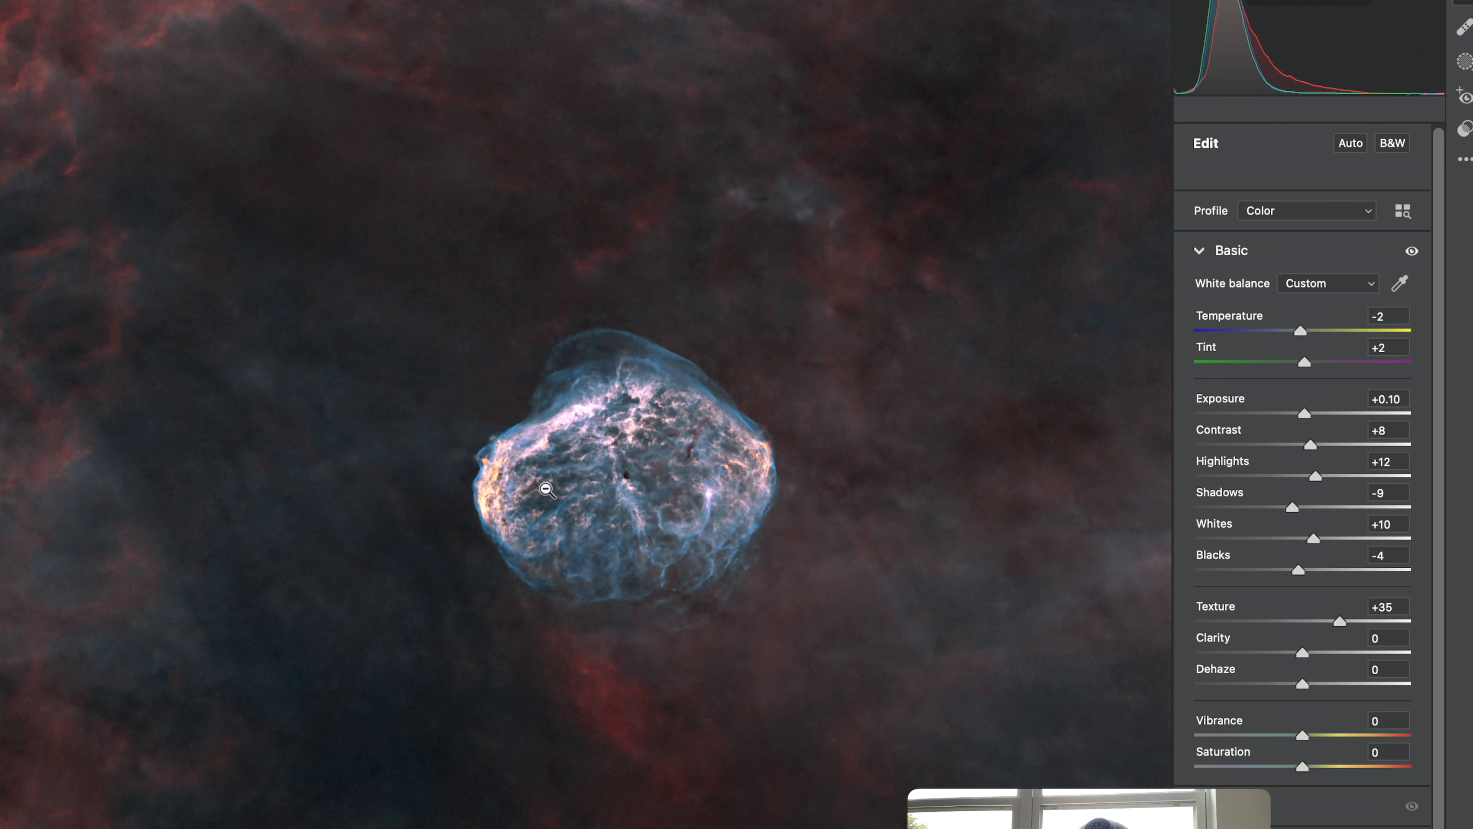
click(646, 477)
click(819, 365)
mouse_move(1328, 622)
mouse_down()
mouse_move(1290, 622)
mouse_move(1303, 653)
mouse_move(1329, 645)
mouse_up()
double_click(1301, 623)
Experiment with the Clarity slider and settle on Clarity +5 with Dehaze +6.
click(698, 510)
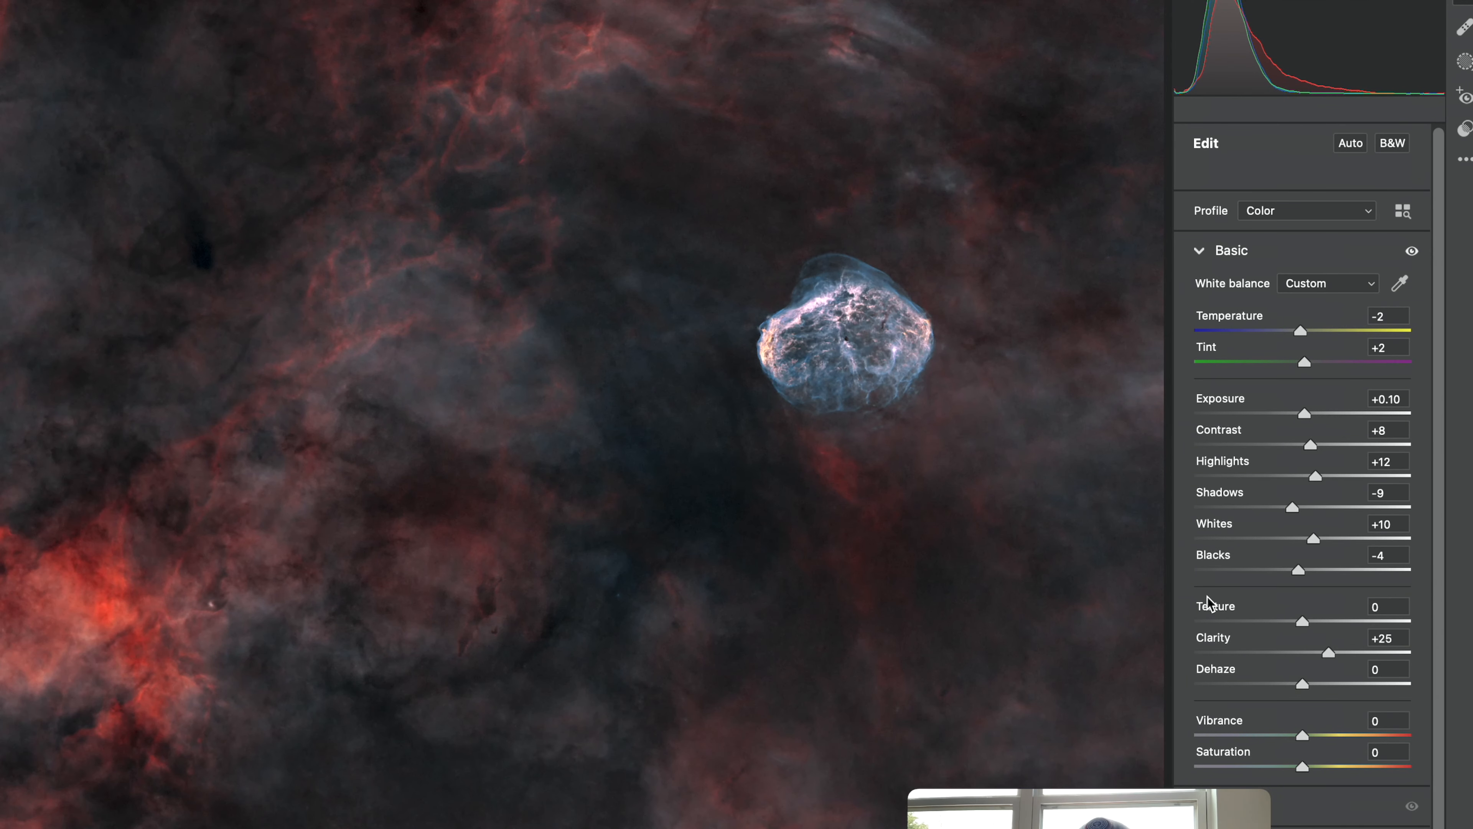
drag(1329, 648, 1337, 648)
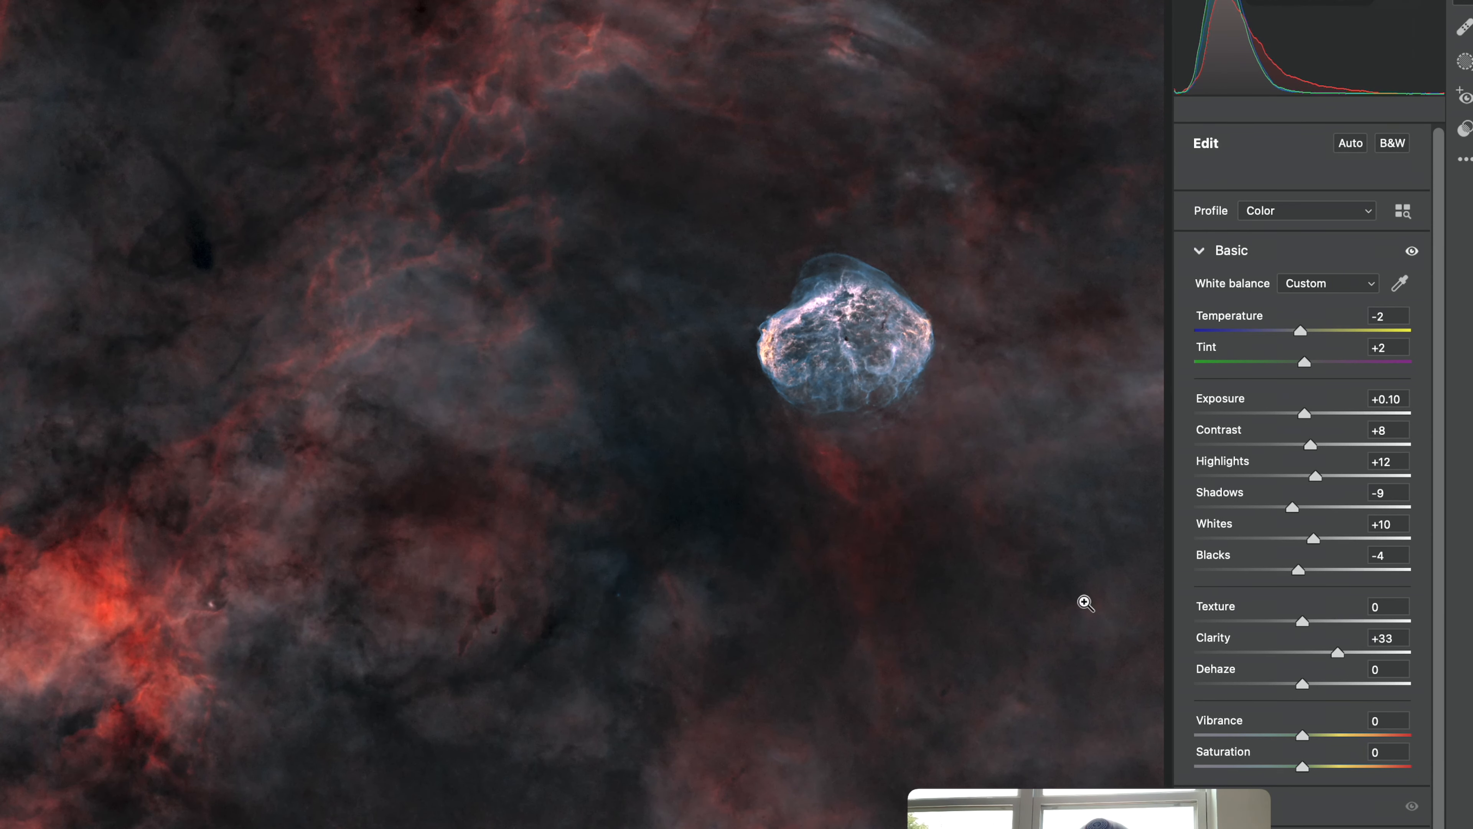
drag(1339, 652, 1308, 652)
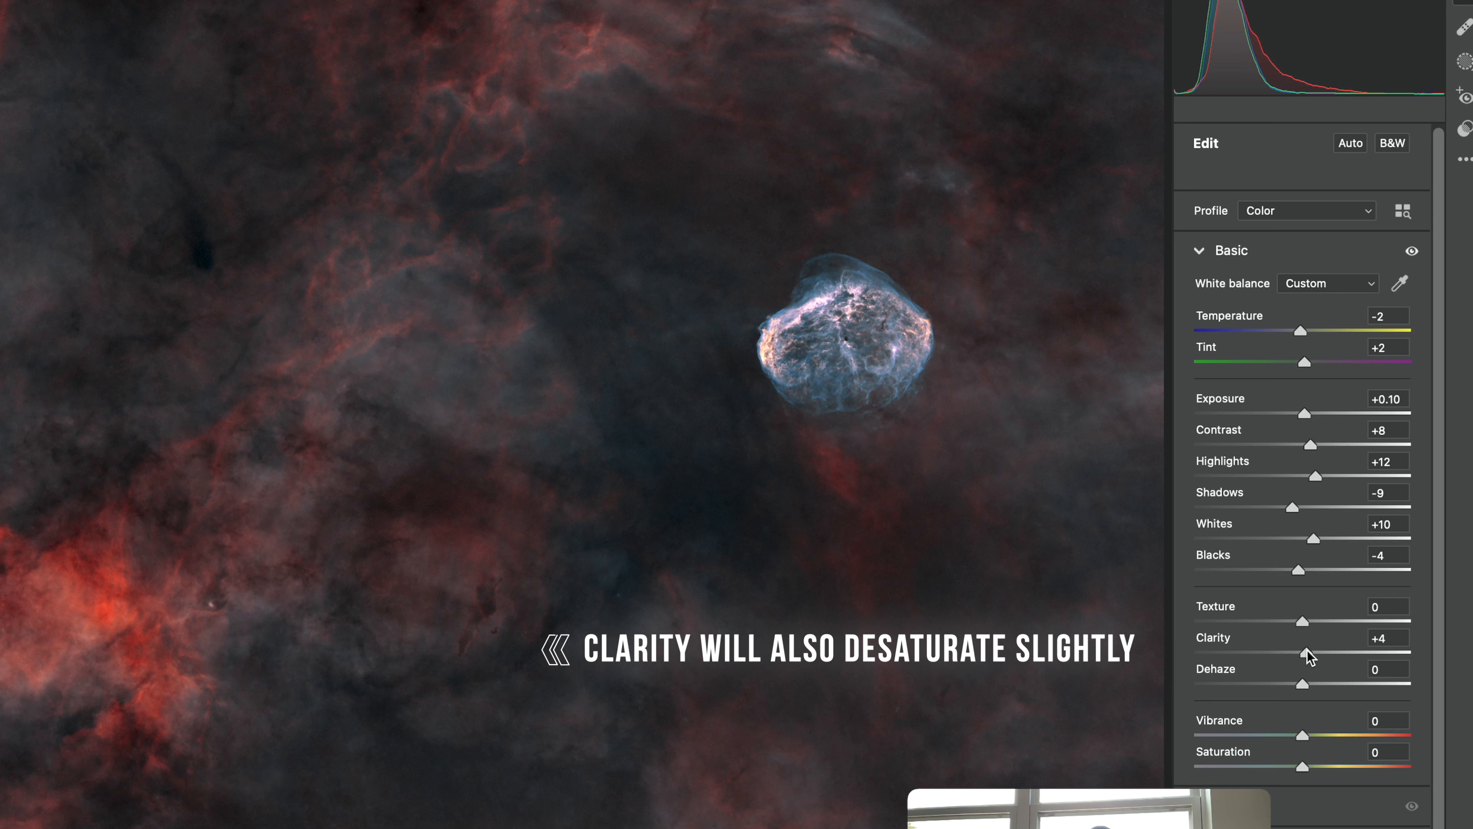
drag(1308, 651, 1455, 657)
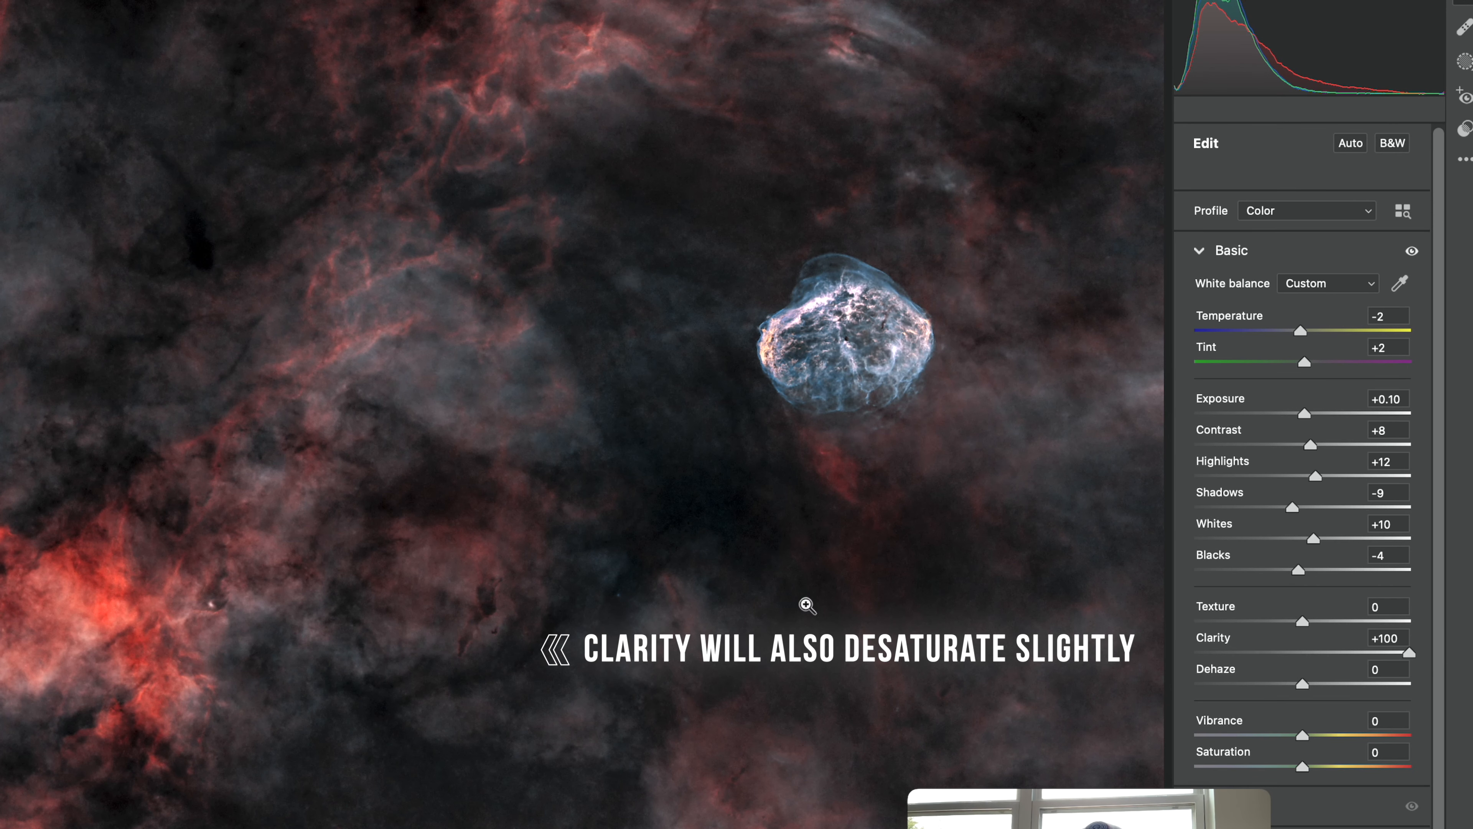
drag(1409, 652, 1303, 653)
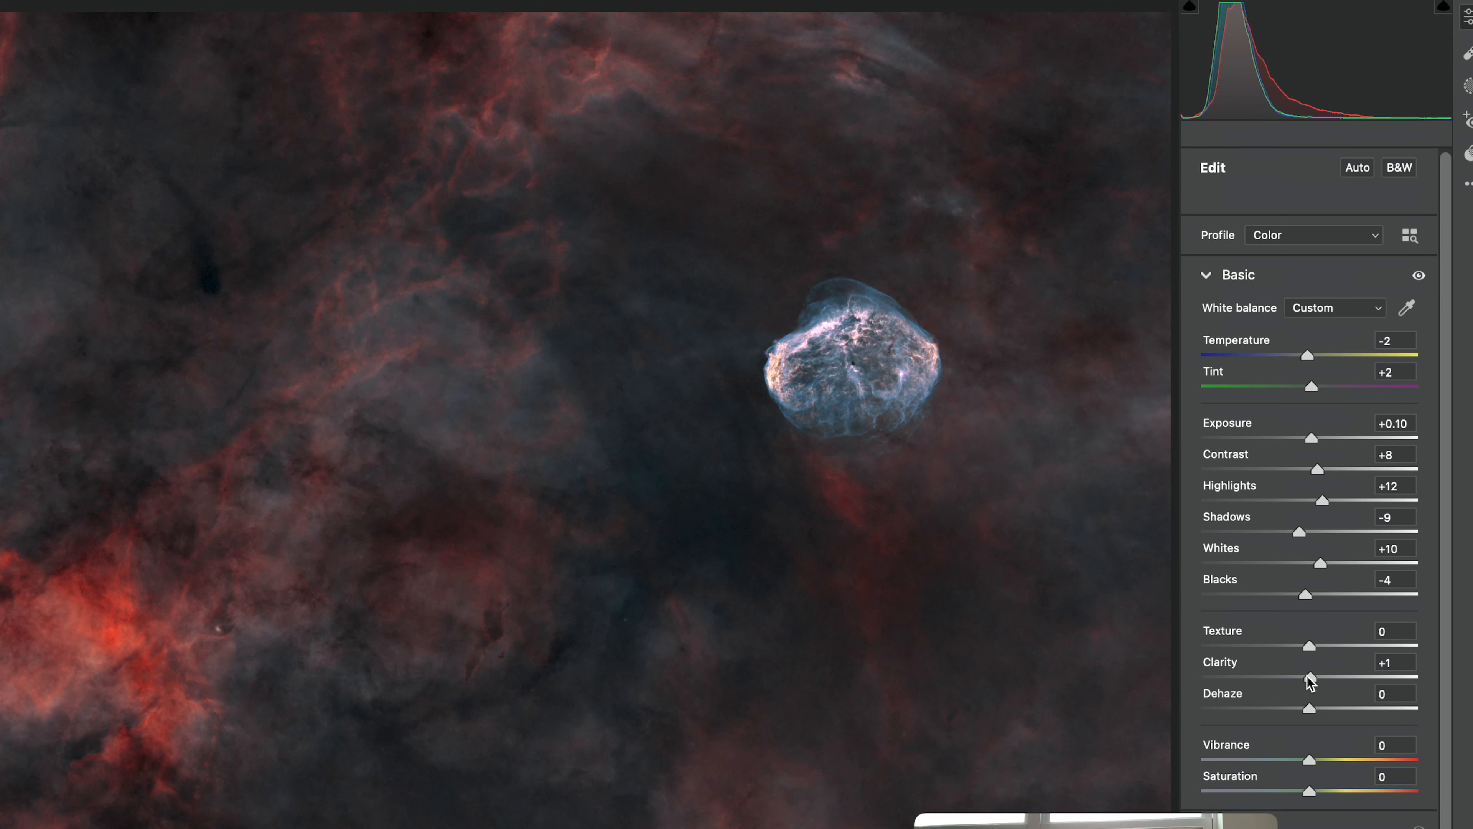
drag(1310, 677, 1316, 715)
Raise Vibrance to about +22 while keeping Saturation near zero.
drag(1312, 765, 1318, 765)
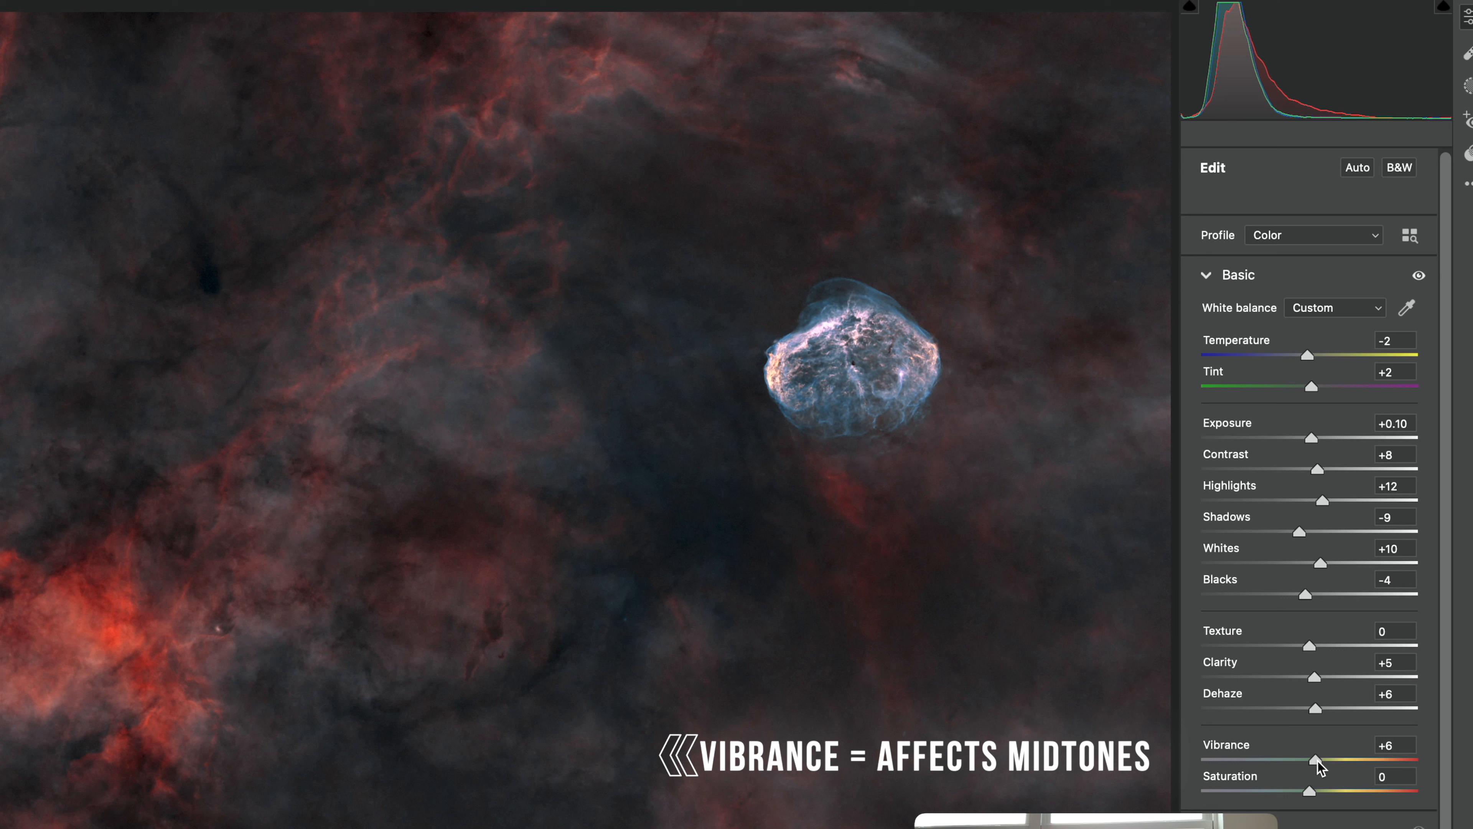
drag(1319, 765, 1368, 792)
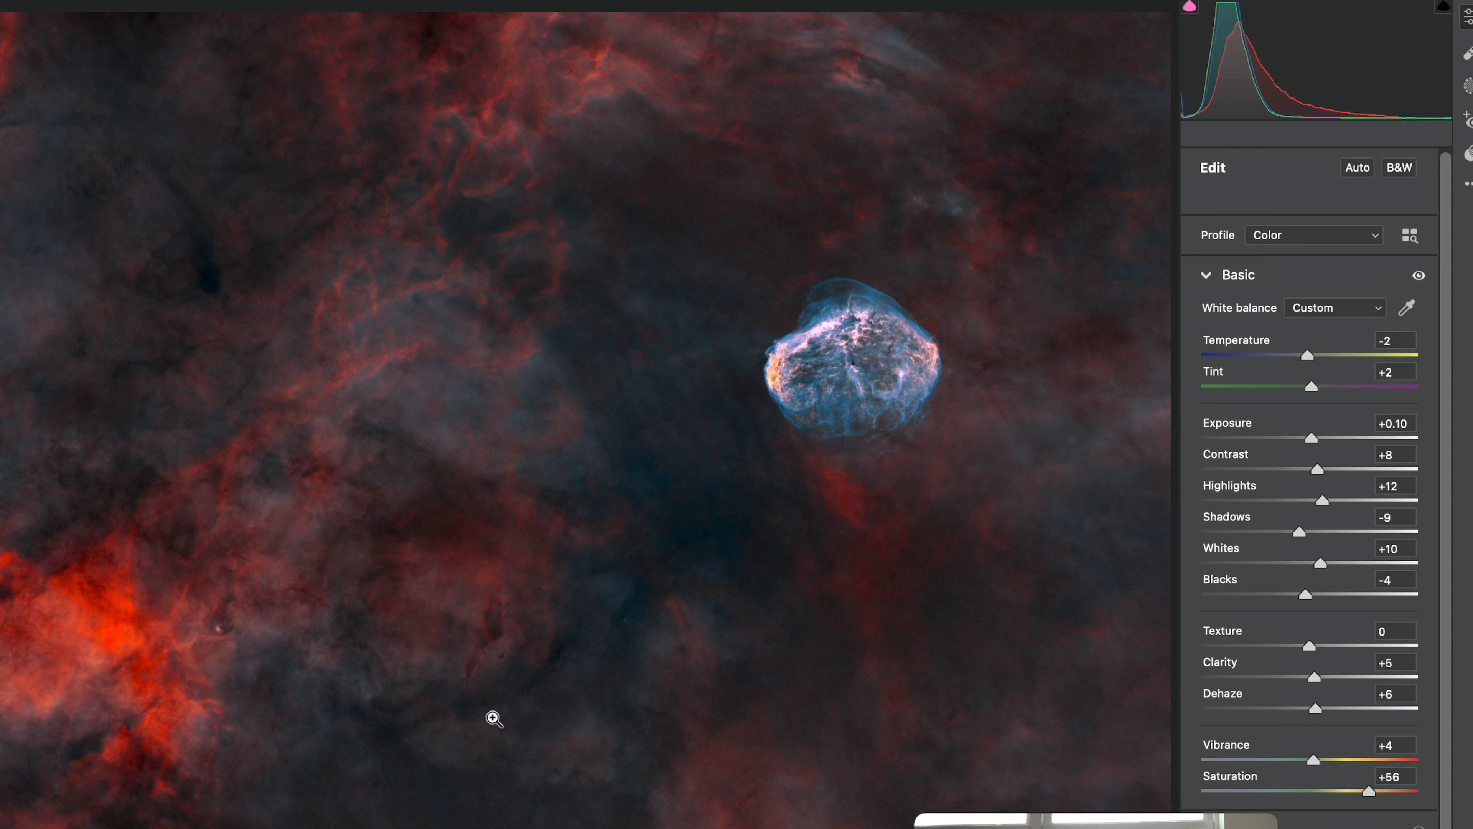
click(1344, 792)
drag(1344, 796, 1332, 760)
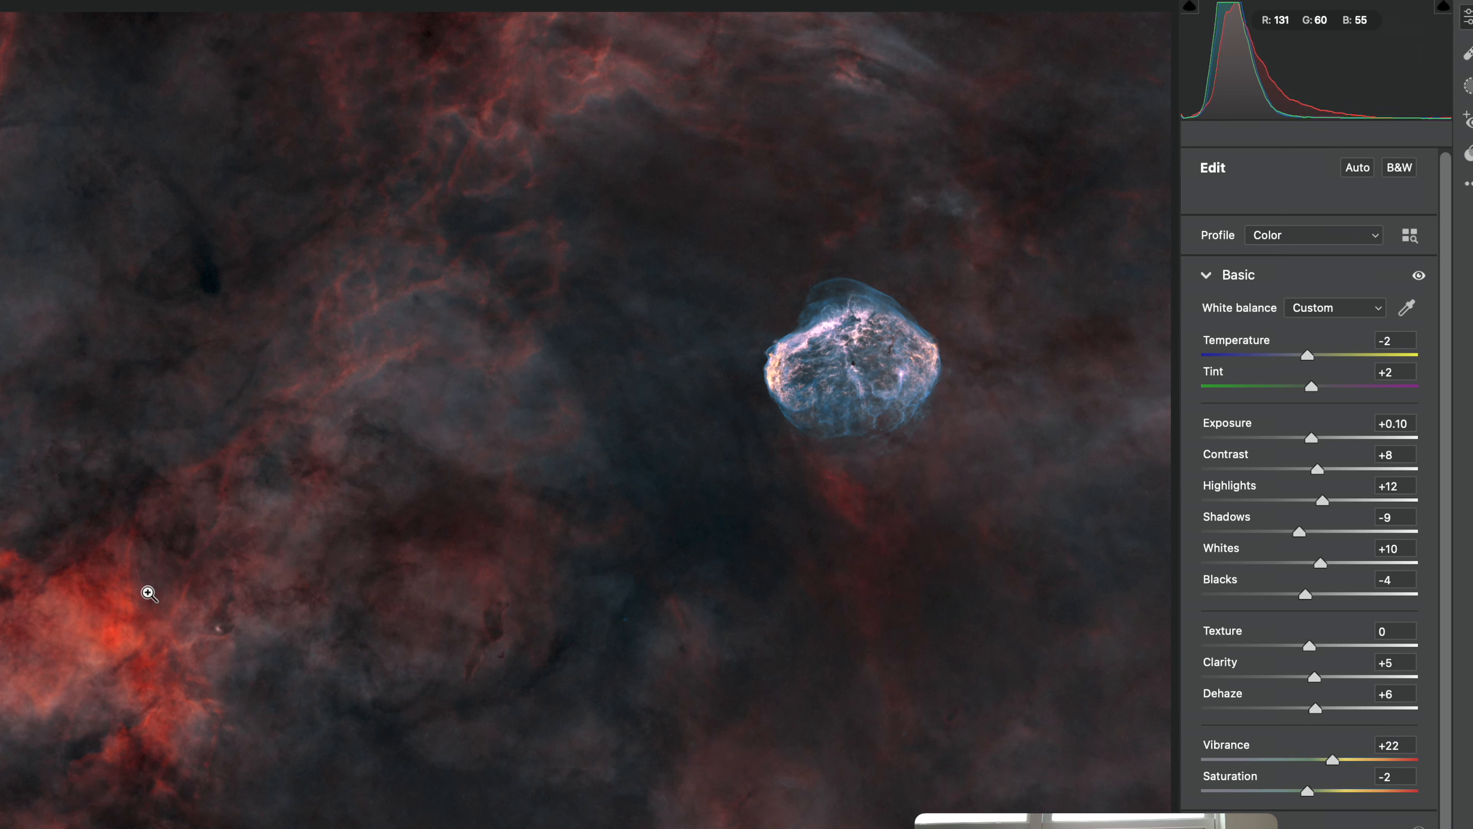
drag(1310, 794, 1314, 759)
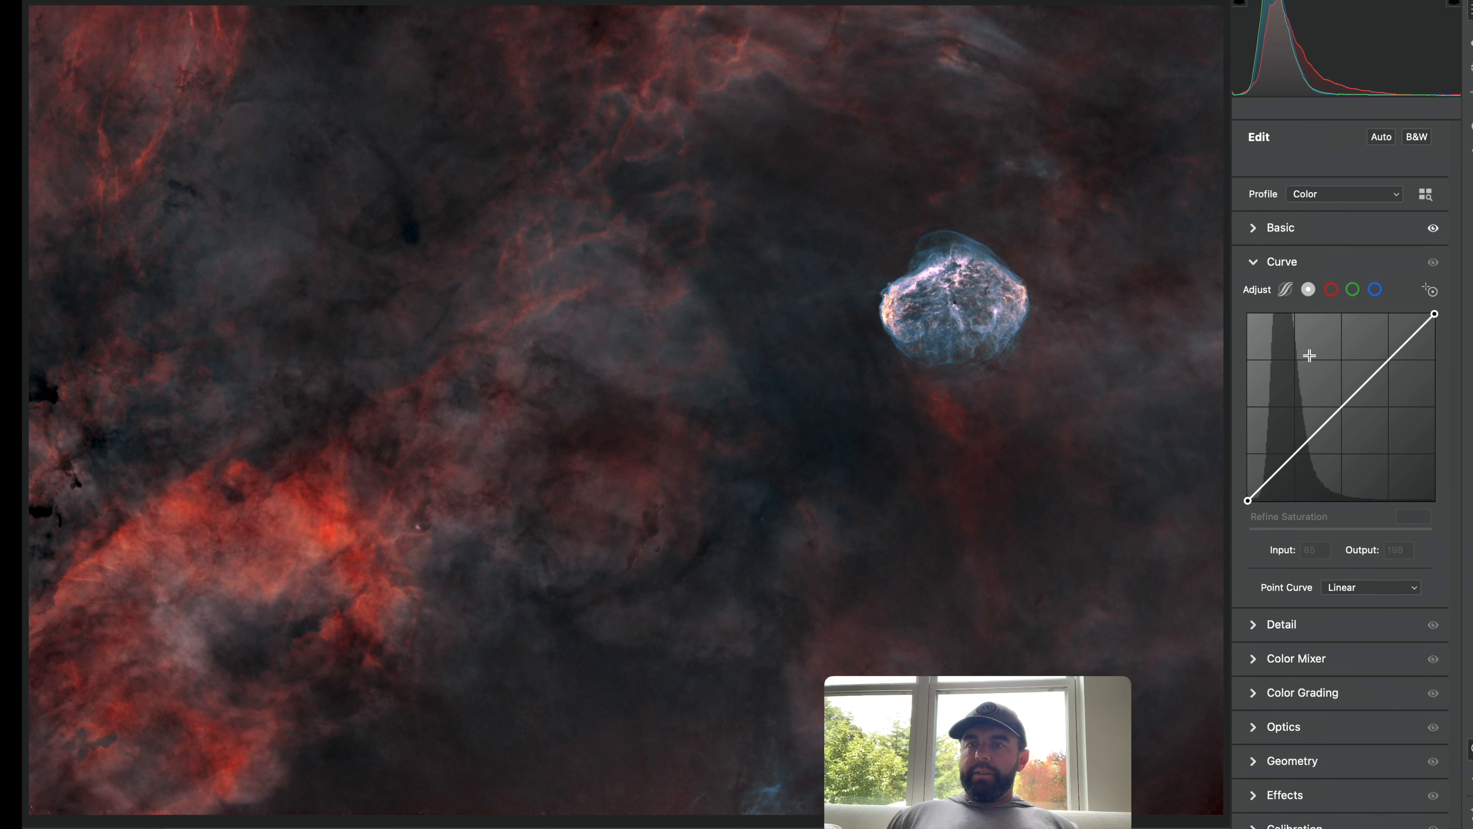
Lift the master curve's black point to input 5, then set the Blue curve's black point to input 3 and add a 56/58 point.
drag(1246, 501, 1251, 499)
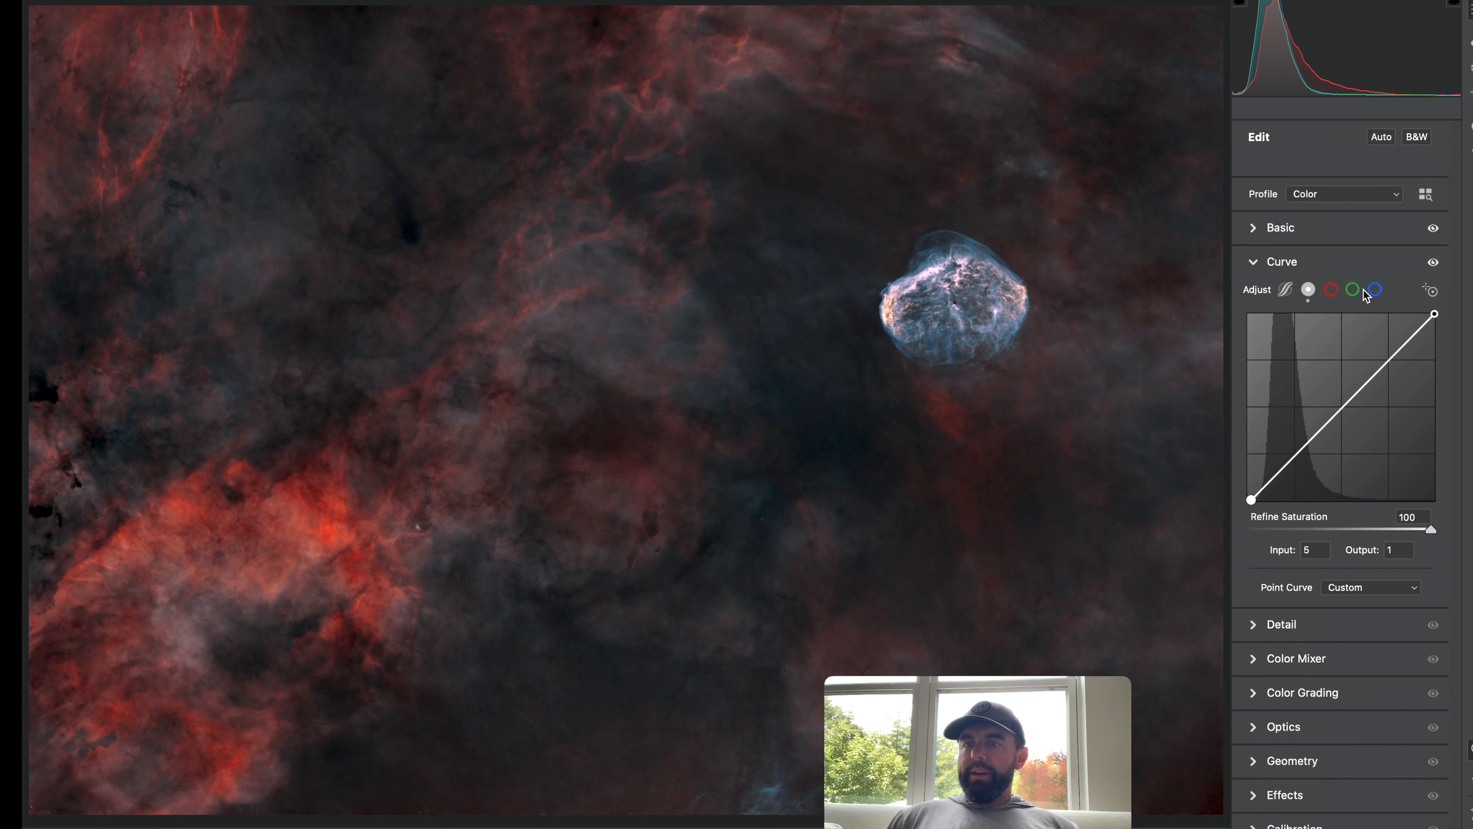
click(1376, 289)
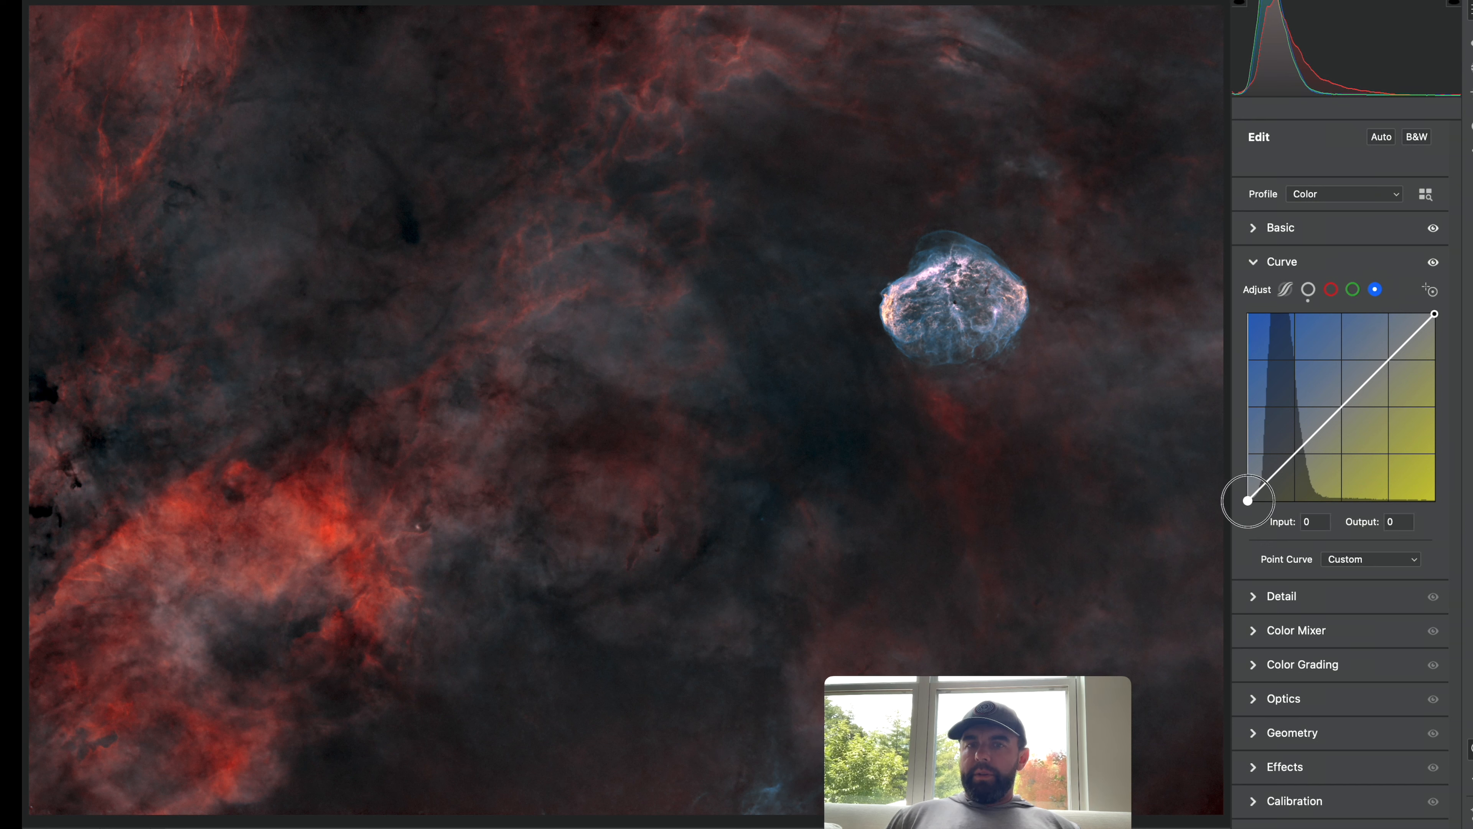
drag(1247, 502, 1249, 499)
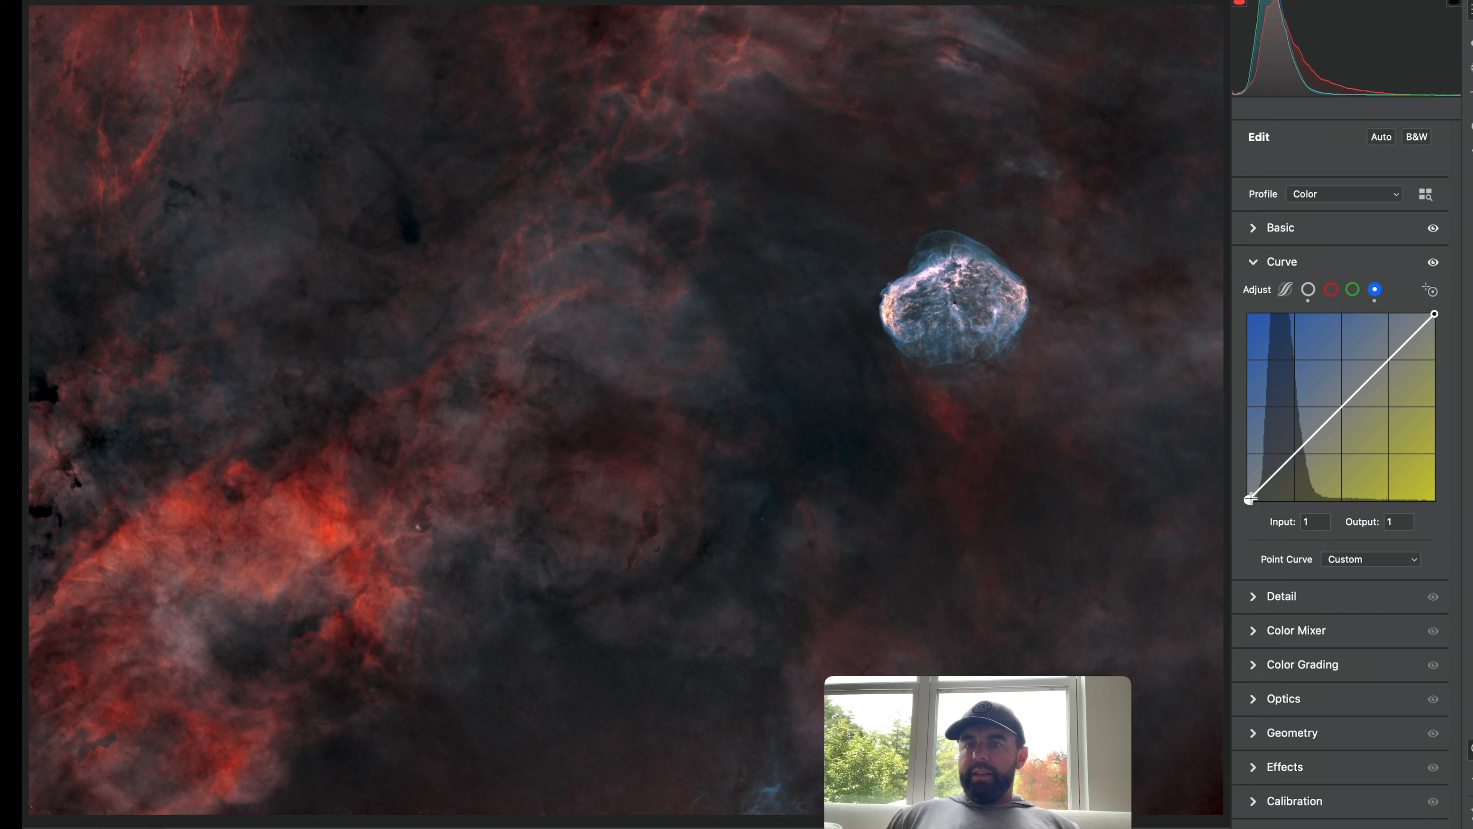
click(1251, 499)
drag(1251, 500, 1252, 502)
click(1314, 523)
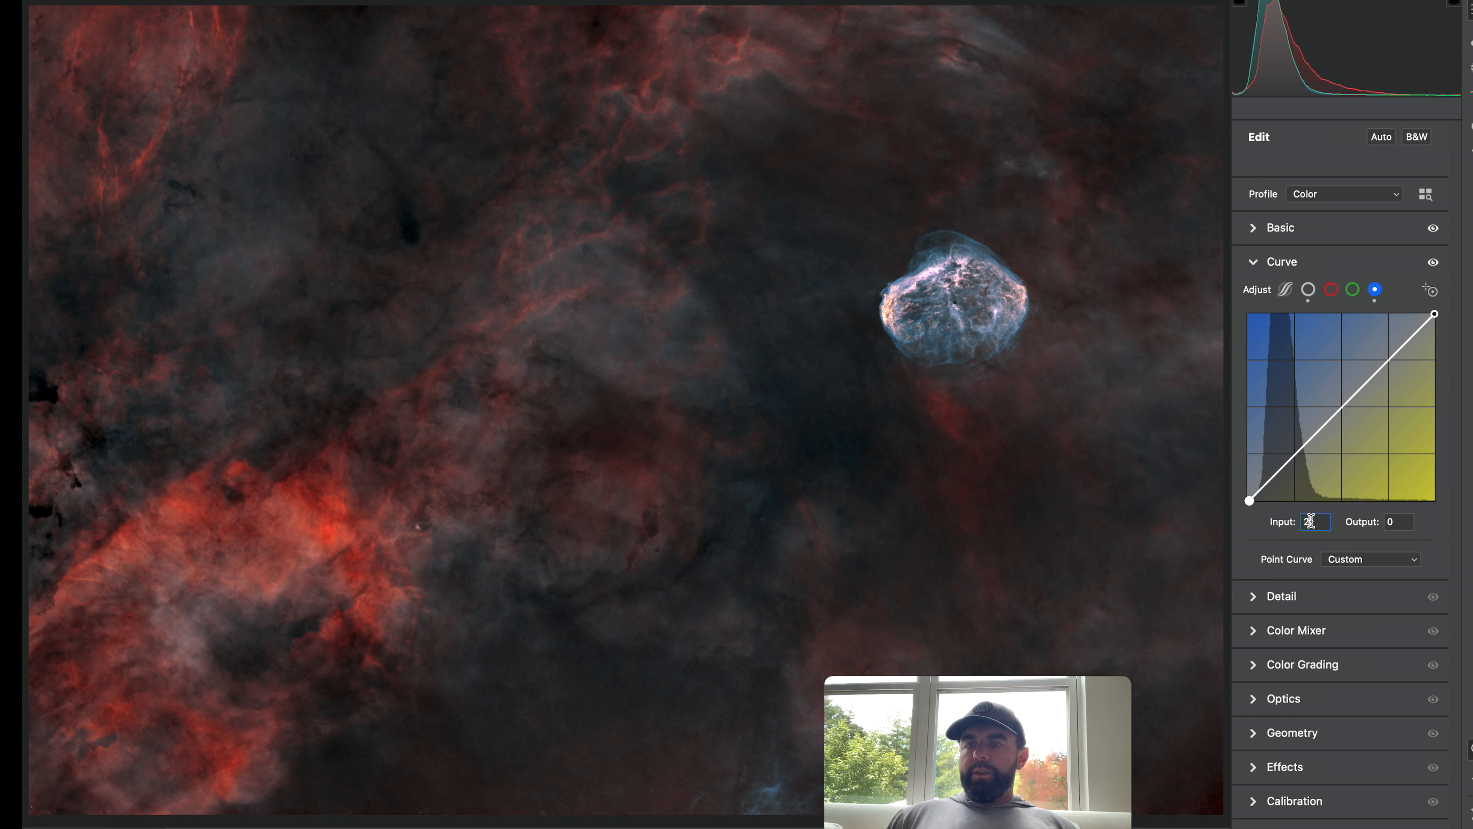
double_click(1311, 522)
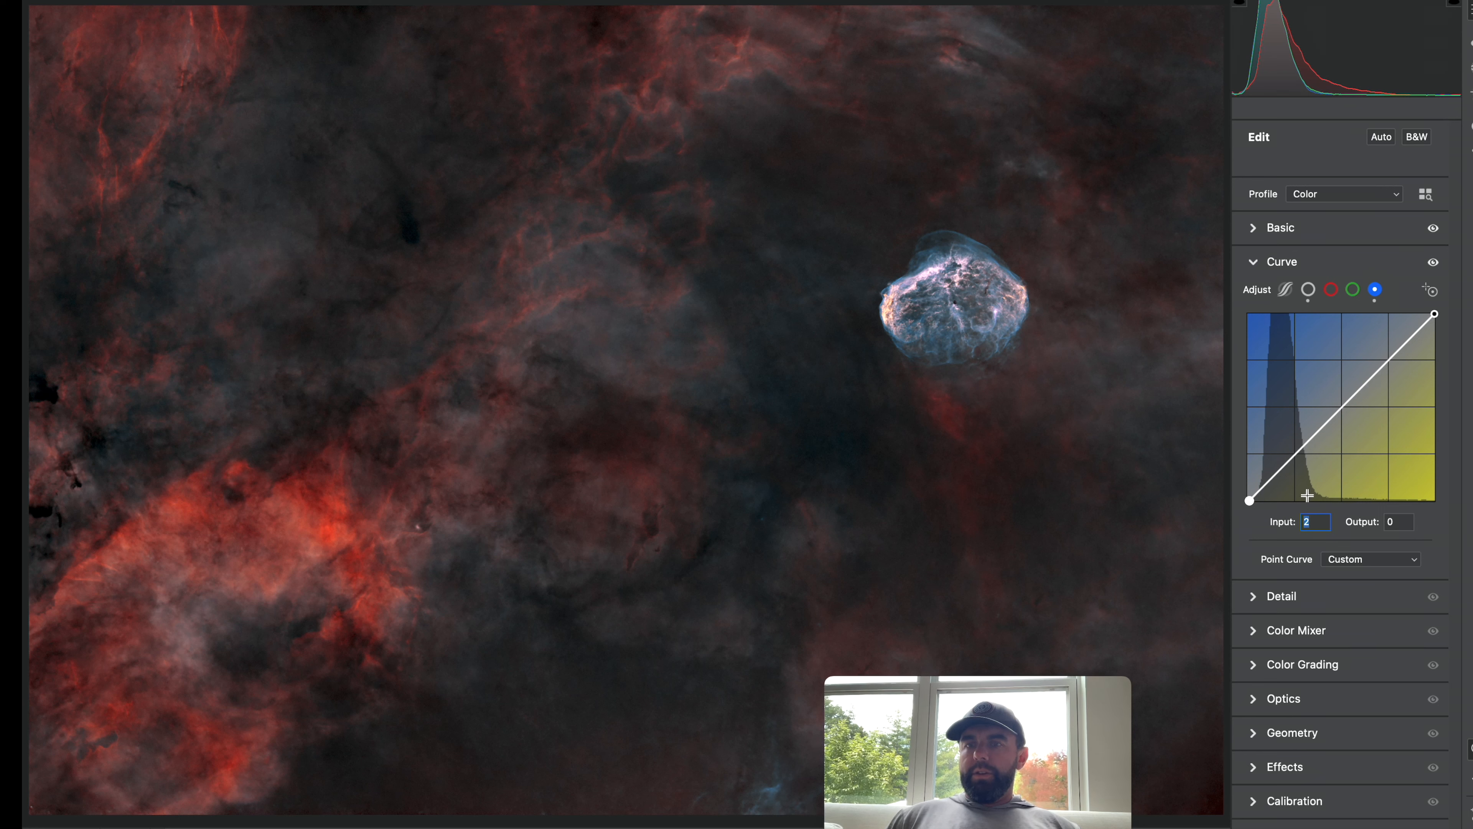
text(3)
key(Return)
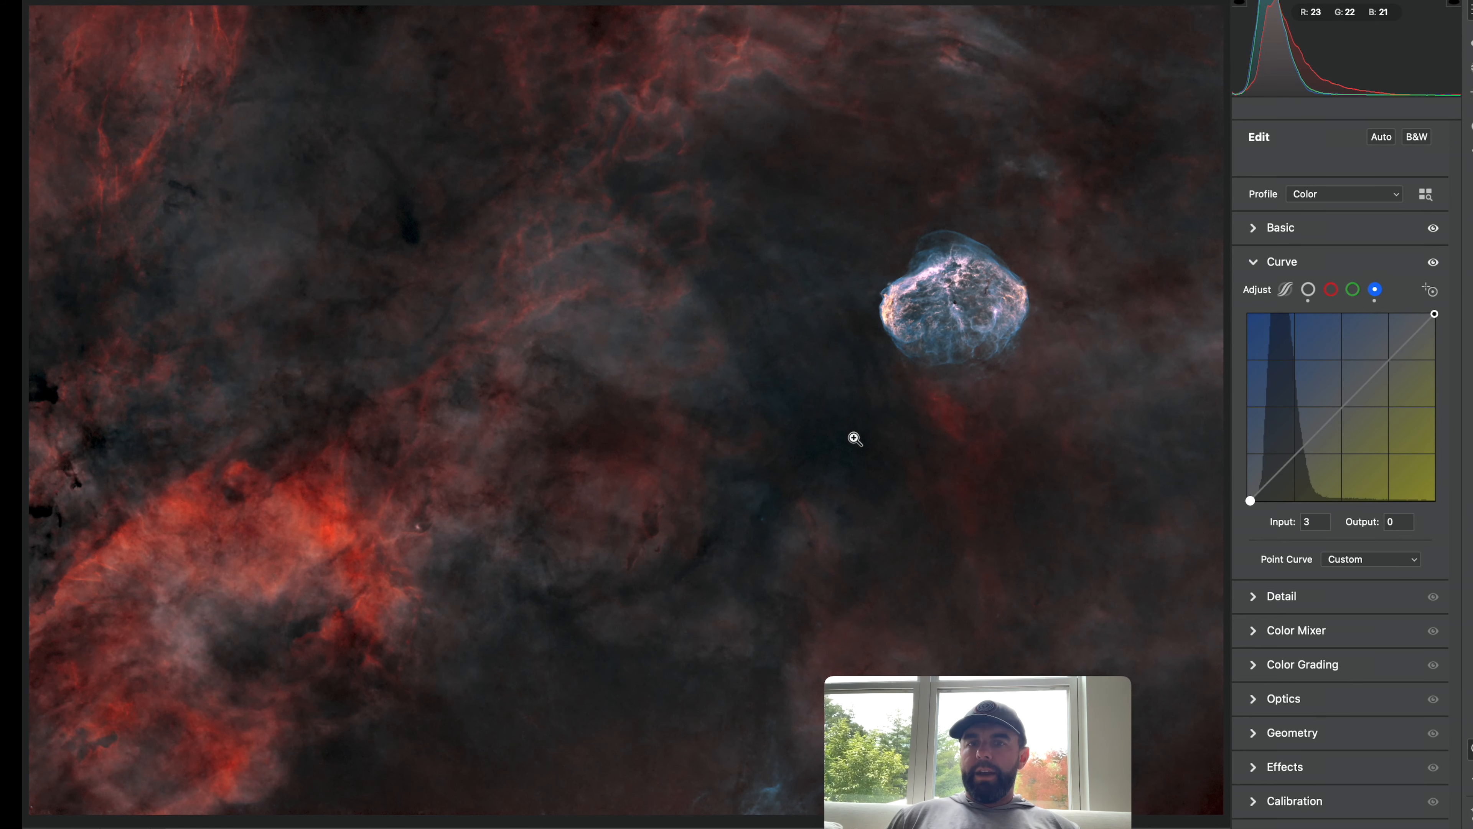
drag(1294, 459, 1290, 457)
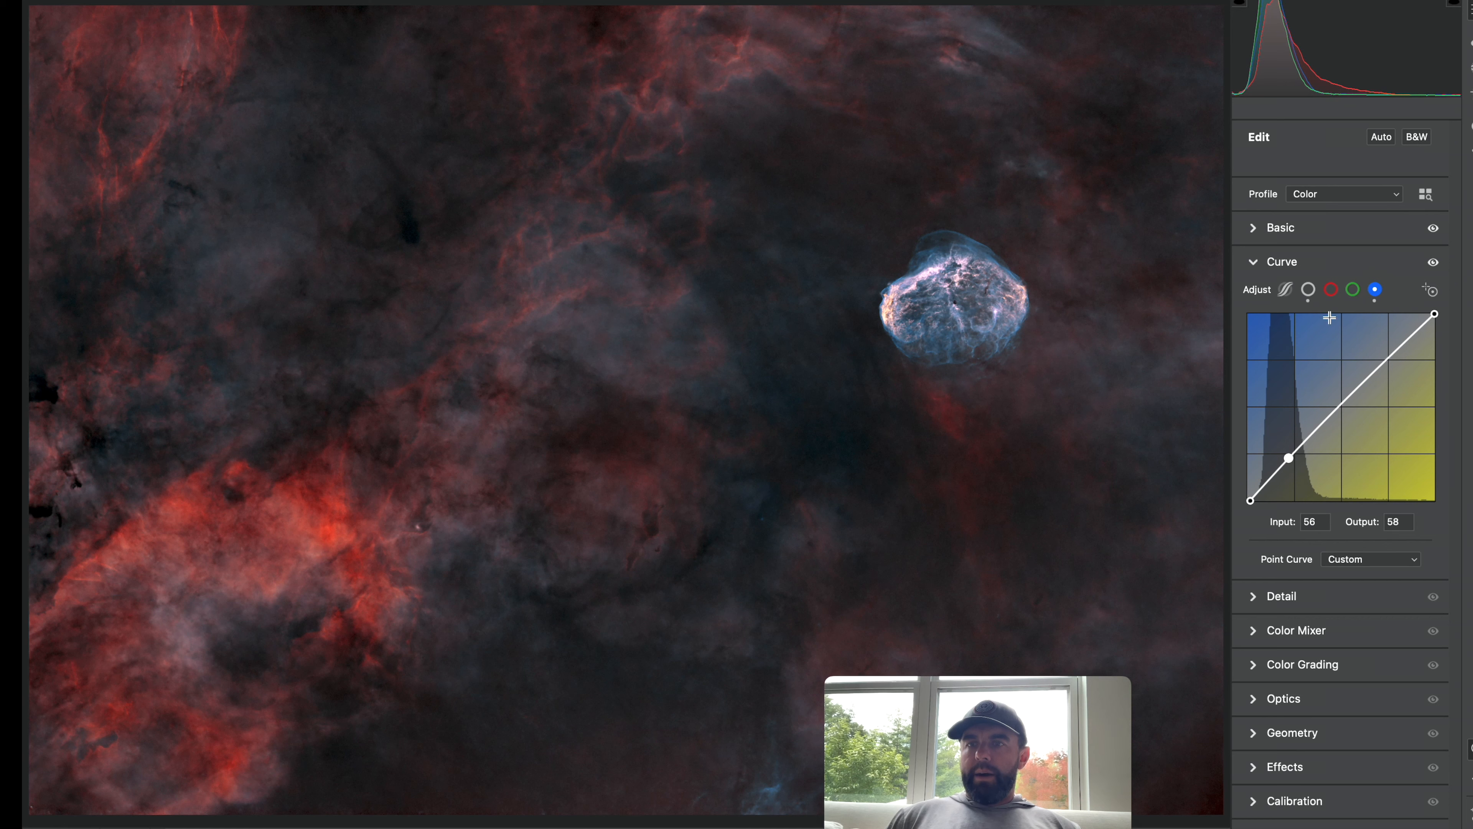
On the Red curve, move the black point to input 2 and add a midtone point at 48/48.
click(1331, 289)
click(1247, 500)
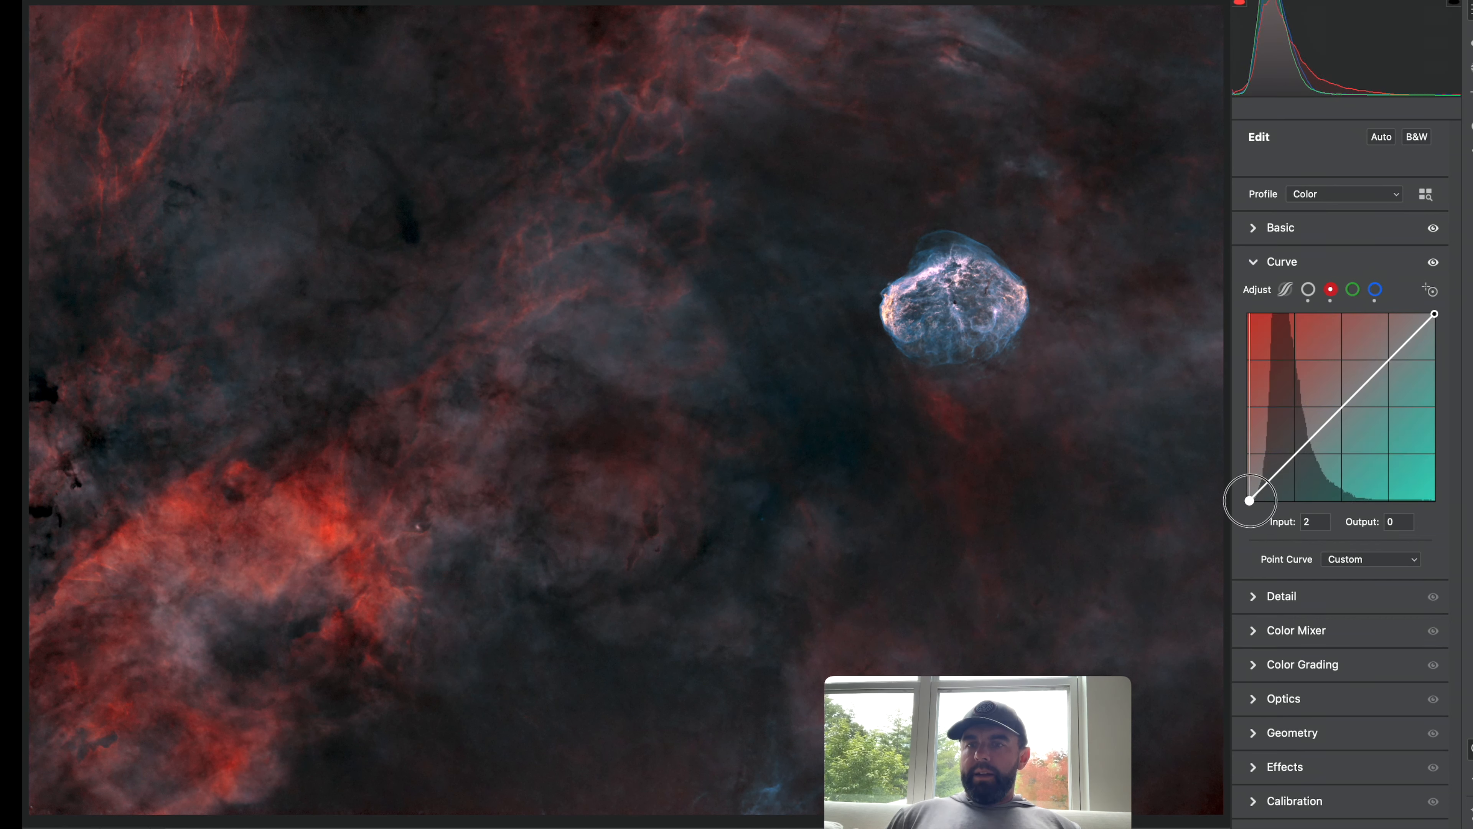
drag(1285, 467, 1282, 465)
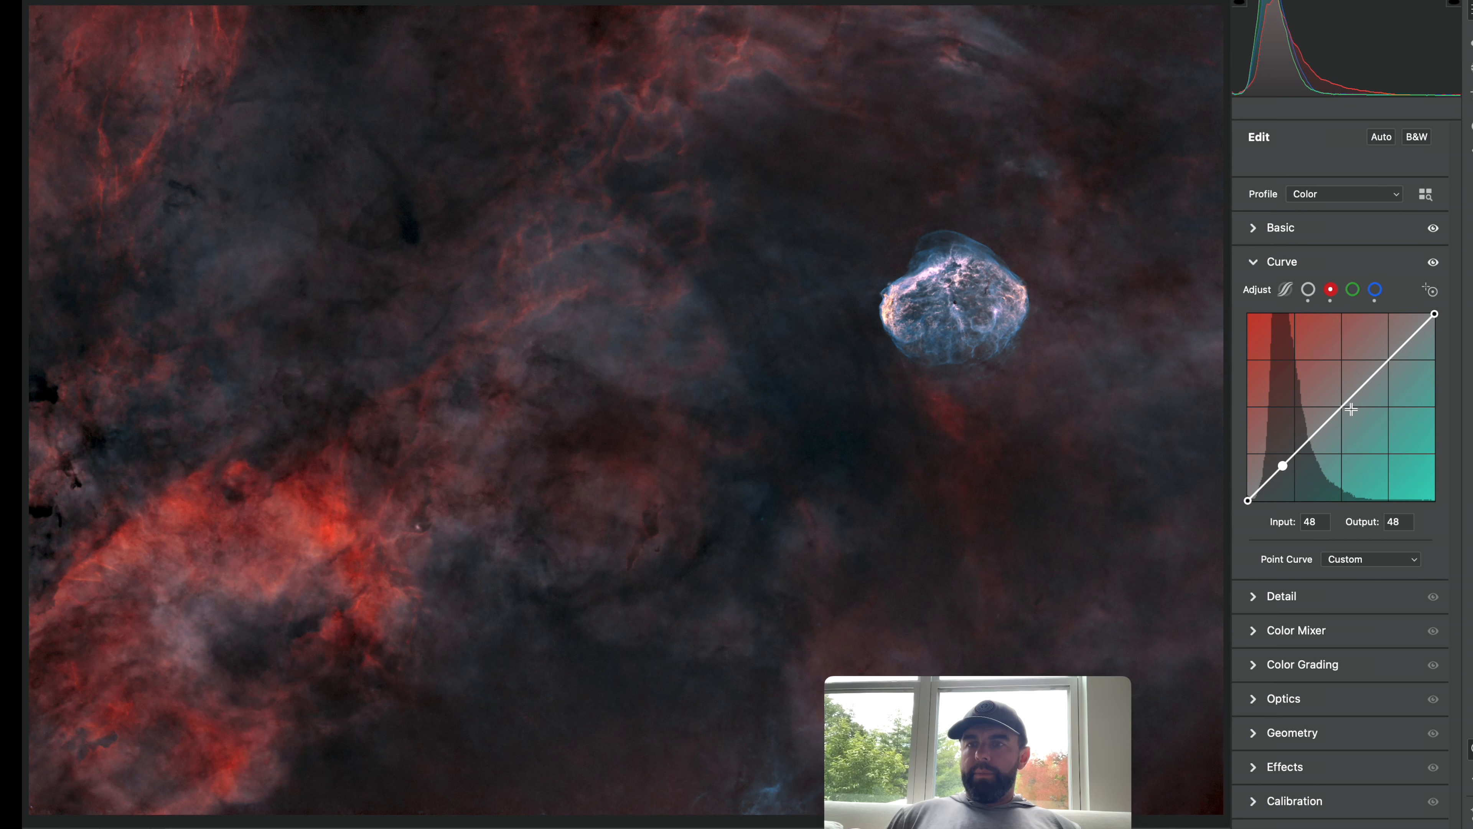
Add a Green curve midtone point at input 128, output 129.
click(1352, 289)
drag(1345, 414, 1341, 405)
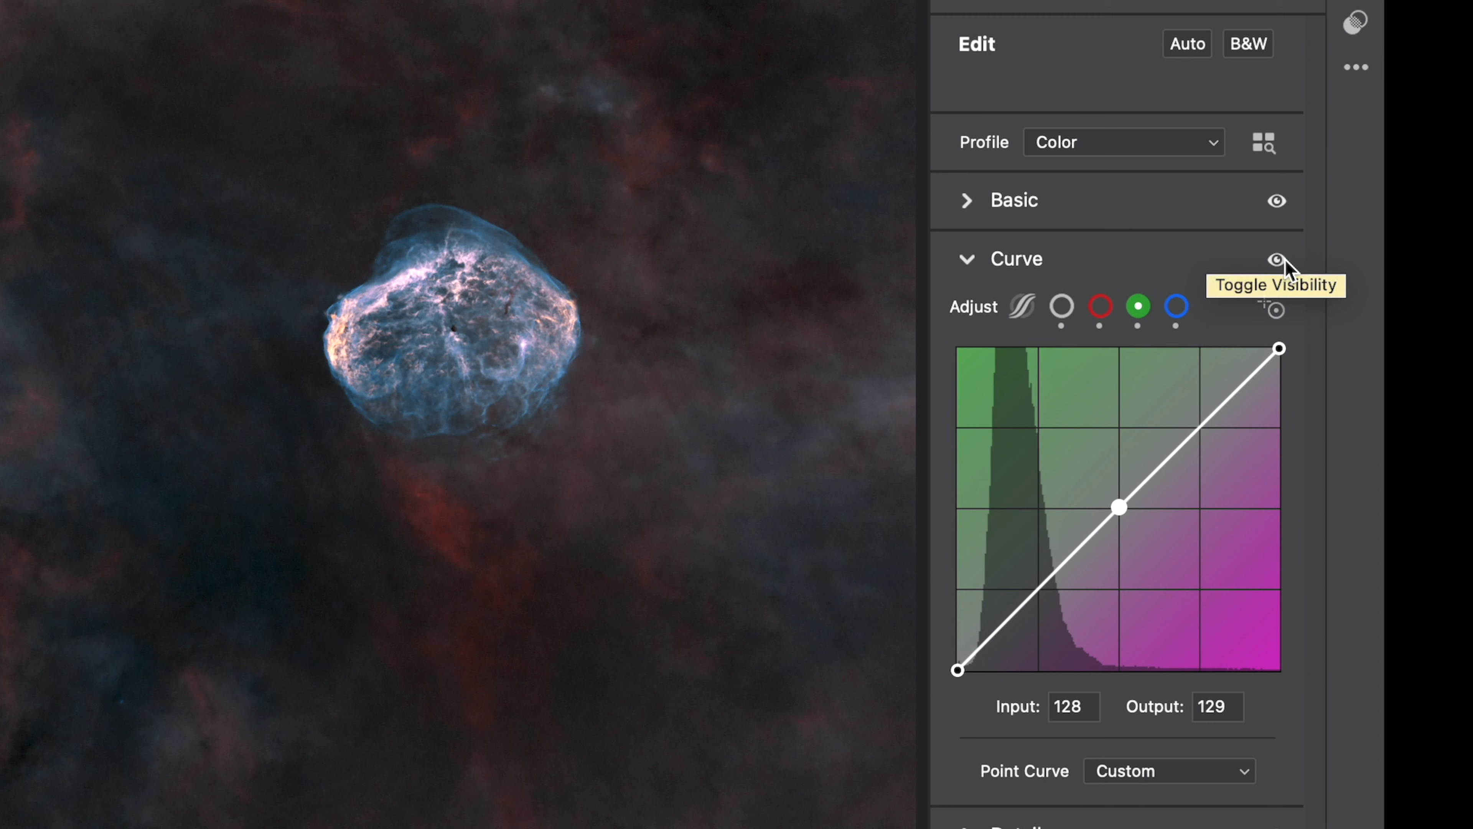
Toggle the Basic and Curve panels' visibility to compare the image before and after.
click(1277, 200)
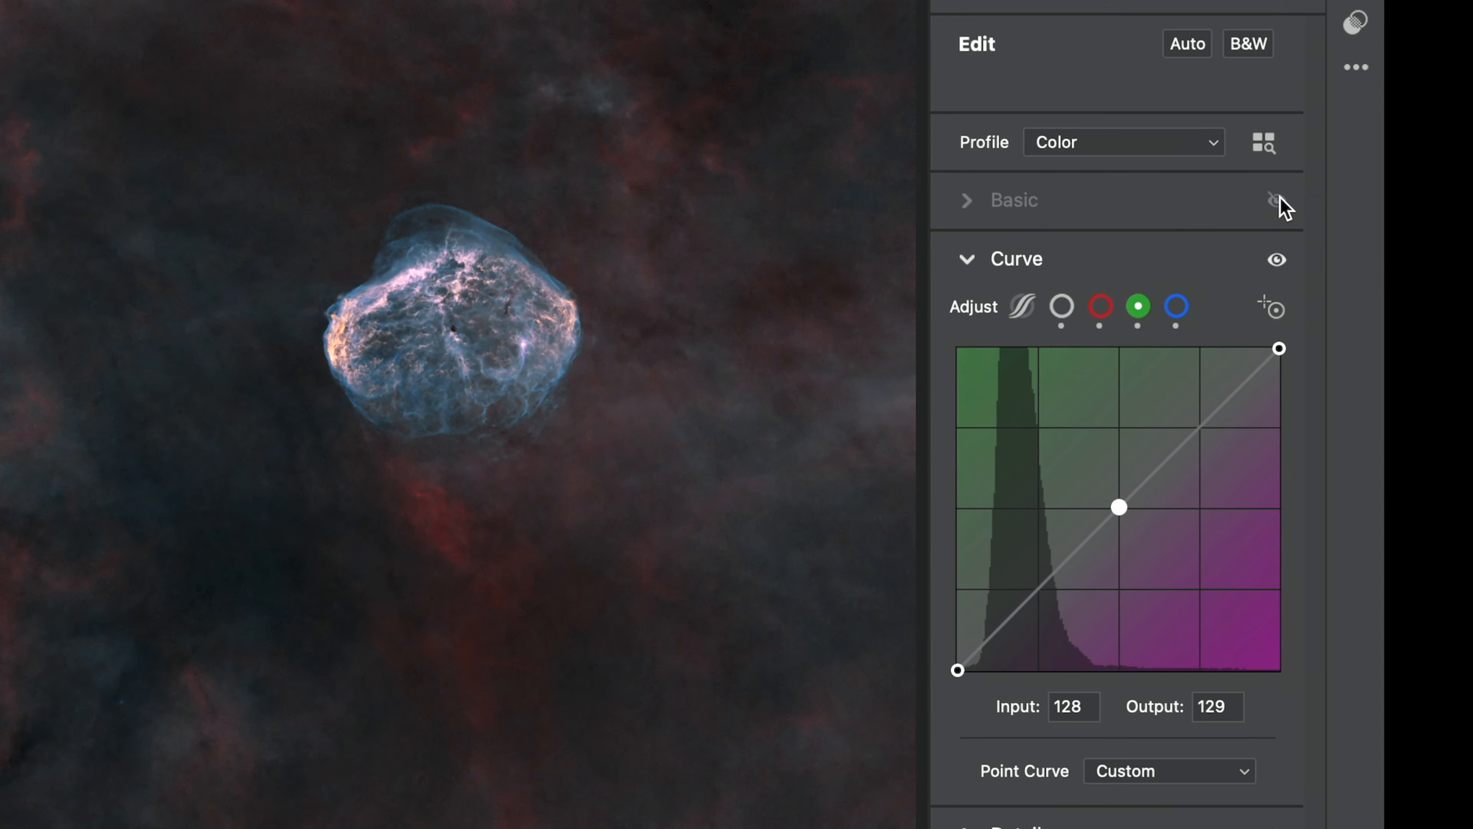
click(1278, 202)
click(1278, 202)
click(1278, 201)
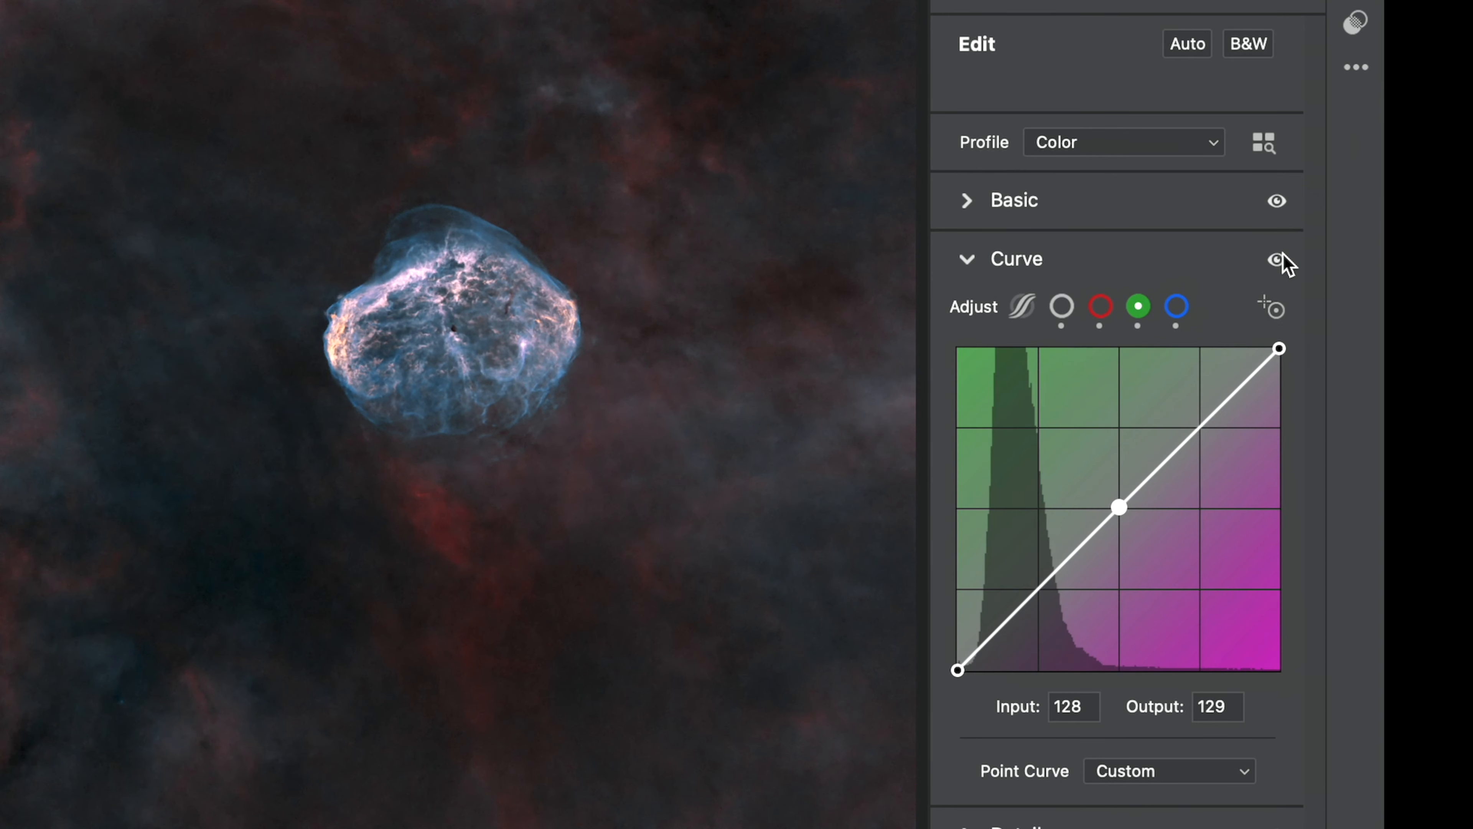
click(1276, 259)
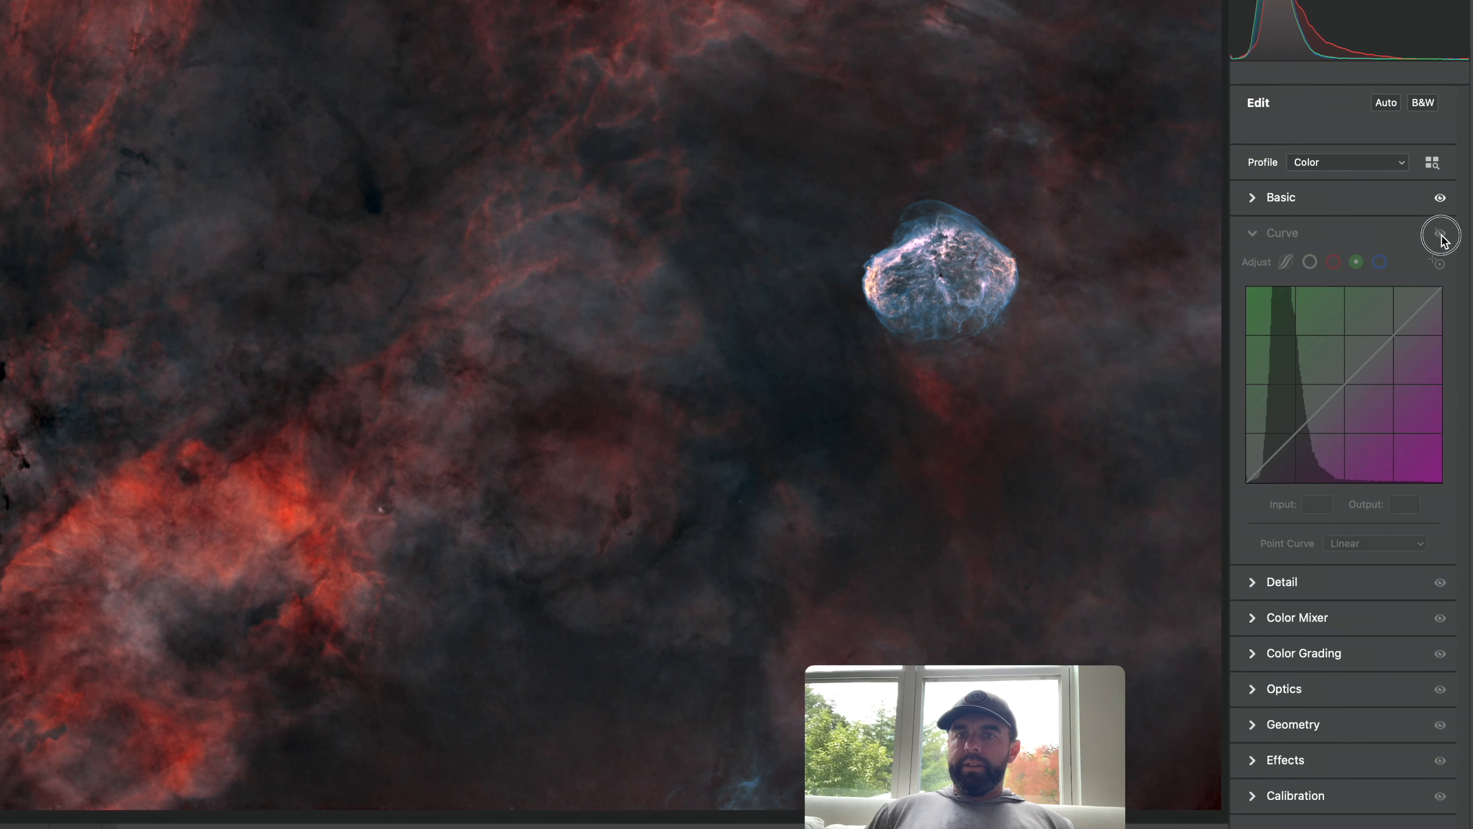
click(1440, 235)
click(1441, 235)
click(1440, 235)
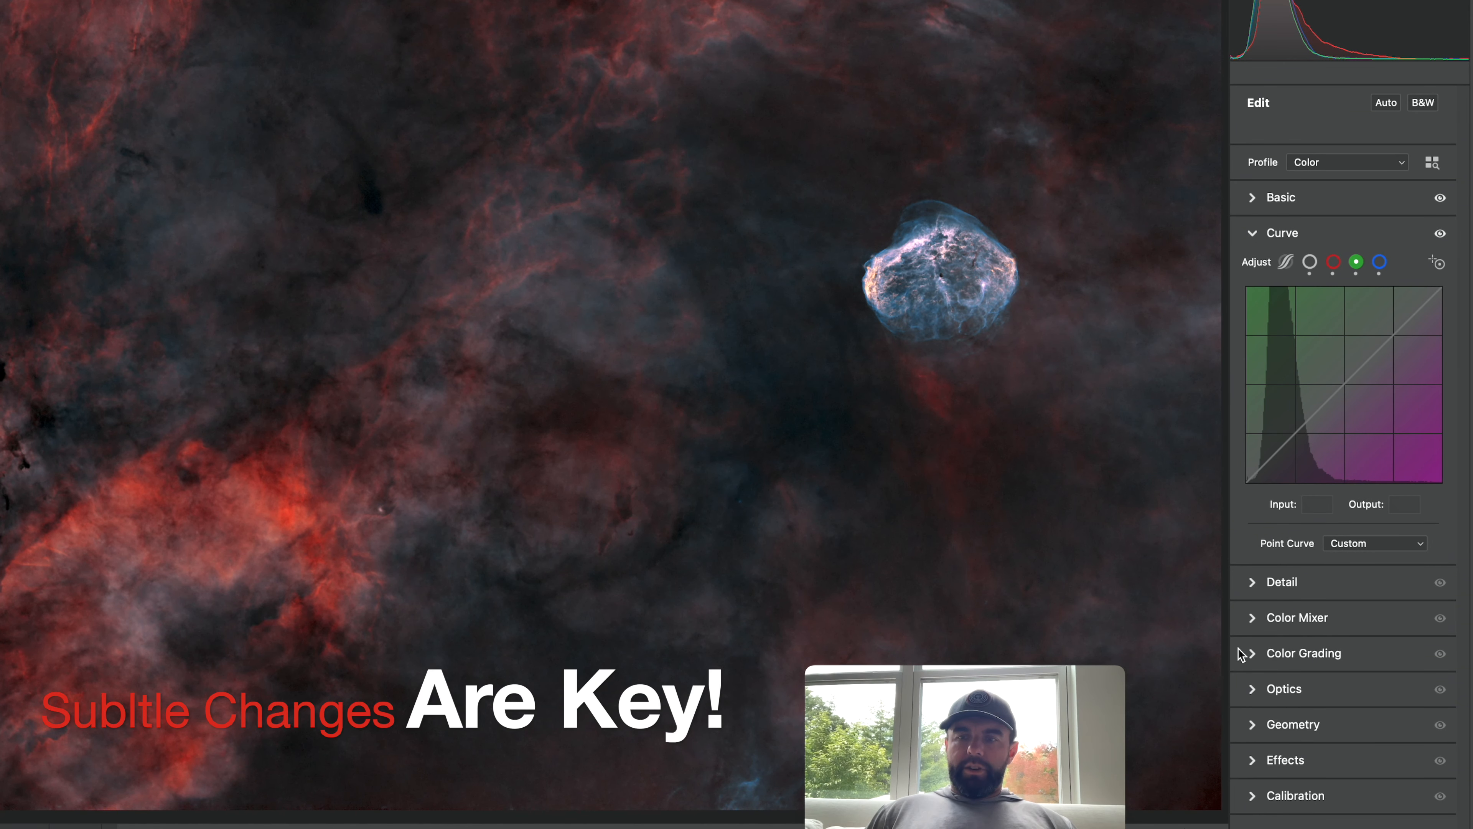
Open the Color Mixer and set hues to Reds +2, Oranges -2, Blues -2 and Purples +78.
click(1252, 654)
click(1254, 338)
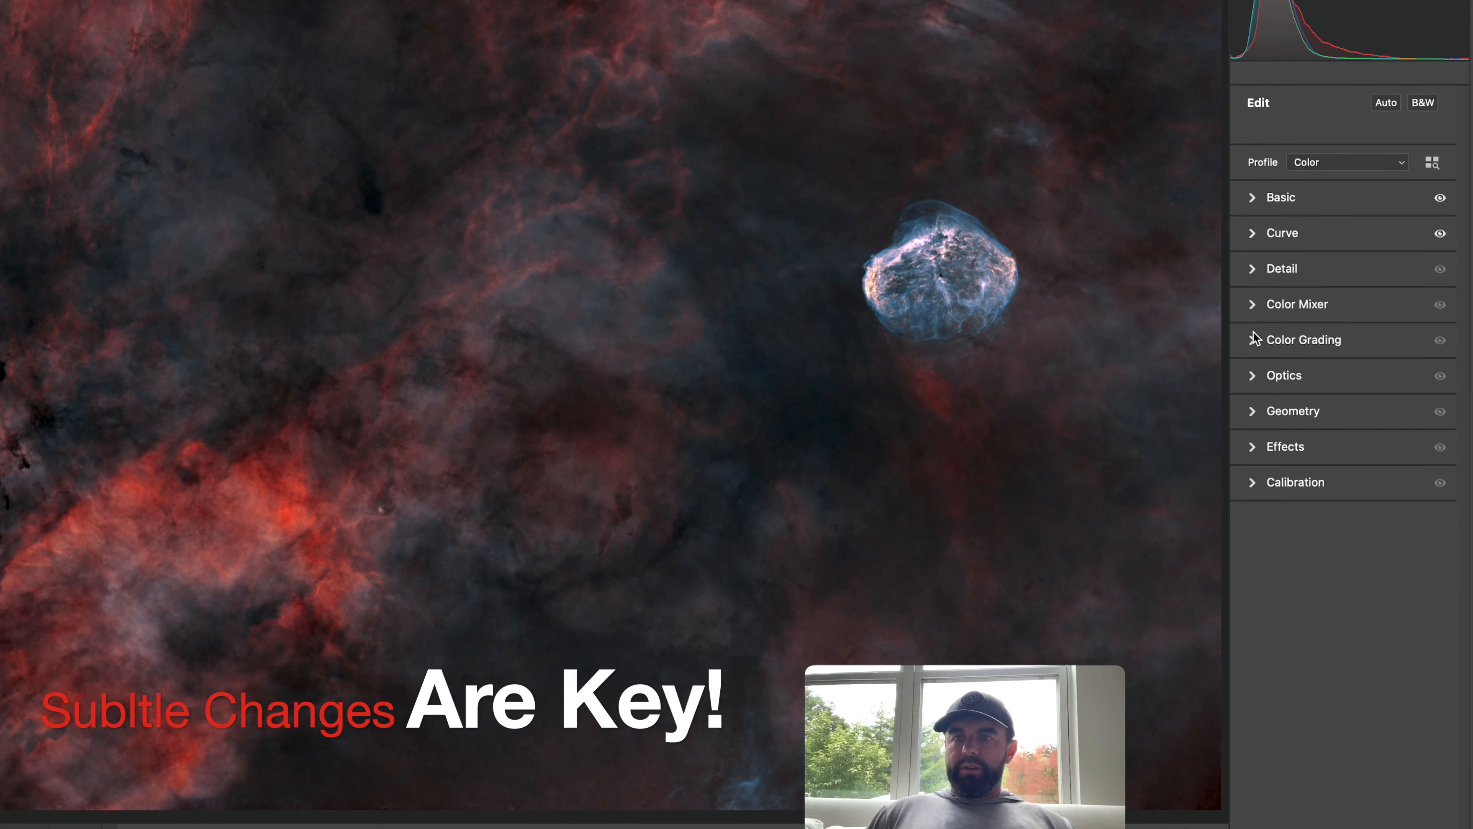
click(1252, 312)
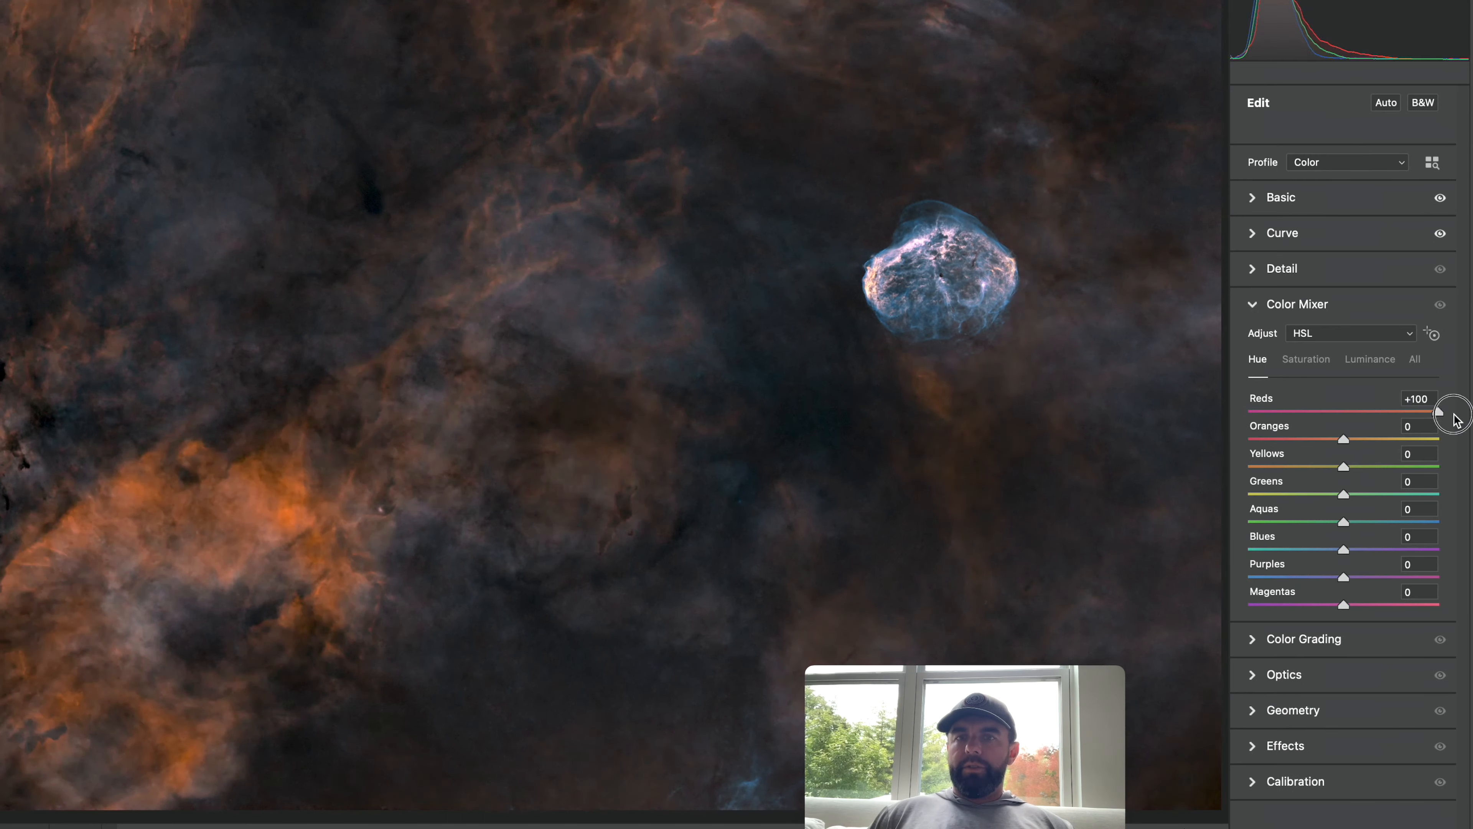
drag(1455, 417, 1338, 421)
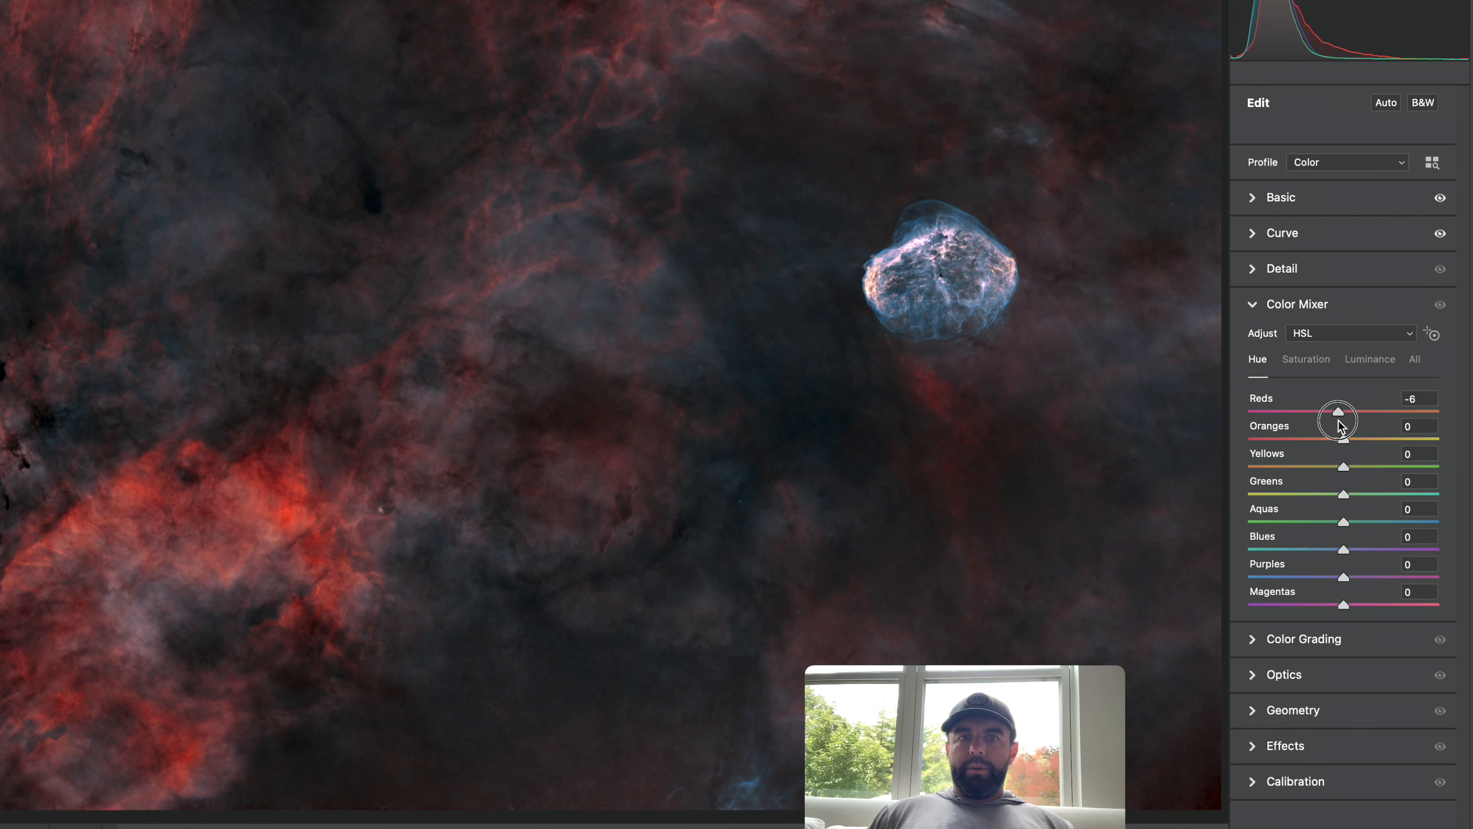
drag(1342, 421, 1343, 442)
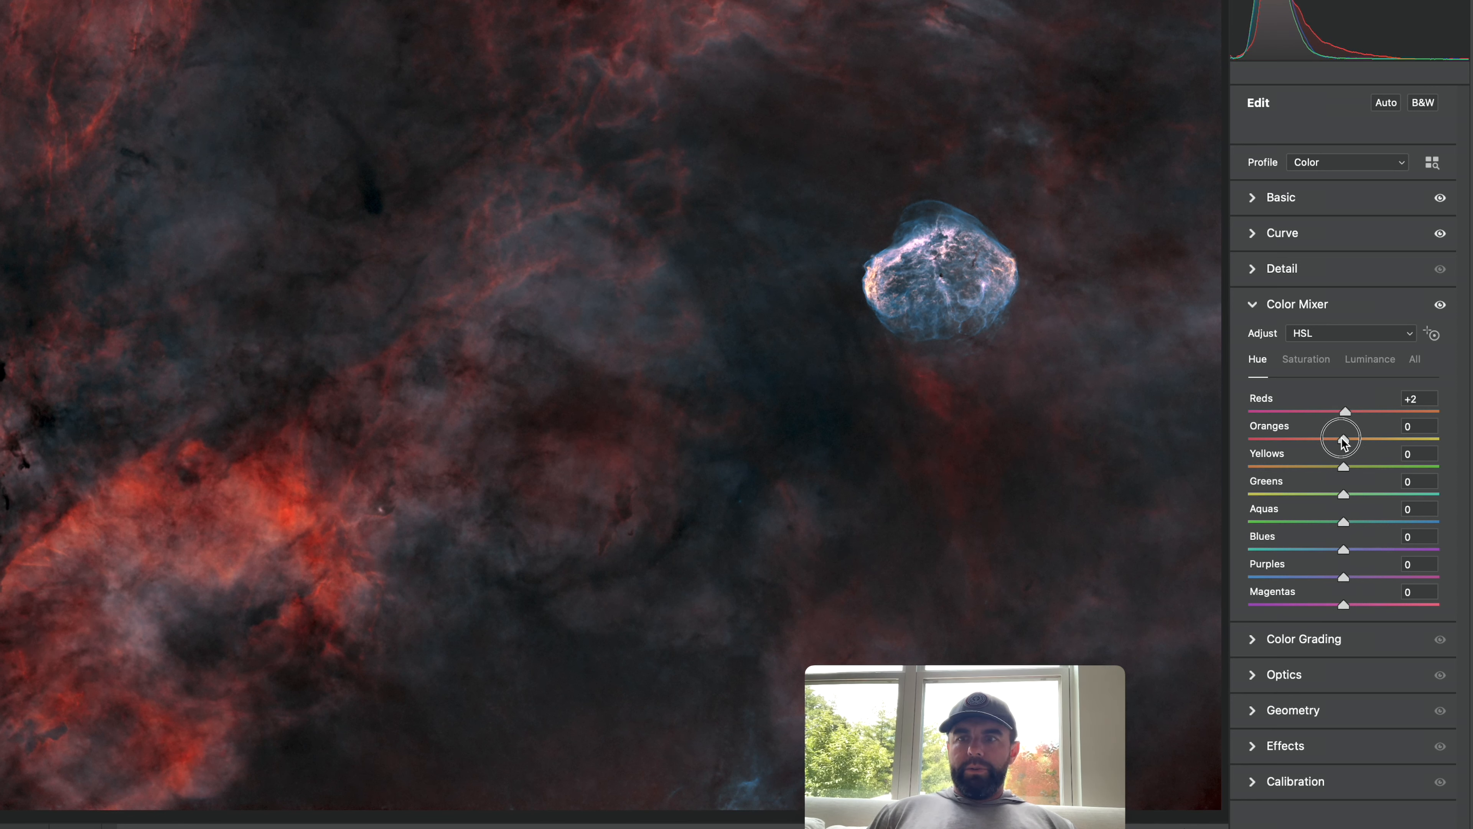
drag(1345, 550, 1417, 577)
Use the targeted adjustment tool on the Crescent's shell to set Purples hue to +77 and Magentas to -1.
click(1432, 333)
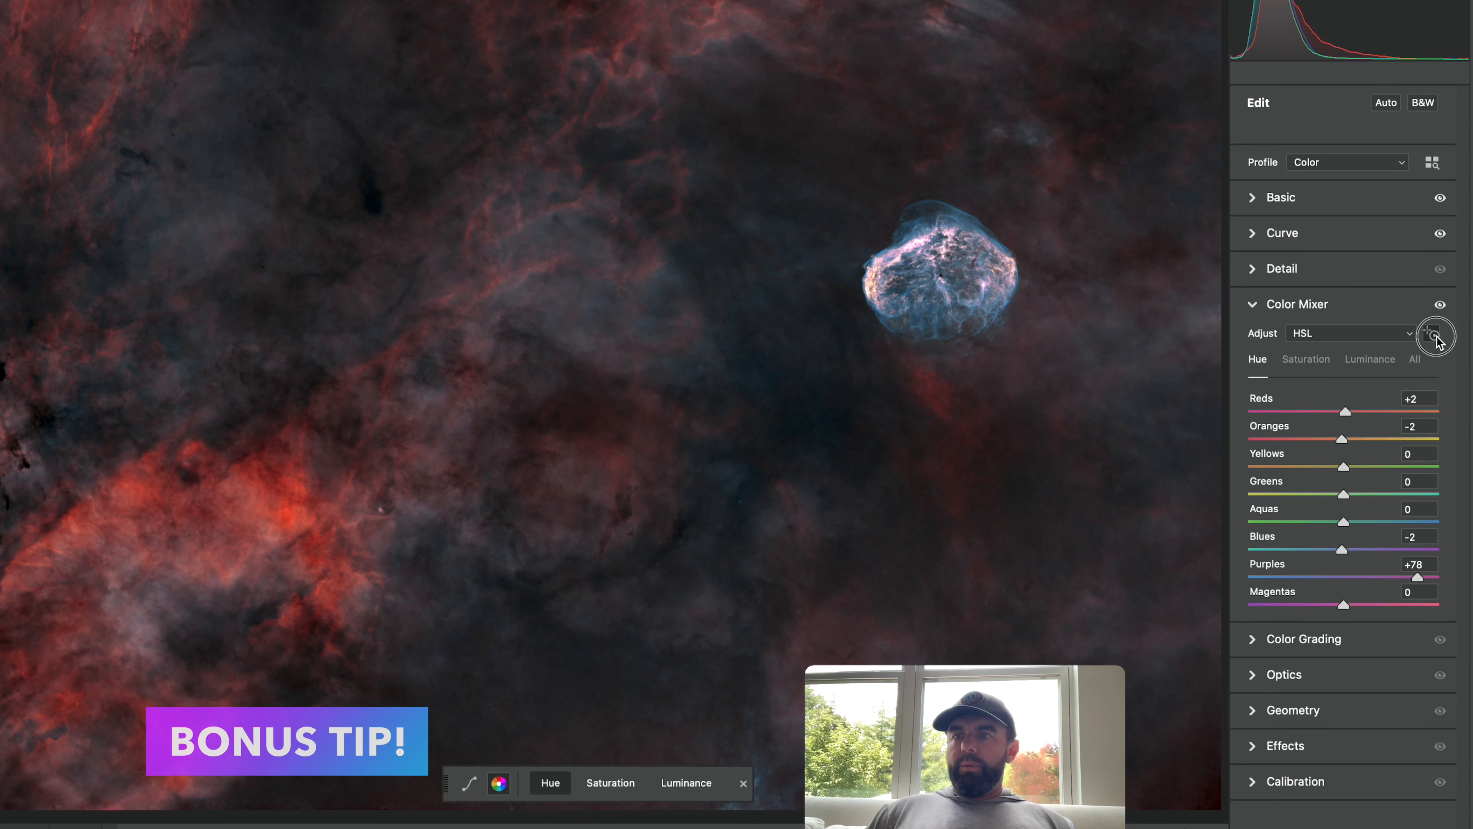
drag(1000, 272, 1042, 286)
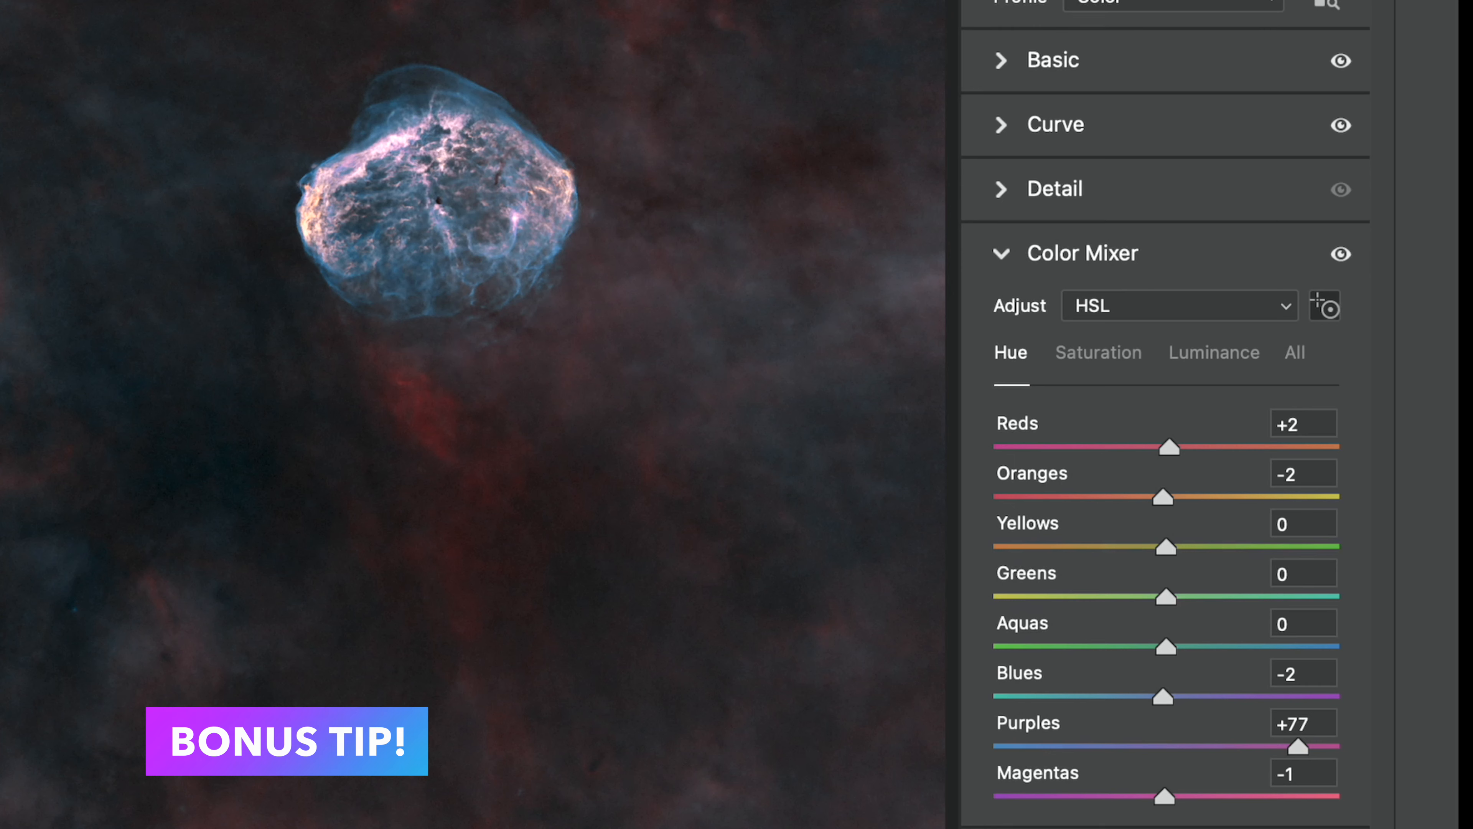
drag(254, 484, 325, 469)
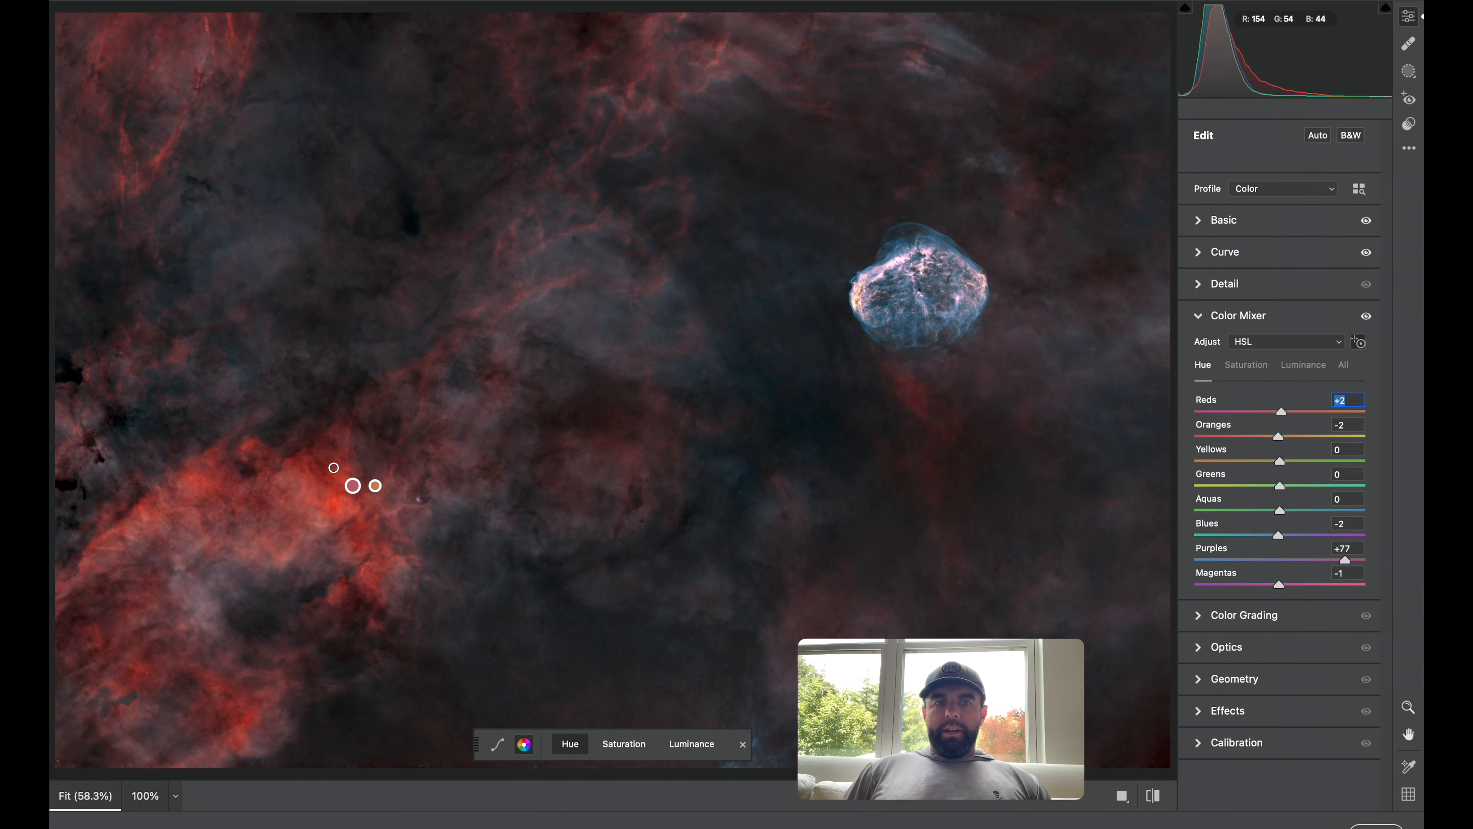
Try boosting Reds and Oranges saturation with the targeted tool on the red nebulosity, then undo it.
click(1241, 369)
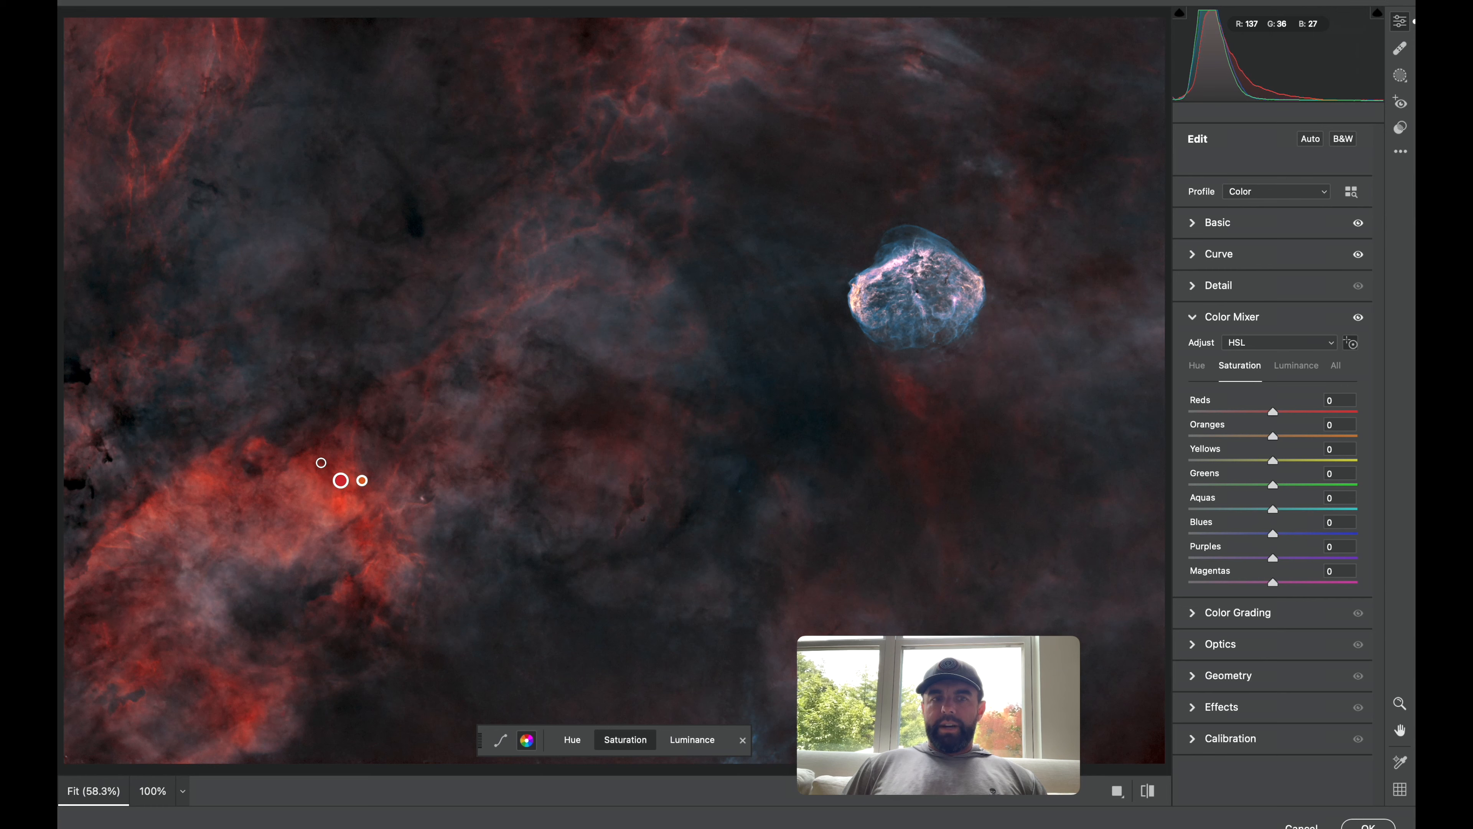
mouse_move(330, 462)
mouse_down()
mouse_move(408, 461)
mouse_move(293, 461)
mouse_move(350, 462)
mouse_up()
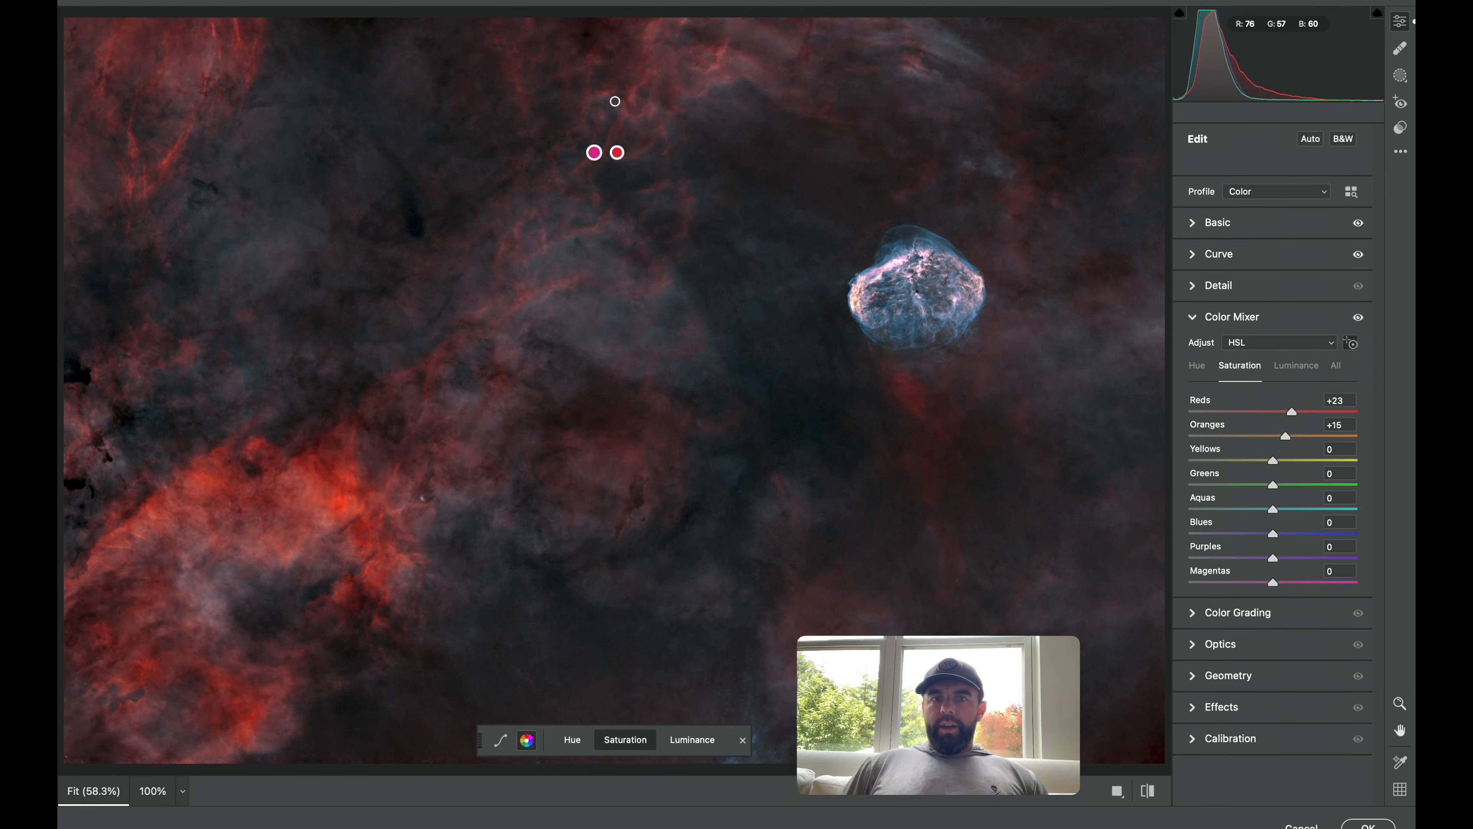
key(super+z)
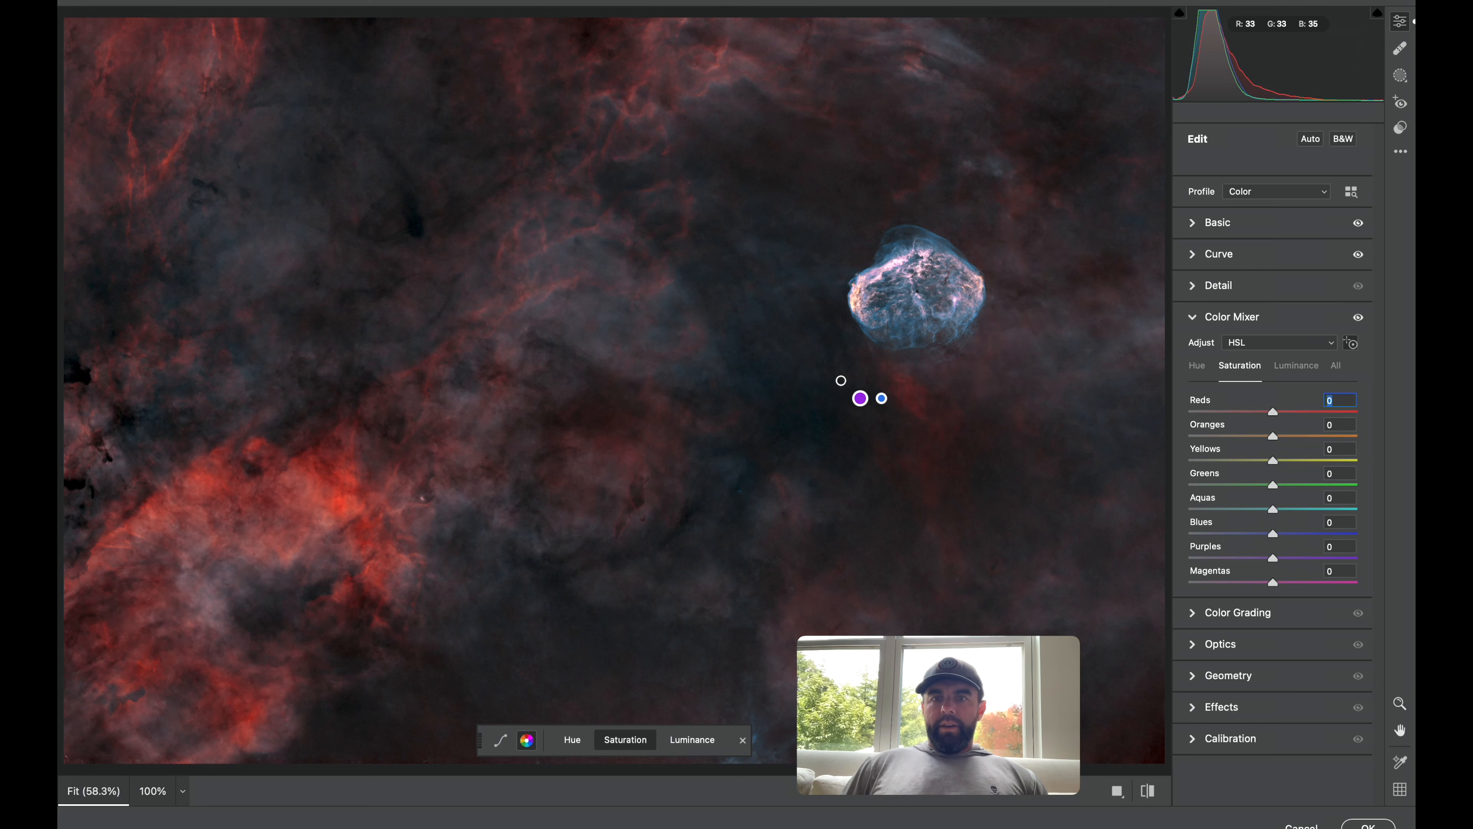
Apply a small targeted adjustment on the Crescent's shell and return to the Hue sliders.
mouse_move(906, 334)
mouse_down()
mouse_move(925, 337)
mouse_move(911, 334)
mouse_move(918, 321)
mouse_up()
click(1206, 365)
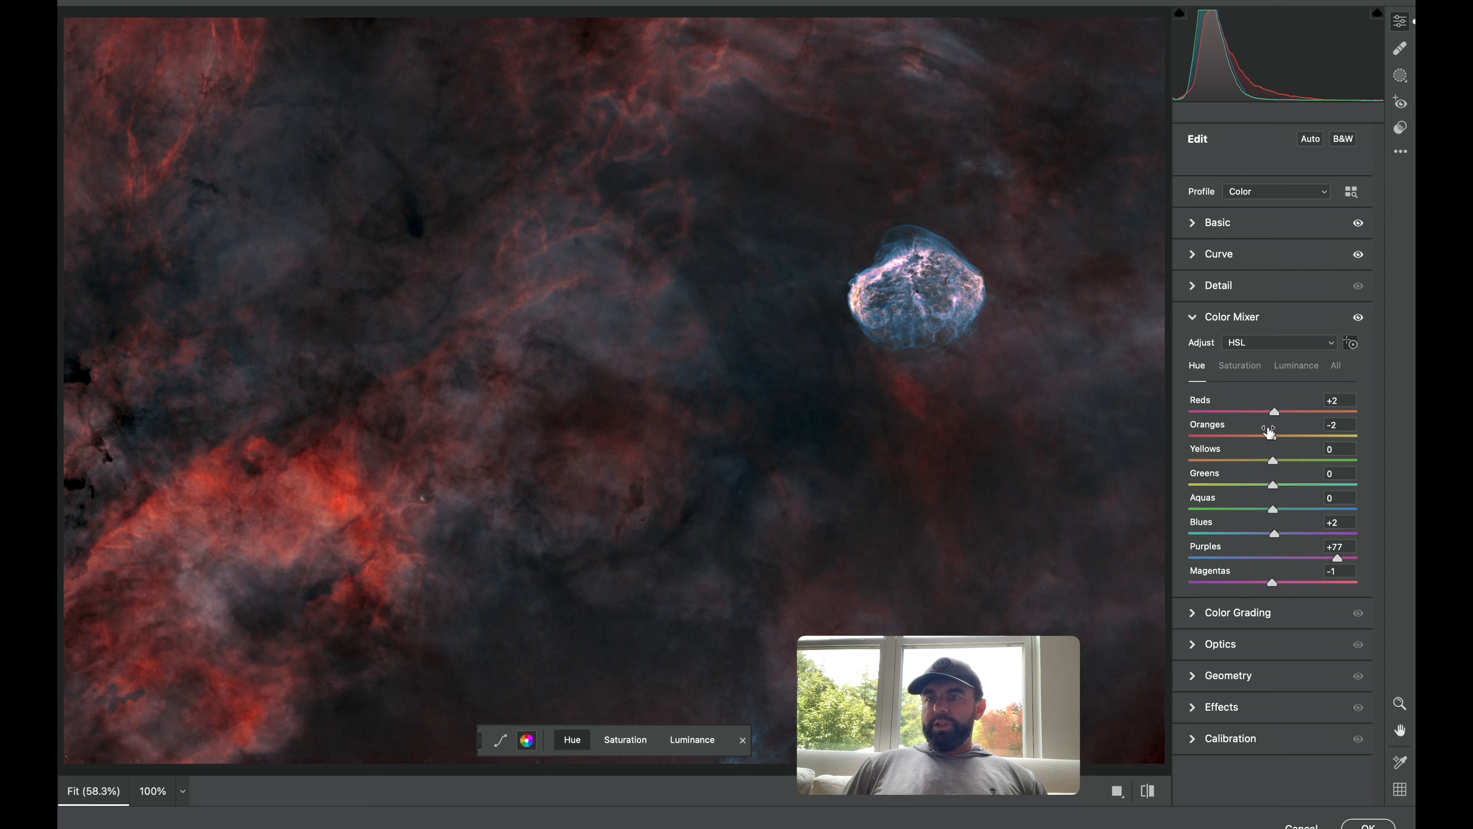
Set Purples hue to +27 and raise Reds and Oranges luminance to +13 and +9 with the targeted tool on the red nebulosity.
drag(1338, 558, 1296, 559)
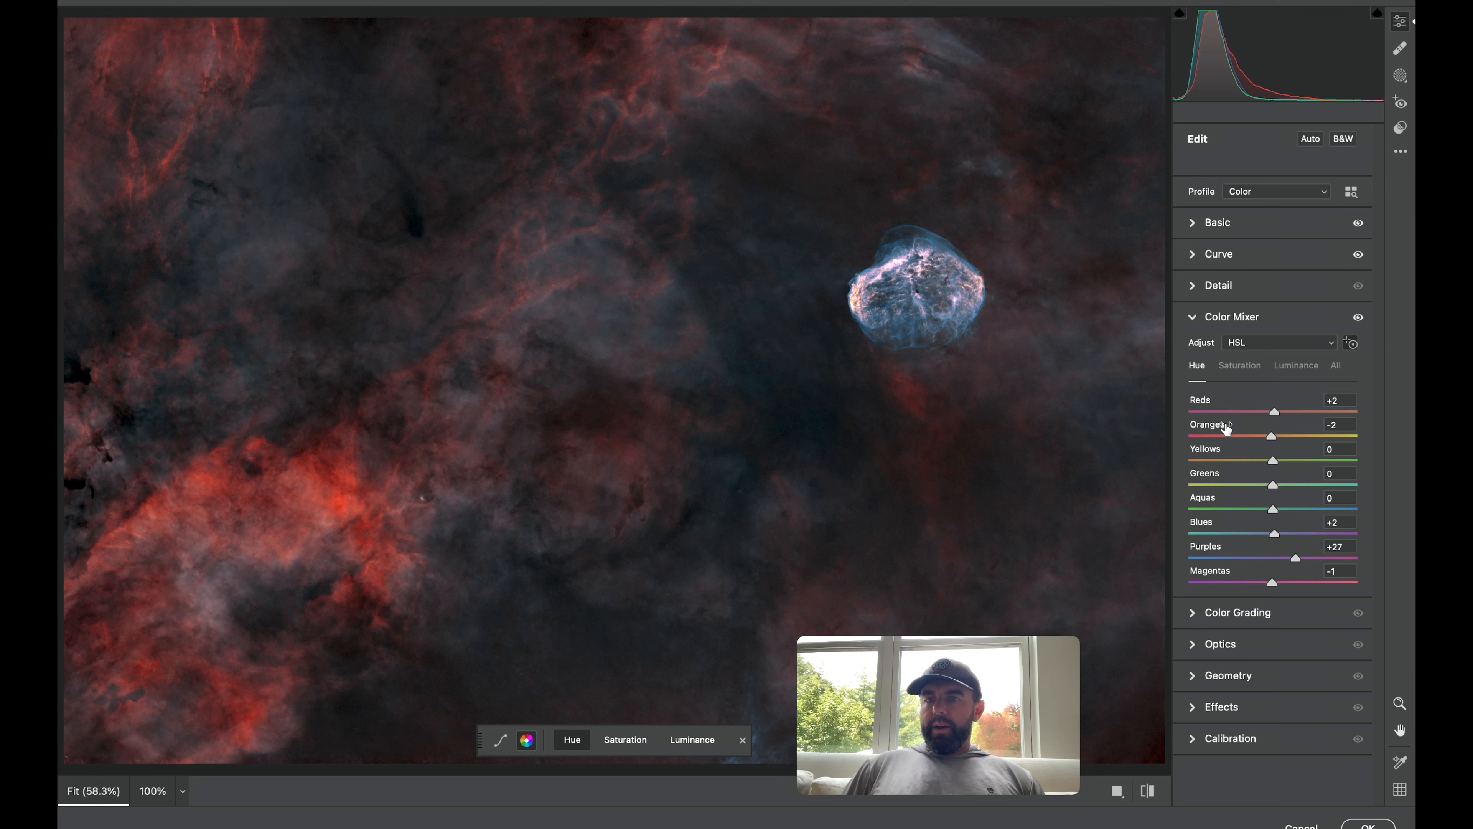
click(1312, 365)
mouse_move(328, 461)
mouse_down()
mouse_move(355, 460)
mouse_move(332, 462)
mouse_up()
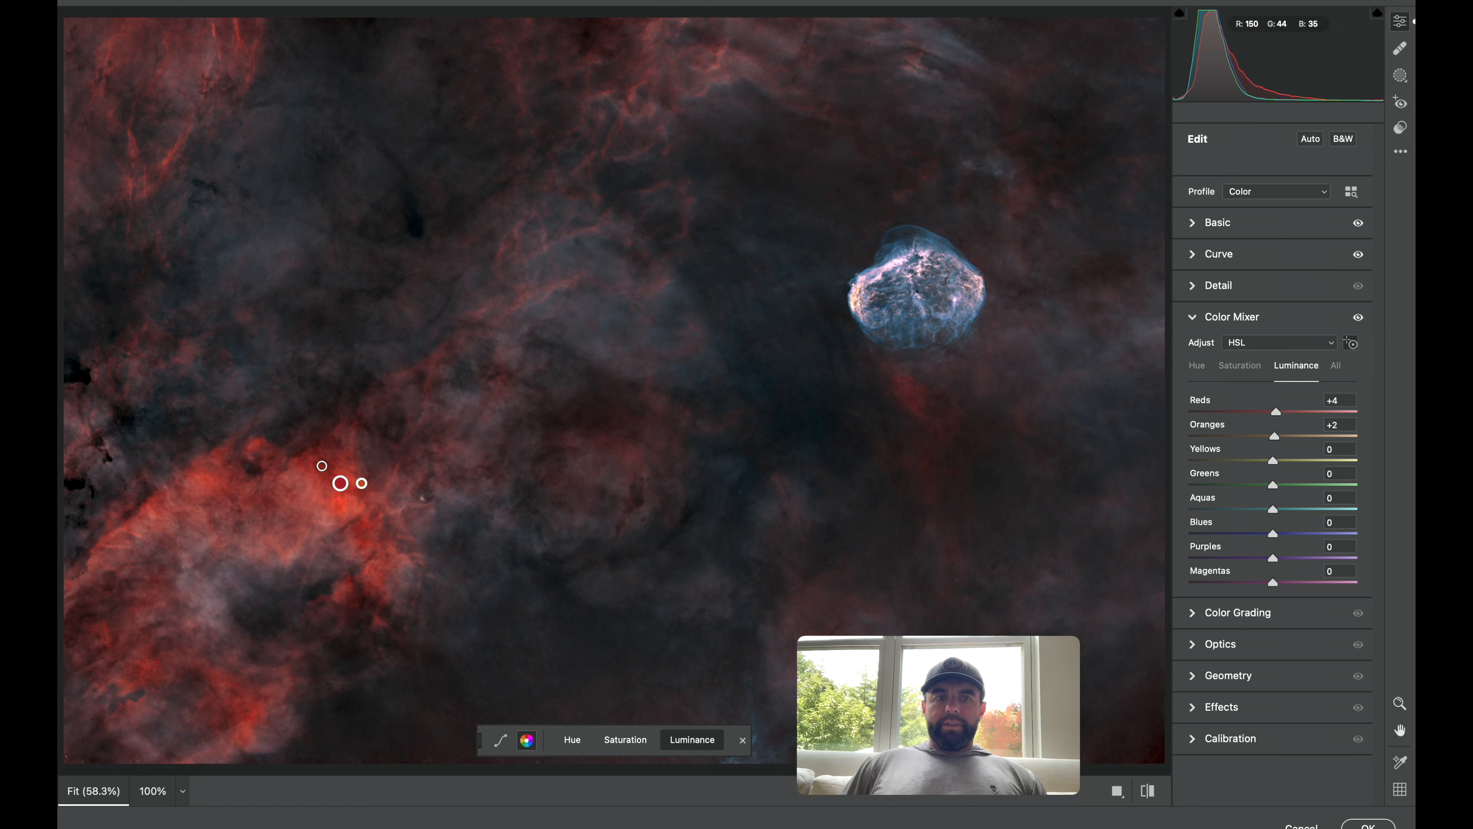
drag(341, 463, 345, 460)
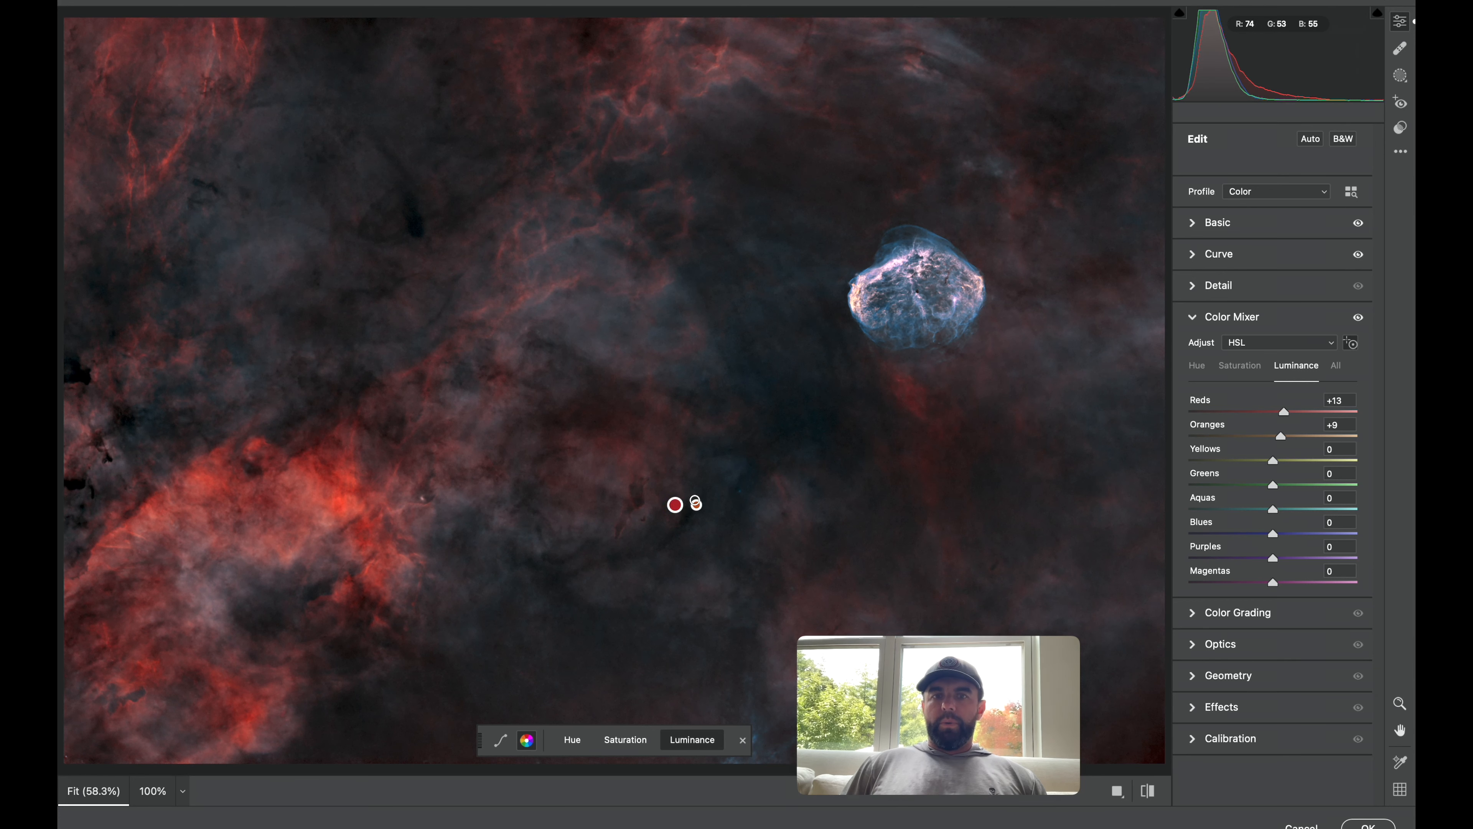
Brighten the Crescent's shell with the targeted luminance tool, setting Blues to +11 and Aquas to +1.
drag(937, 243, 949, 243)
drag(1287, 539, 1284, 539)
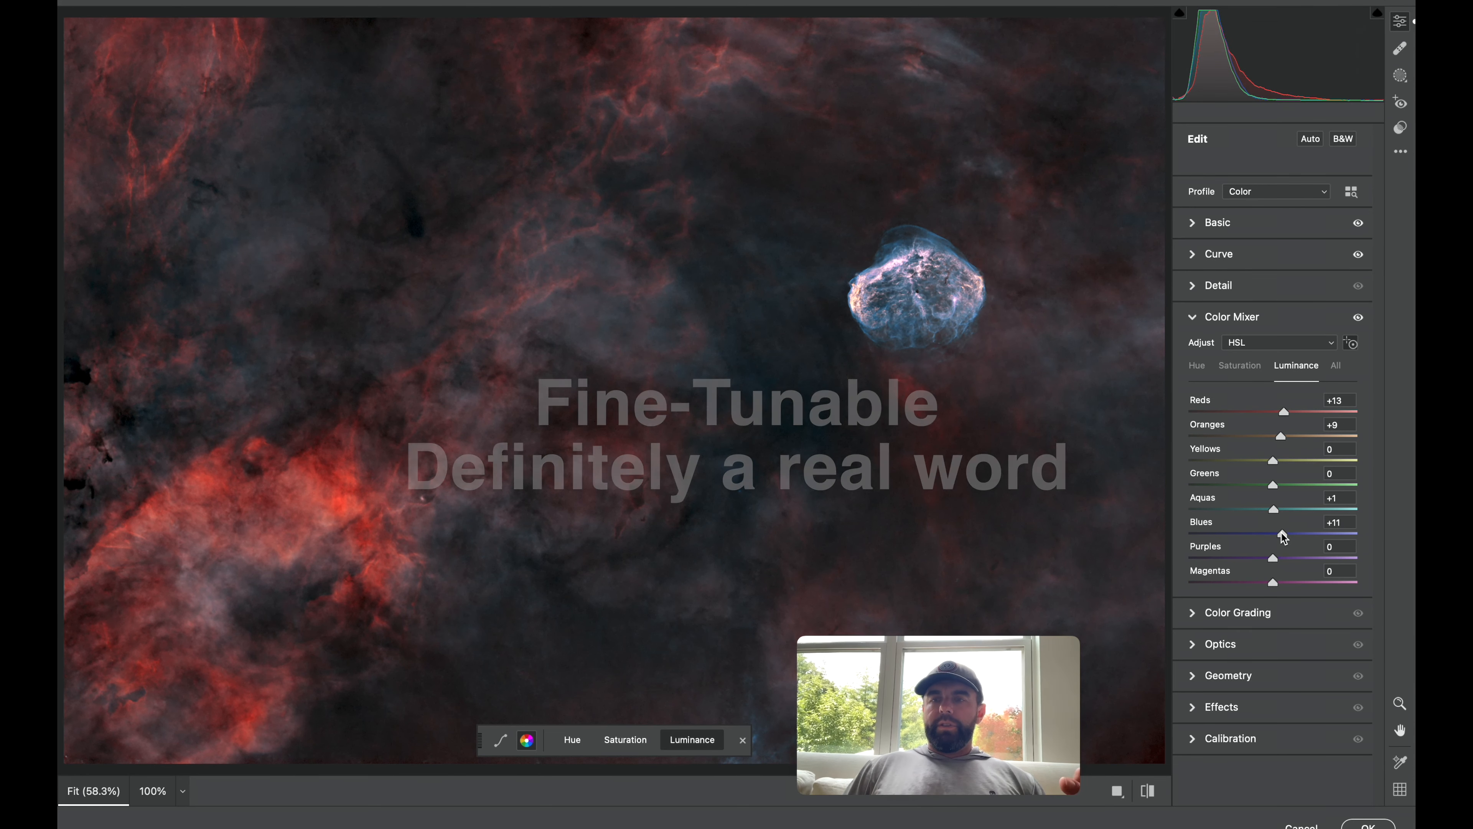
Raise saturation with the targeted tool on the Crescent to Reds +10, Oranges +4 and Blues +2.
click(1241, 367)
drag(1276, 417, 1281, 417)
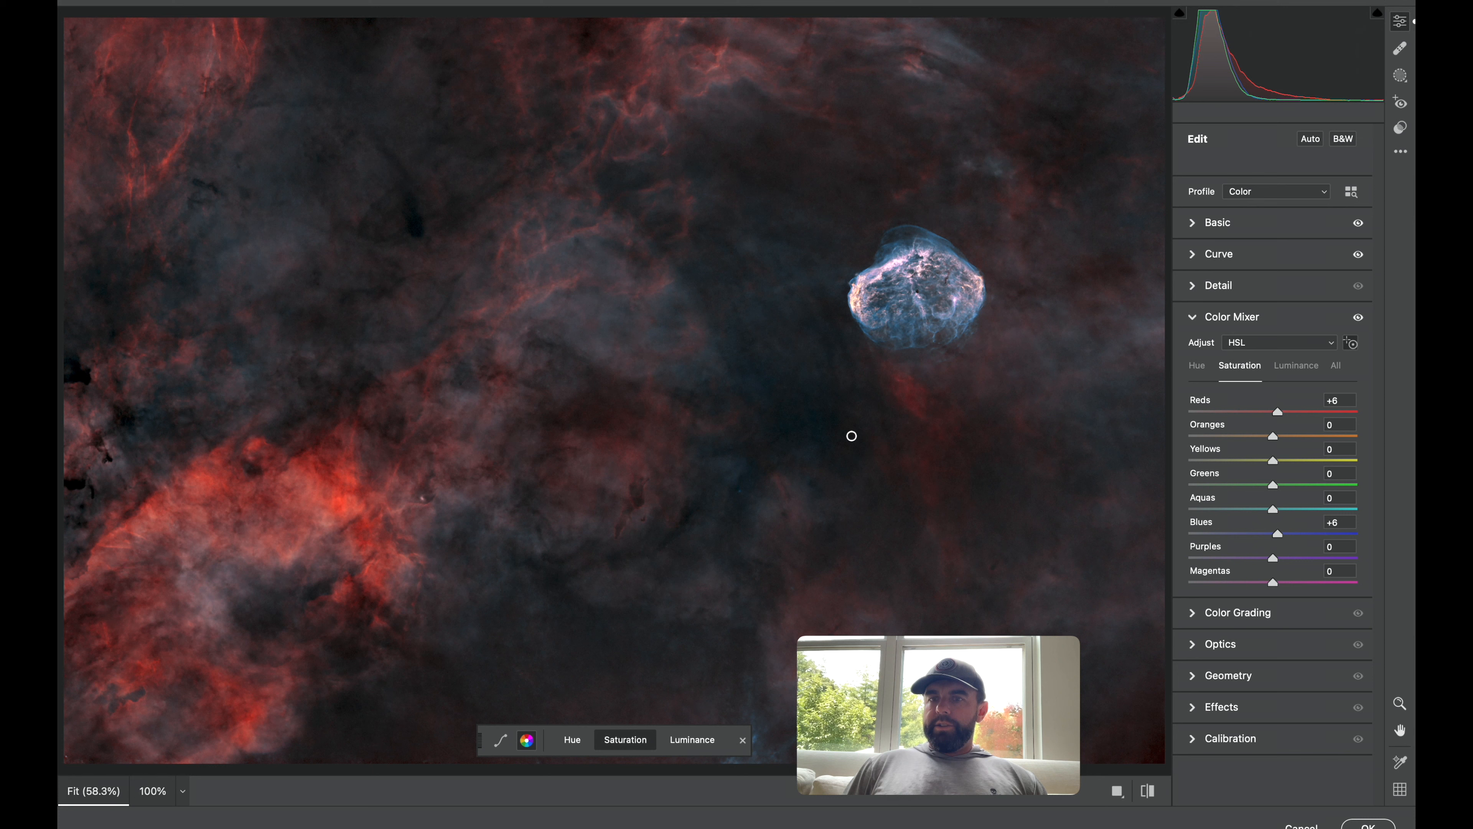
drag(915, 330, 928, 336)
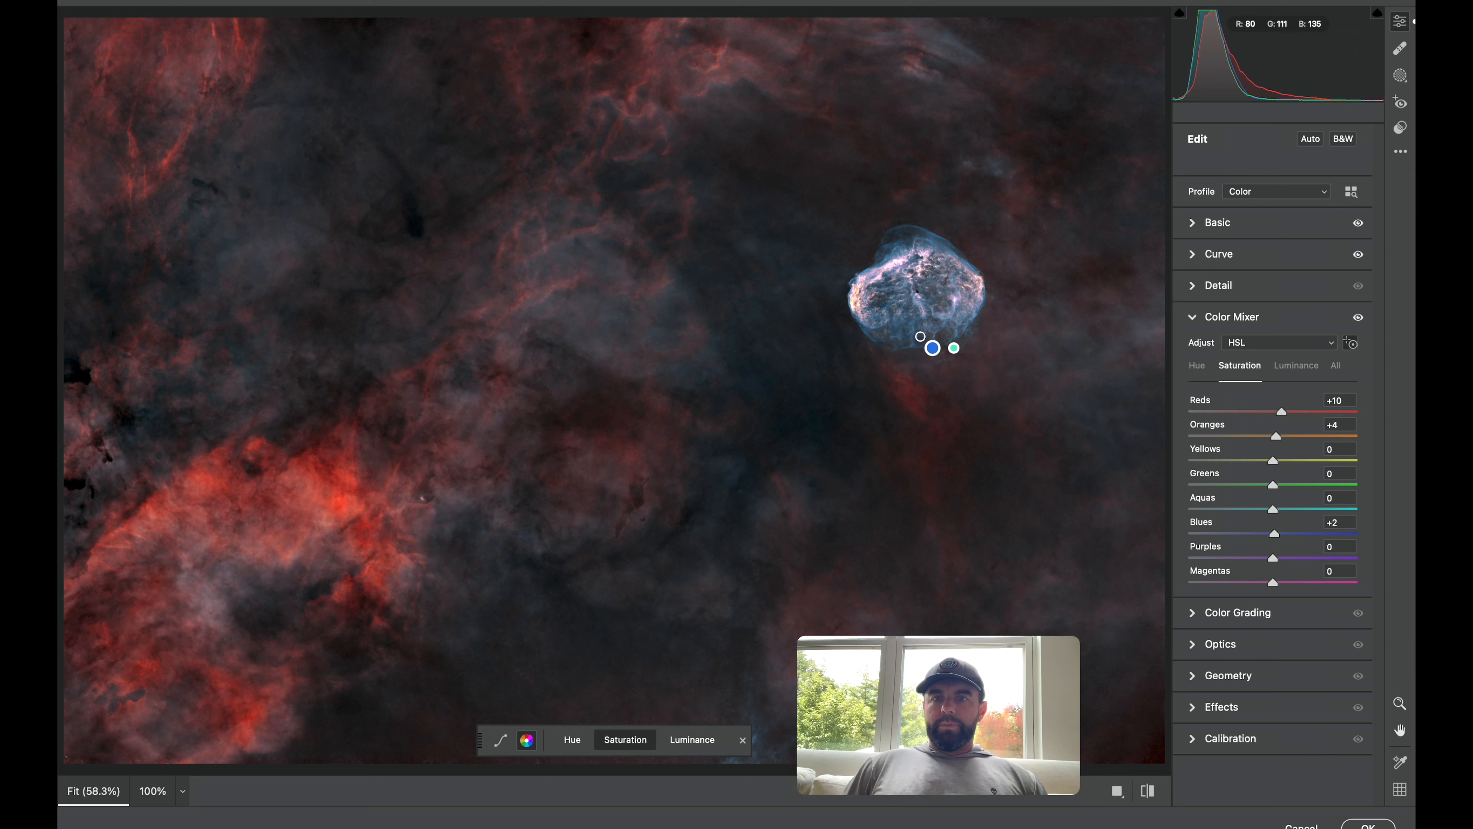
Try Grain at 100 in Effects, reset it to 0, and apply the Camera Raw Filter.
click(1193, 624)
click(1193, 349)
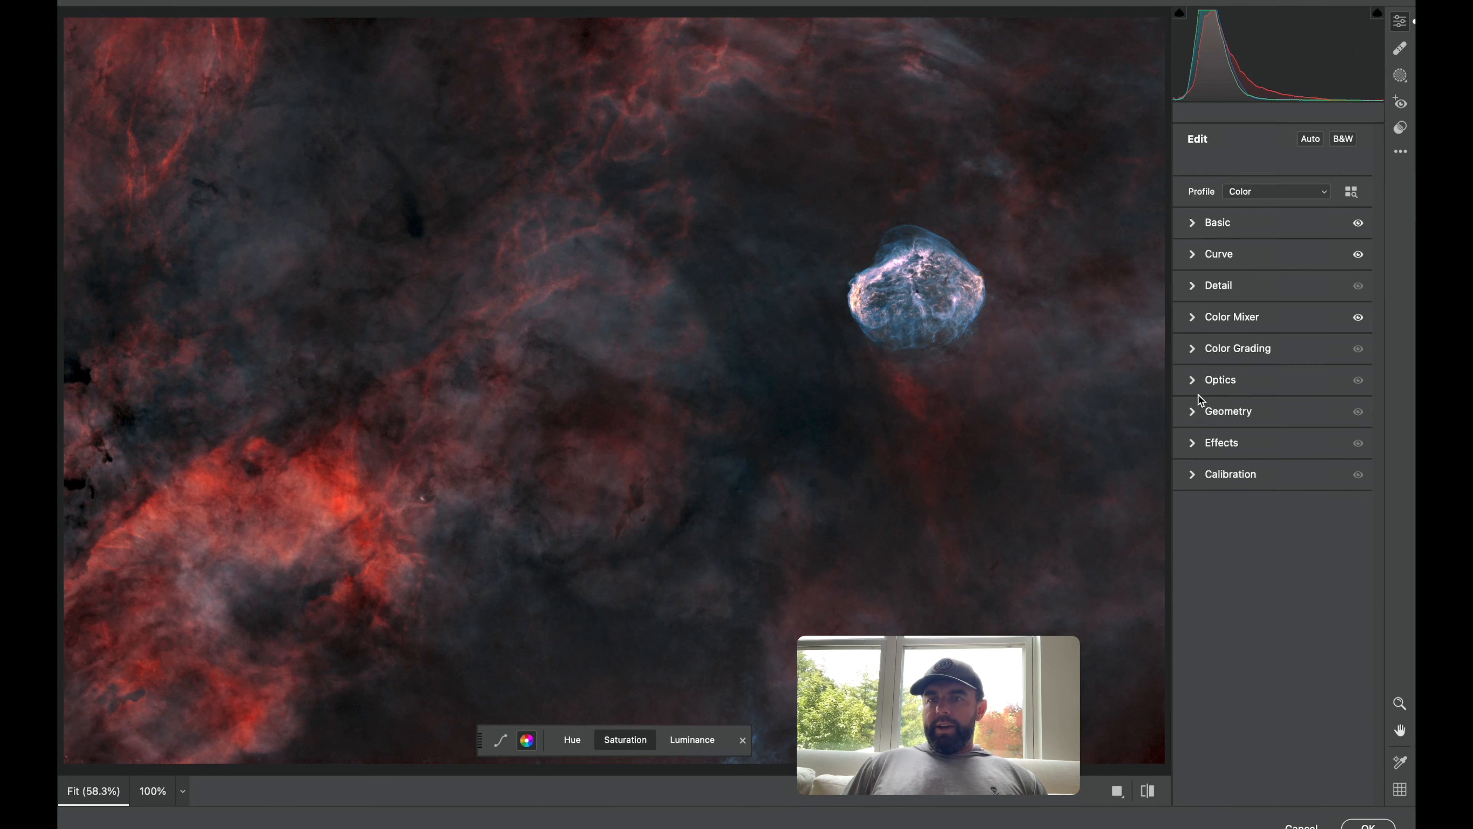
click(1198, 412)
click(1198, 412)
click(1192, 446)
drag(1192, 481, 1392, 484)
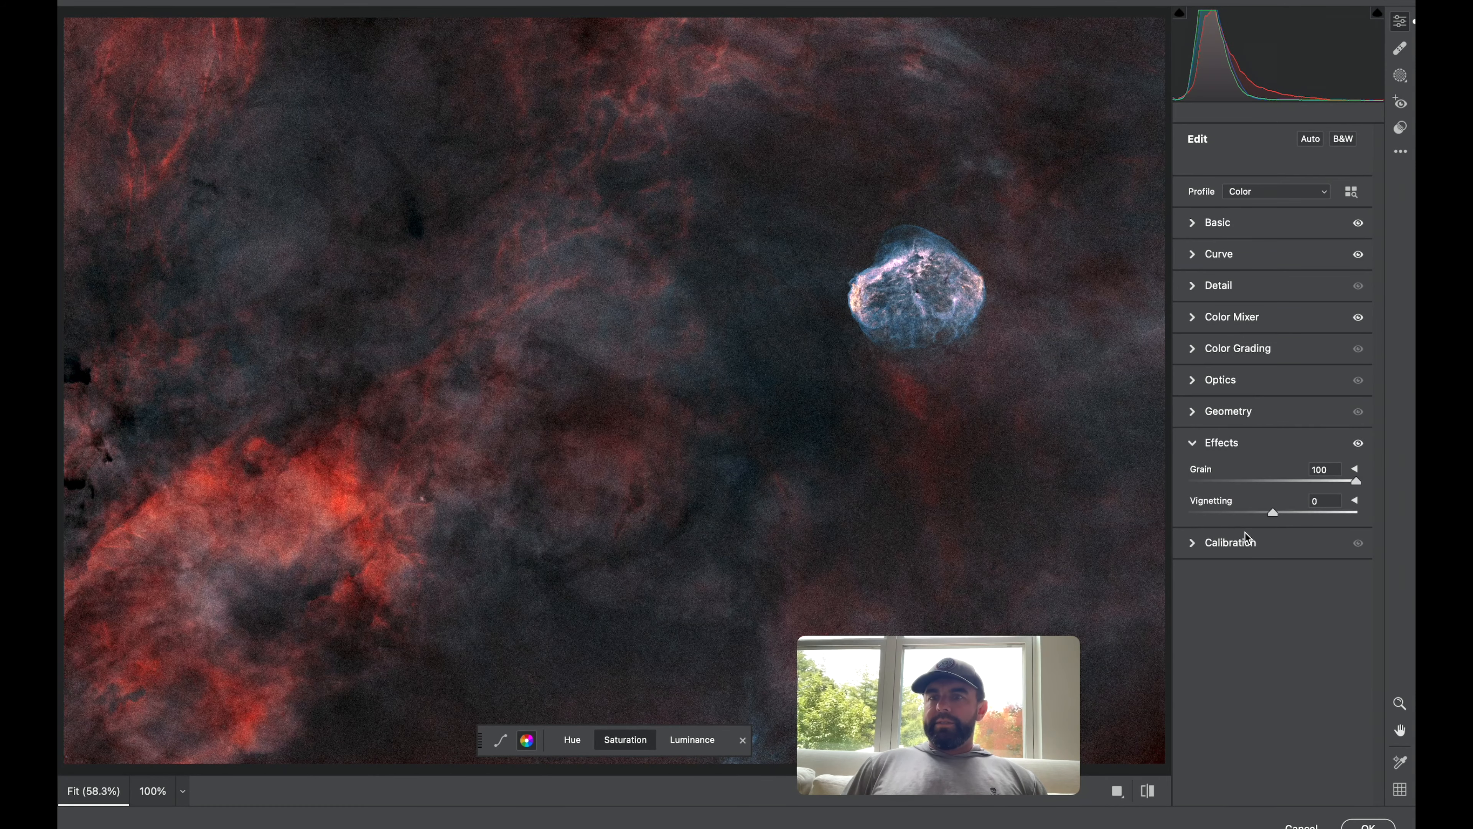
double_click(1348, 482)
mouse_move(1268, 512)
mouse_down()
mouse_move(1310, 511)
mouse_move(1171, 510)
mouse_move(1276, 514)
mouse_up()
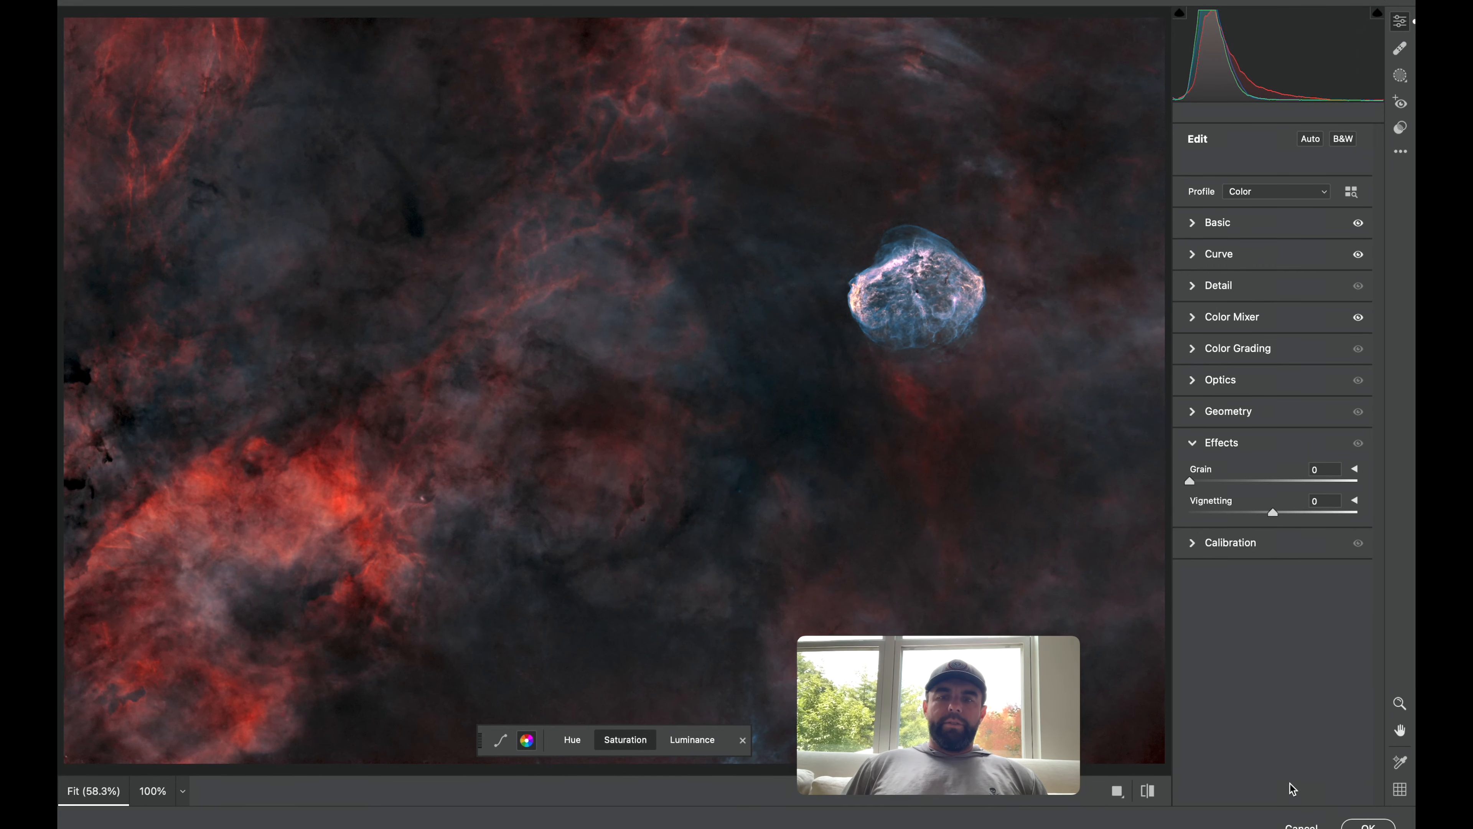
mouse_move(1367, 826)
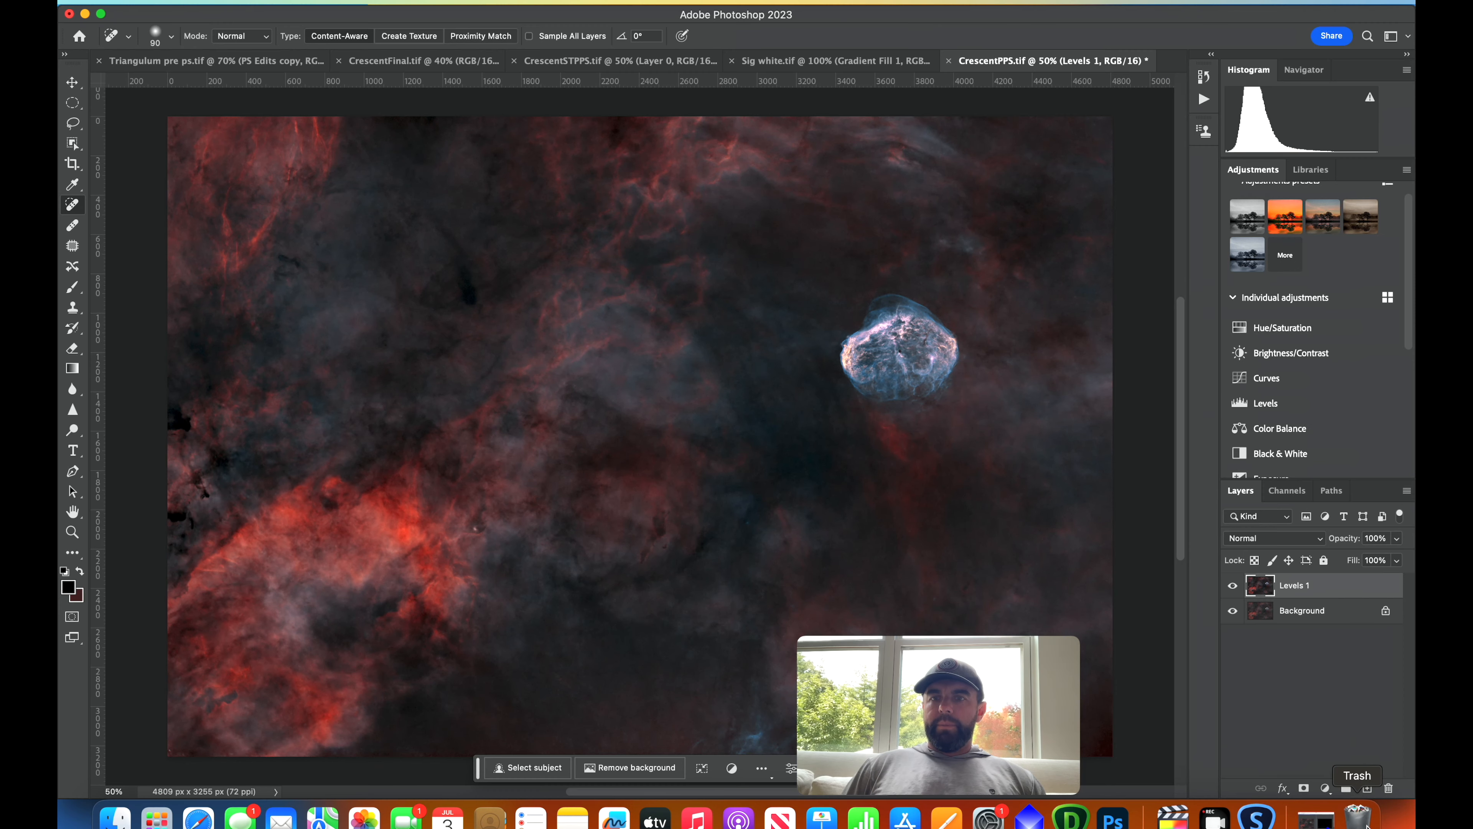
Compare the image with the Levels 1 layer hidden and shown, then add a Color Lookup adjustment layer.
click(1234, 586)
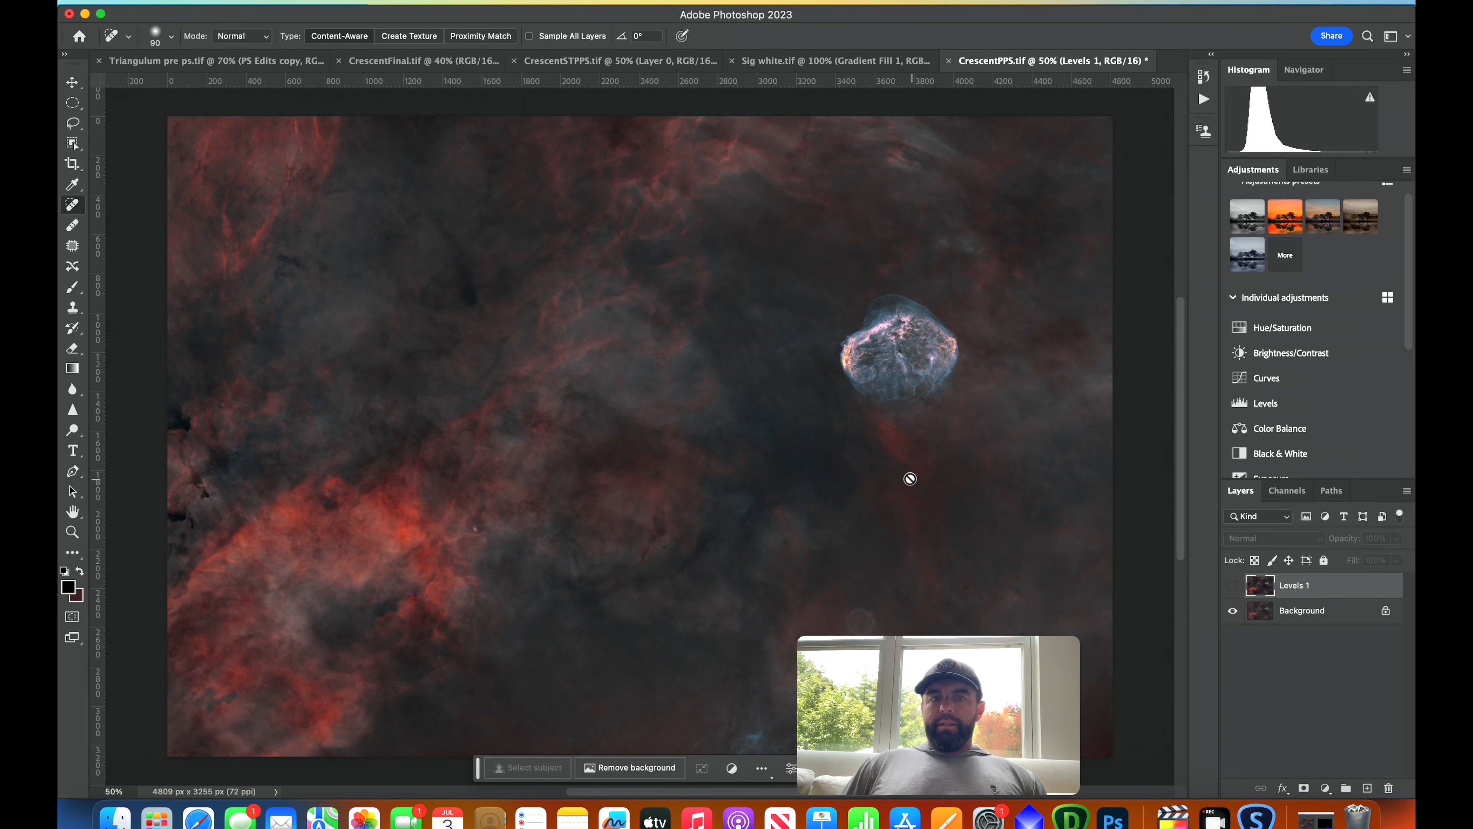
click(1233, 585)
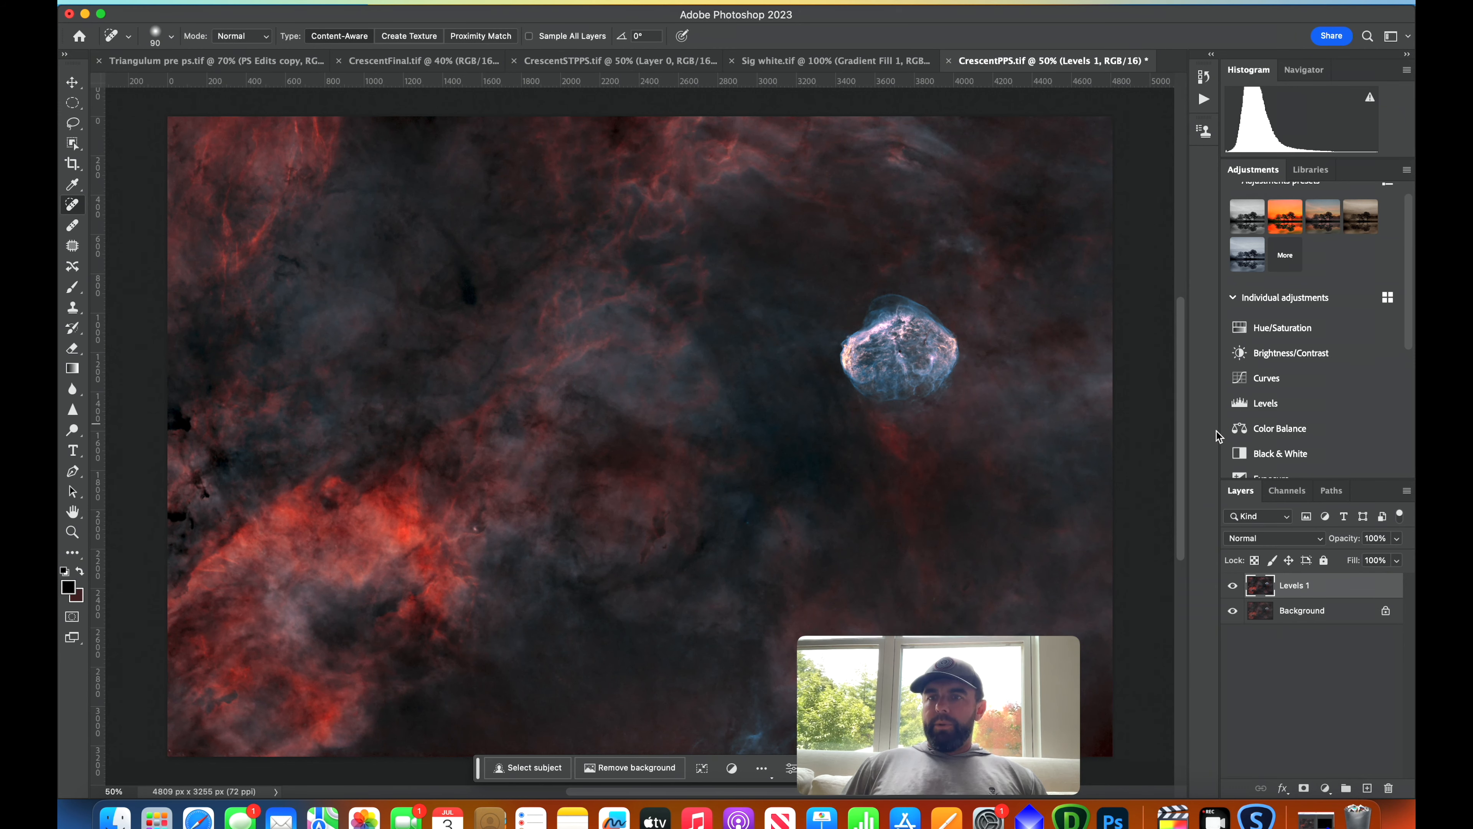
scroll(1404, 316, down, 2)
drag(1410, 316, 1411, 426)
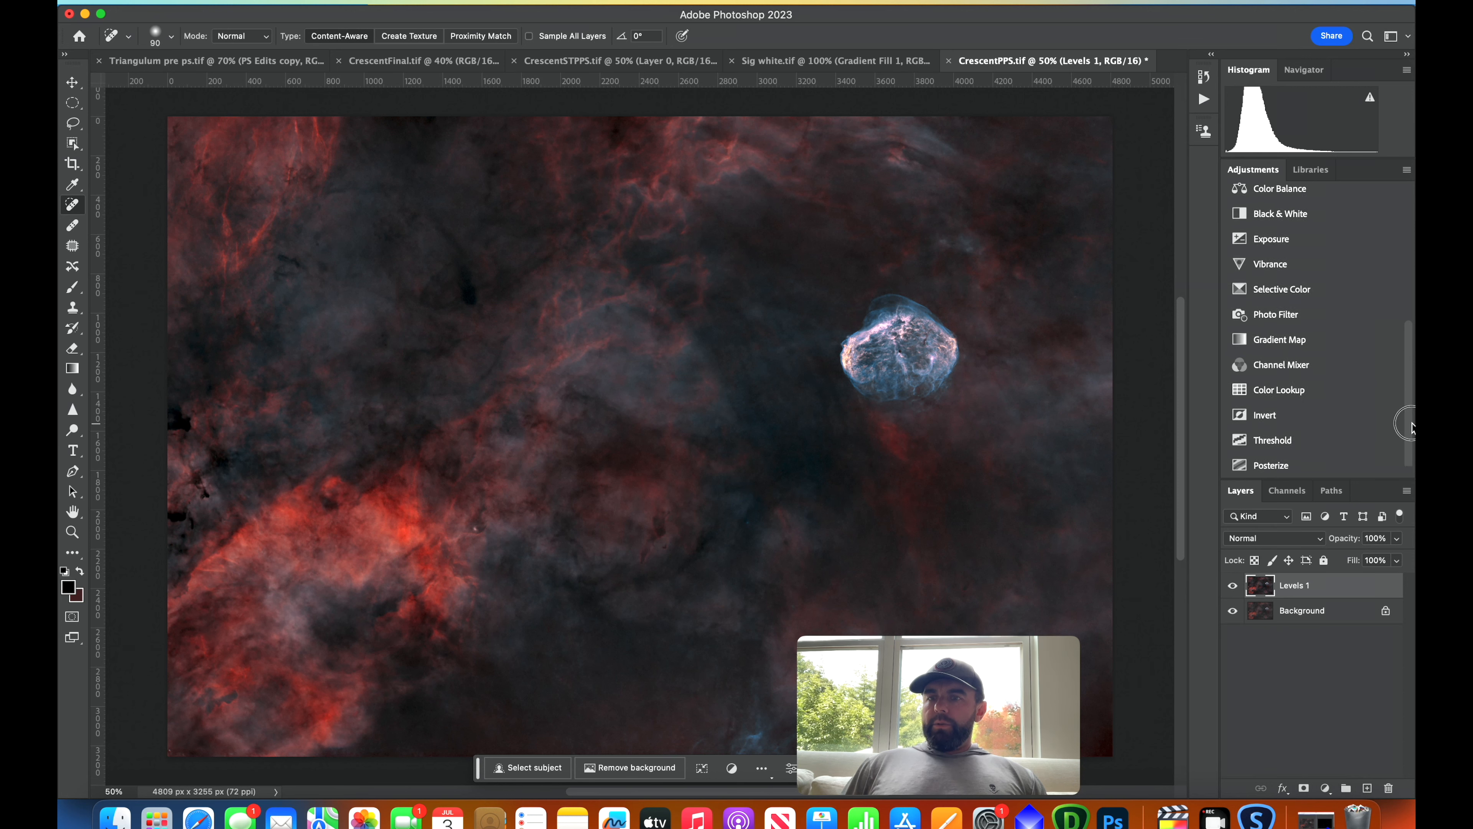
click(1279, 389)
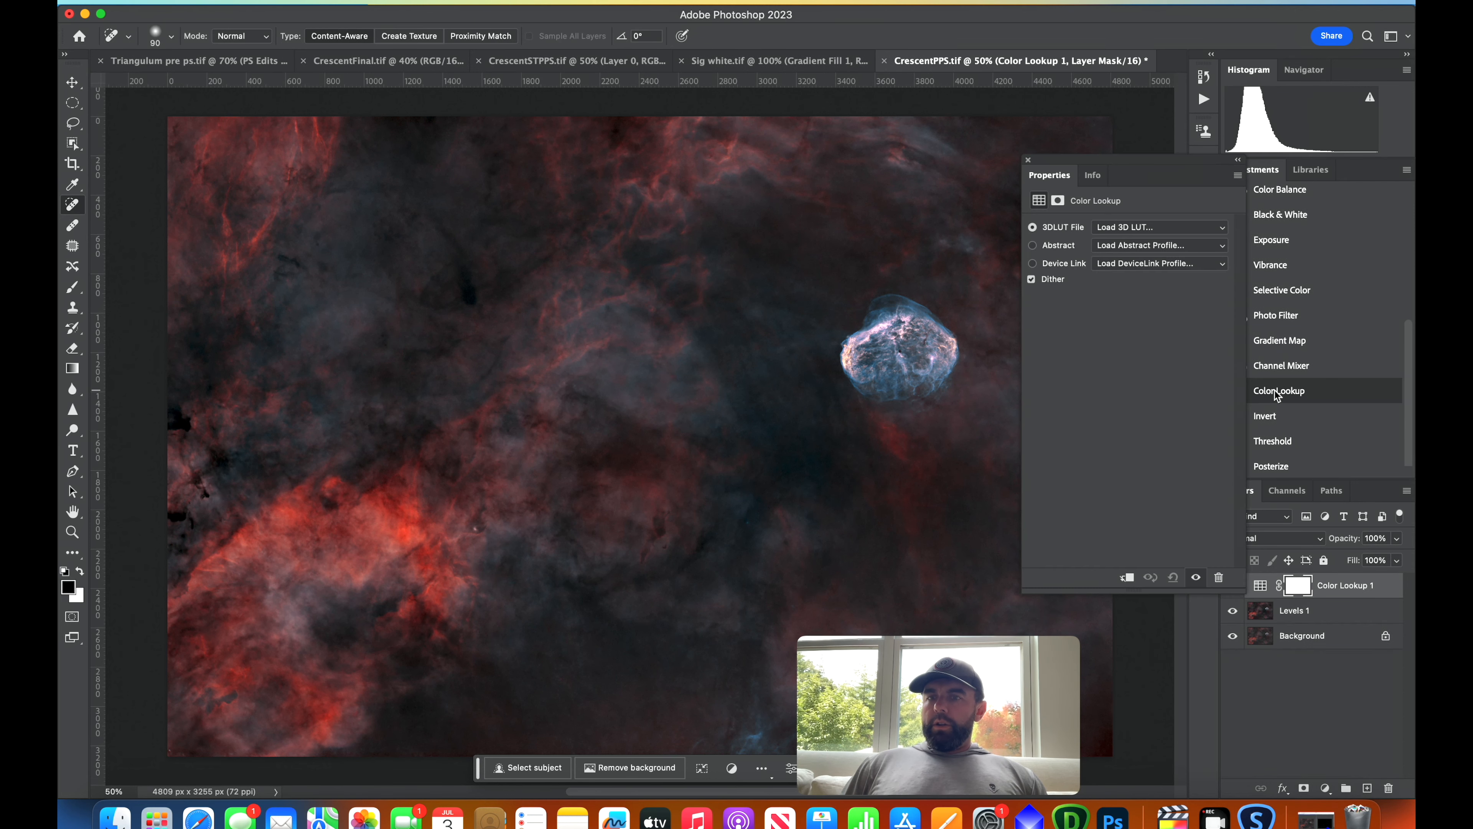
Load the 3Strip.look LUT into the Color Lookup layer and lower the layer opacity to 20%.
click(1129, 229)
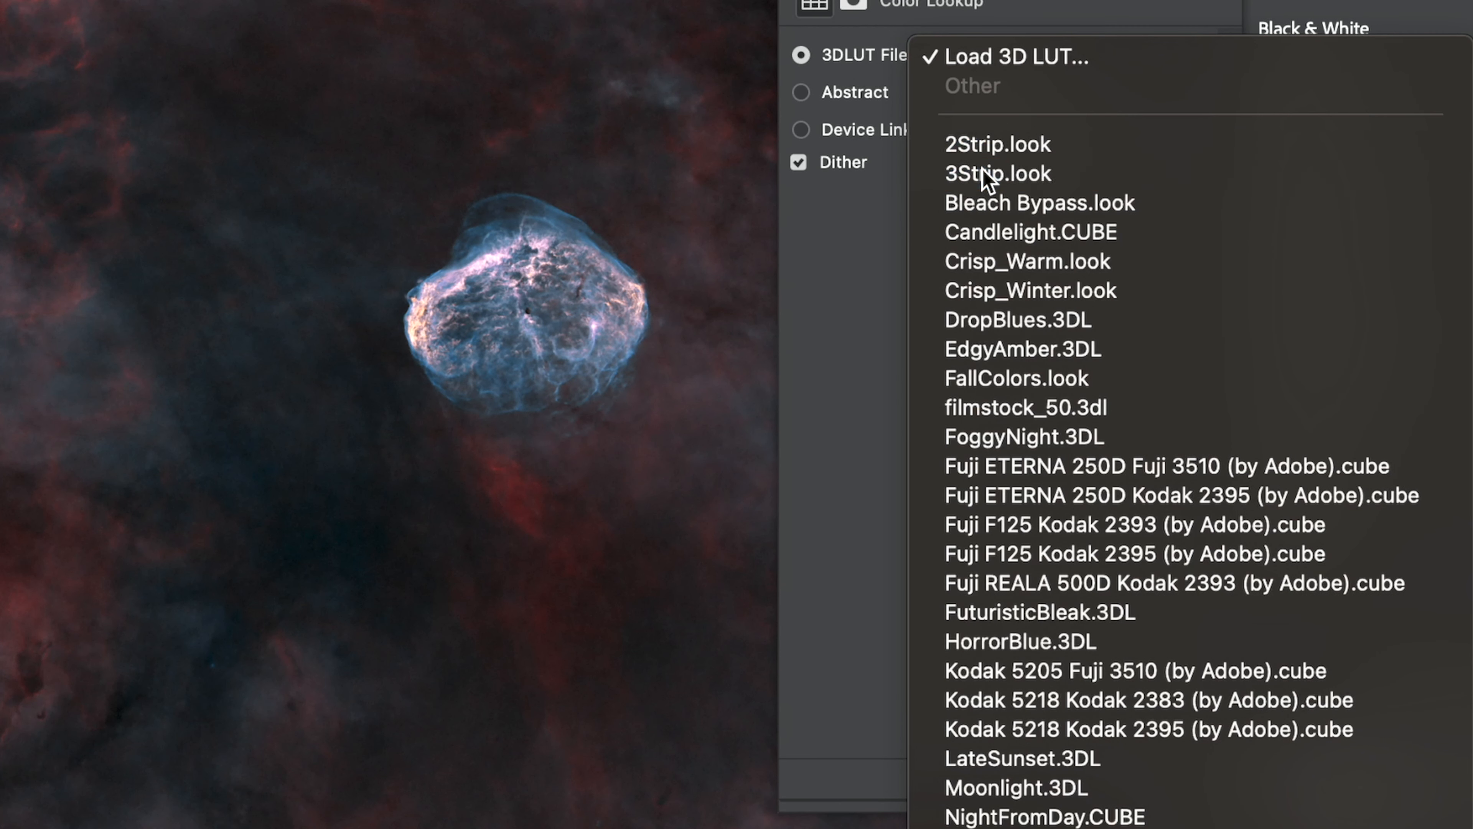
click(1127, 284)
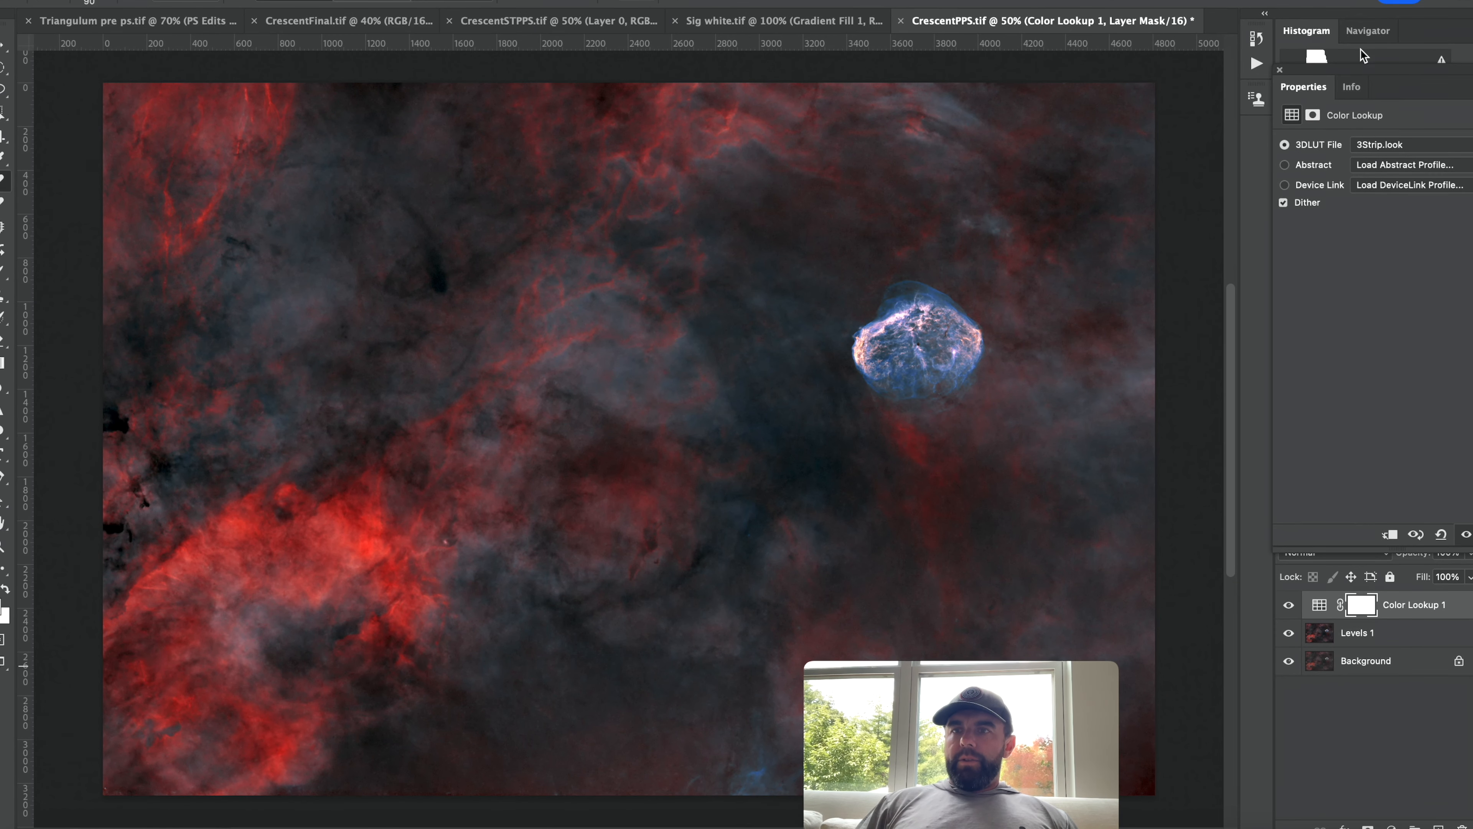
drag(1419, 78, 1142, 15)
click(1470, 553)
drag(1417, 574, 1405, 573)
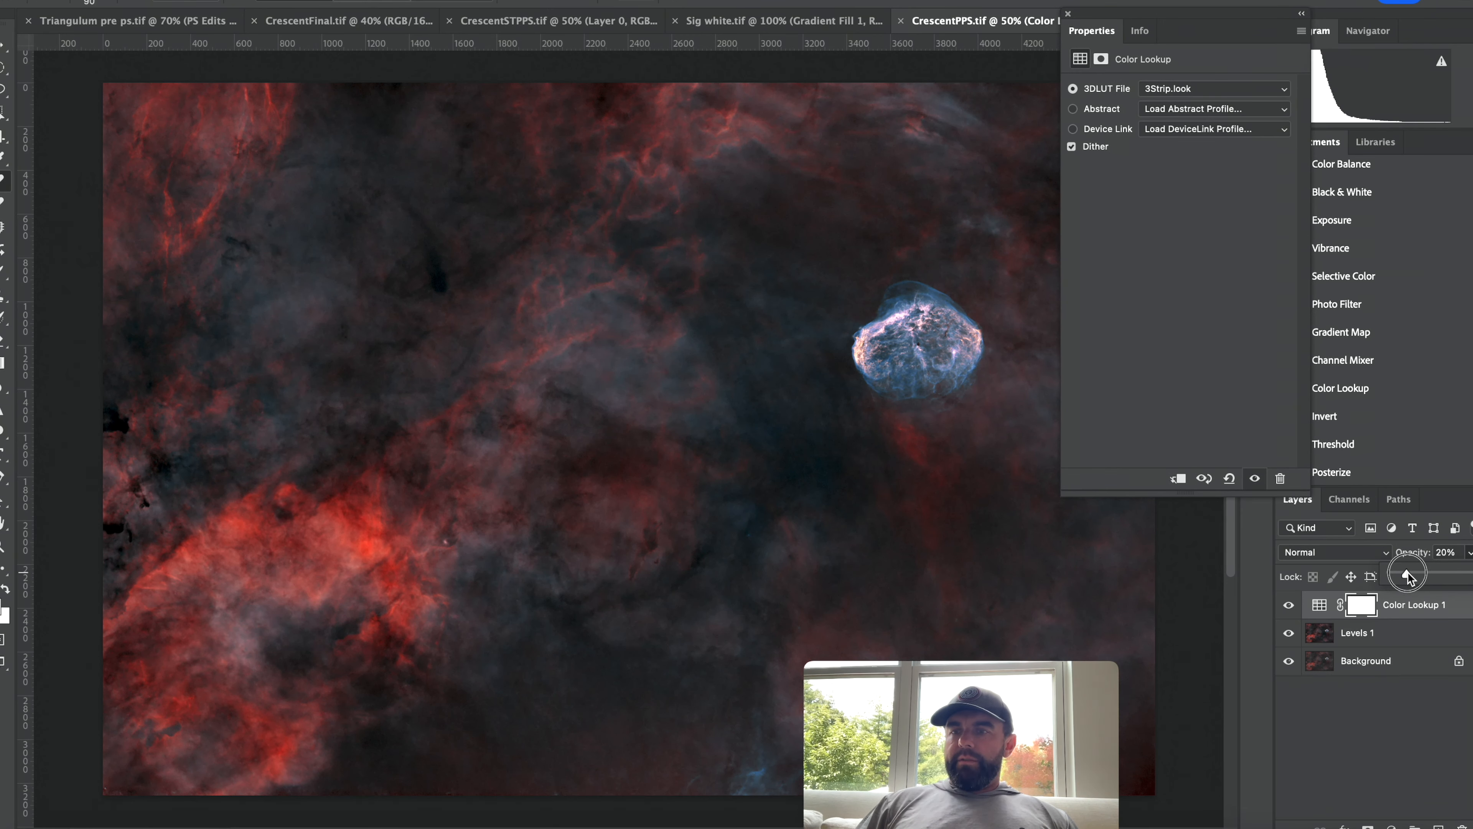
Try the Crisp_Winter.look and Crisp_Warm.look LUTs on the Color Lookup layer.
click(1199, 89)
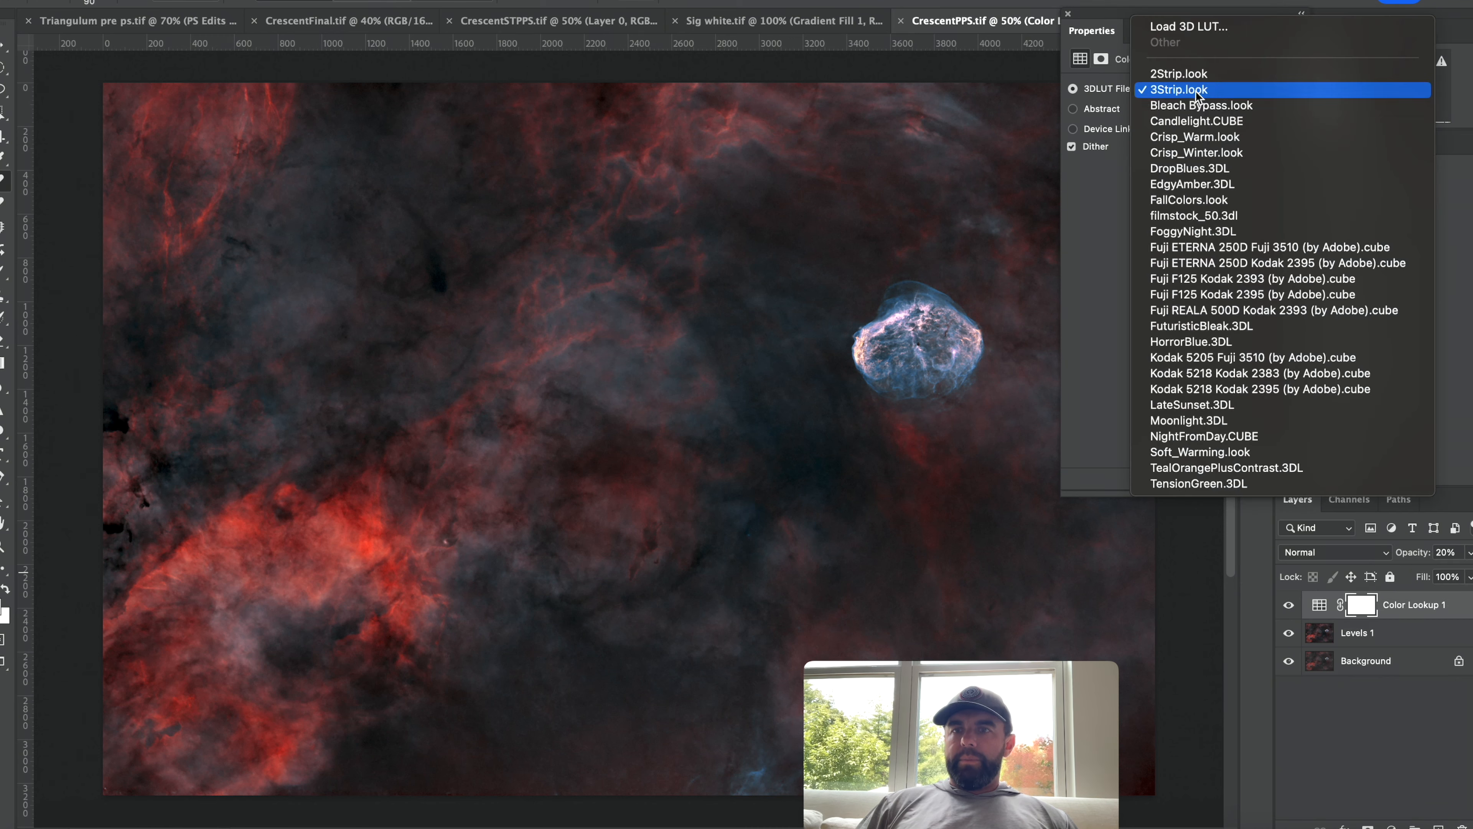
click(1196, 153)
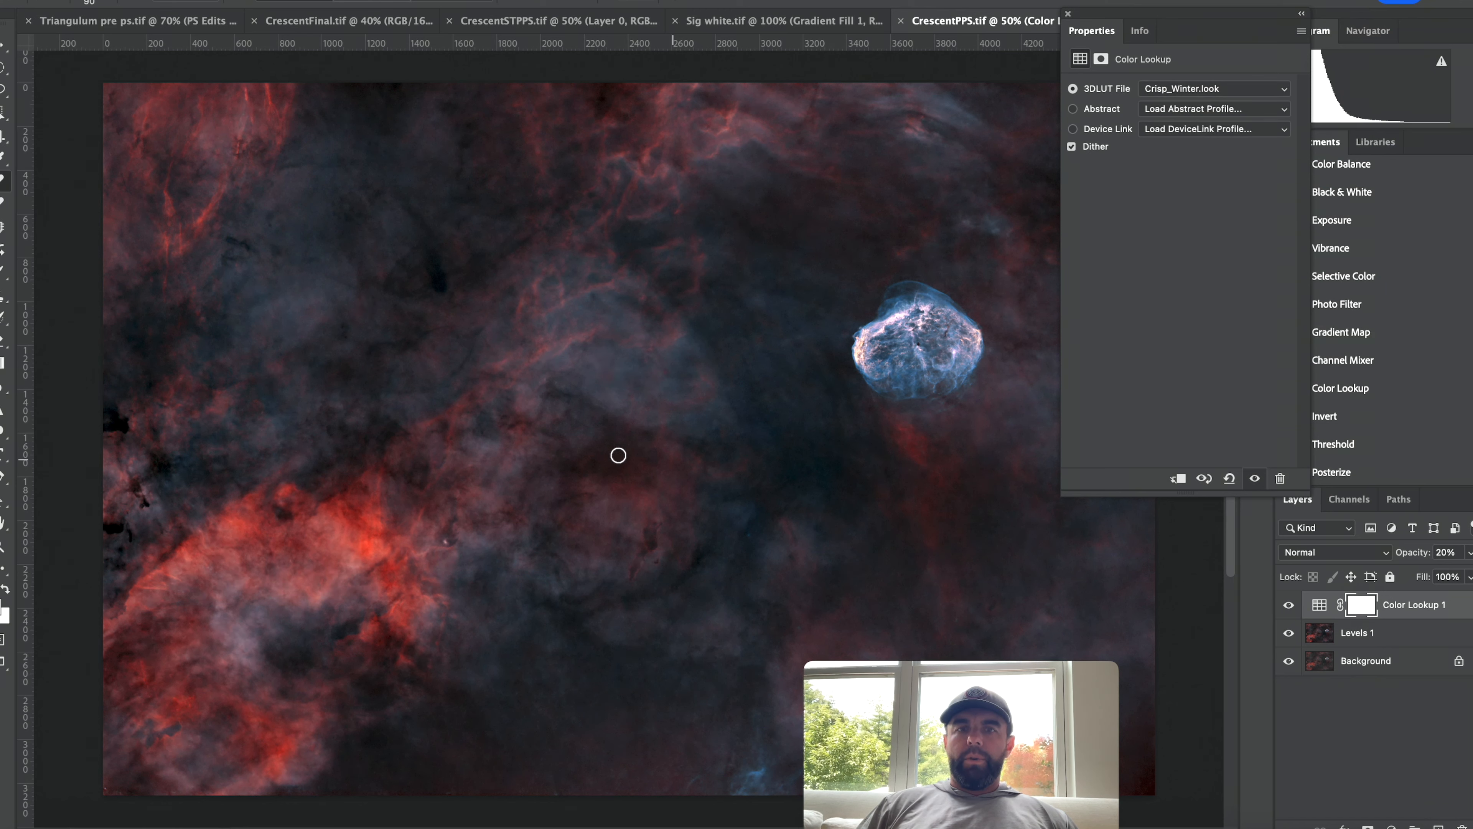
click(1214, 90)
click(1210, 75)
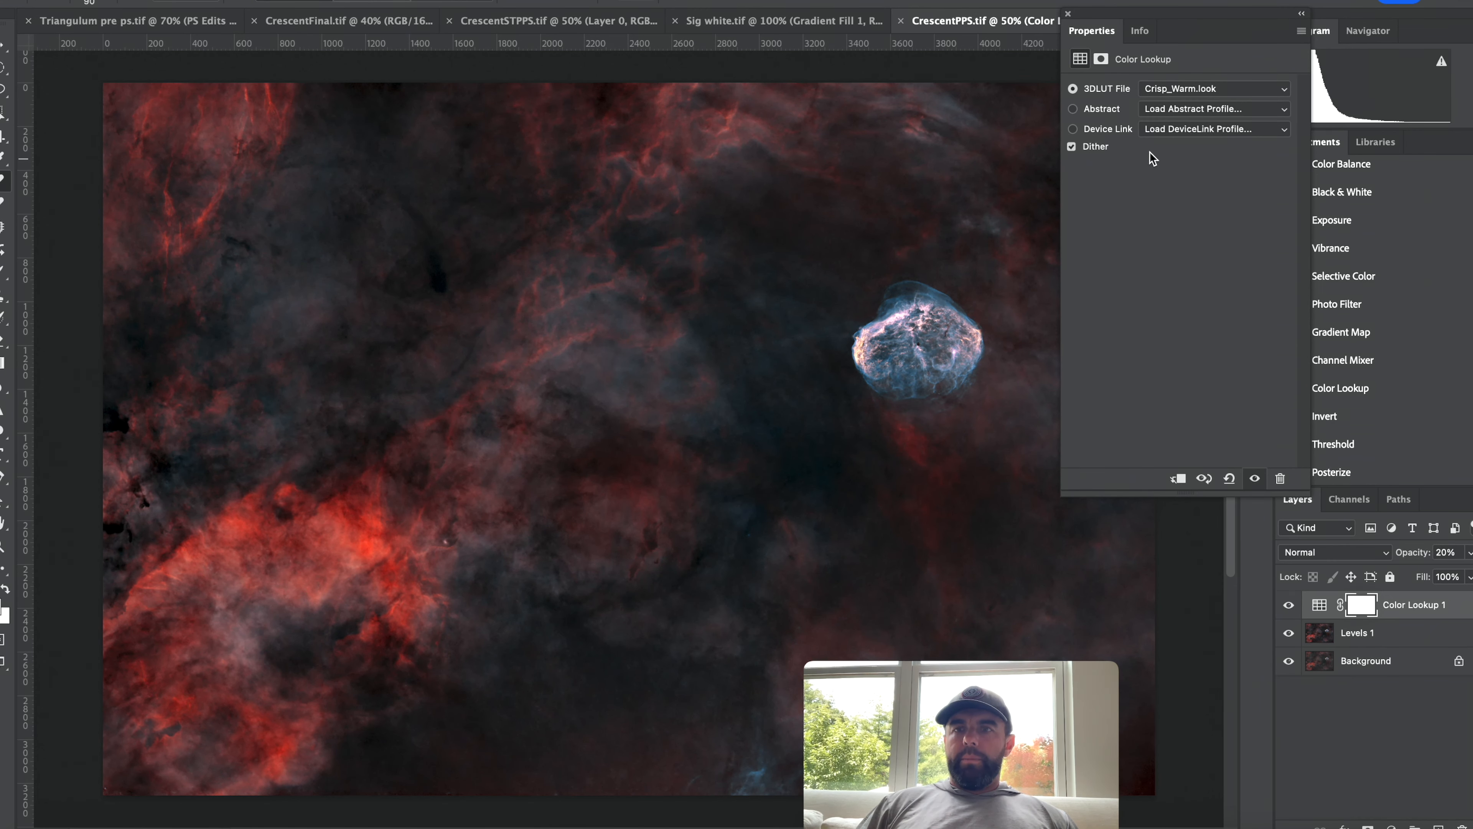
Try the Soft_Warming.look and filmstock_50.3dl LUTs on the Color Lookup layer.
click(1194, 88)
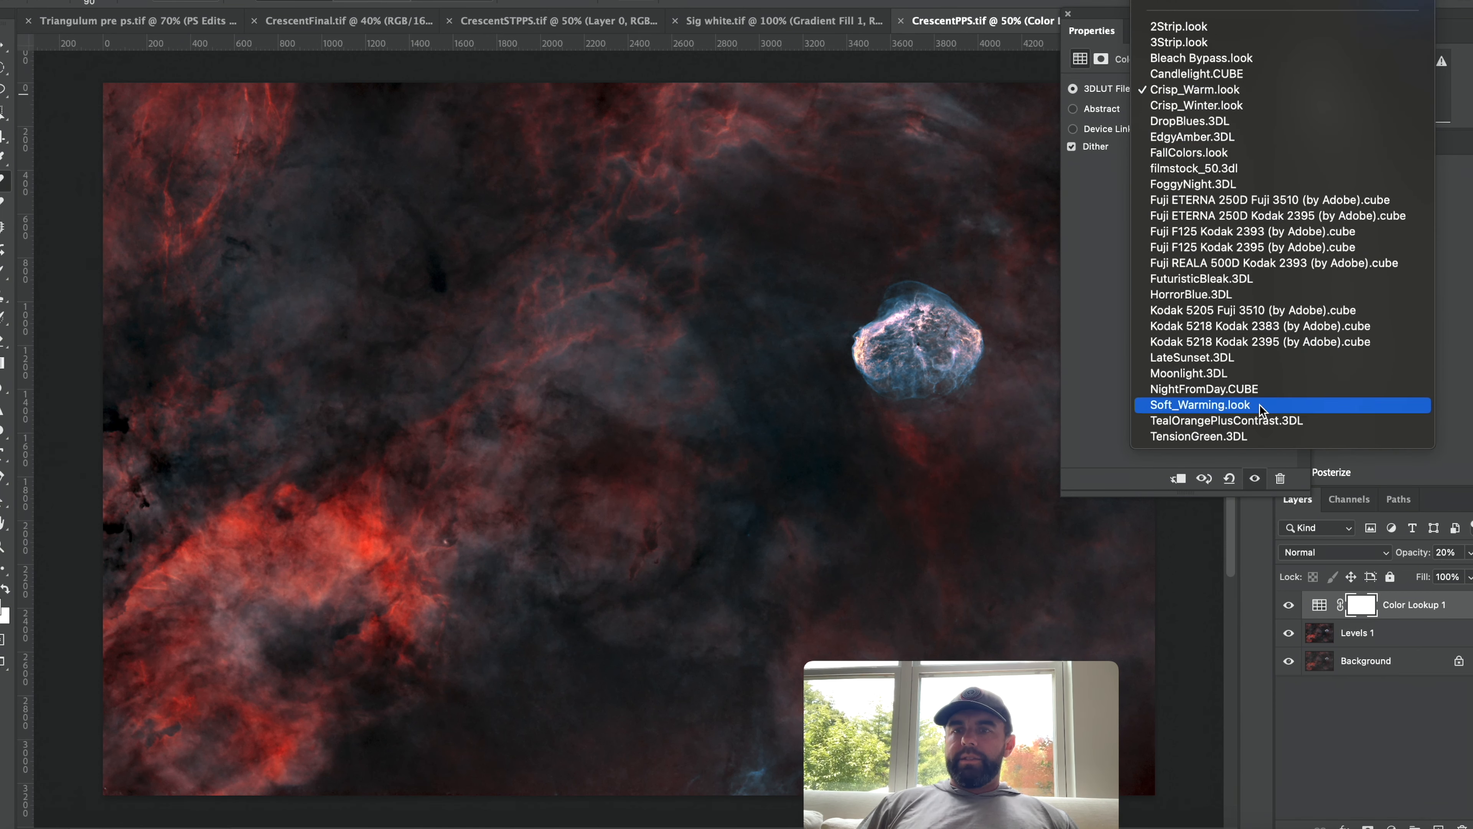
click(1260, 406)
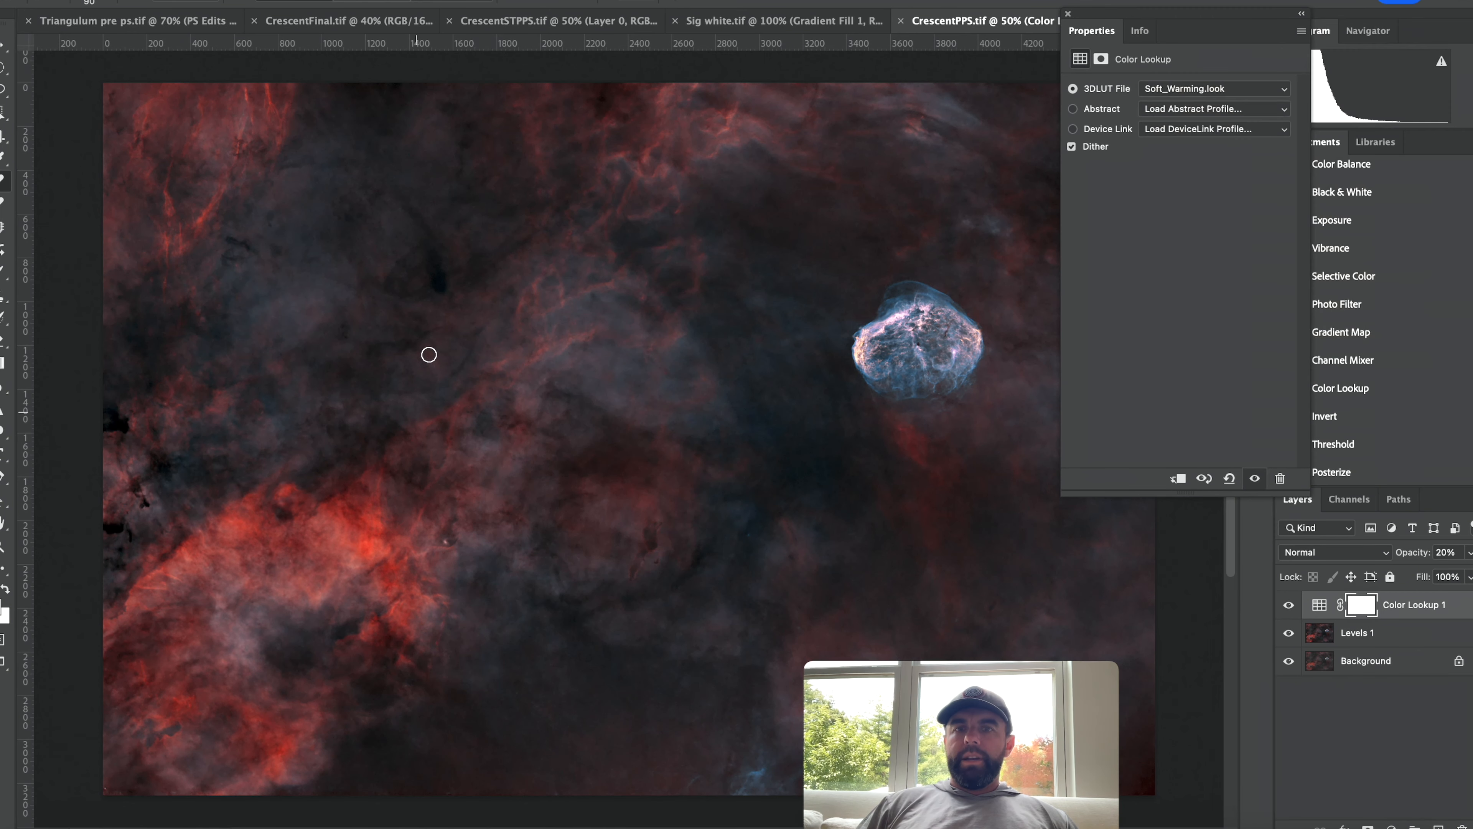
click(1177, 90)
scroll(1198, 125, up, 5)
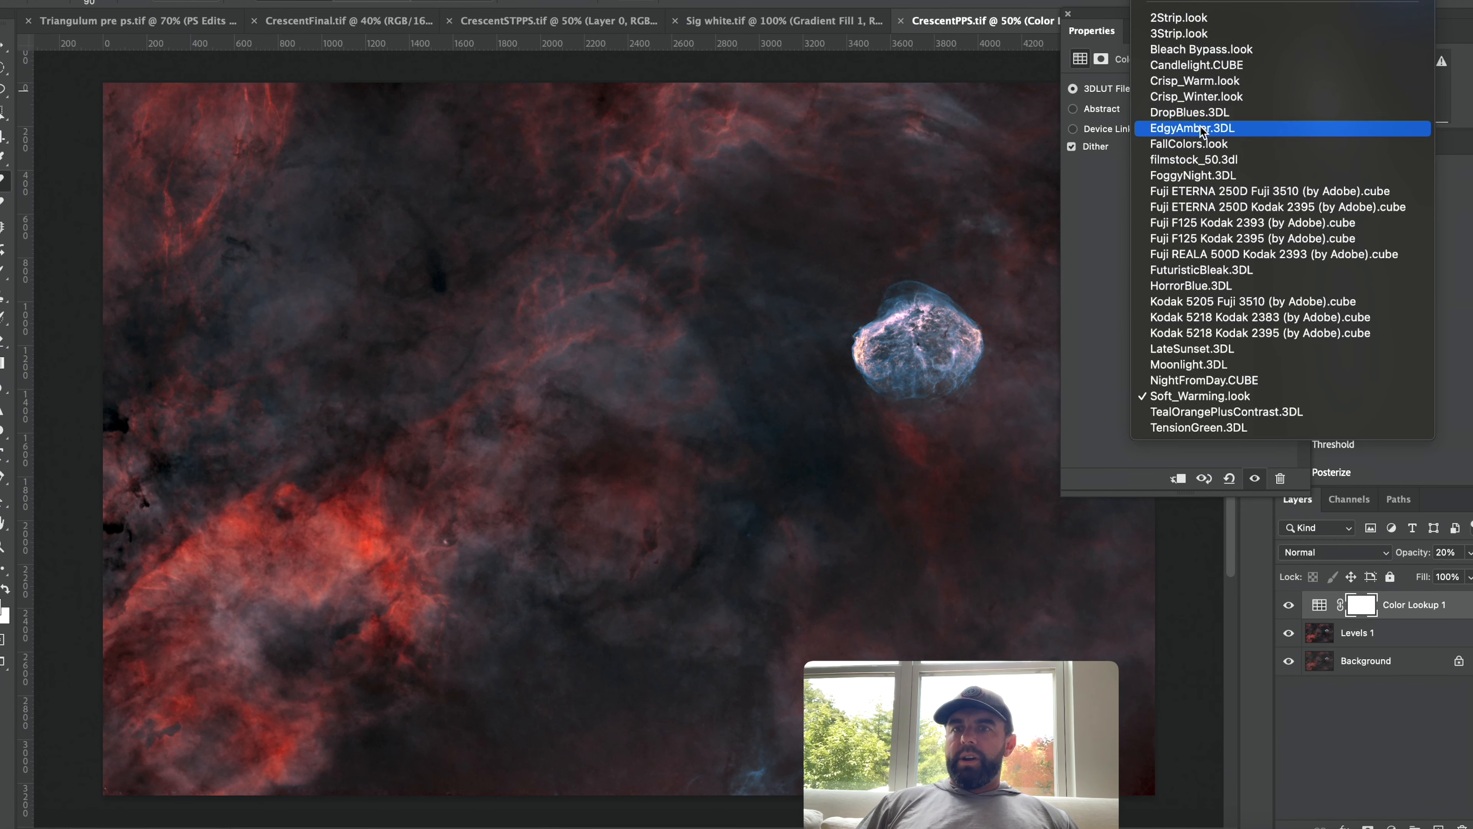
click(1204, 159)
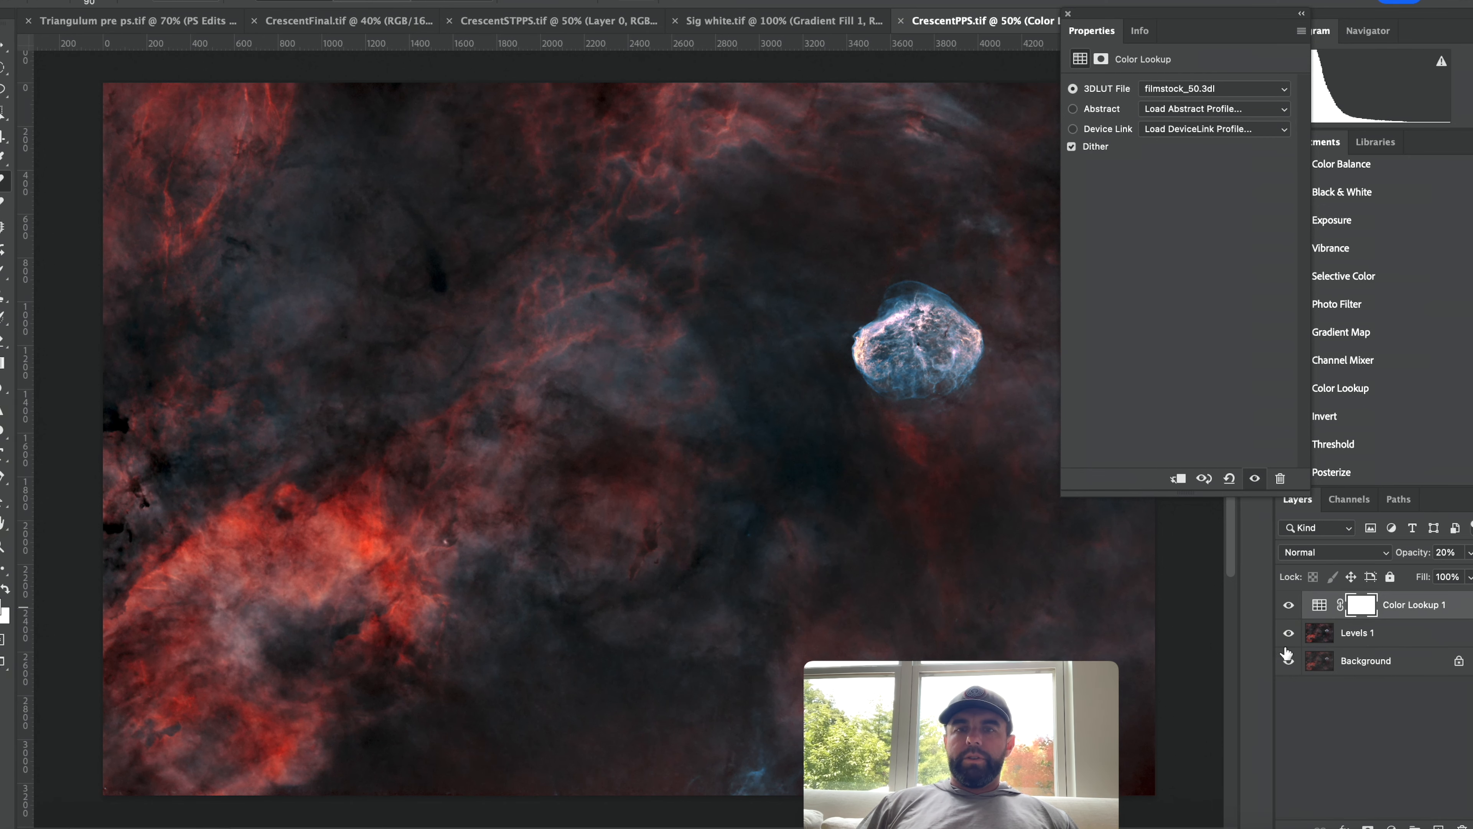
Set Color Lookup 1 to Crisp_Warm.look with the layer opacity at 11%.
click(1469, 551)
mouse_move(1409, 574)
mouse_down()
mouse_move(1472, 573)
mouse_move(1357, 577)
mouse_move(1415, 577)
mouse_up()
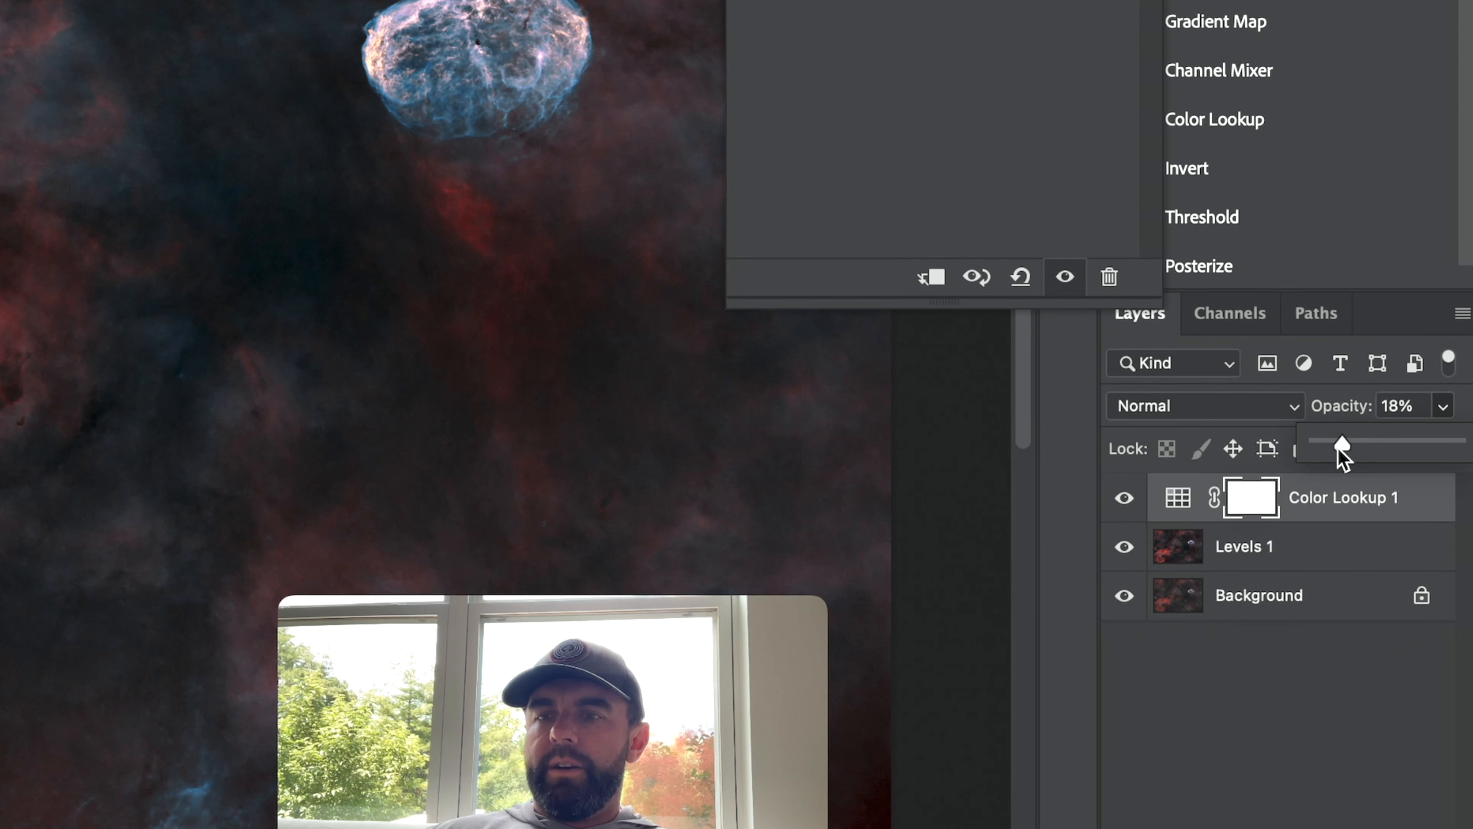
drag(1339, 448, 1345, 444)
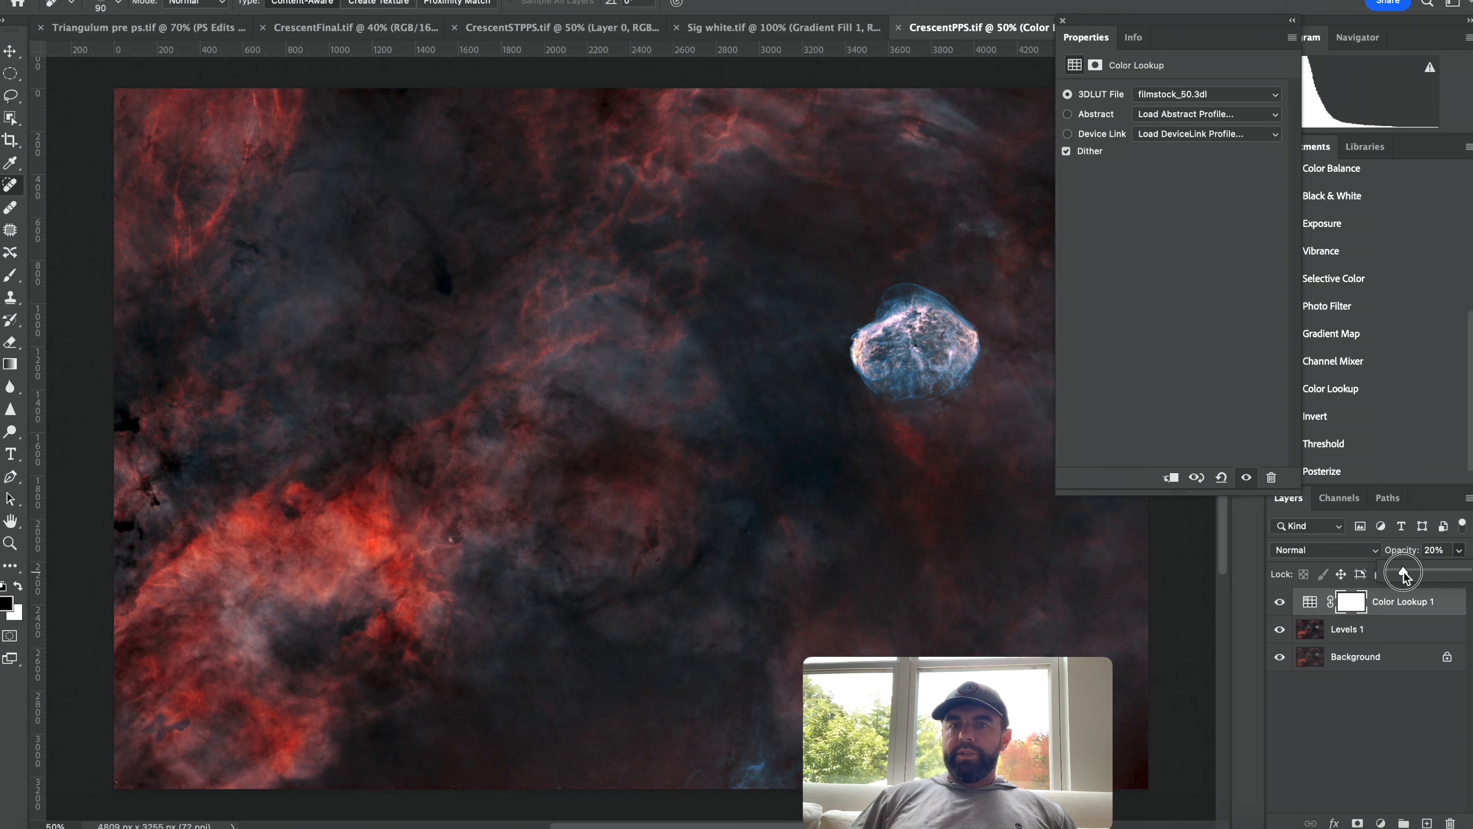
drag(1402, 572, 1401, 572)
click(1209, 94)
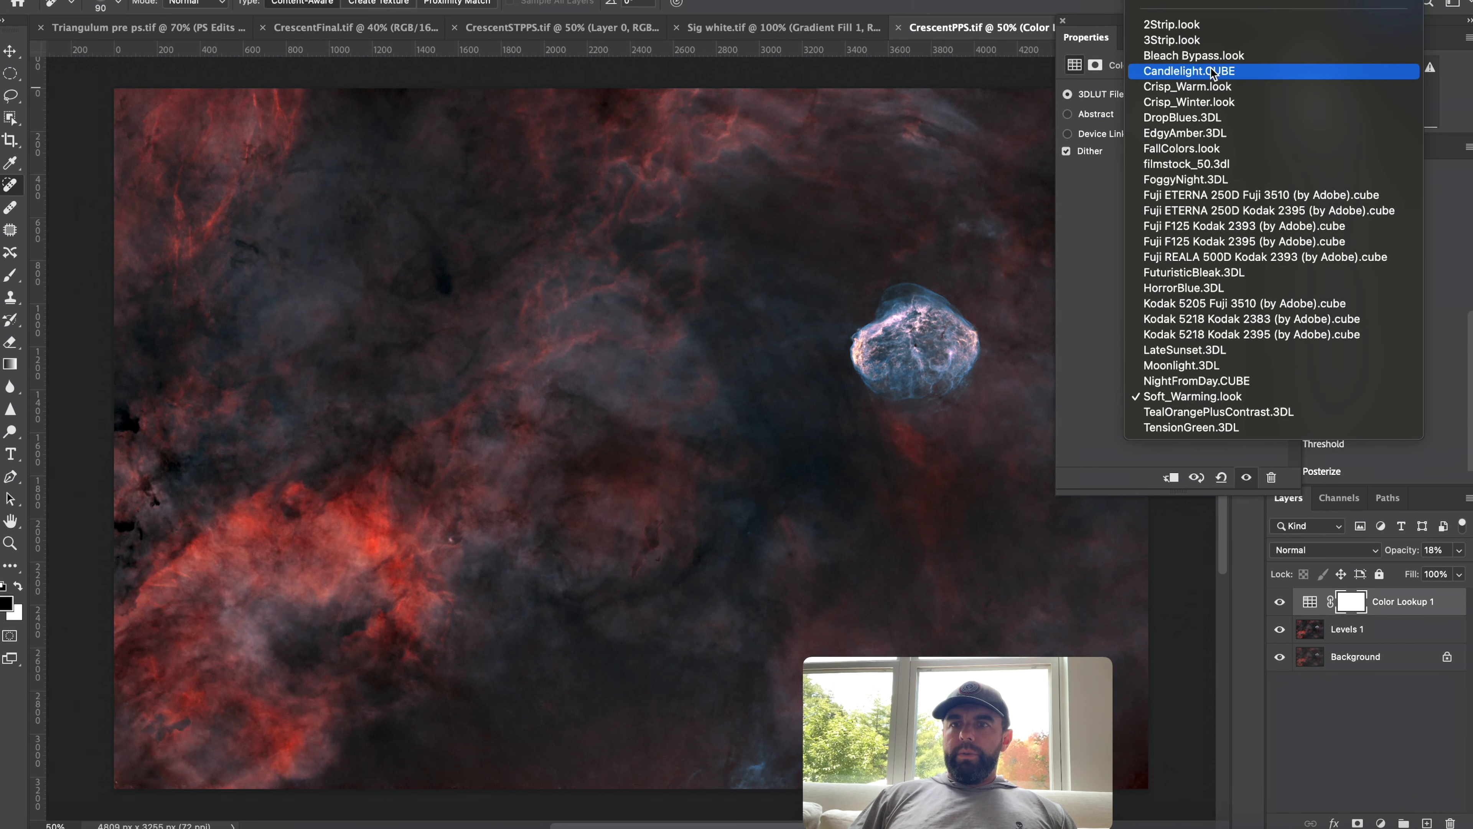
click(1212, 89)
drag(1459, 550, 1453, 552)
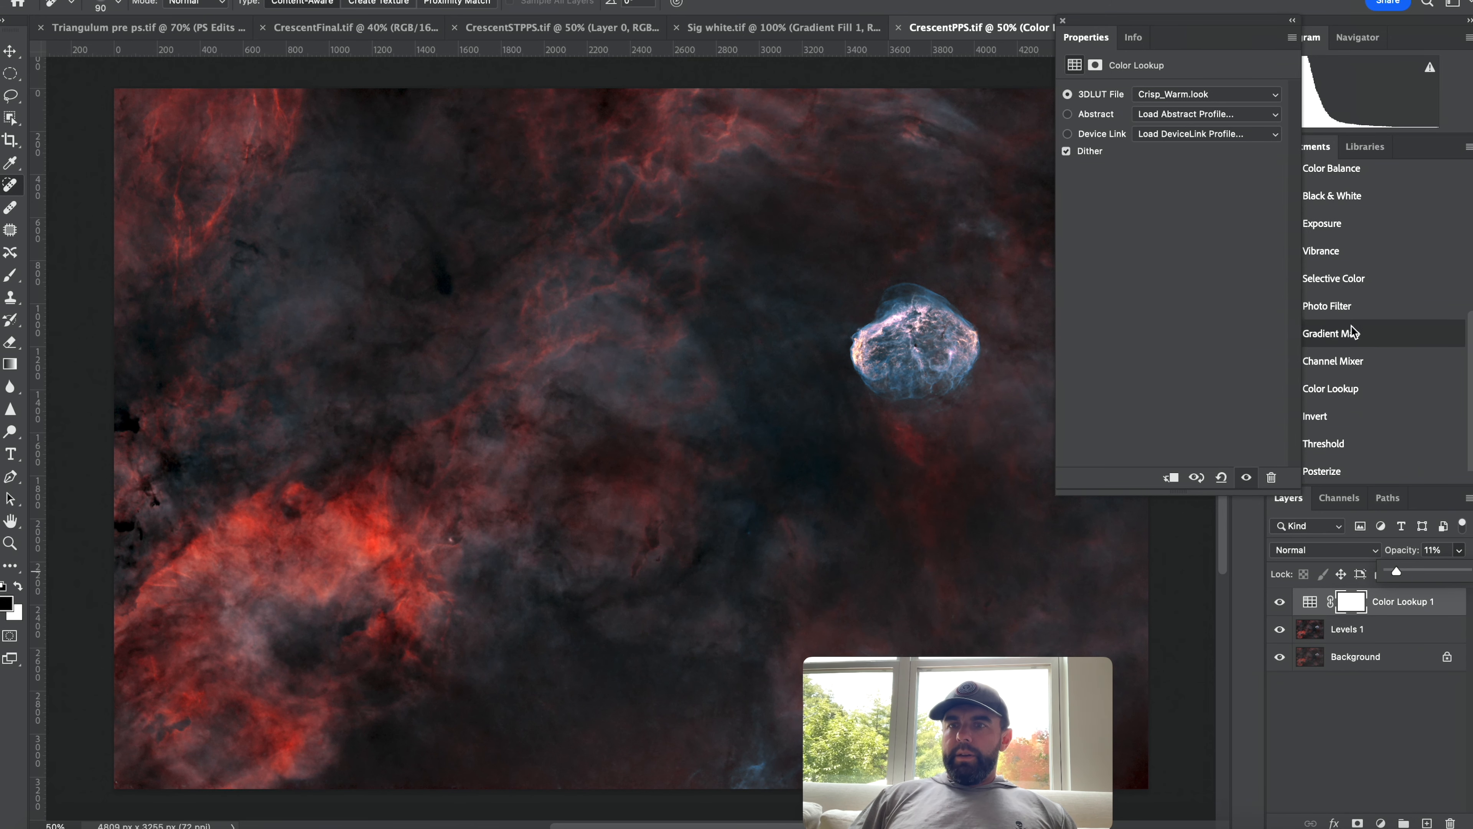
Add a second Color Lookup layer using filmstock_50.3dl, compare it on and off, and set its opacity to 15%.
click(1064, 24)
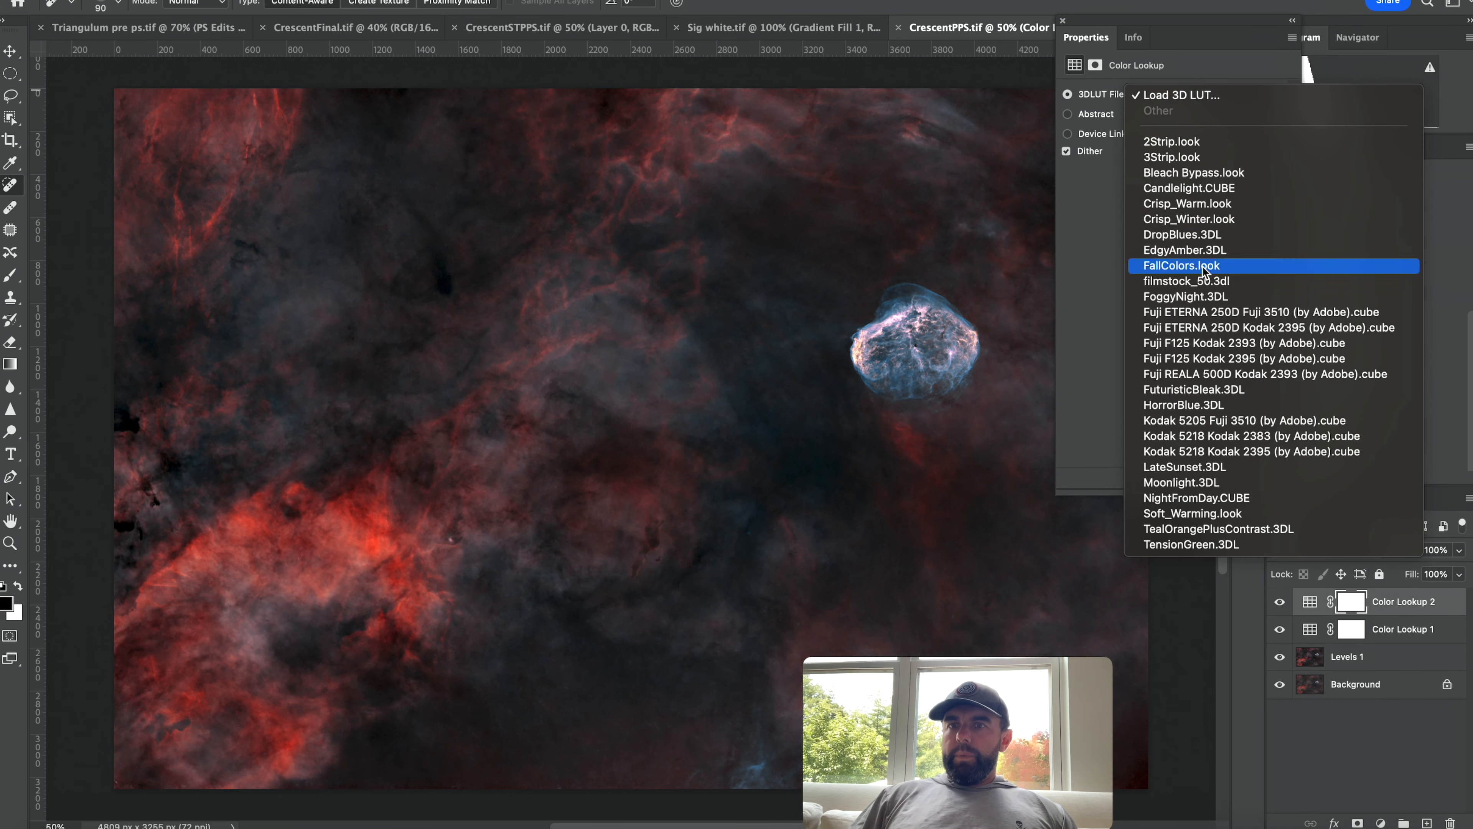
click(1209, 282)
drag(1459, 549, 1397, 576)
click(1281, 602)
click(1281, 602)
click(1282, 603)
click(1281, 602)
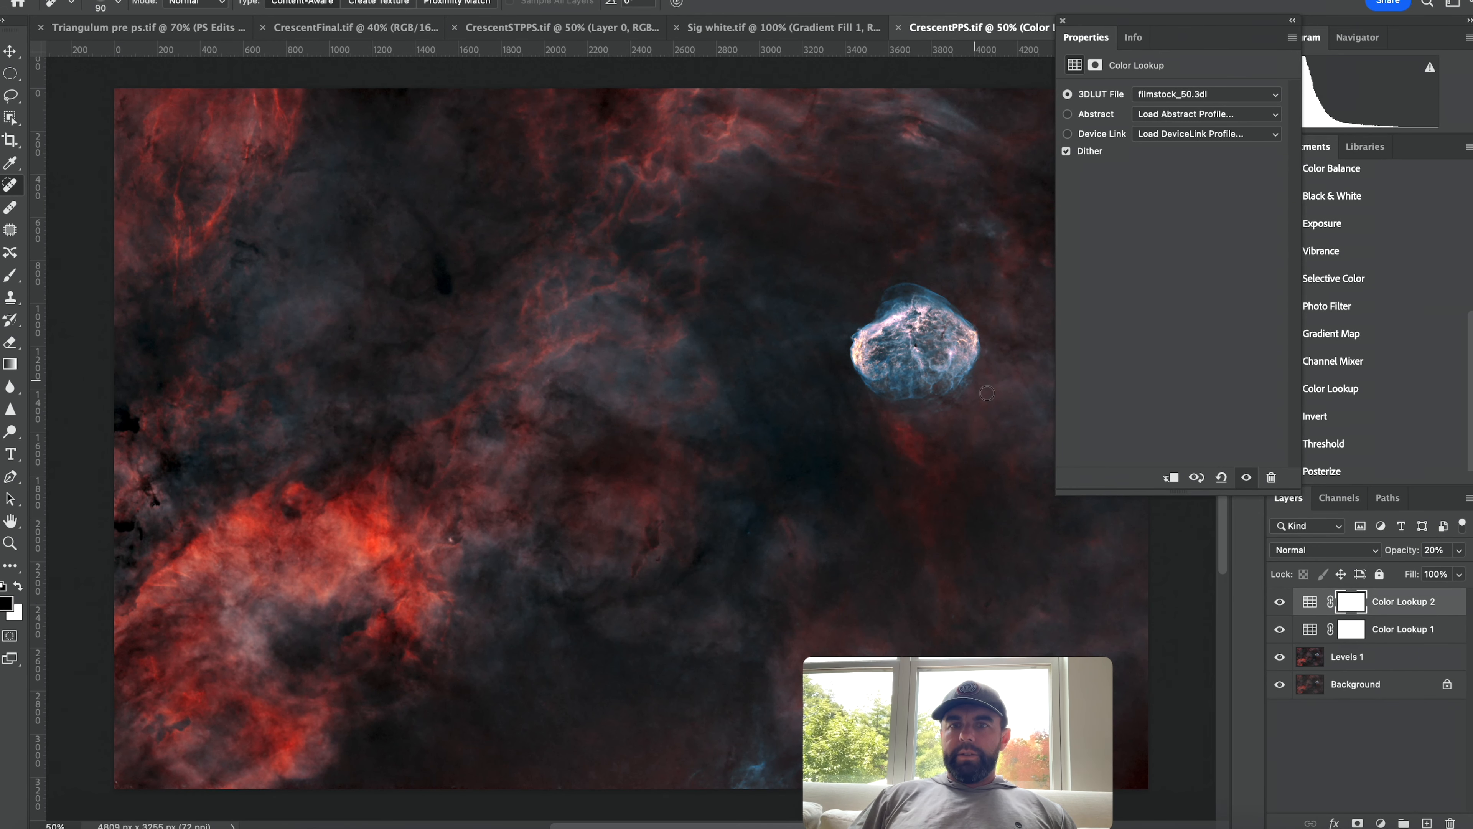
click(1460, 549)
drag(1406, 573, 1402, 573)
Merge the two Color Lookup layers and Levels 1 into a single layer and close the Properties panel.
click(1418, 604)
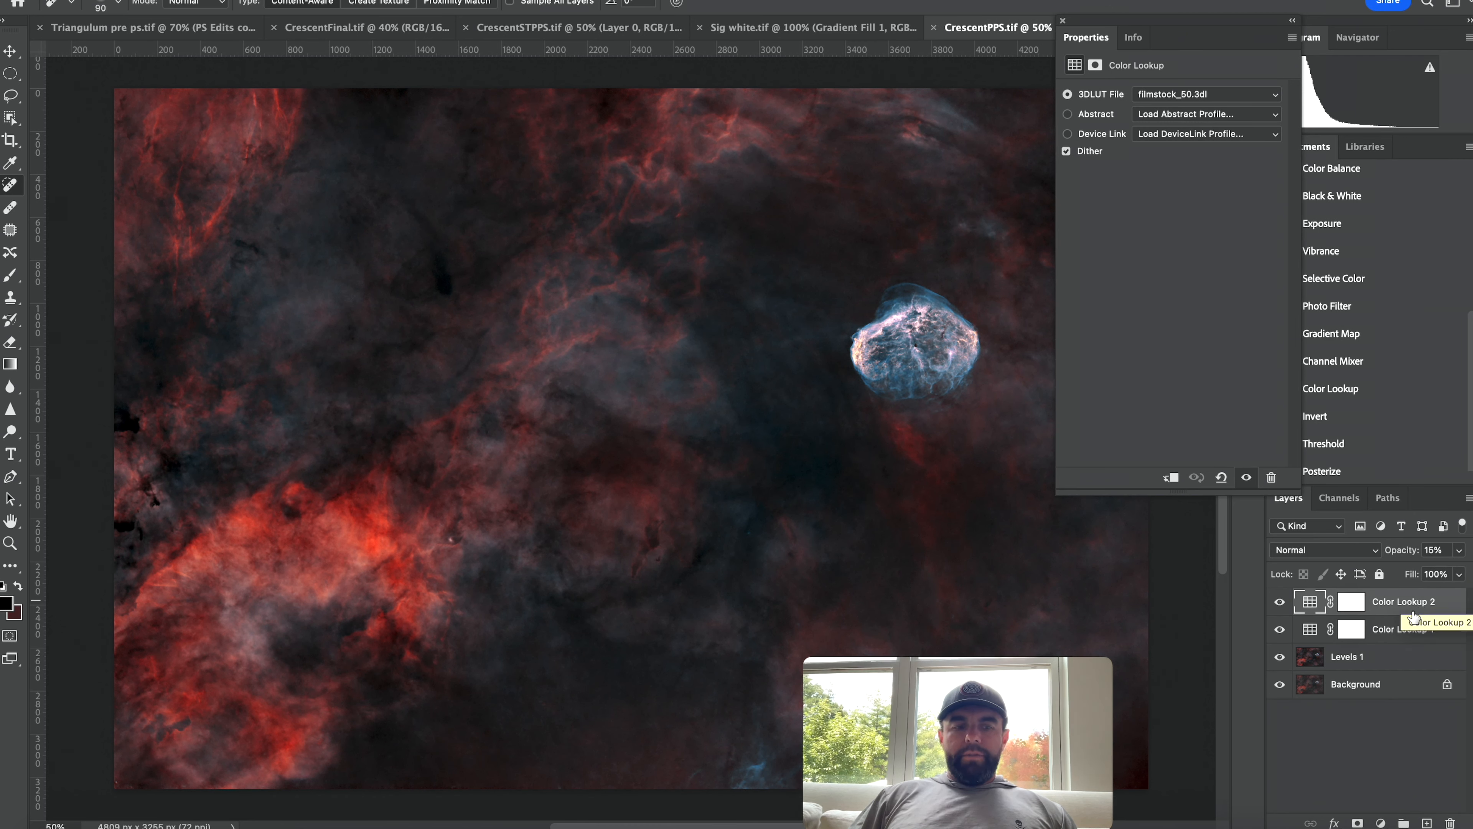
shift+click(1401, 665)
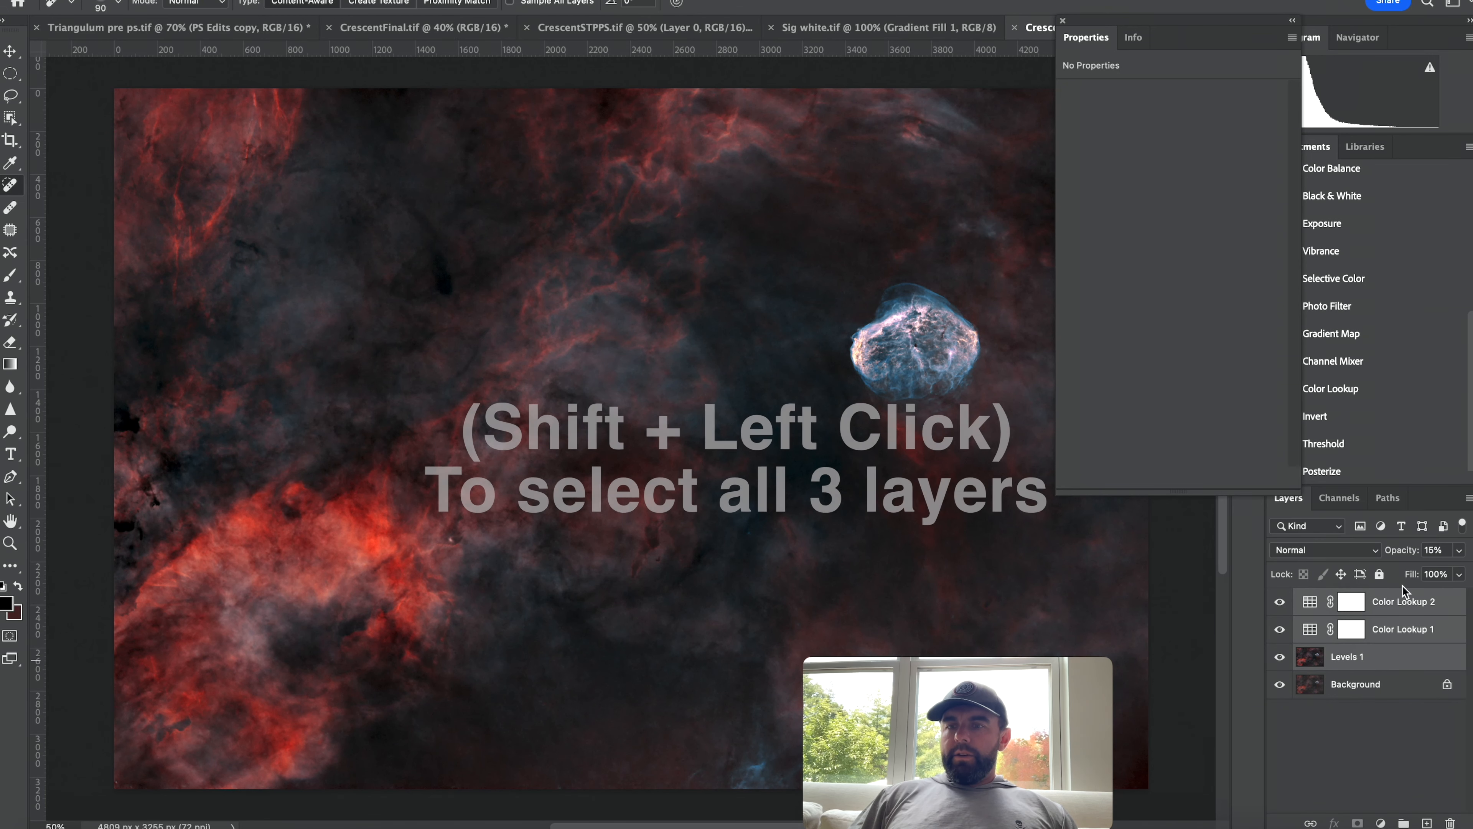
key(super+e)
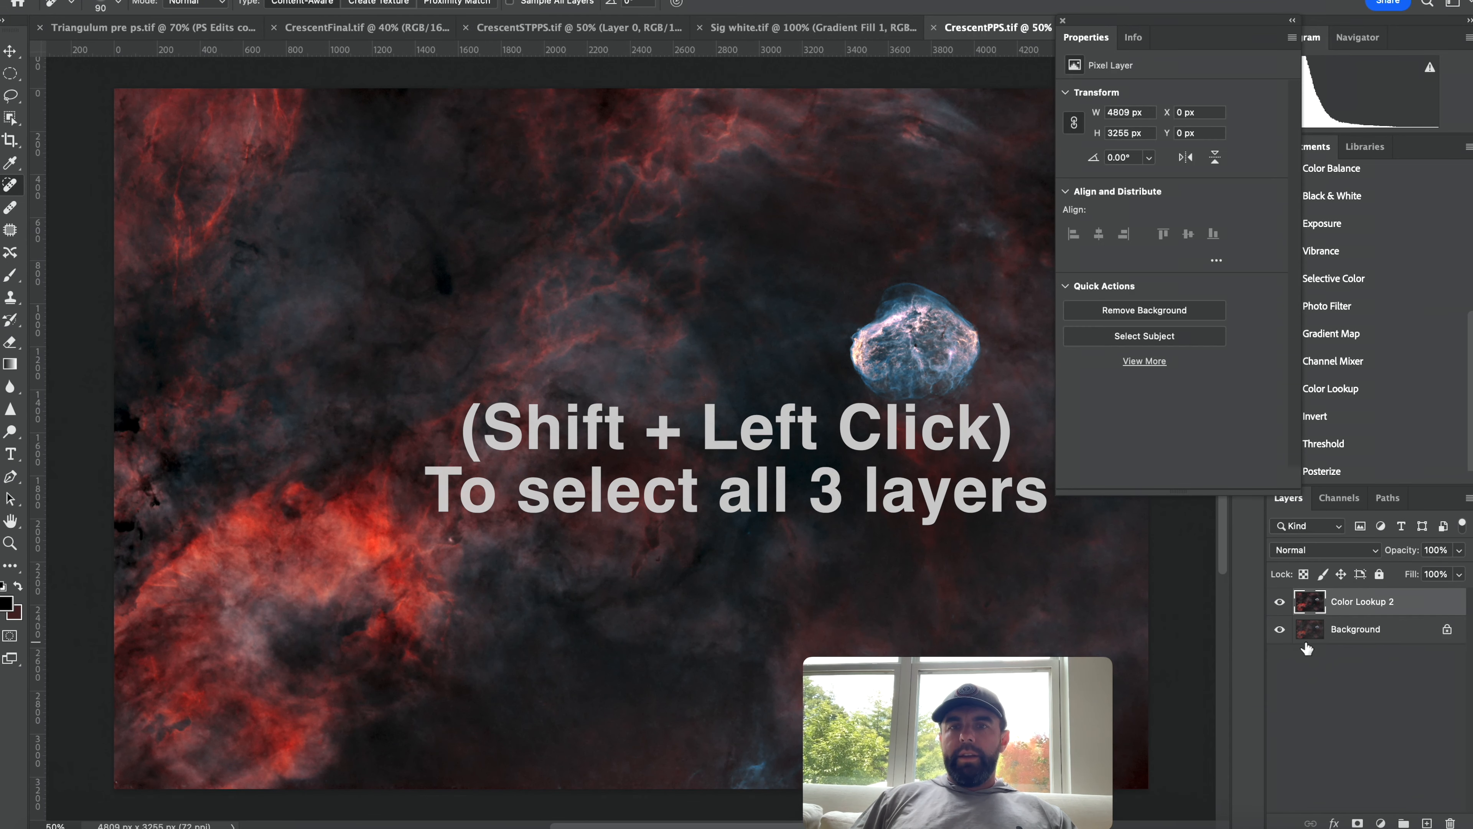
click(1061, 22)
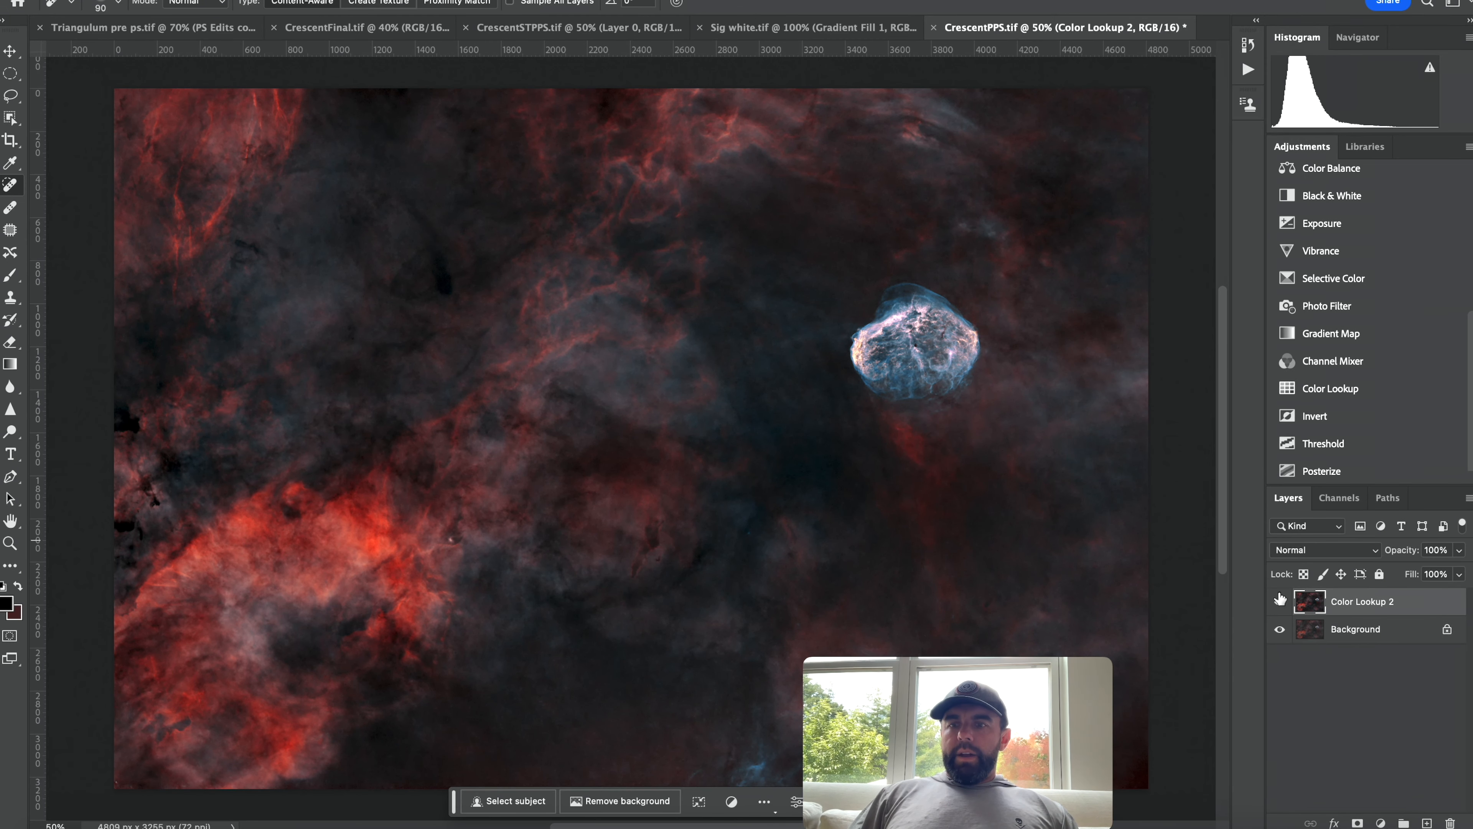
Compare the Color Lookup 2 layer on and off and try lowering its opacity before returning it to 100%.
click(1279, 601)
click(1279, 601)
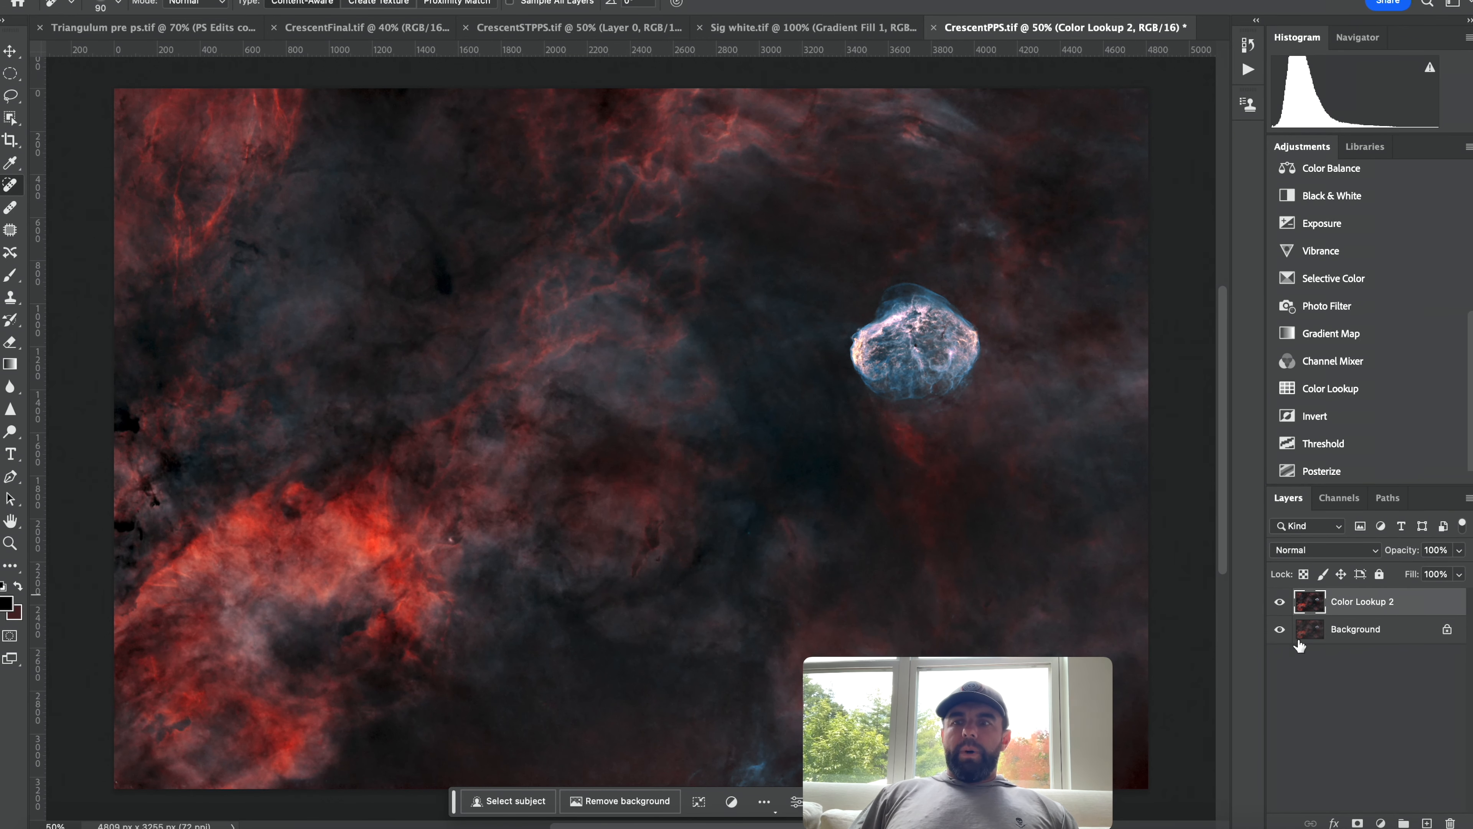
click(1458, 550)
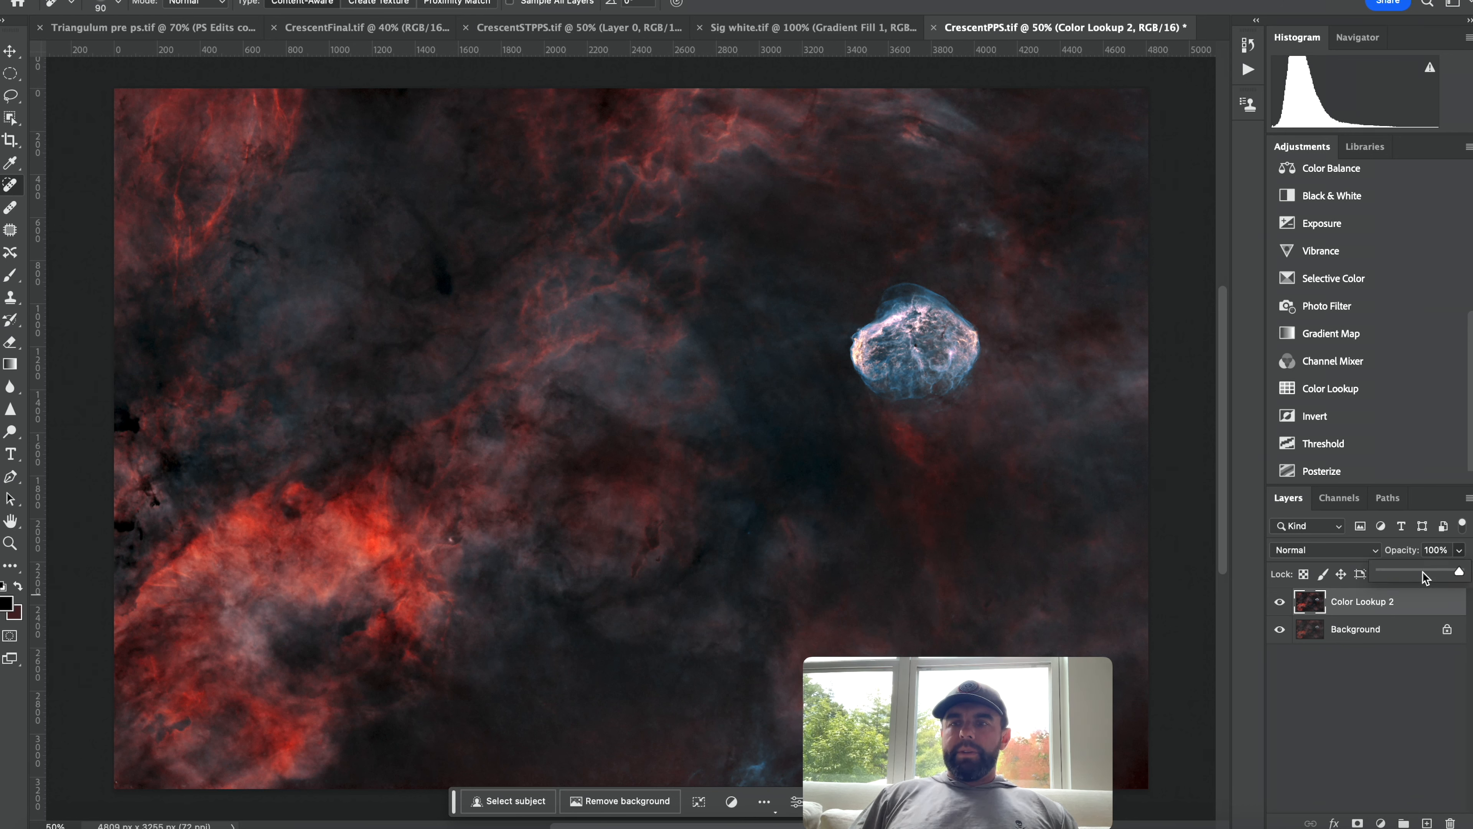
click(1423, 574)
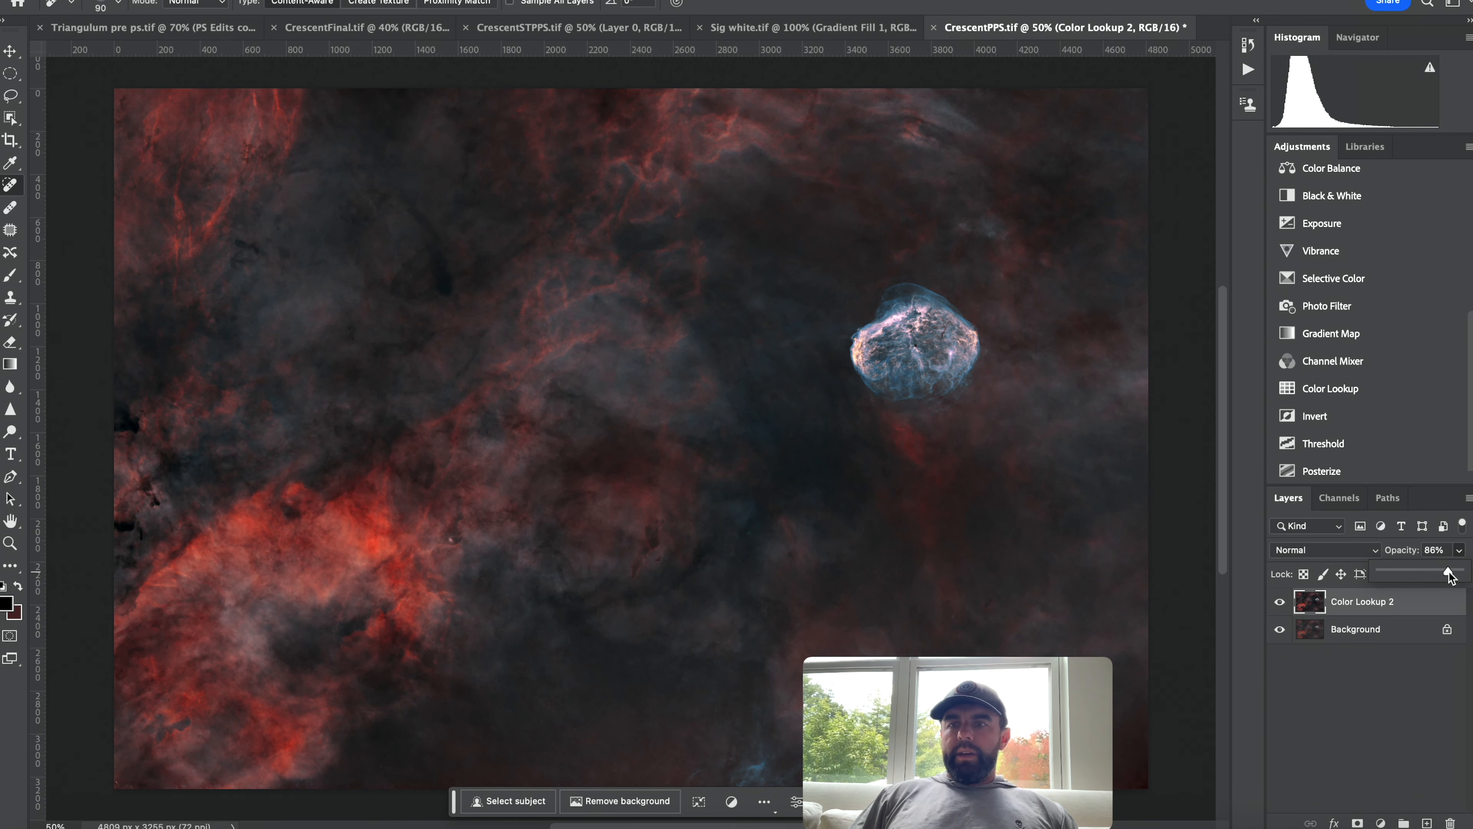
drag(1422, 573, 1458, 572)
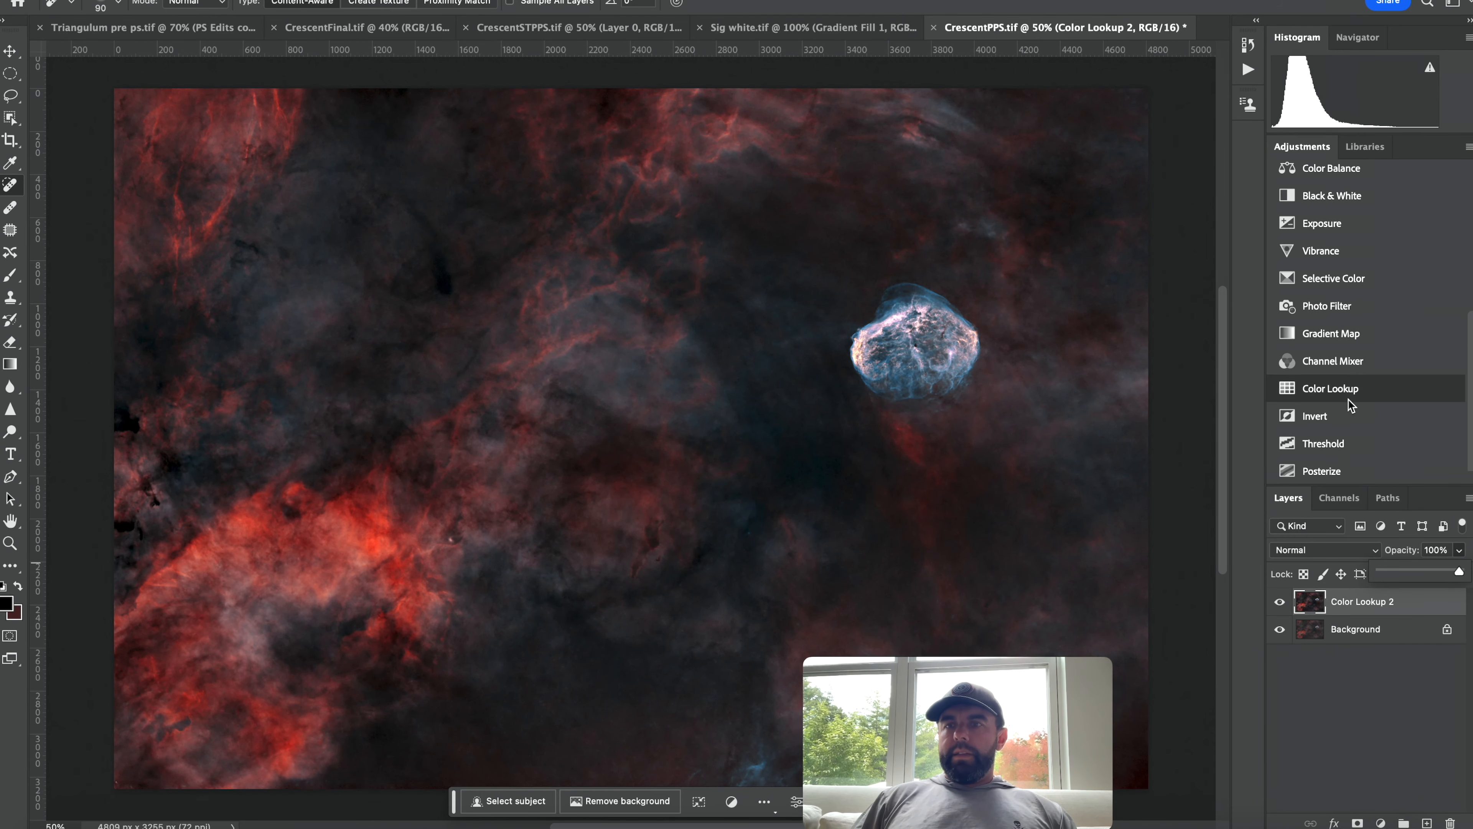
click(1472, 355)
scroll(1467, 354, up, 10)
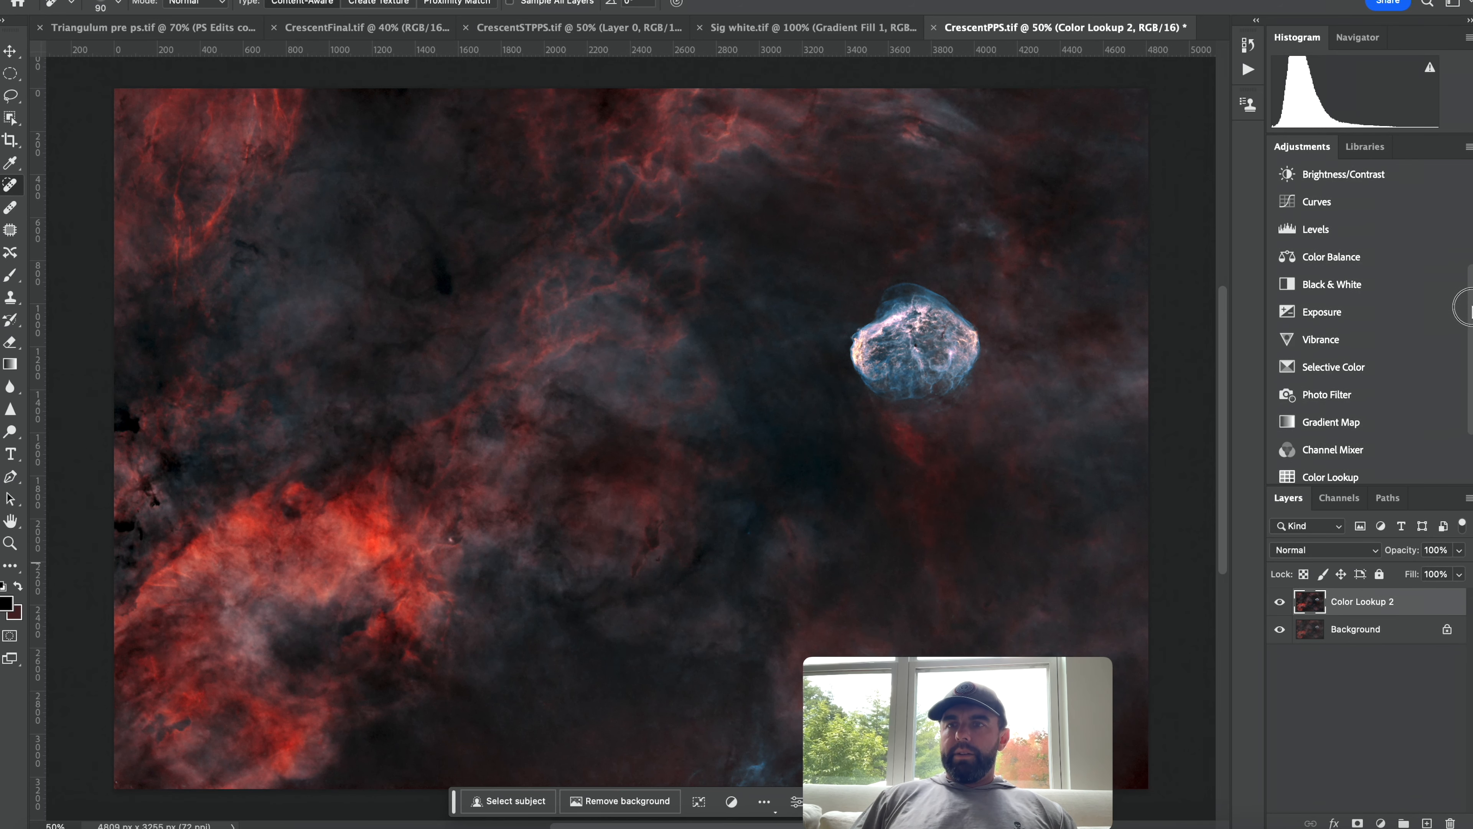
Copy the star layer from CrescentSTPPS.tif into CrescentPPS.tif as a new layer above Color Lookup 2.
click(588, 28)
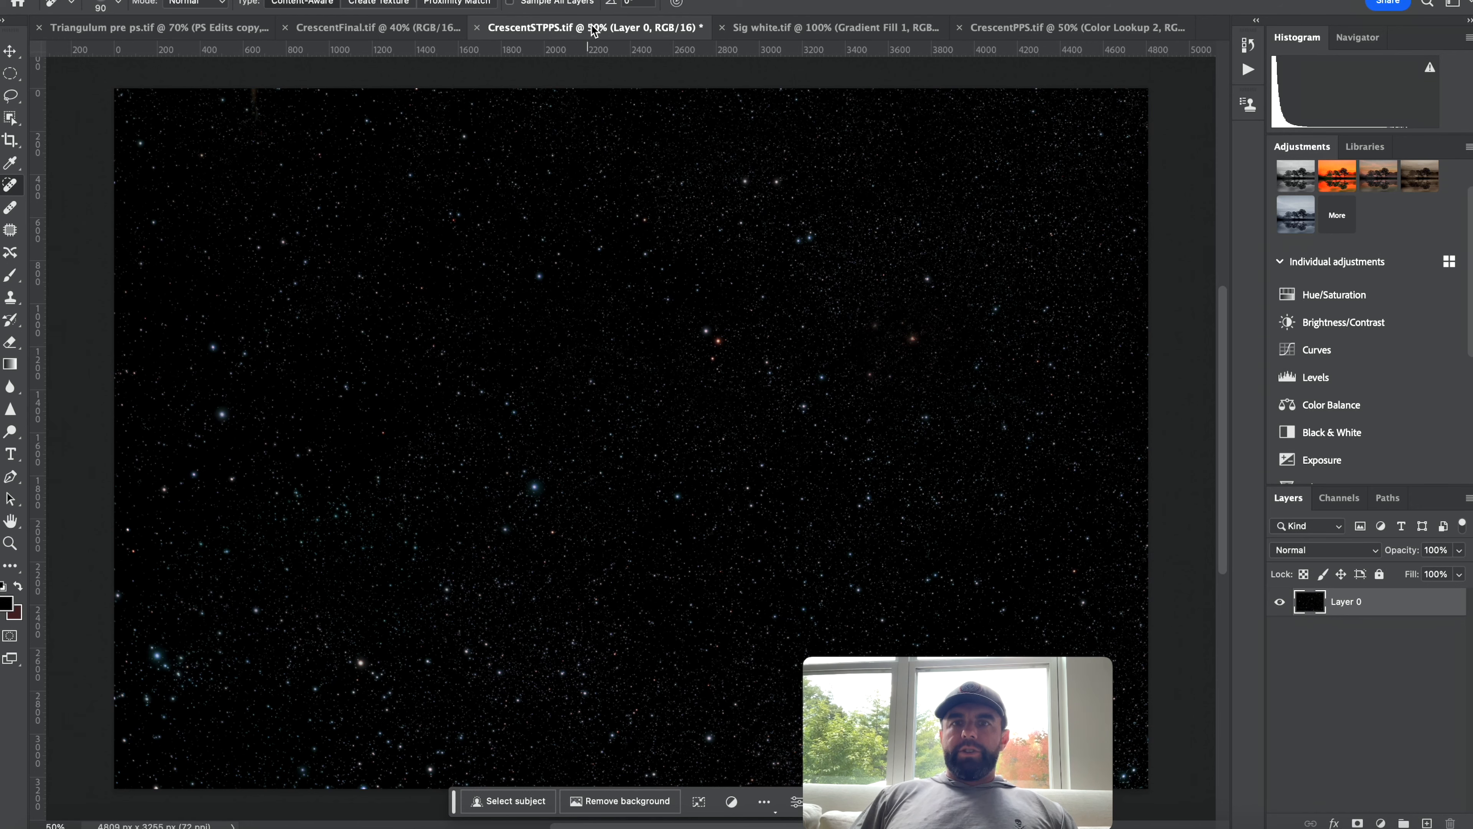
drag(1352, 603, 602, 556)
key(v)
drag(367, 393, 405, 307)
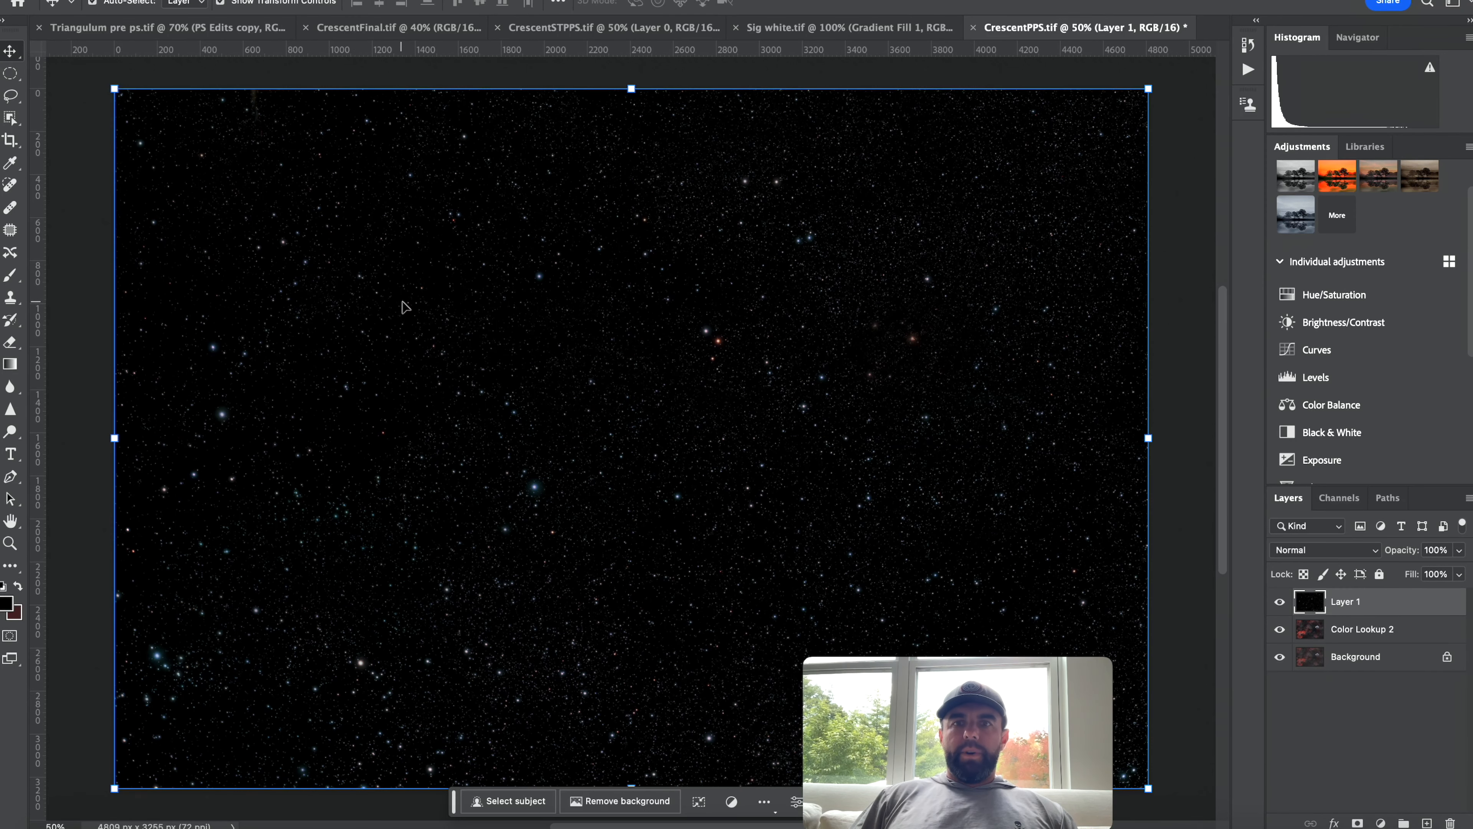
click(1369, 550)
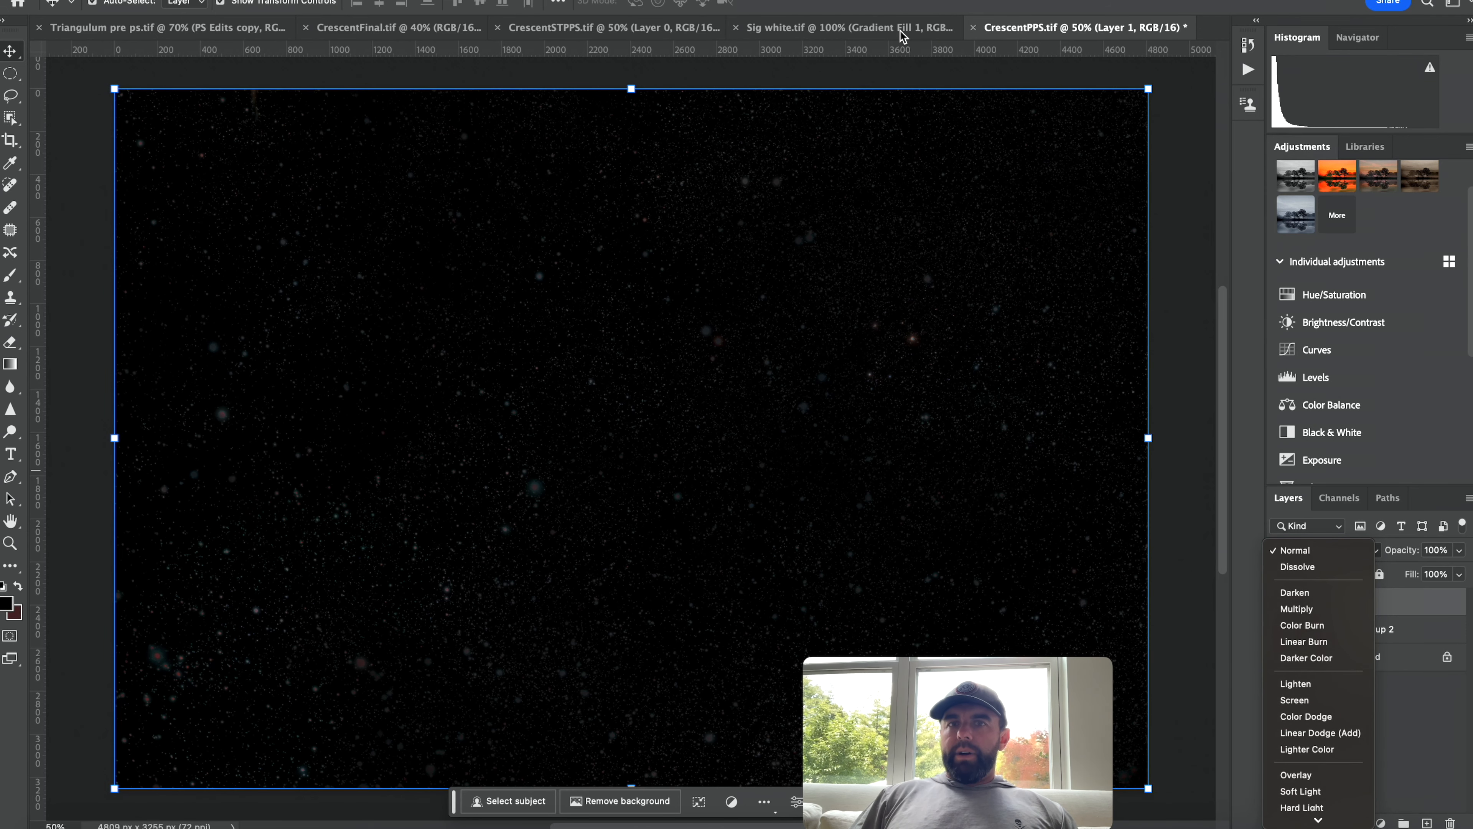
click(901, 36)
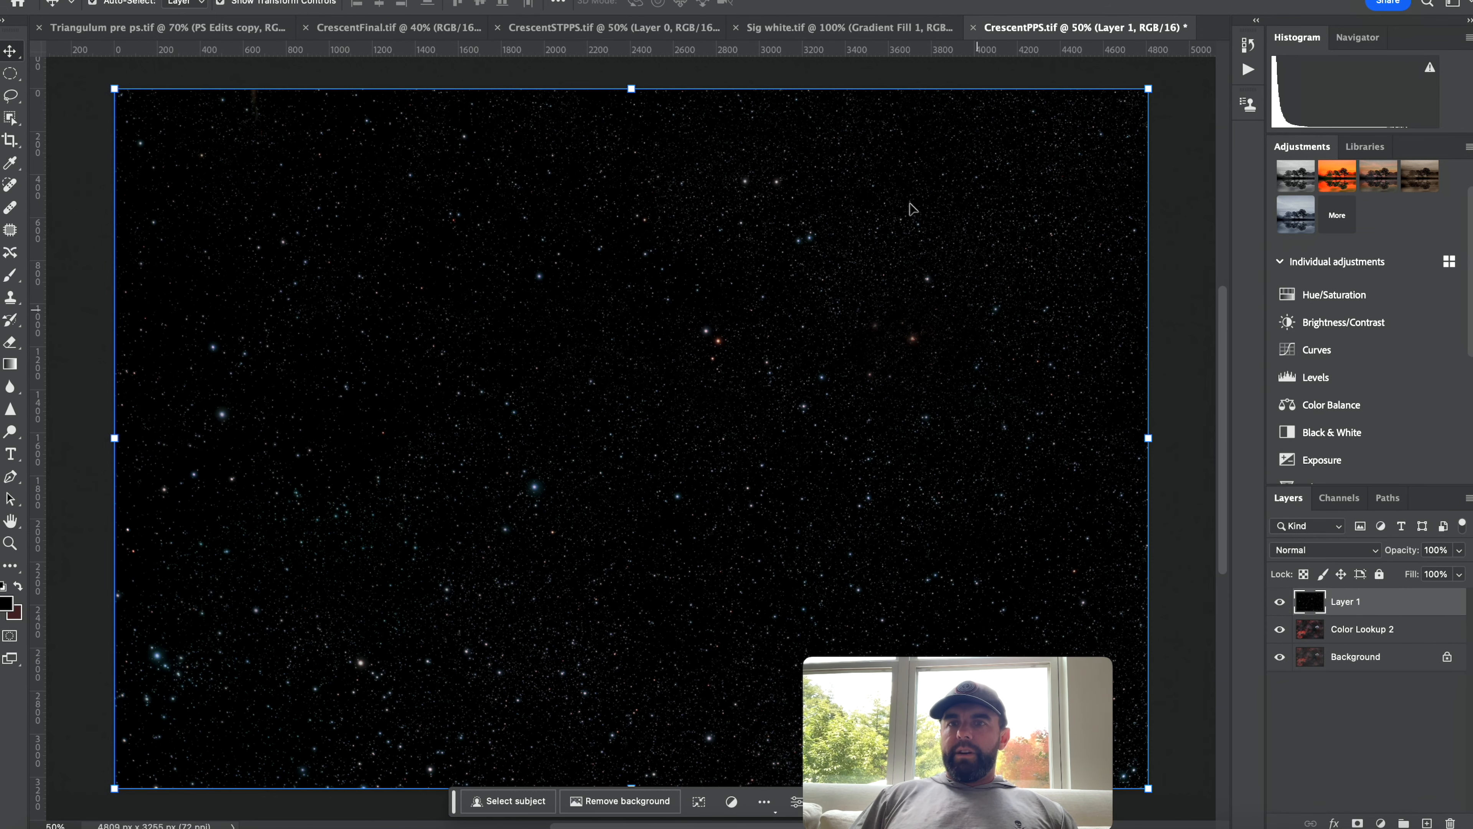
drag(1347, 598, 776, 417)
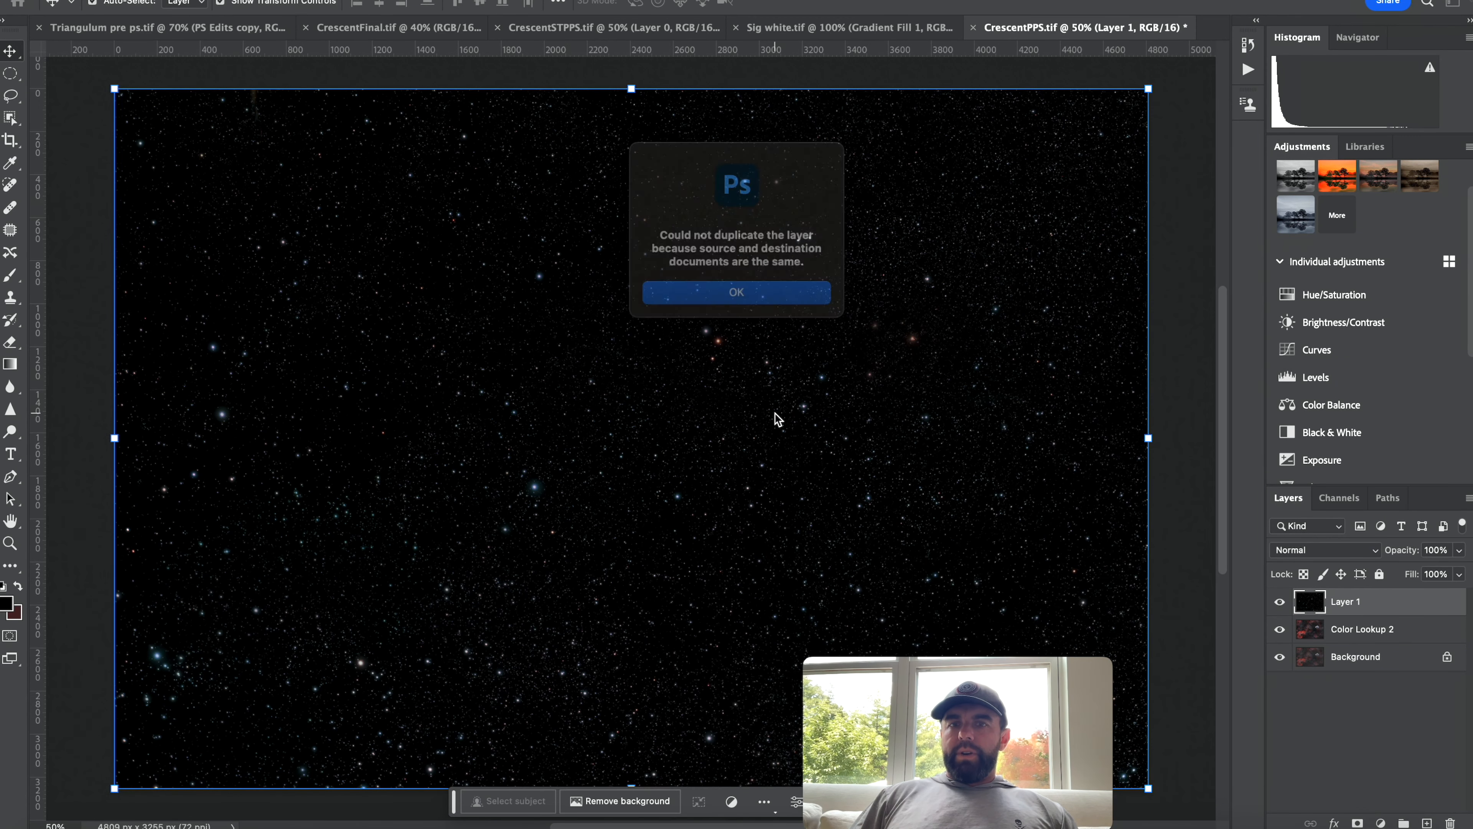
click(708, 293)
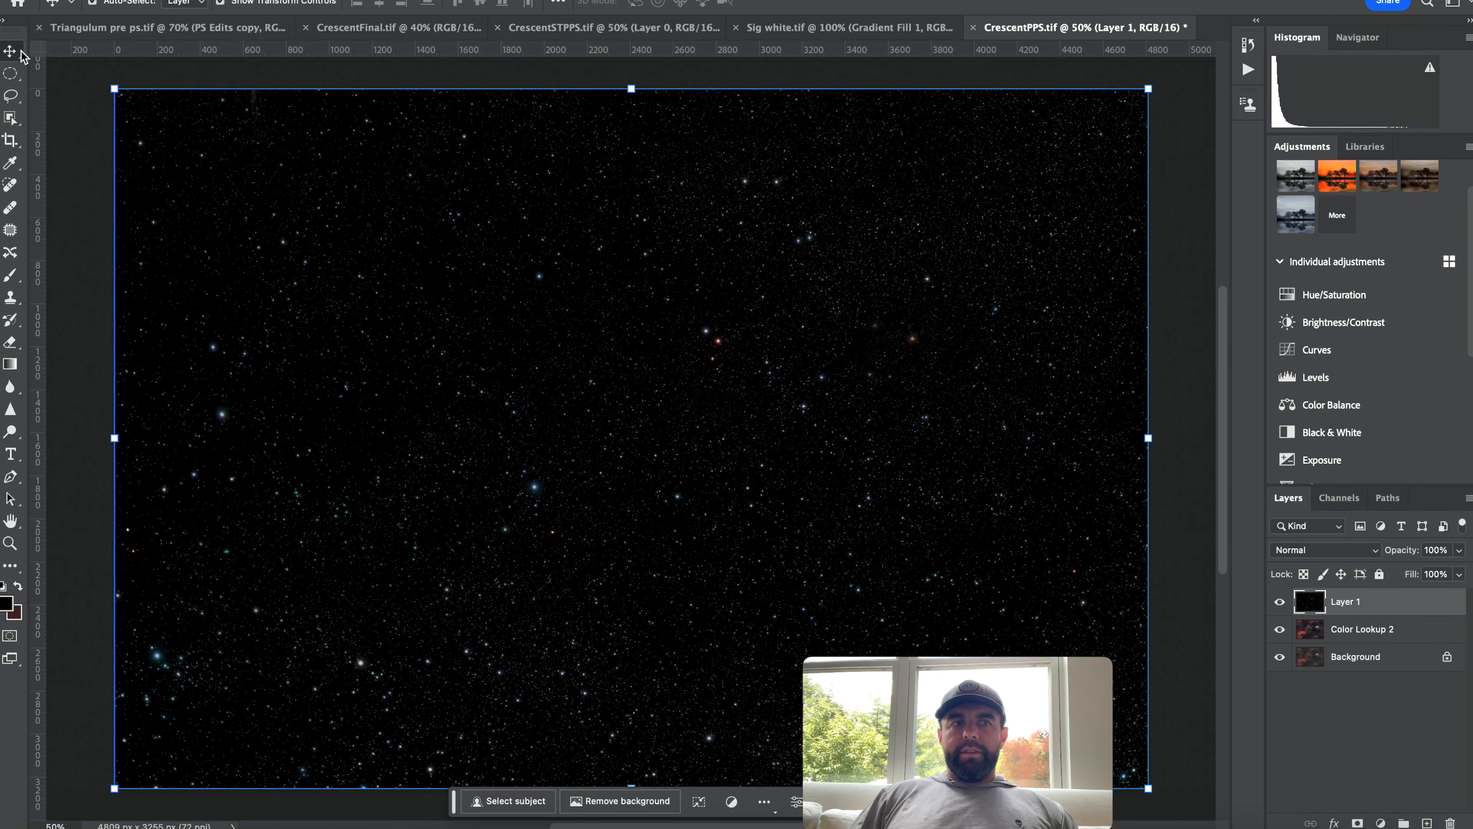
mouse_move(673, 419)
mouse_down()
mouse_move(545, 355)
mouse_move(703, 467)
mouse_move(691, 436)
mouse_move(657, 422)
mouse_move(684, 426)
mouse_up()
Set the star layer's blend mode to Screen.
click(1377, 556)
click(1376, 555)
click(1377, 556)
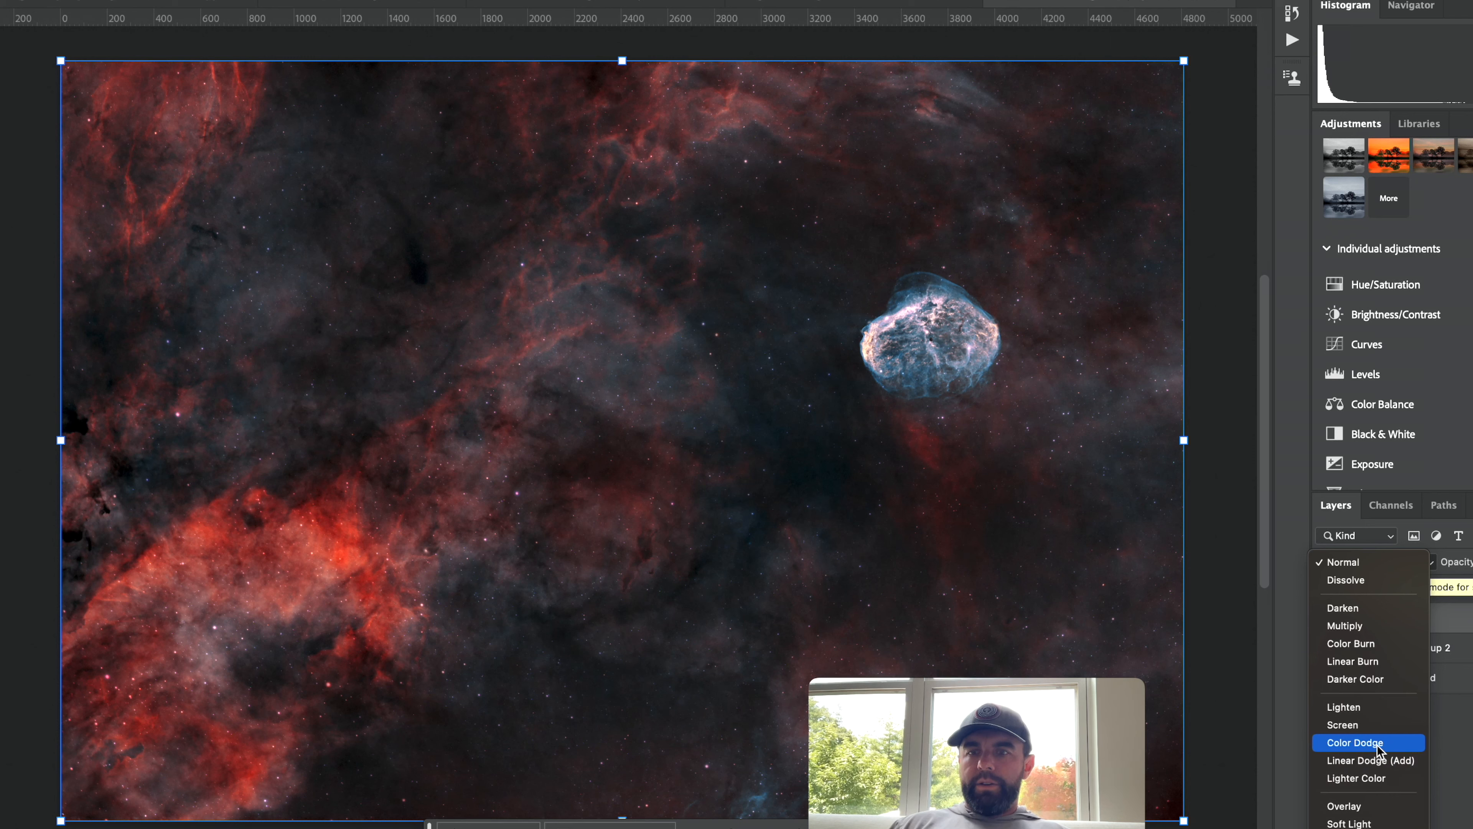
click(1364, 728)
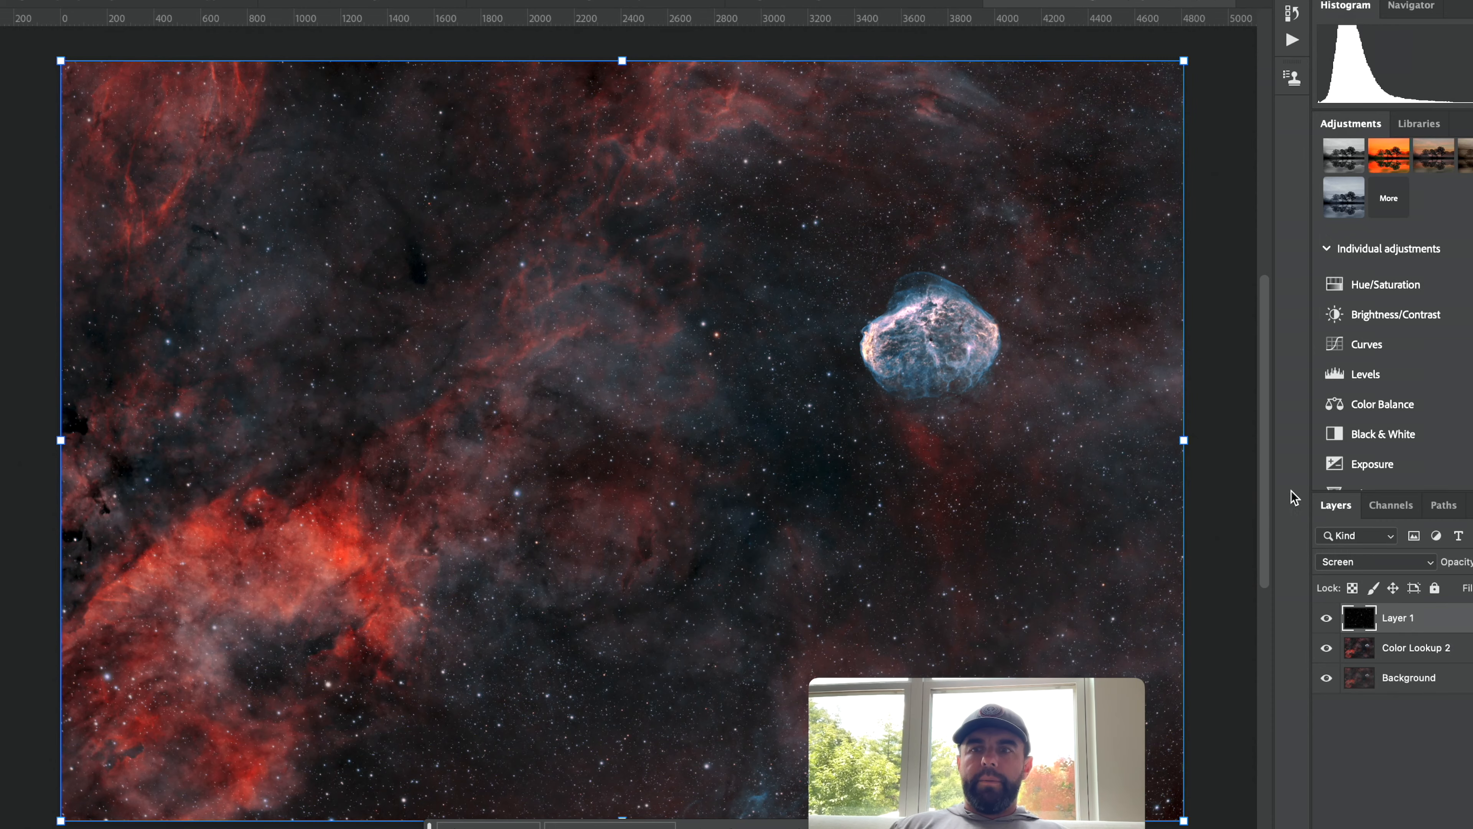
Open the Actions panel and run the Starizona Star Killer action on the star layer.
click(374, 50)
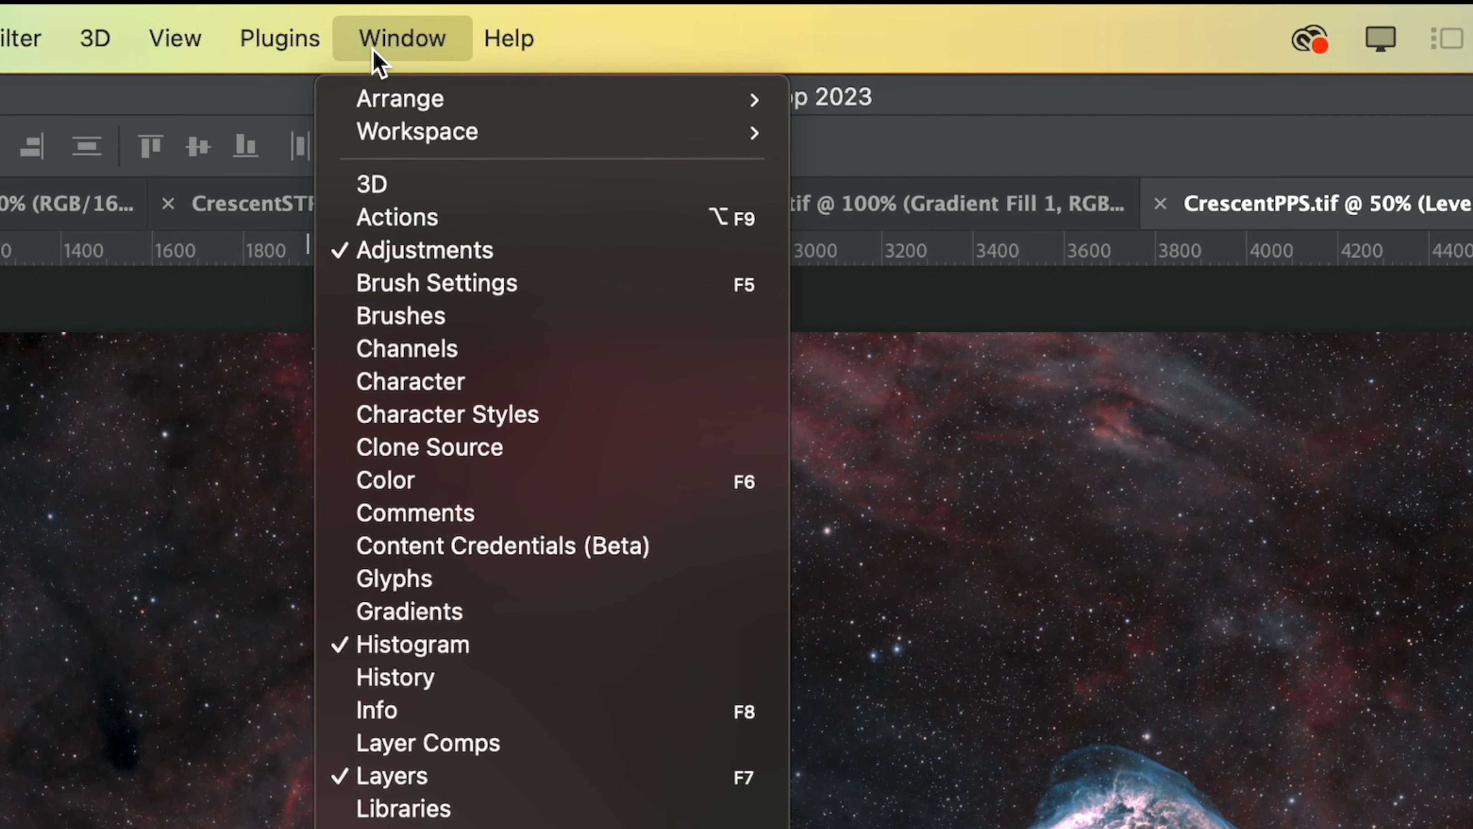
click(400, 219)
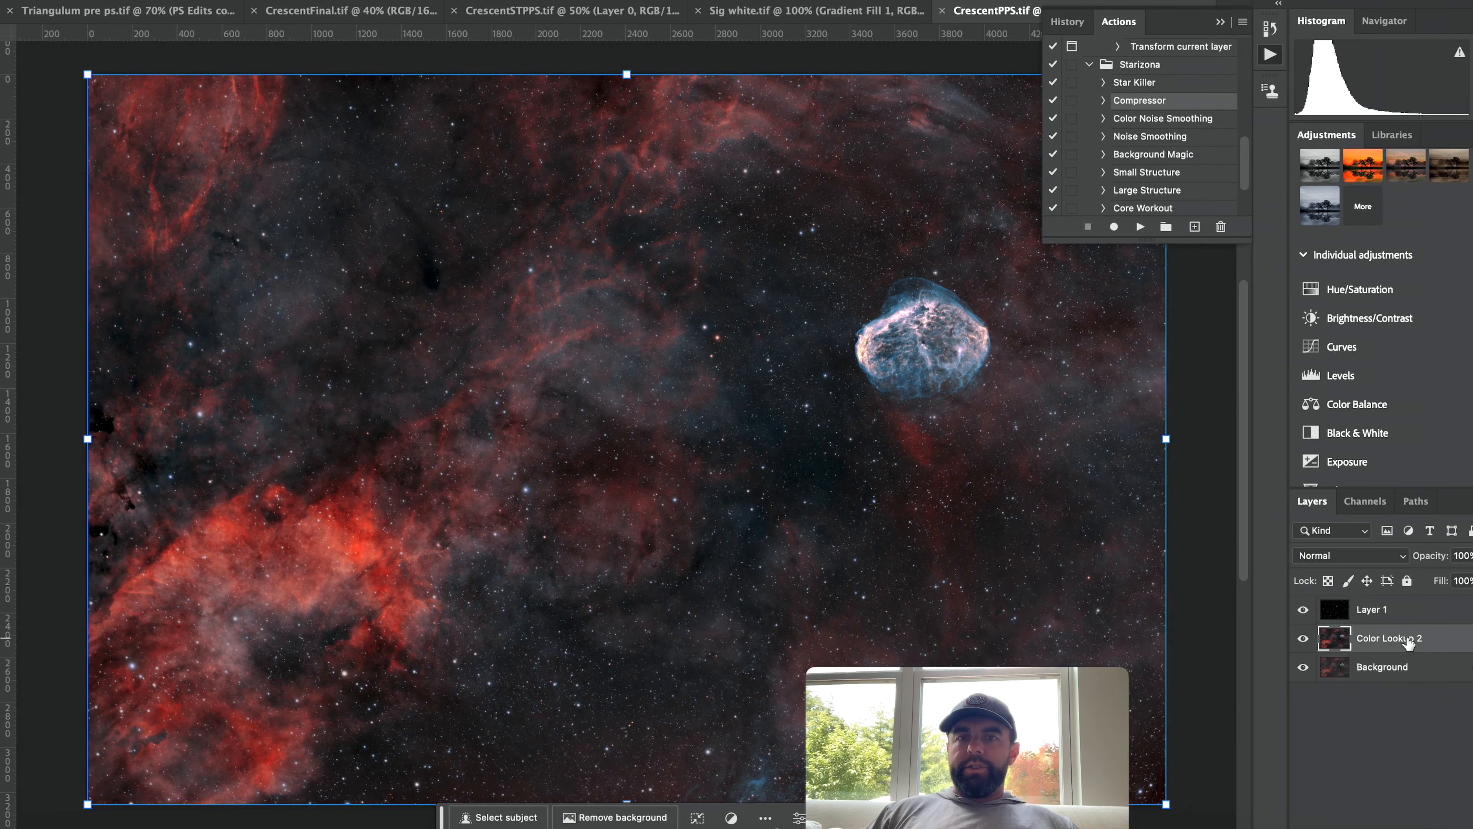
click(1376, 612)
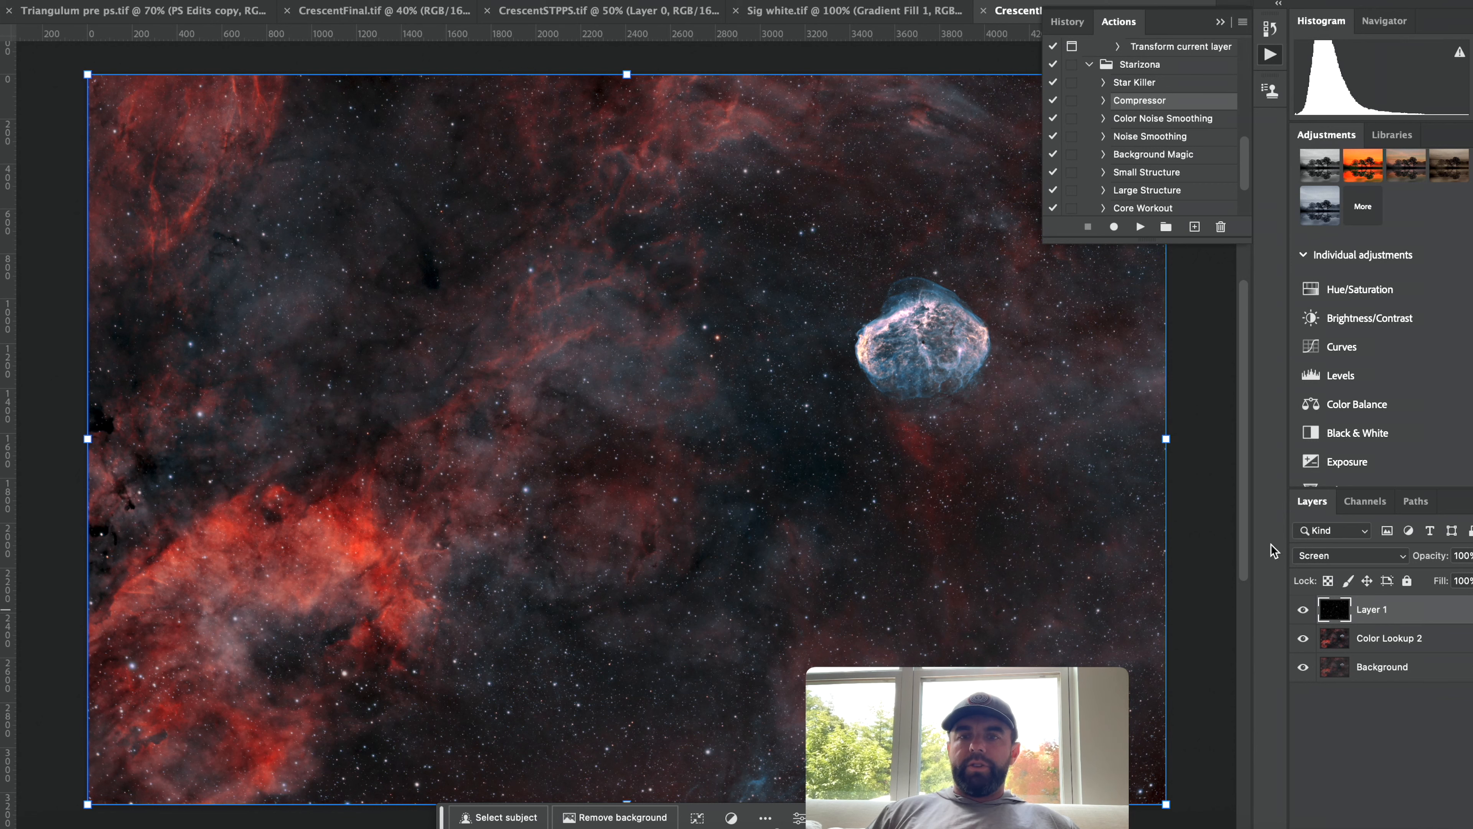
click(1135, 82)
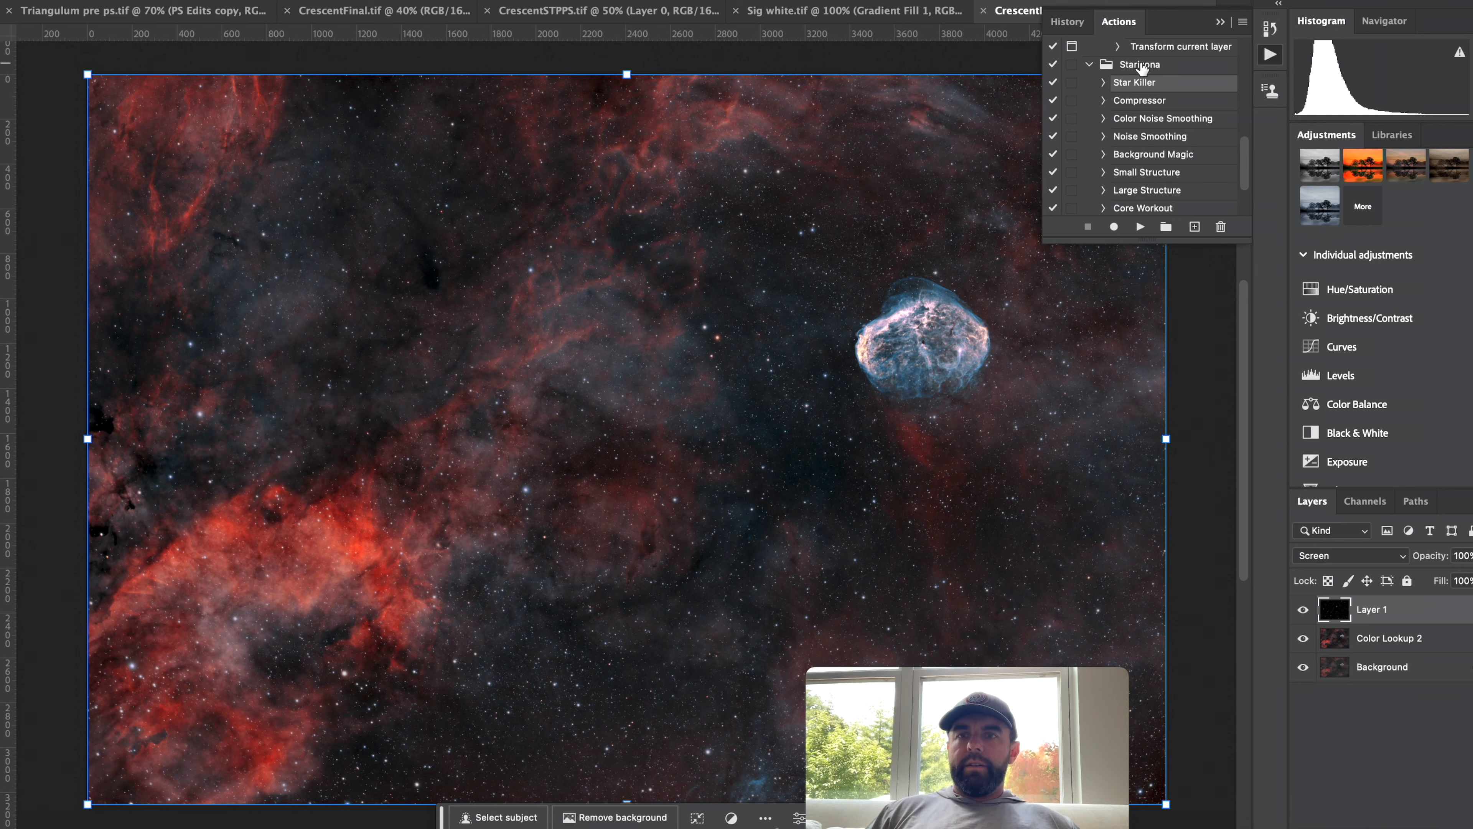
click(1140, 227)
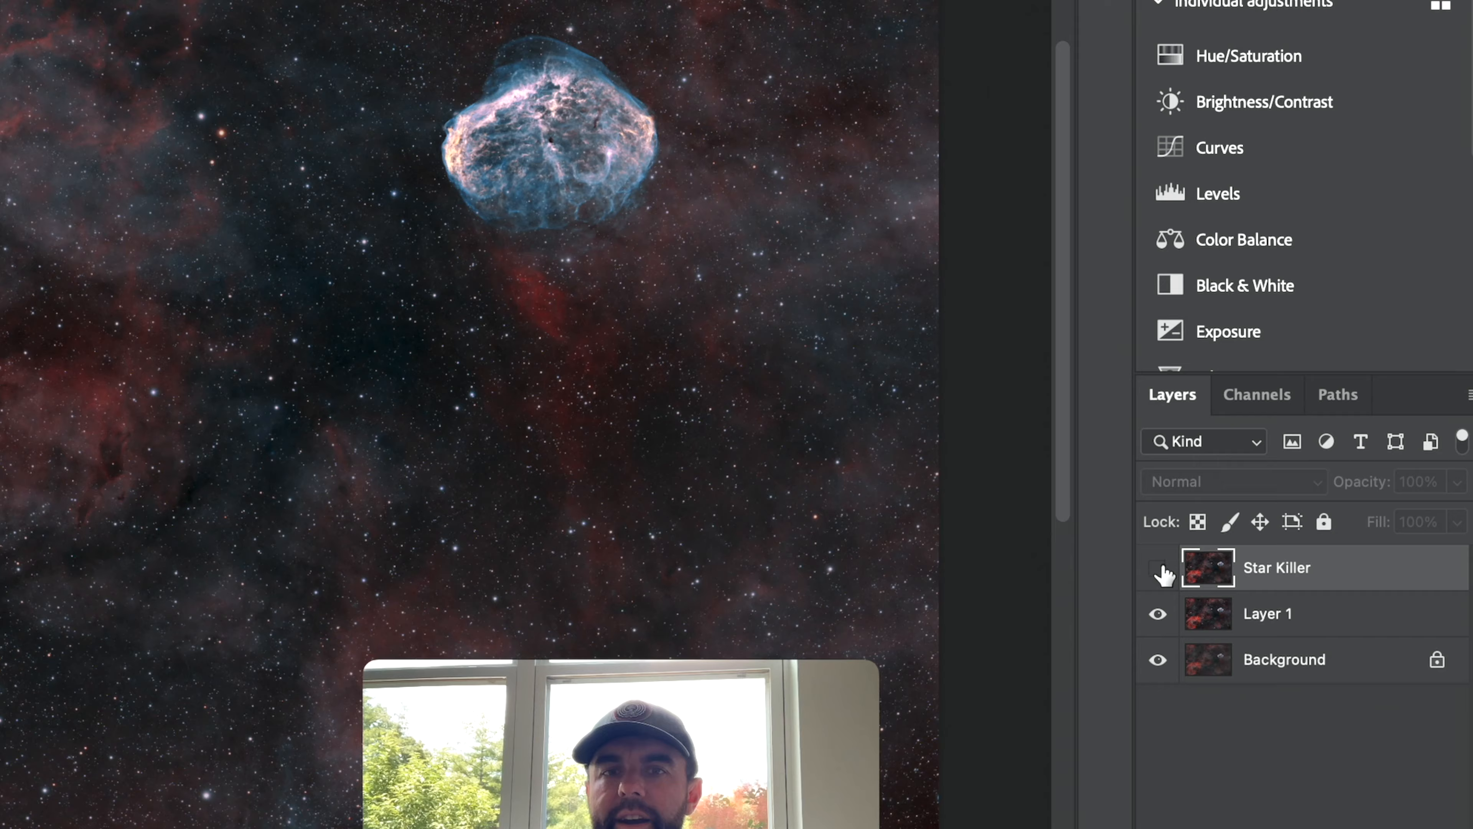
Evaluate the Star Killer layer on and off at 51% opacity, then delete it.
click(1158, 568)
click(1158, 569)
click(1146, 566)
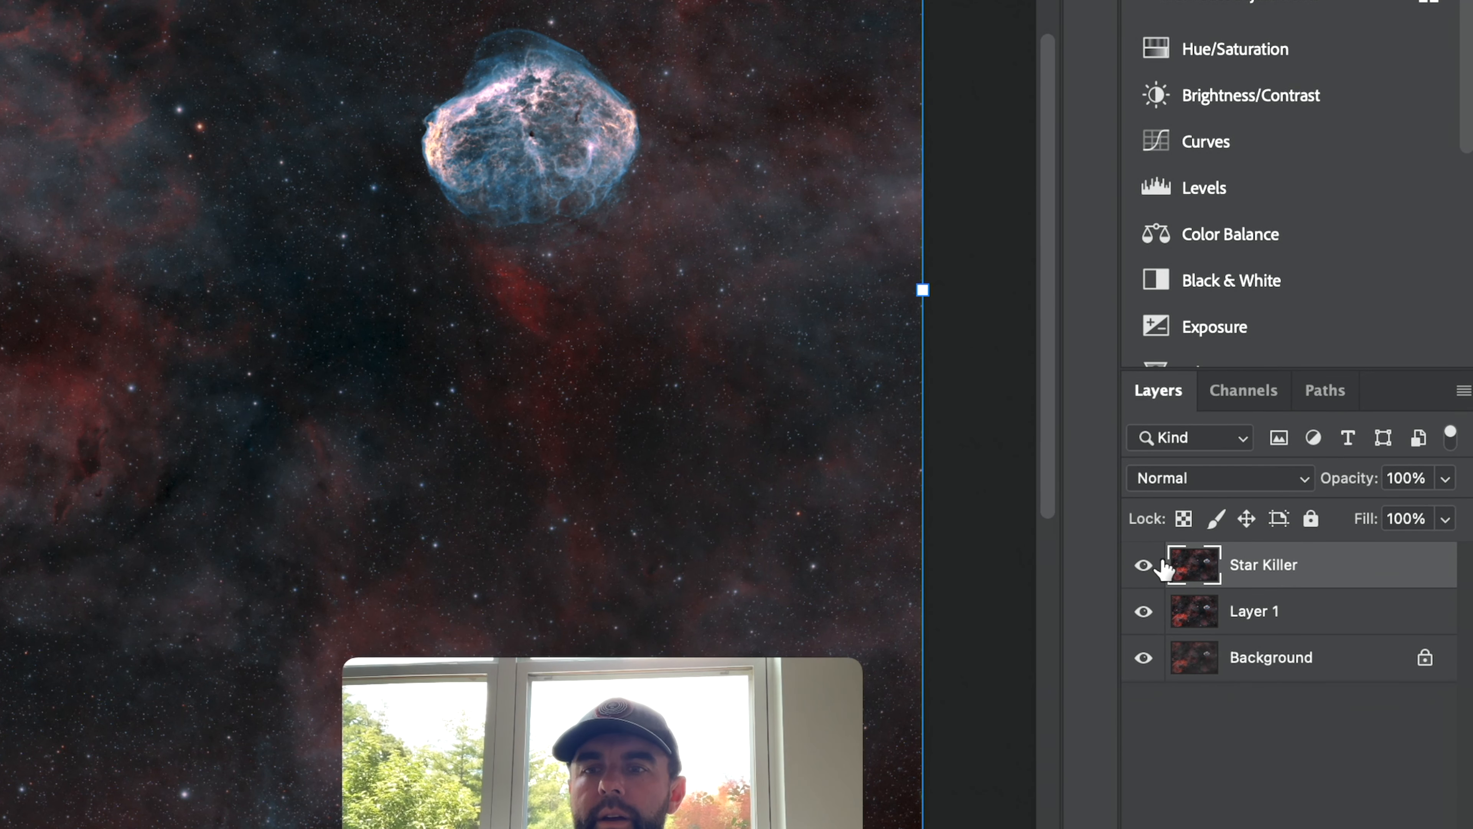
click(1151, 565)
click(1154, 565)
click(1445, 477)
drag(1438, 505, 1383, 510)
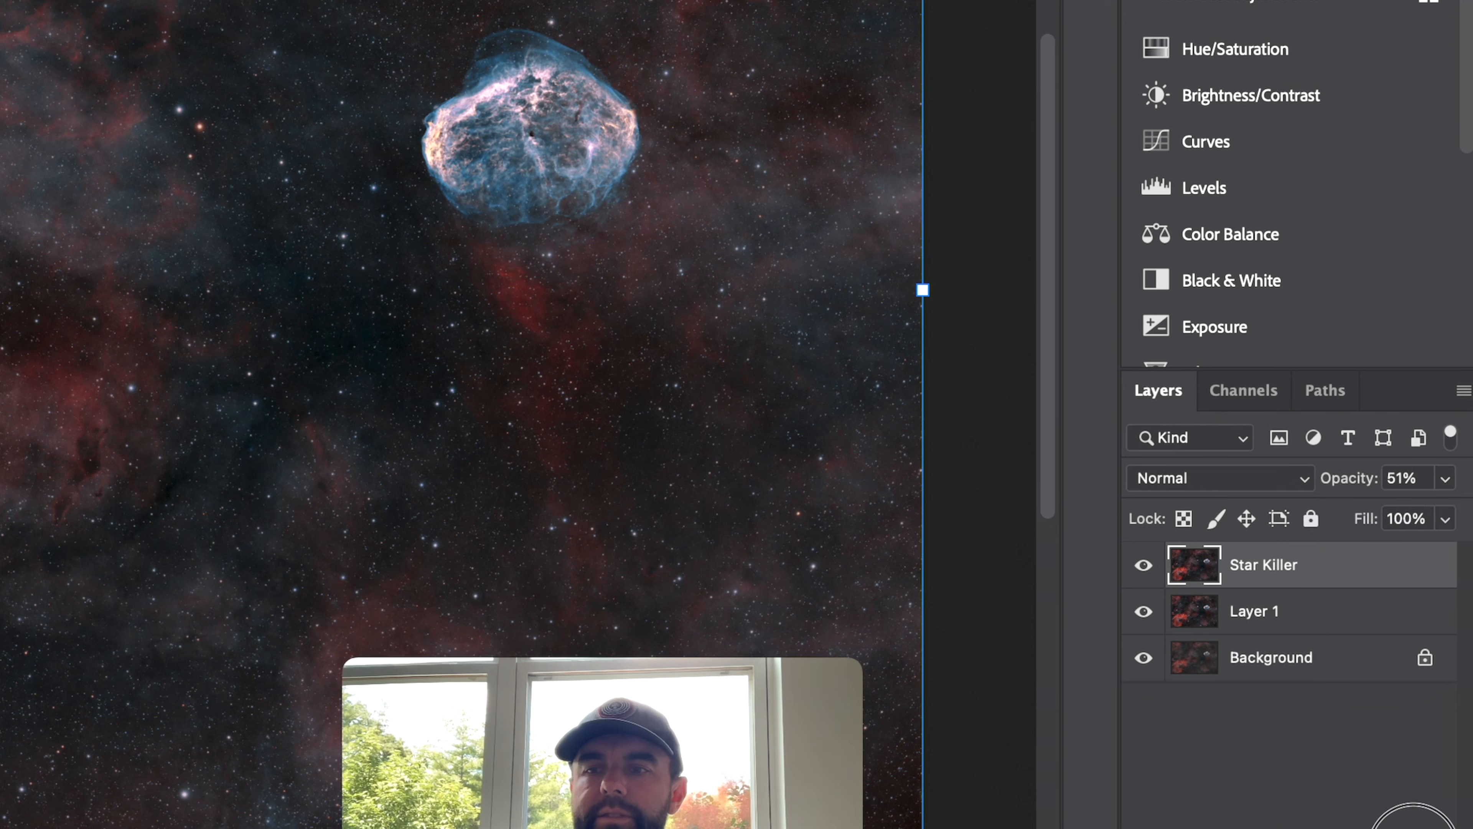
key(Delete)
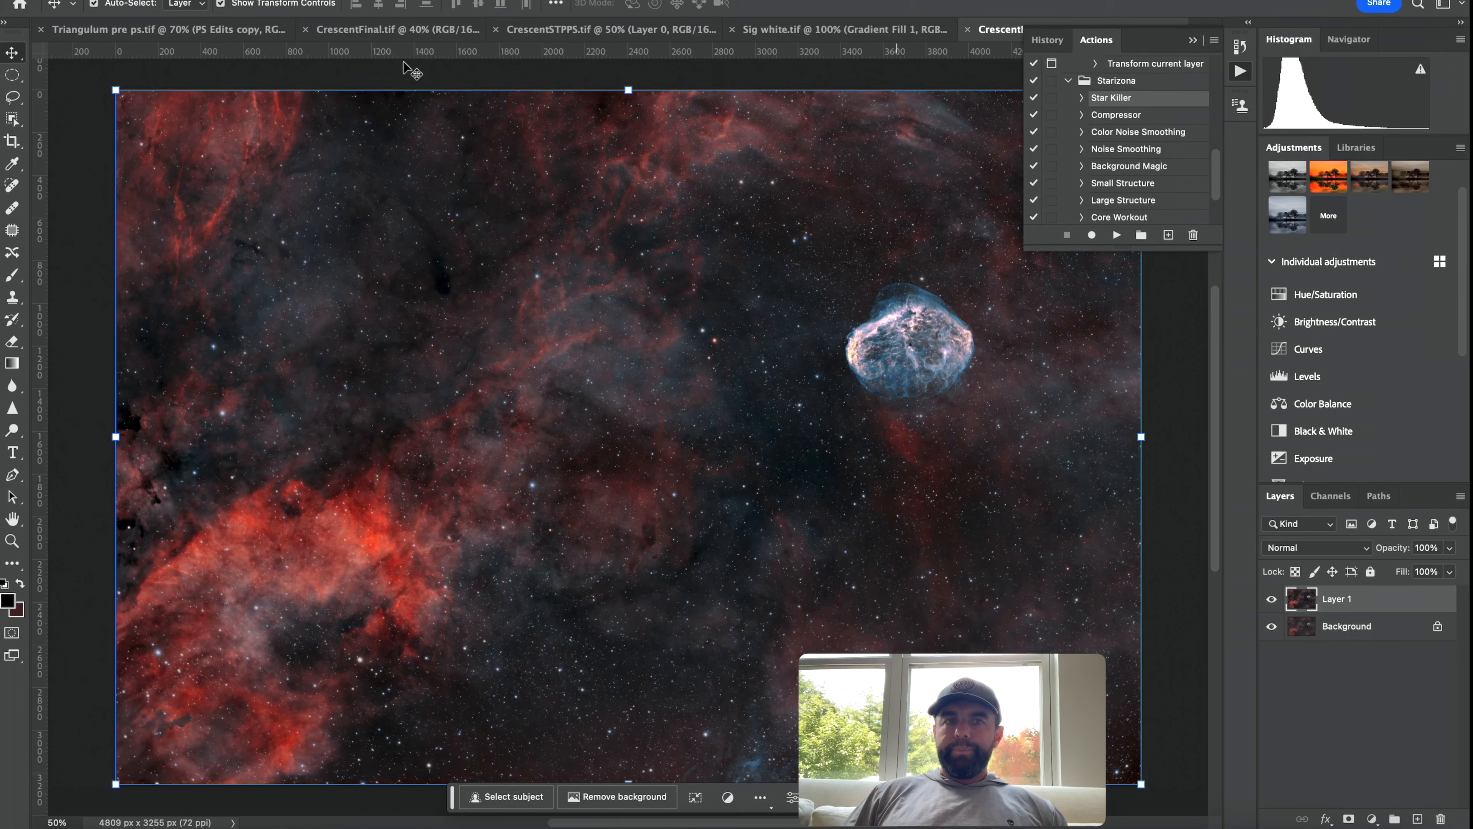
Open the Triangulum document at 38% zoom and compare its PS Edits copy layer on and off.
click(201, 30)
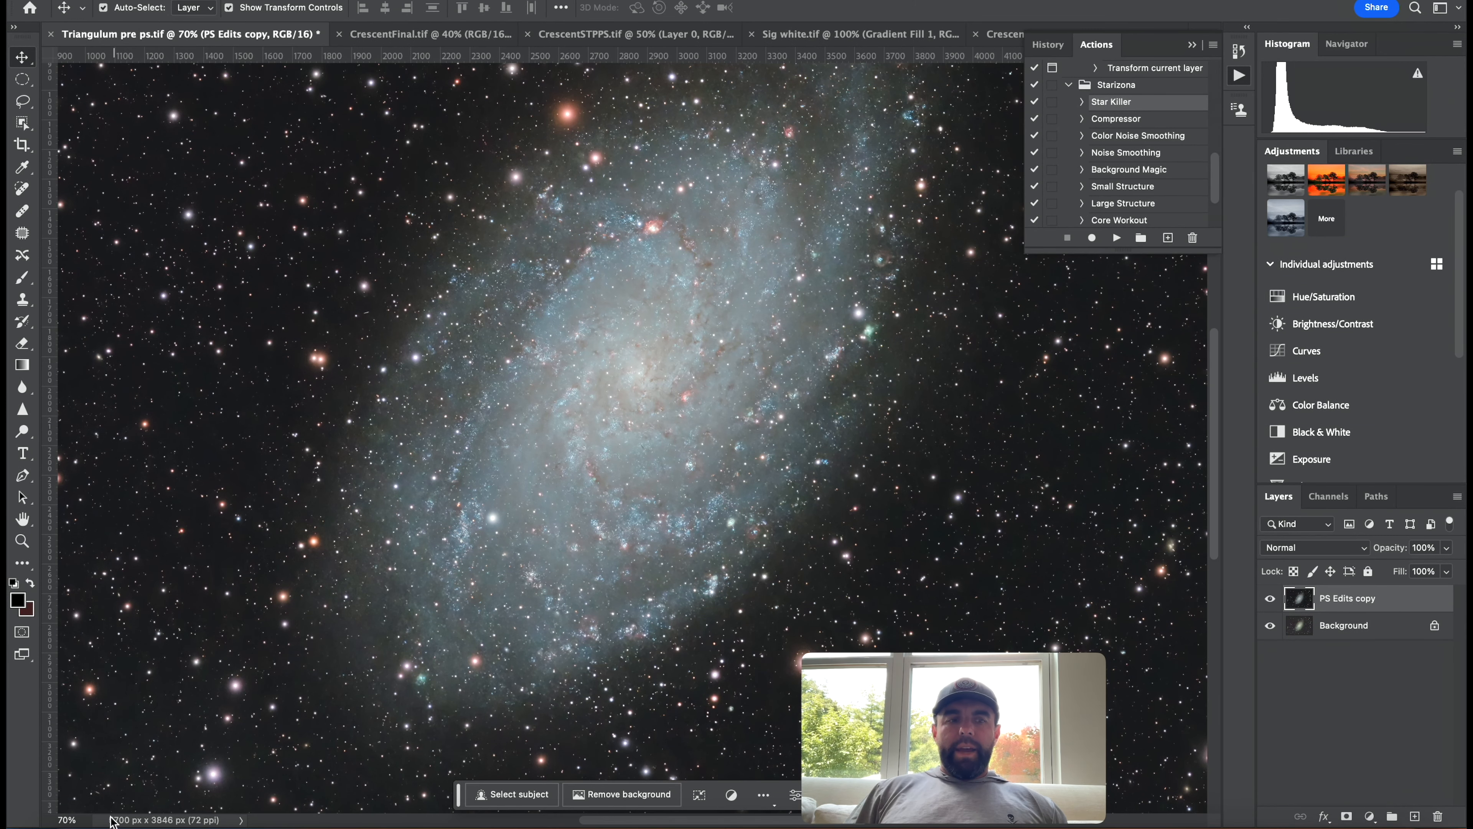
click(82, 818)
text(3)
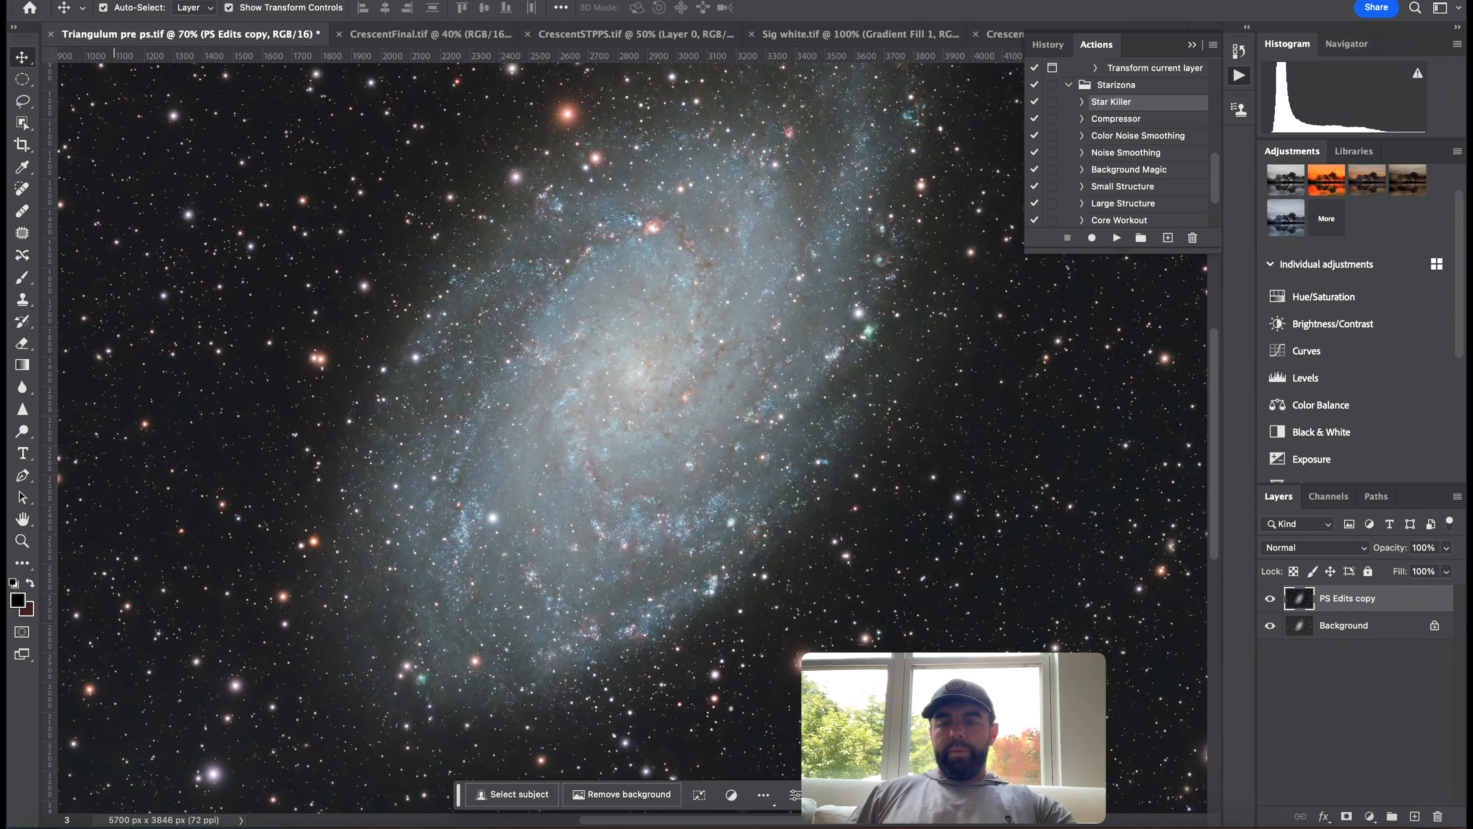
text(8)
key(Return)
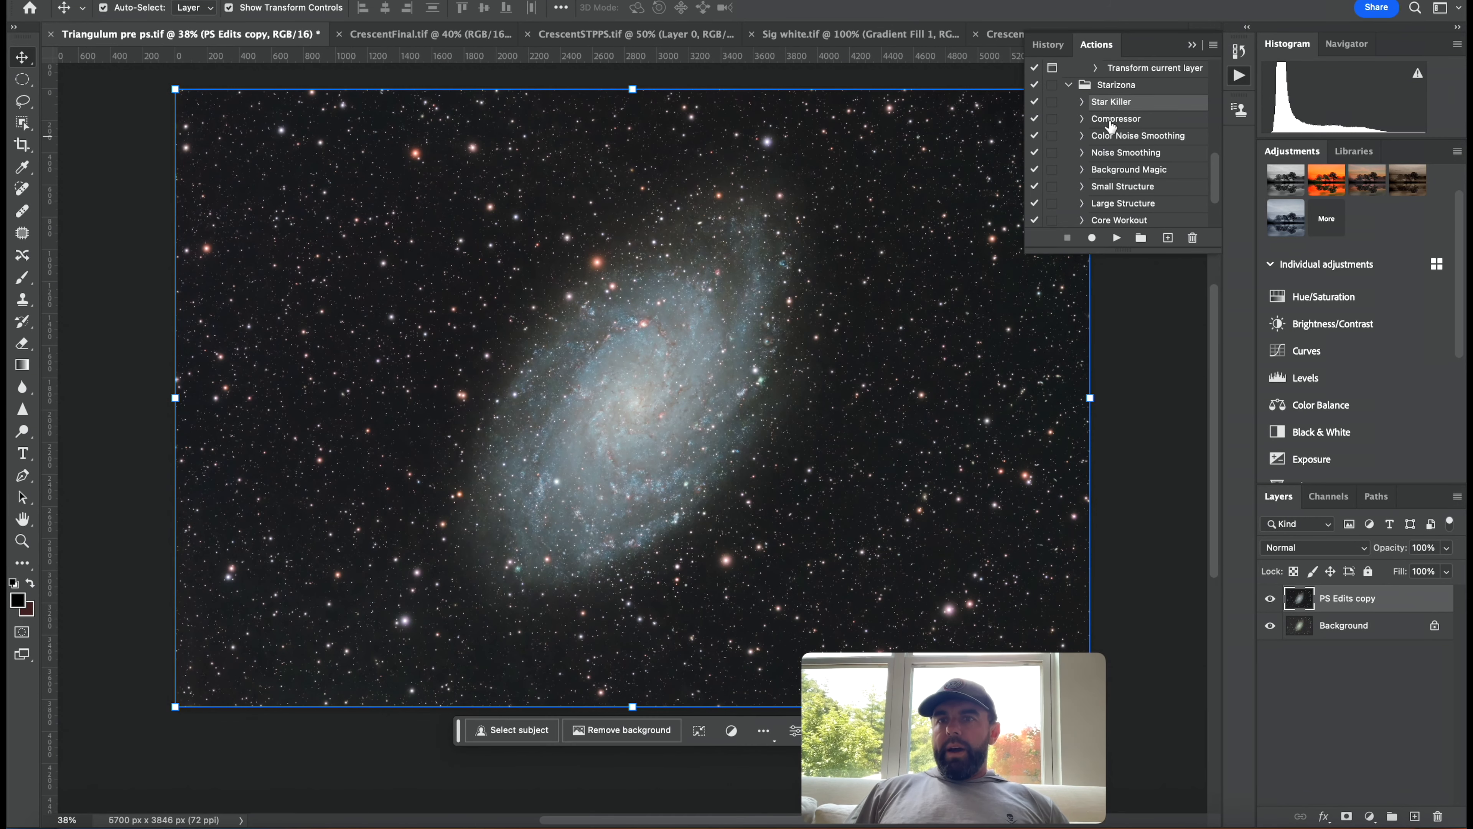
click(1271, 598)
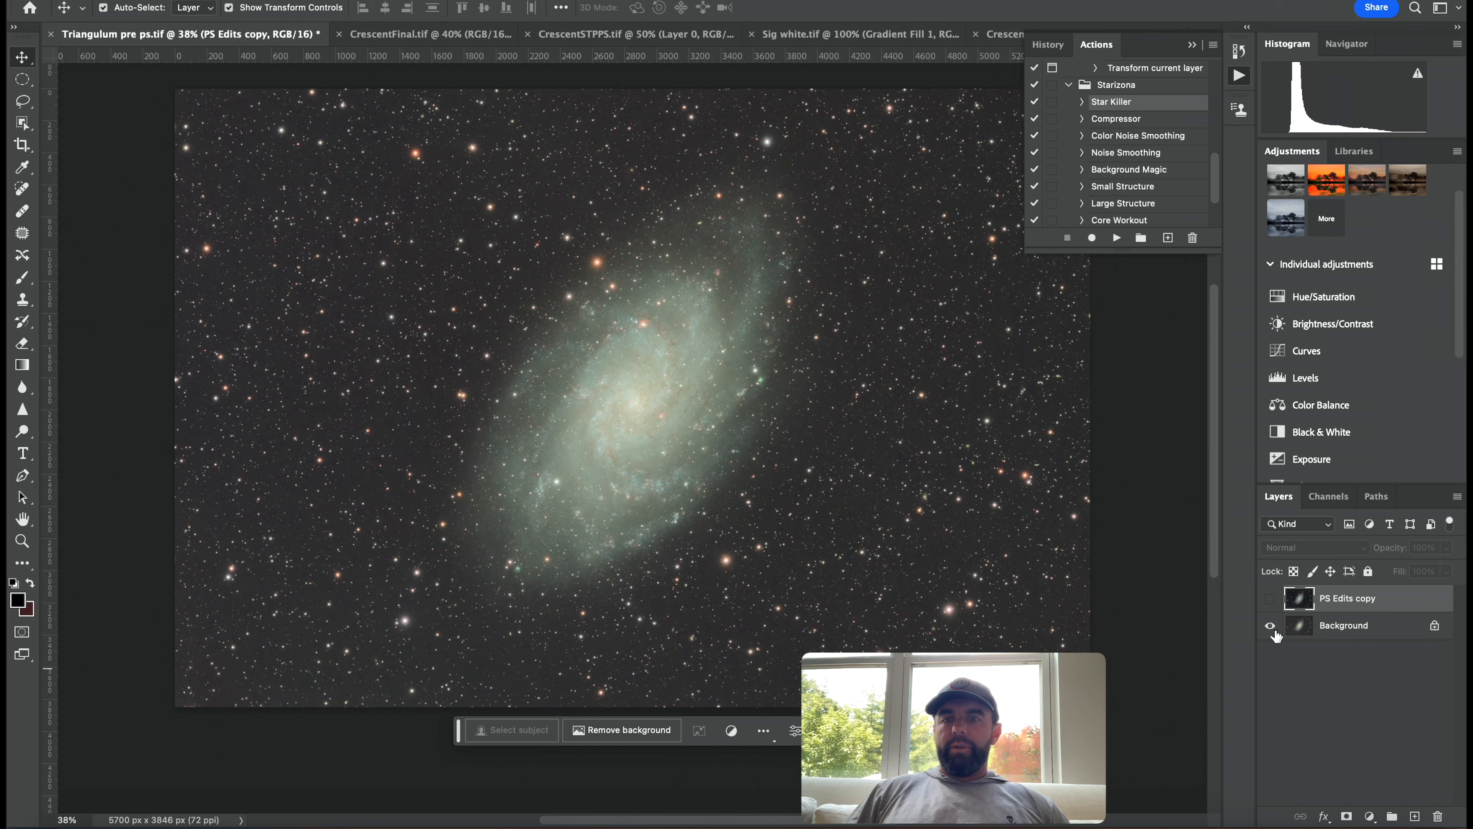
click(1270, 598)
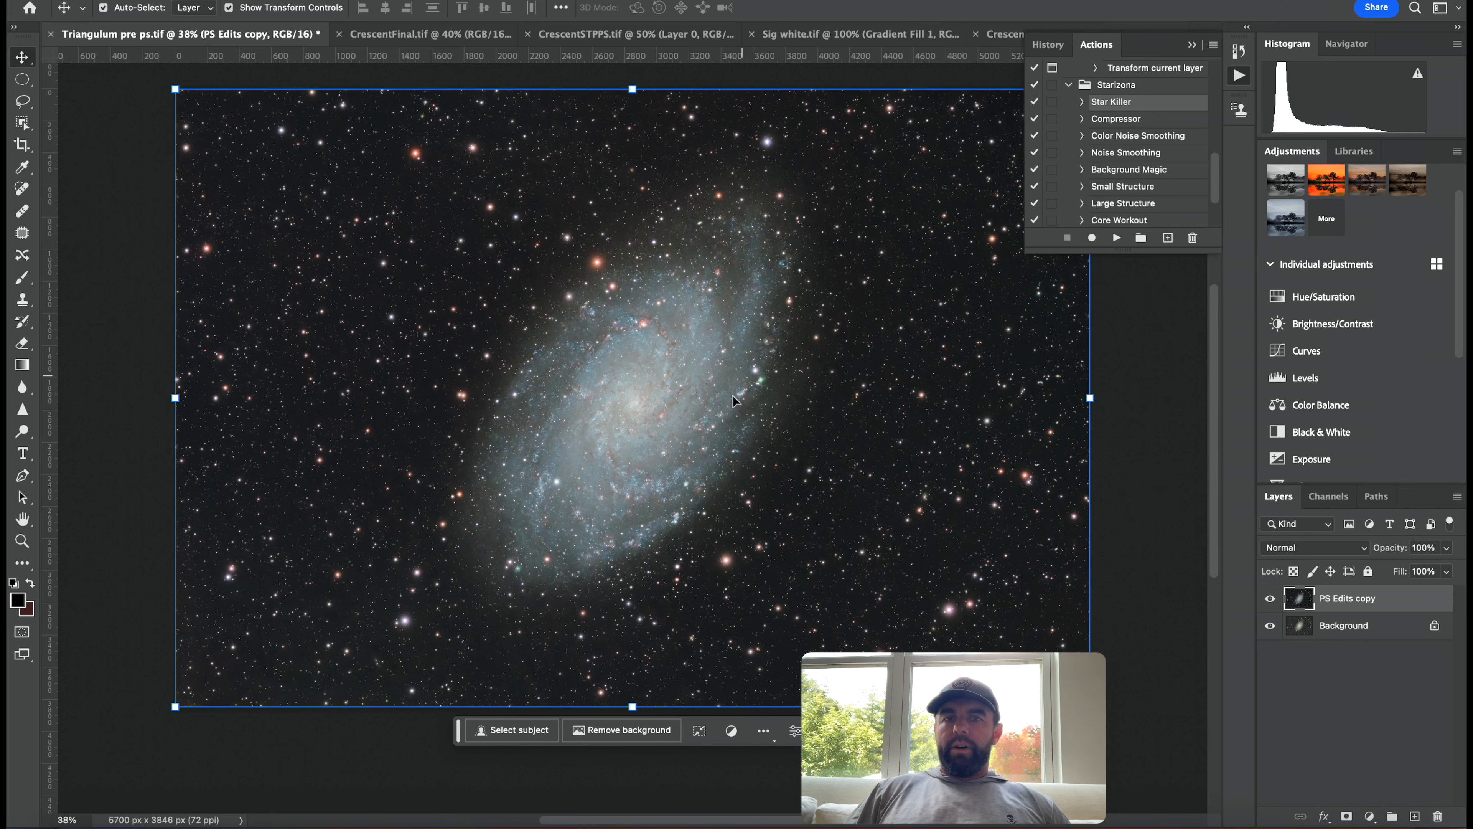
scroll(1218, 180, down, 2)
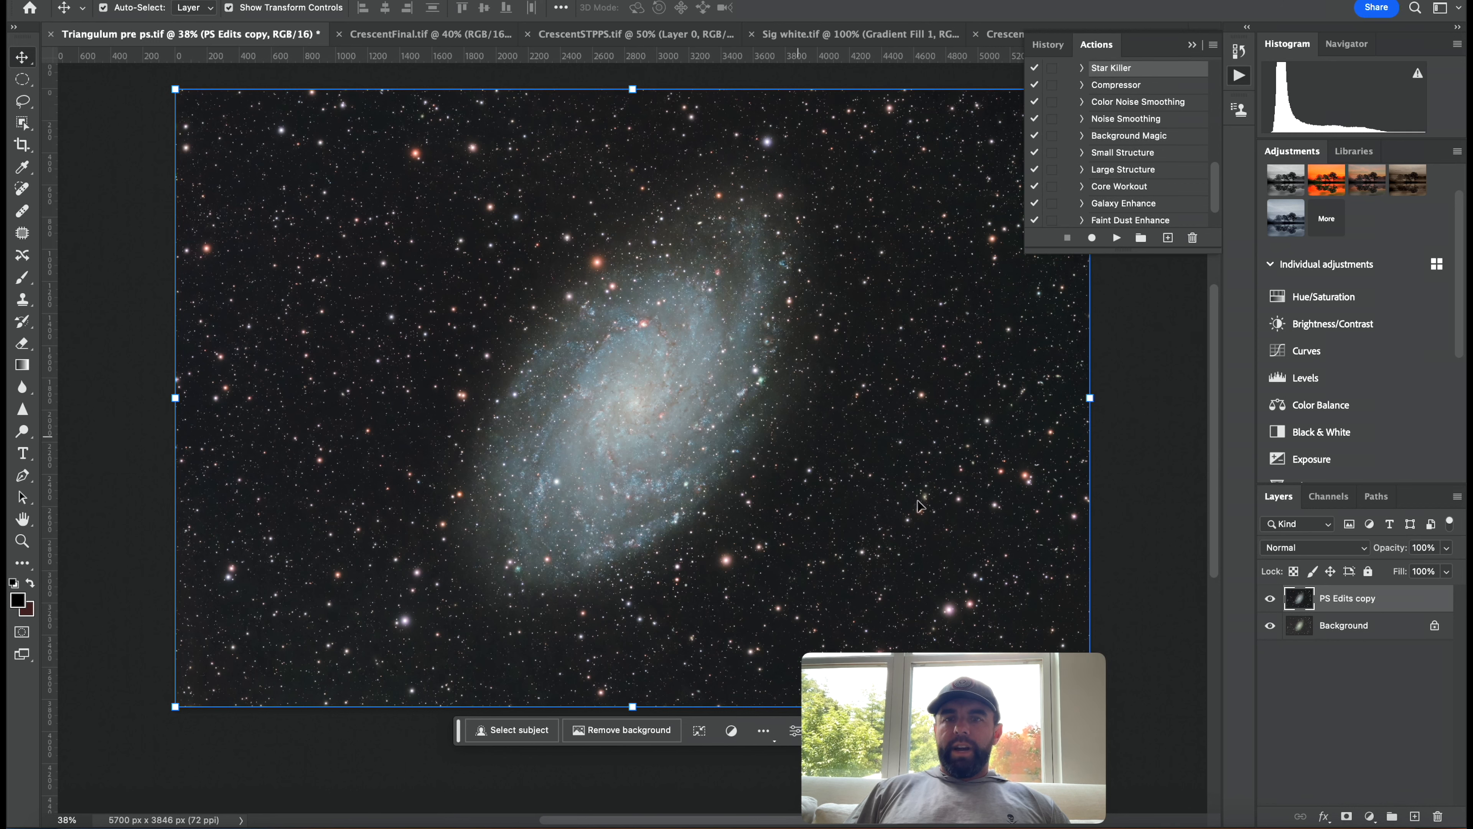
alt+click(1270, 625)
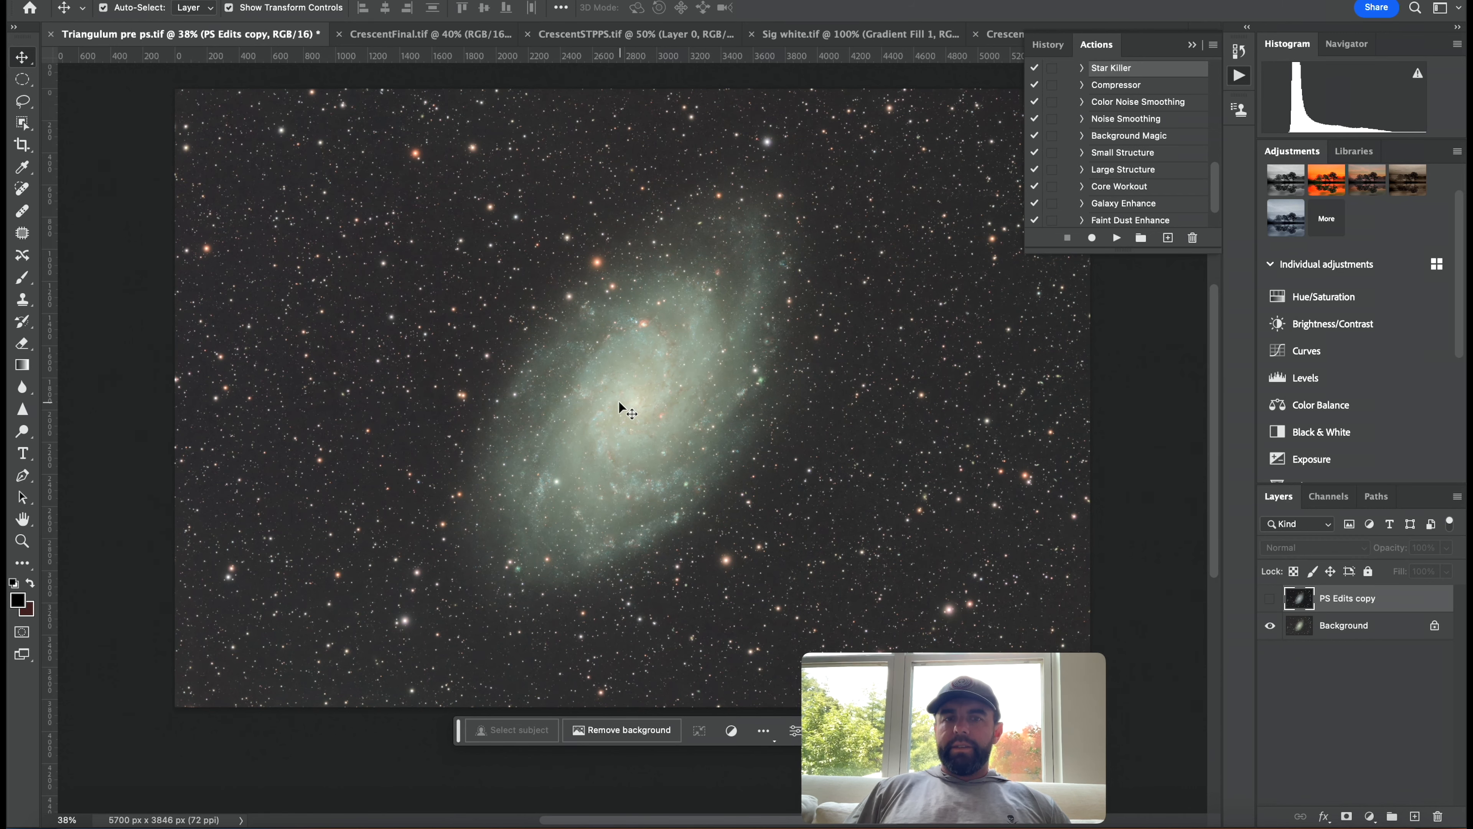
click(1269, 598)
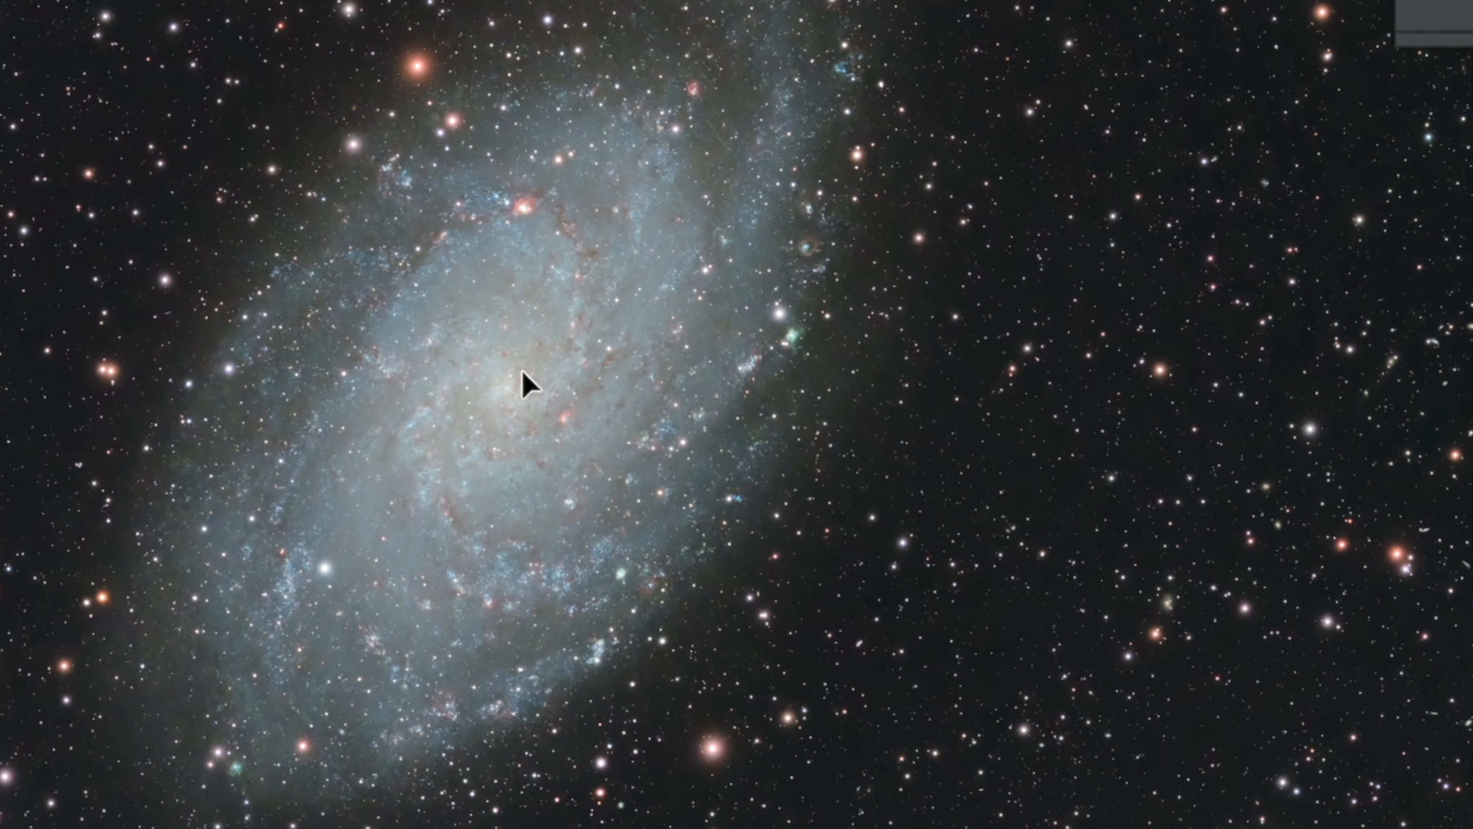
click(510, 383)
mouse_move(526, 427)
mouse_down()
mouse_move(566, 394)
mouse_move(537, 401)
mouse_up()
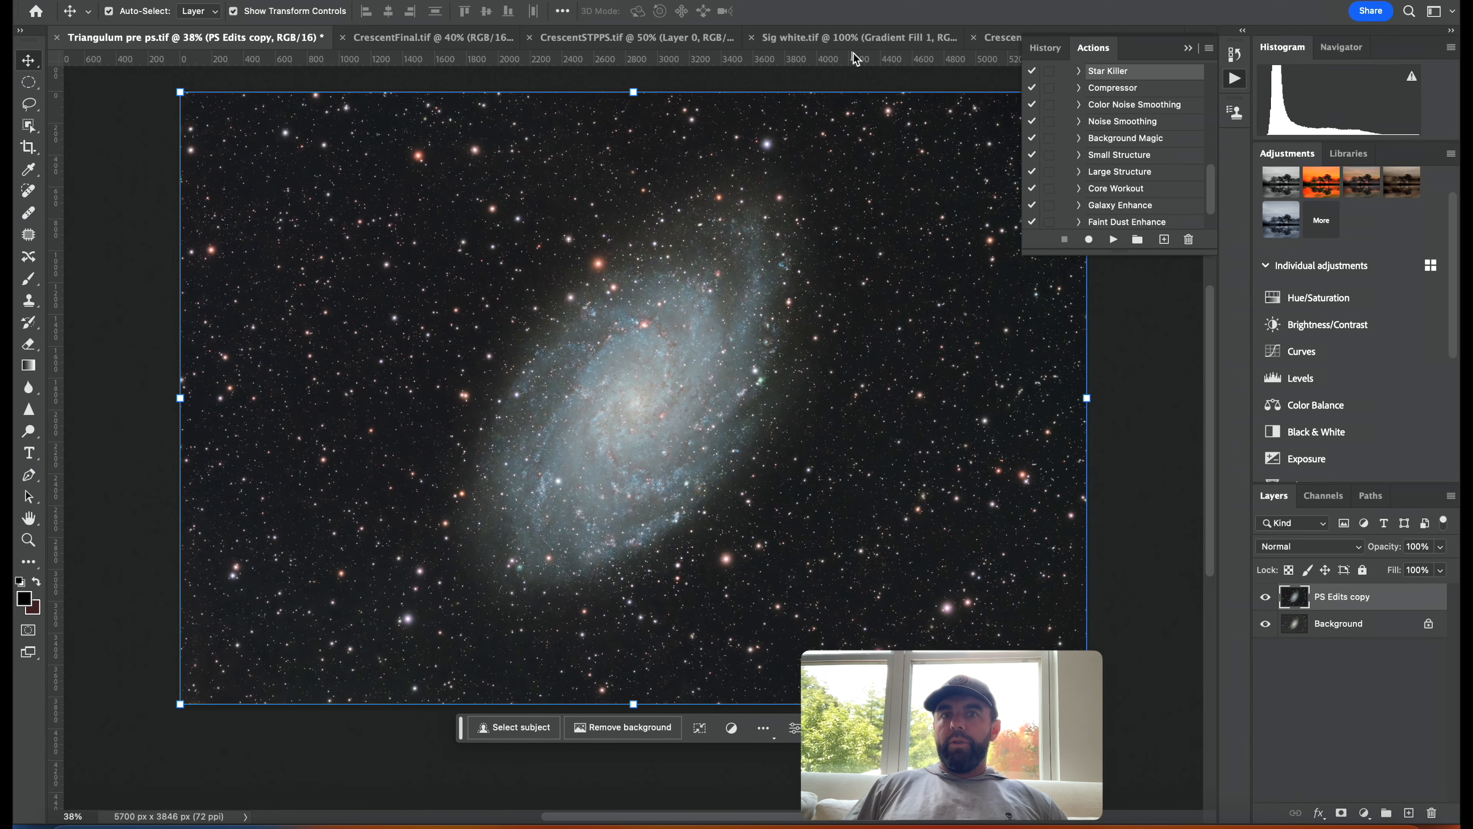
Copy the white signature layer from Sig white.tif into CrescentPPS.tif and place it near the bottom centre.
click(850, 37)
click(402, 39)
click(1189, 47)
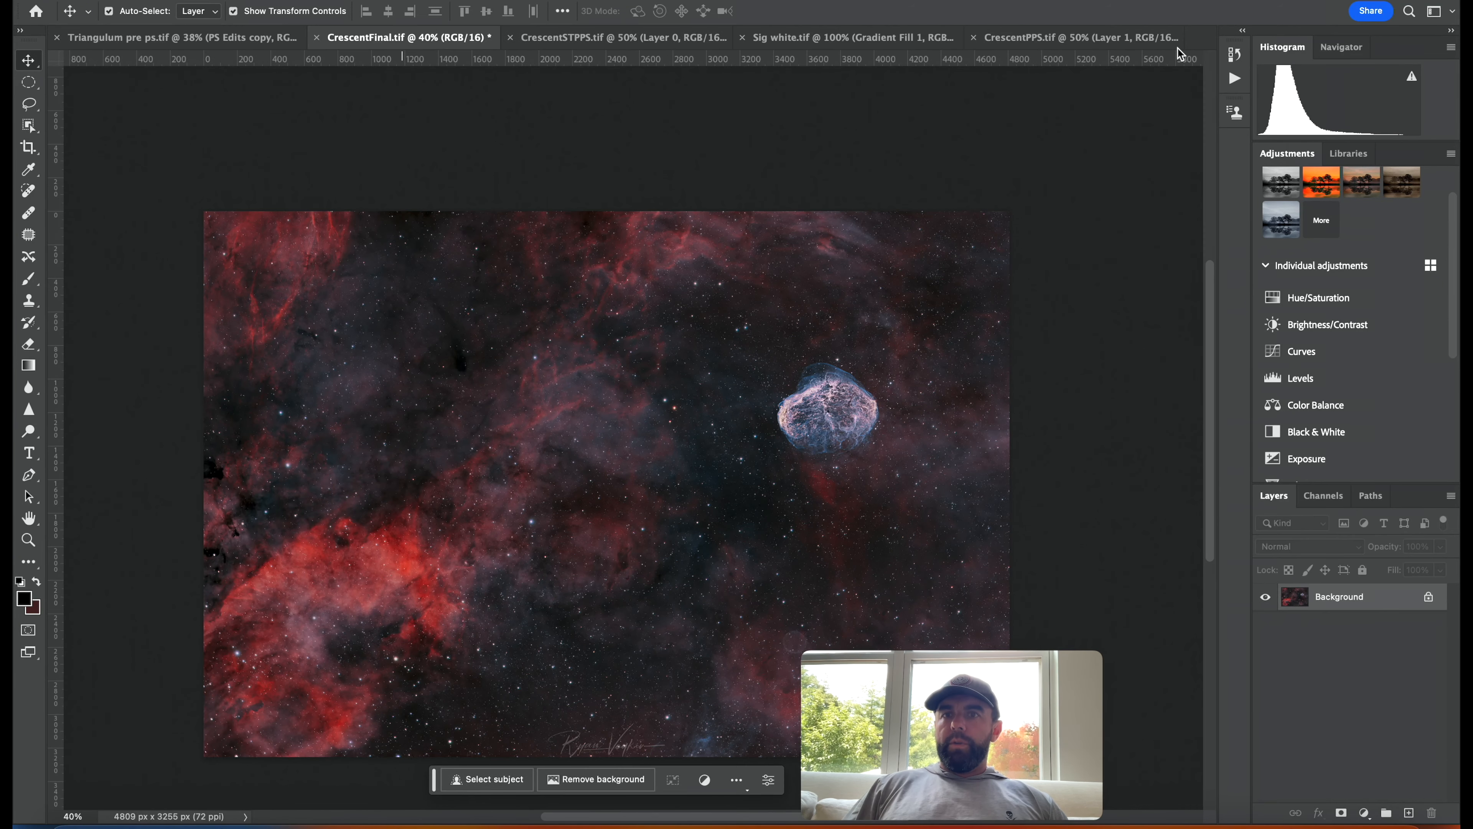
click(1030, 39)
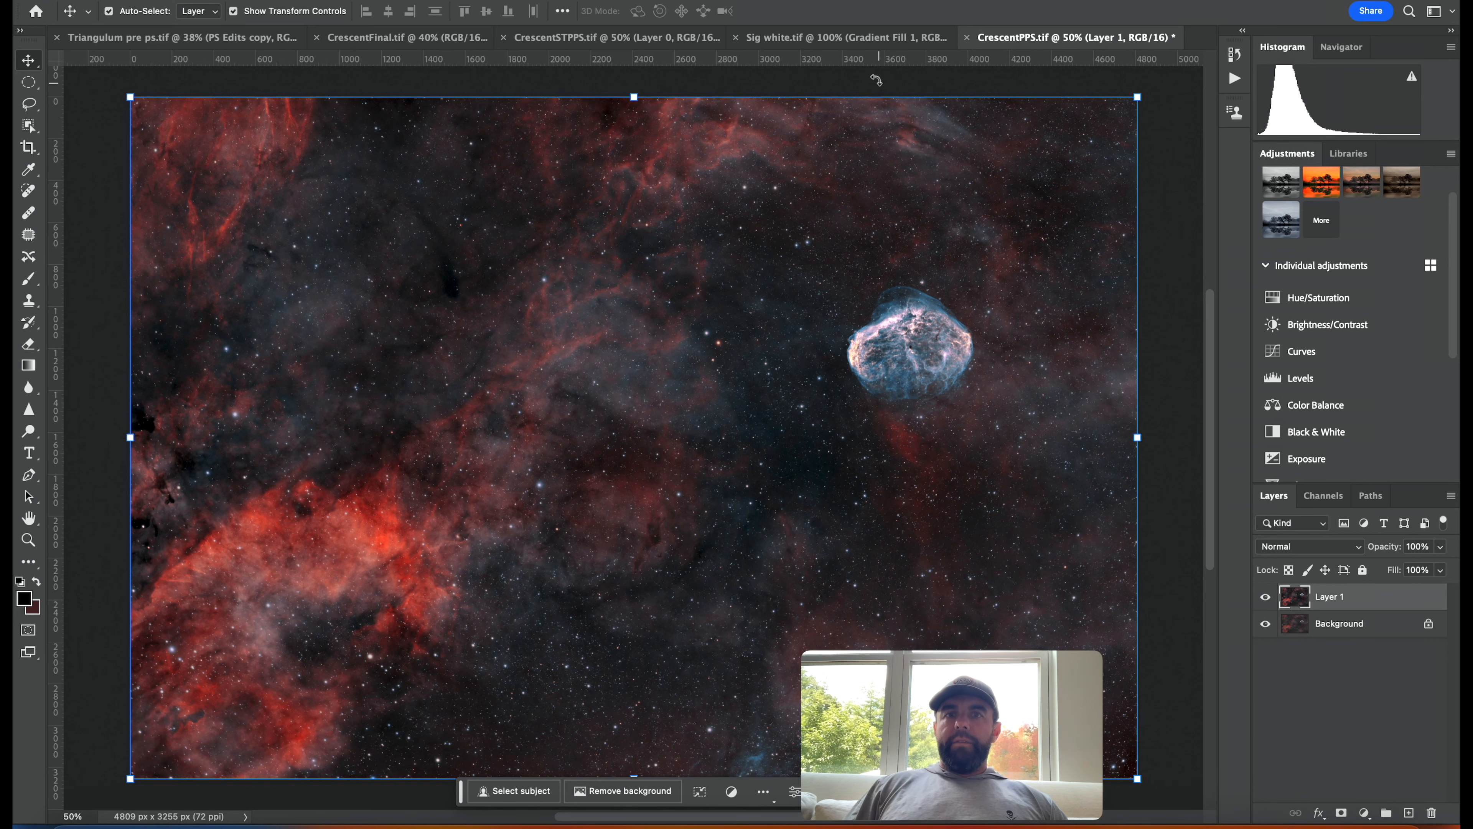
click(839, 39)
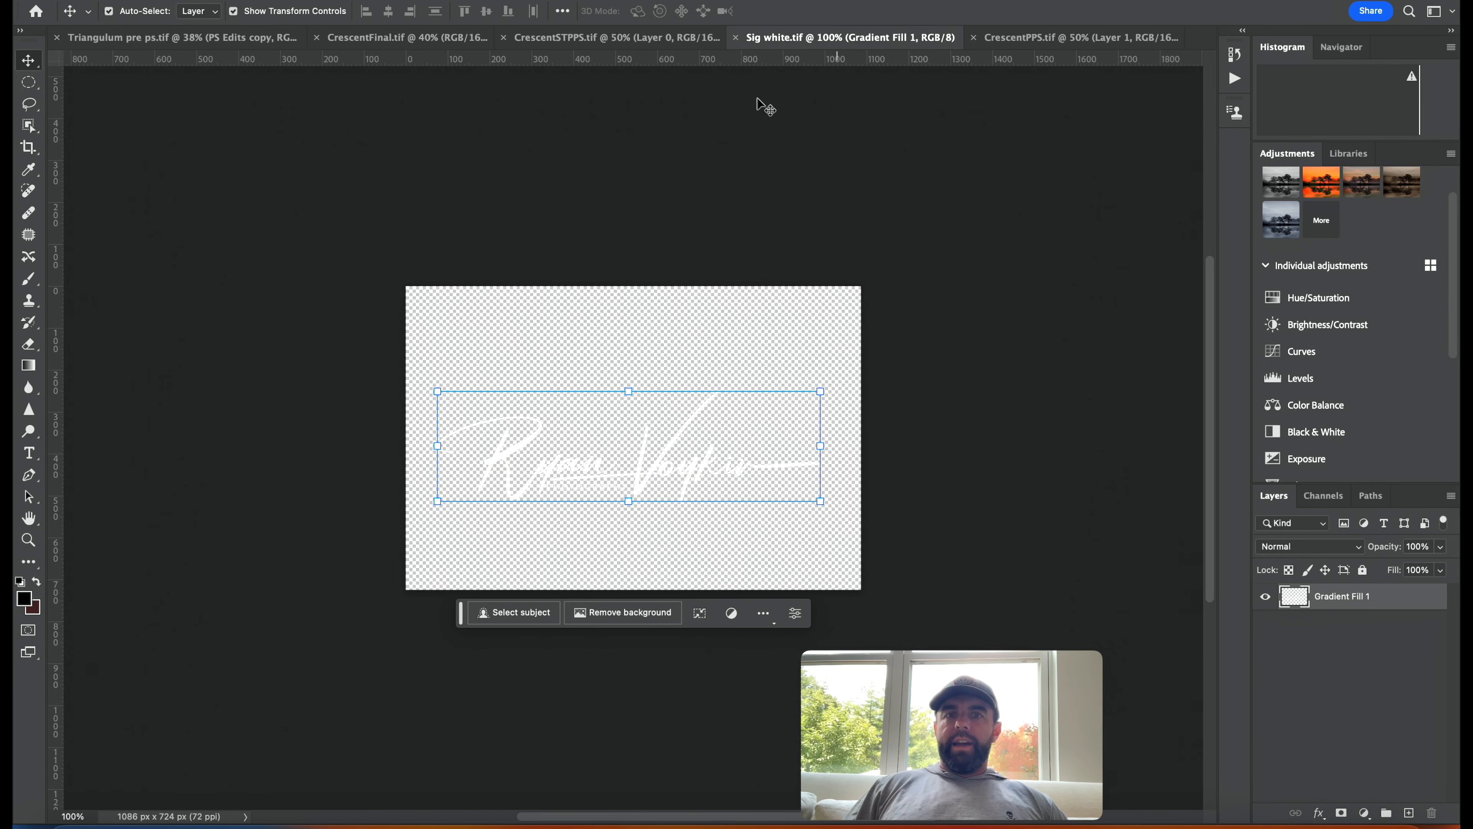
drag(1368, 607, 634, 742)
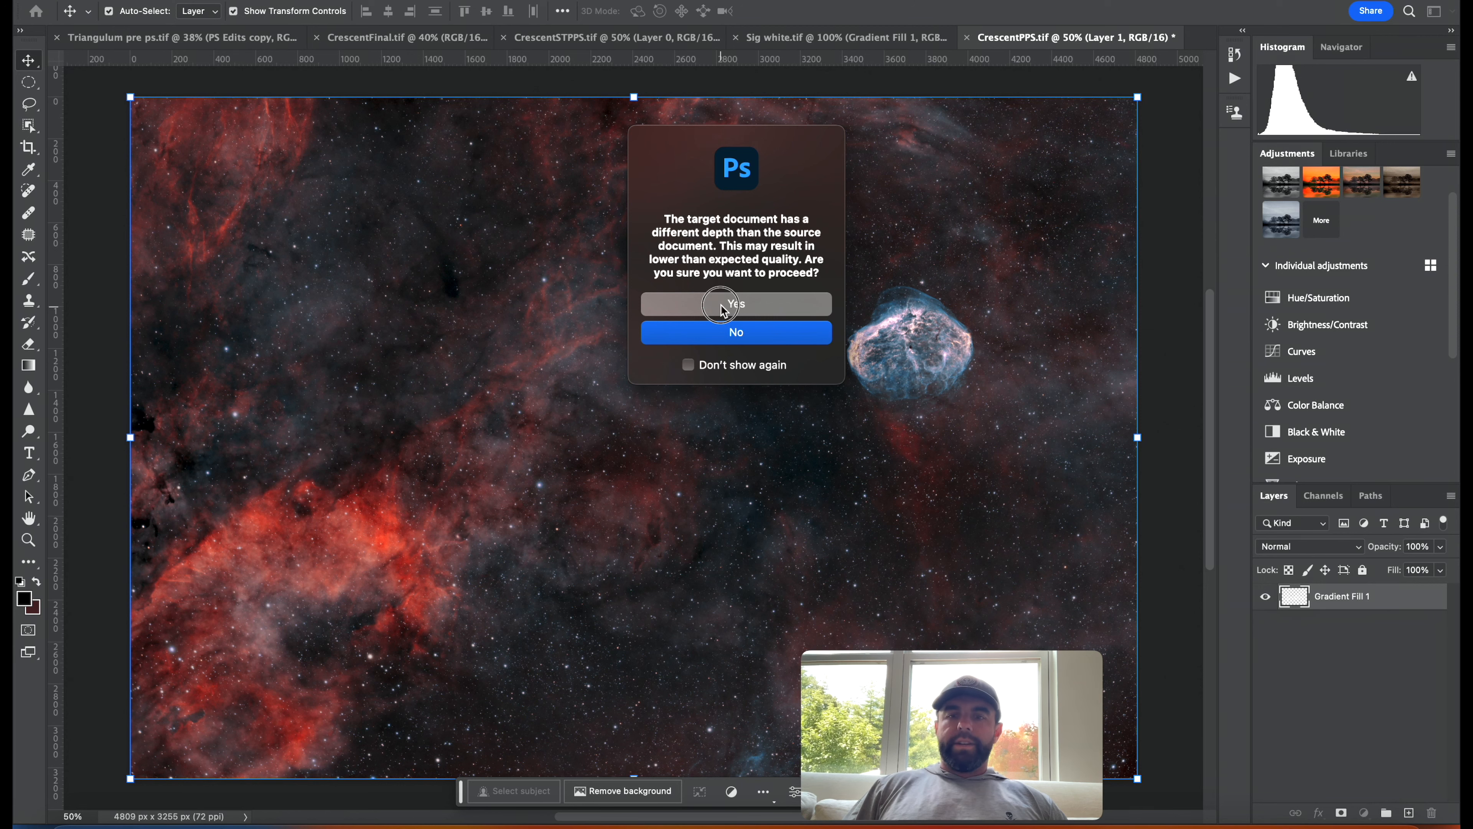
click(723, 306)
click(605, 736)
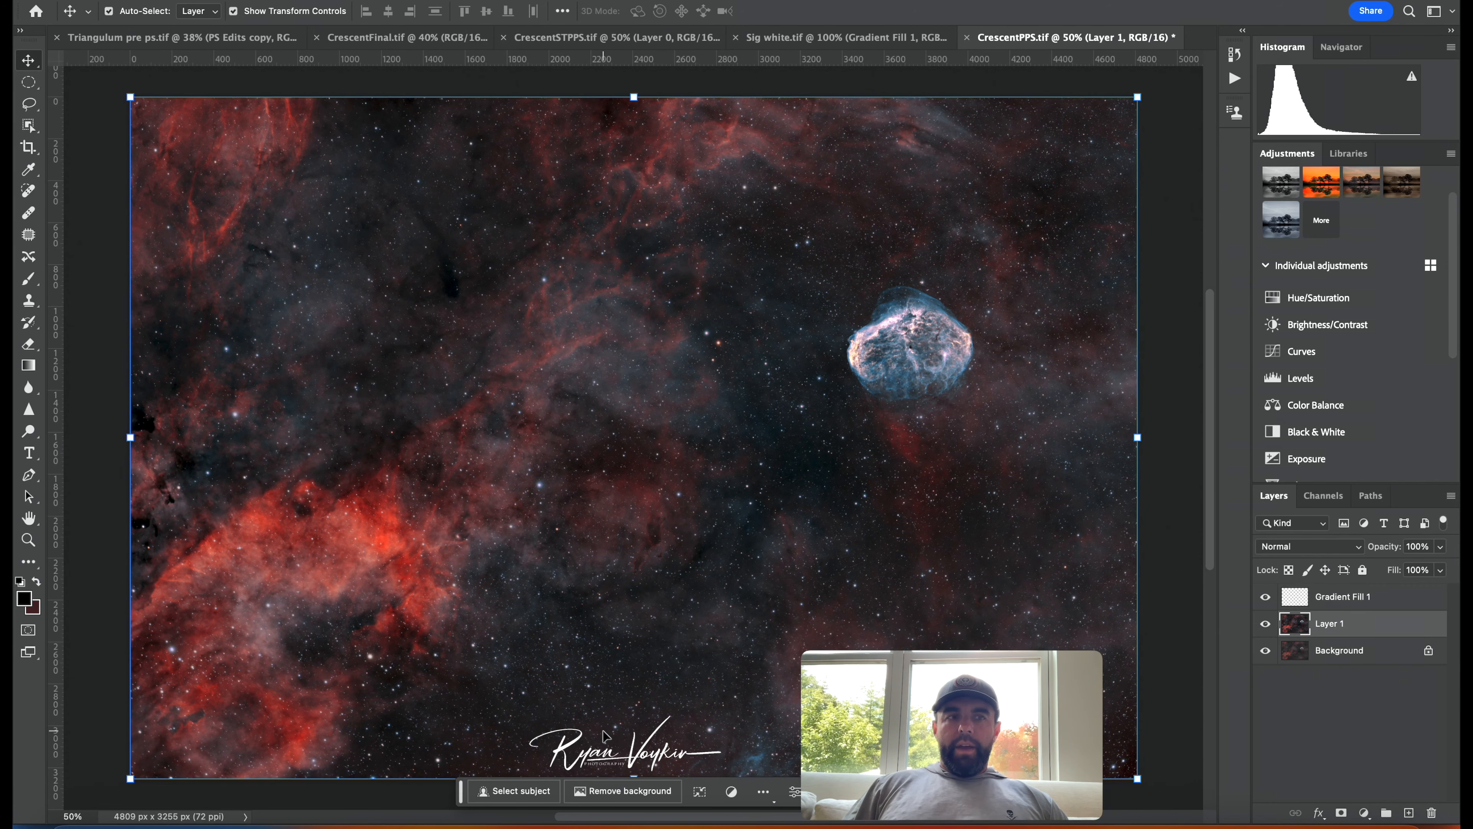
Select the signature layer and scale it down to about 63% with Free Transform, nudging it upward.
key(super)
click(1357, 601)
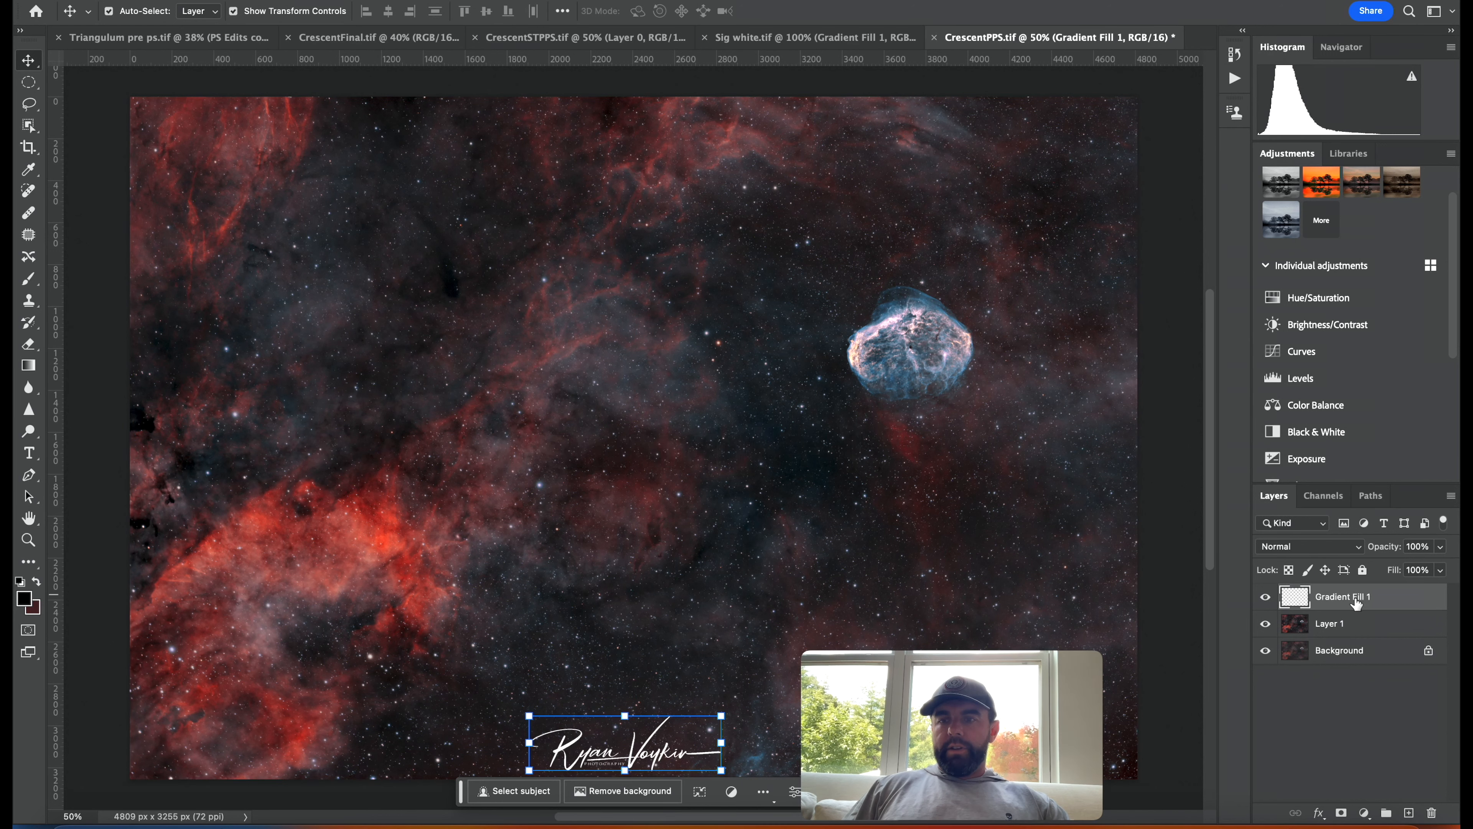
key(super+t)
drag(664, 738, 672, 745)
mouse_move(674, 740)
mouse_down()
mouse_move(712, 738)
mouse_move(643, 762)
mouse_move(676, 756)
mouse_up()
key(Up)
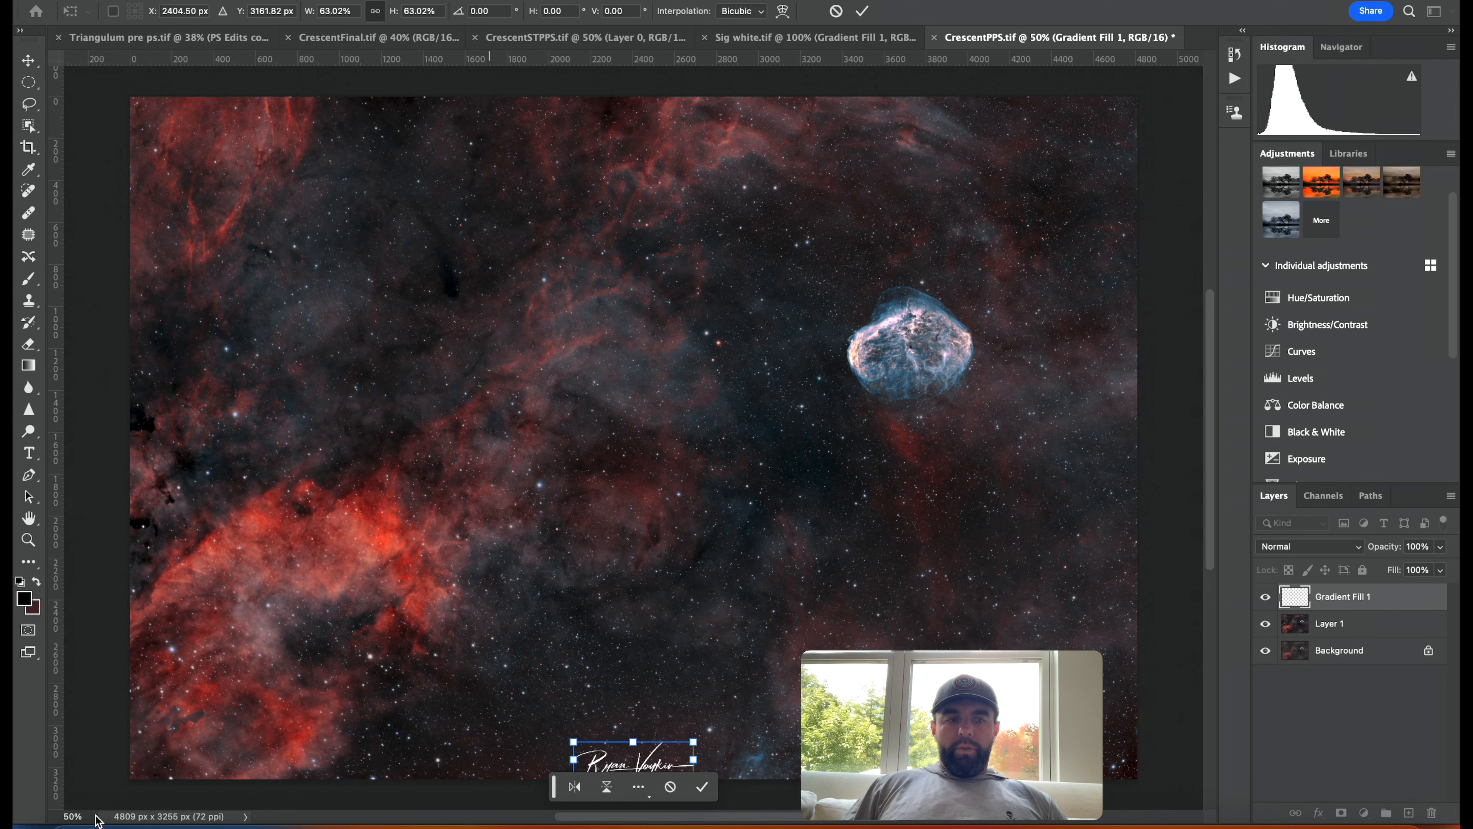
key(Return)
Set the signature layer's blend mode to Soft Light.
drag(88, 815, 64, 815)
text(80)
key(Return)
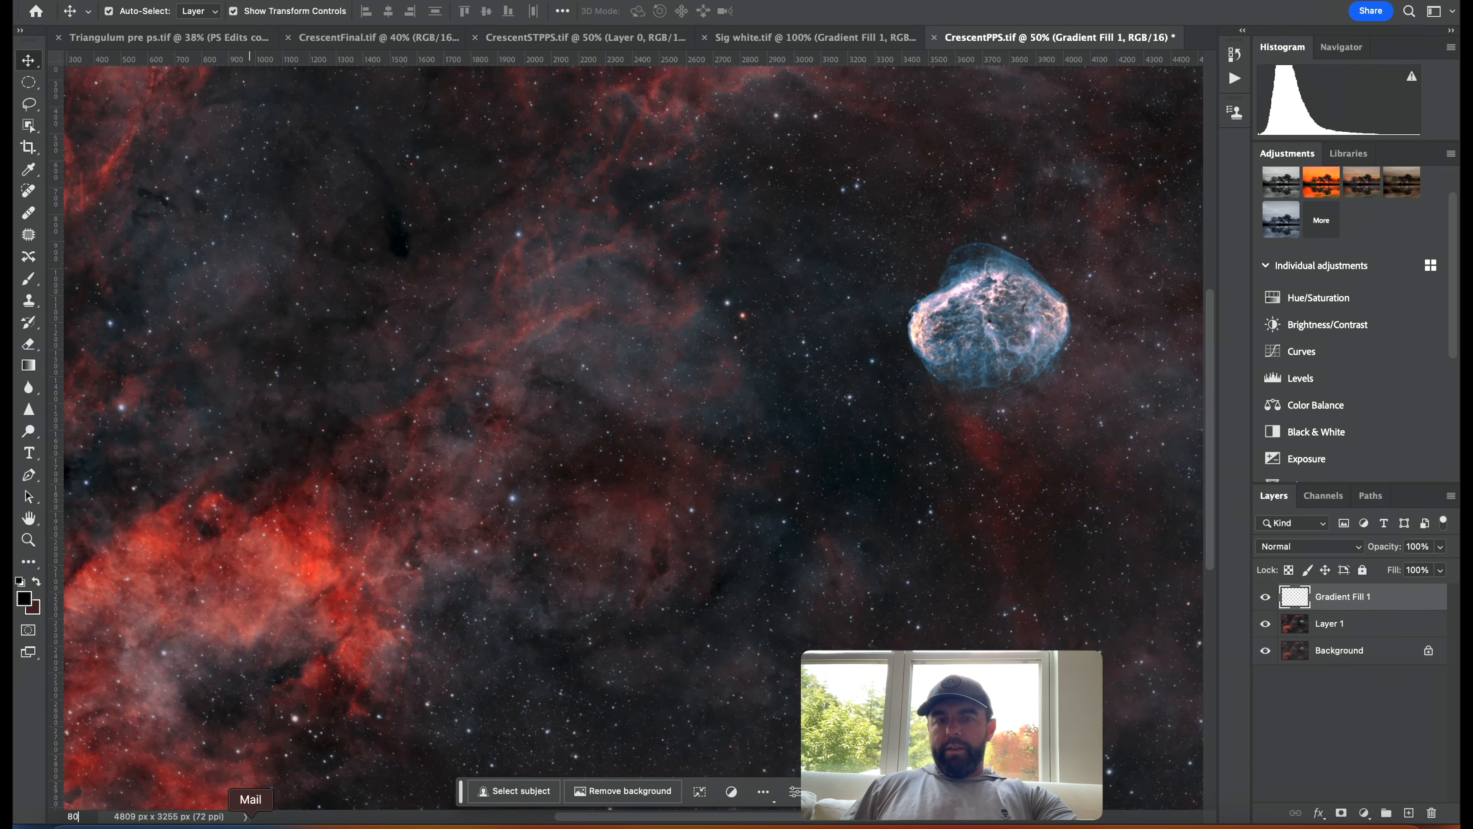
scroll(742, 676, down, 5)
click(1309, 546)
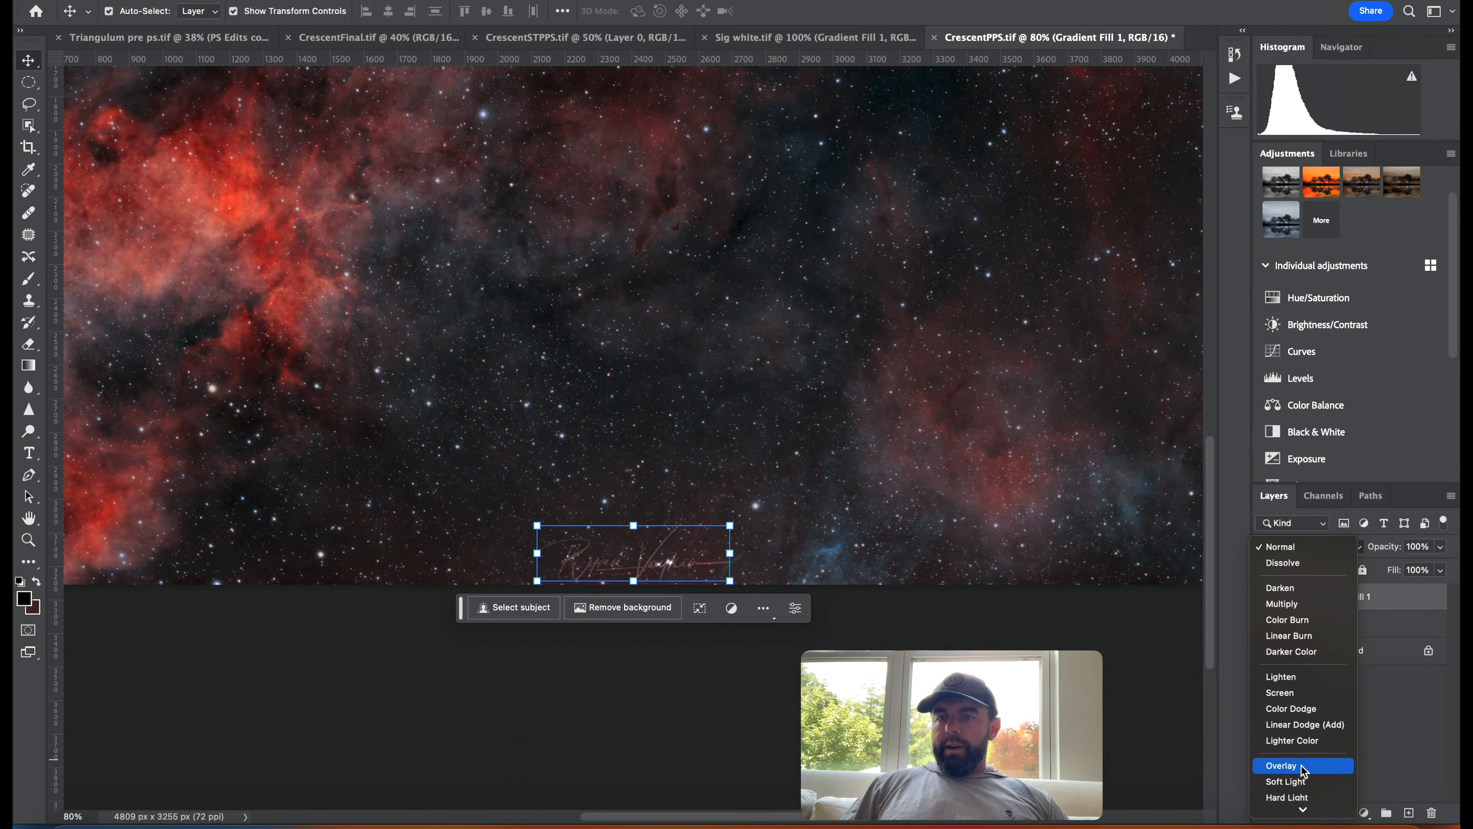
click(1298, 784)
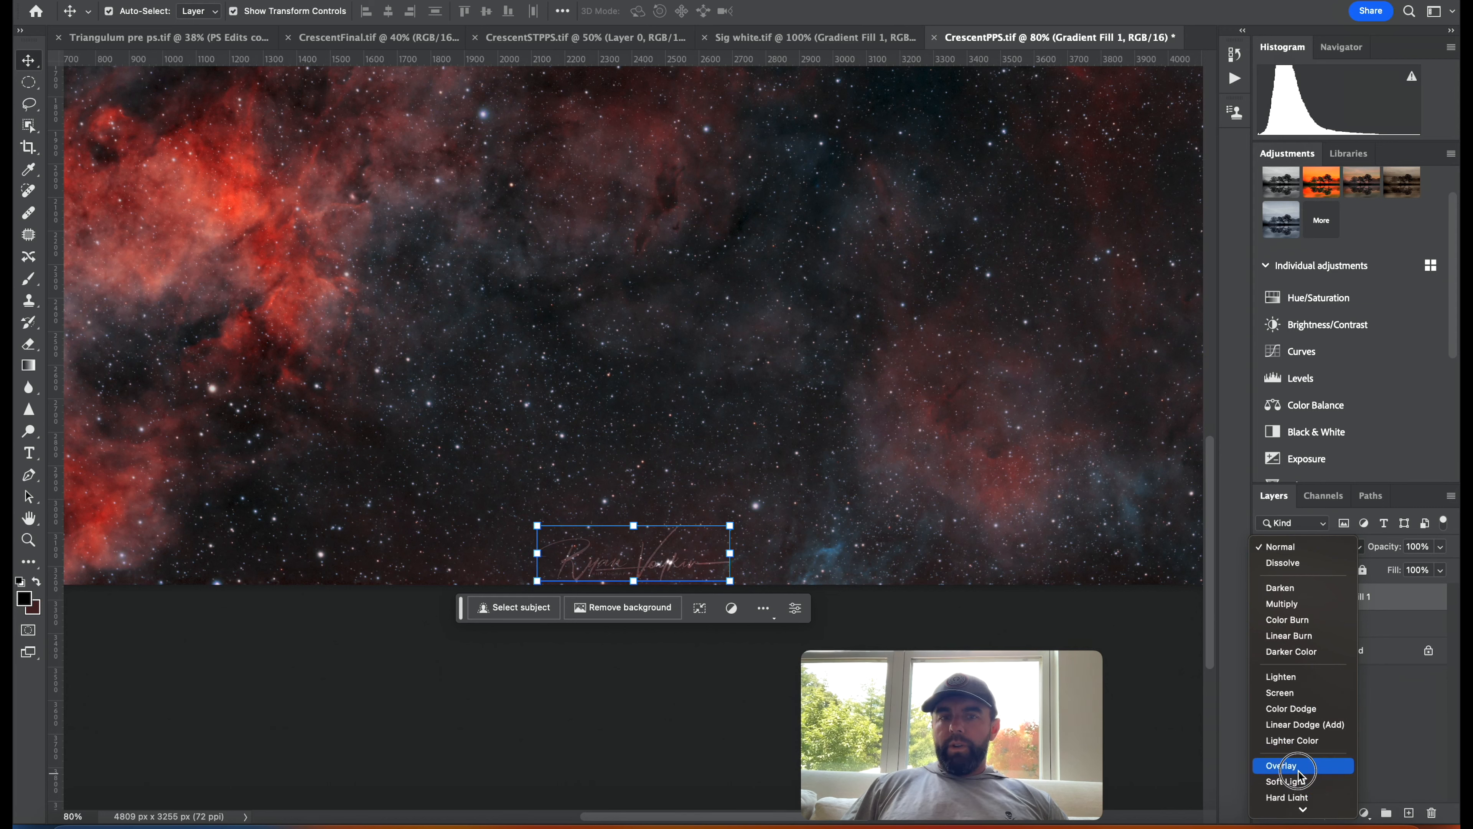
click(1295, 547)
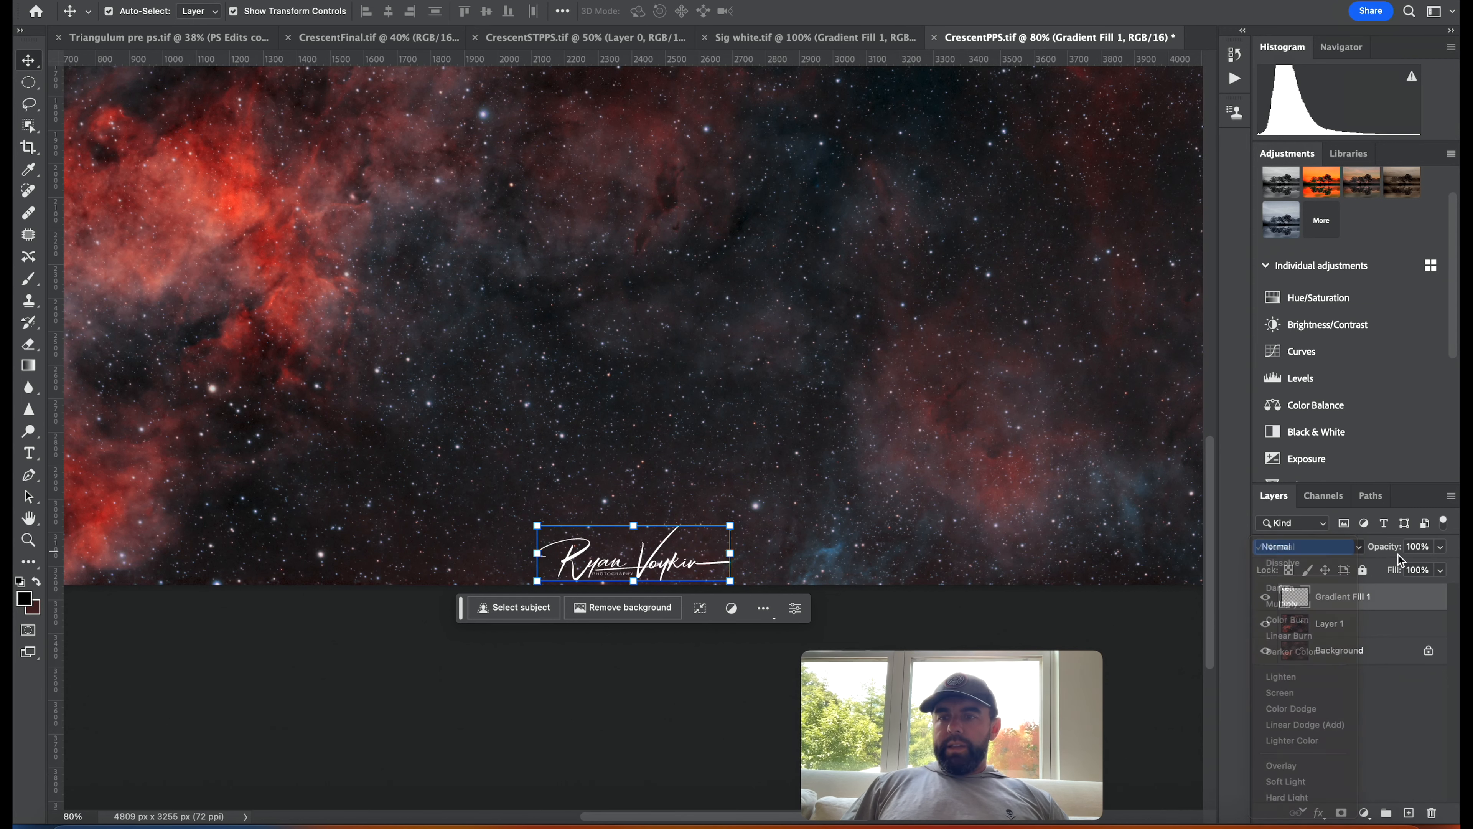
click(1440, 547)
drag(1402, 576, 1386, 575)
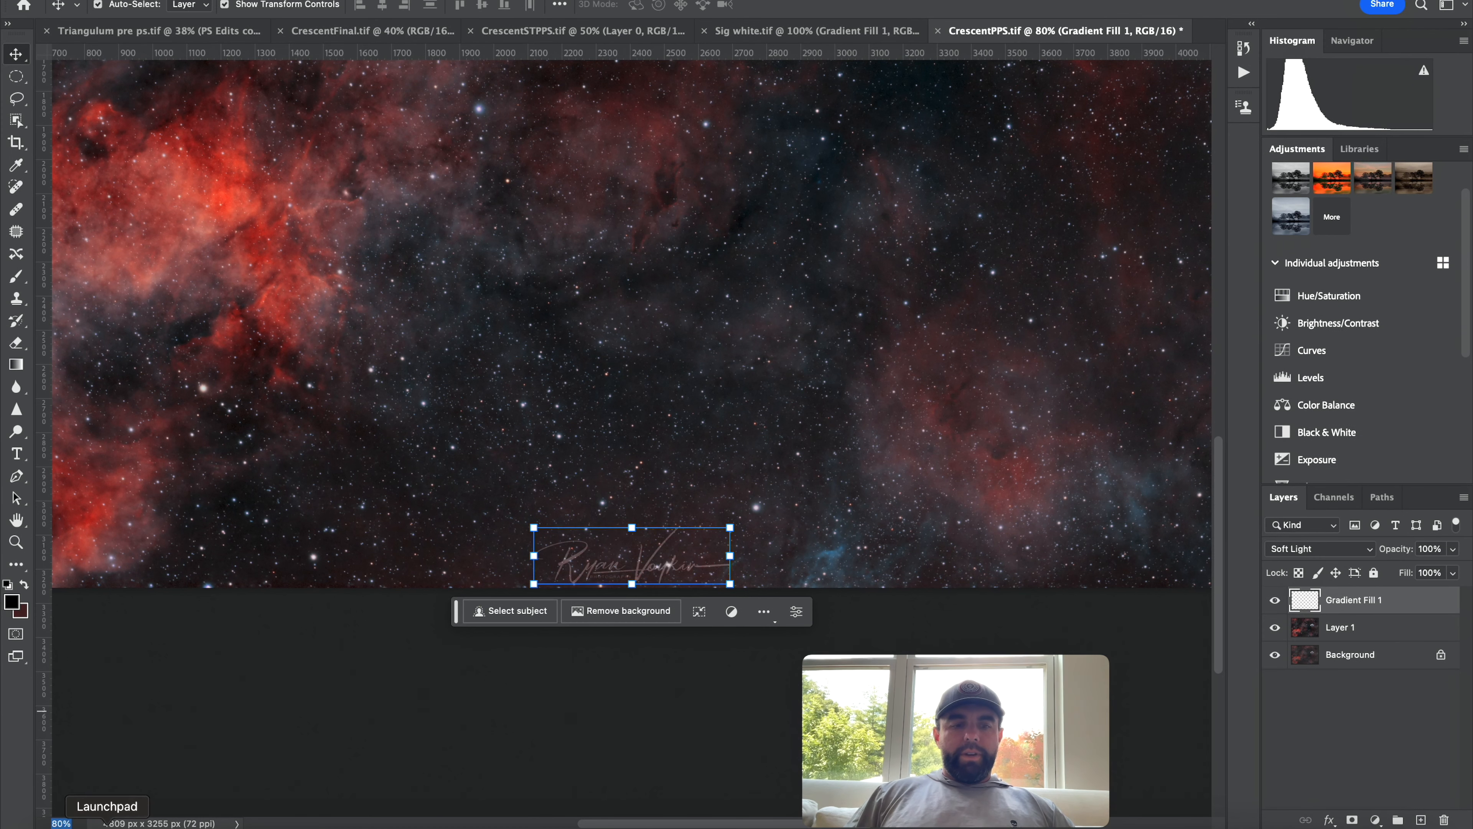
Hide the signature layer.
text(5)
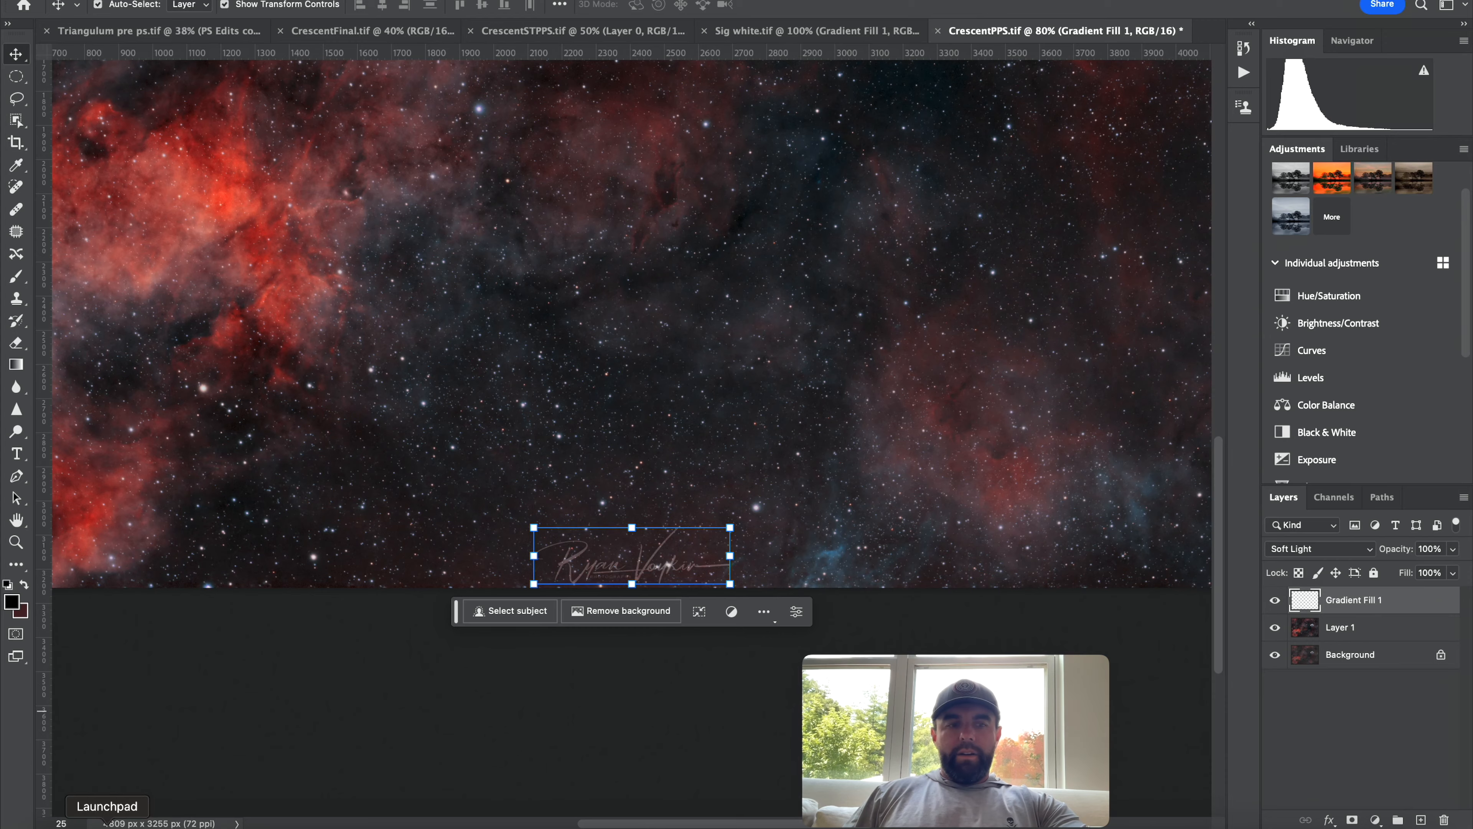
key(Return)
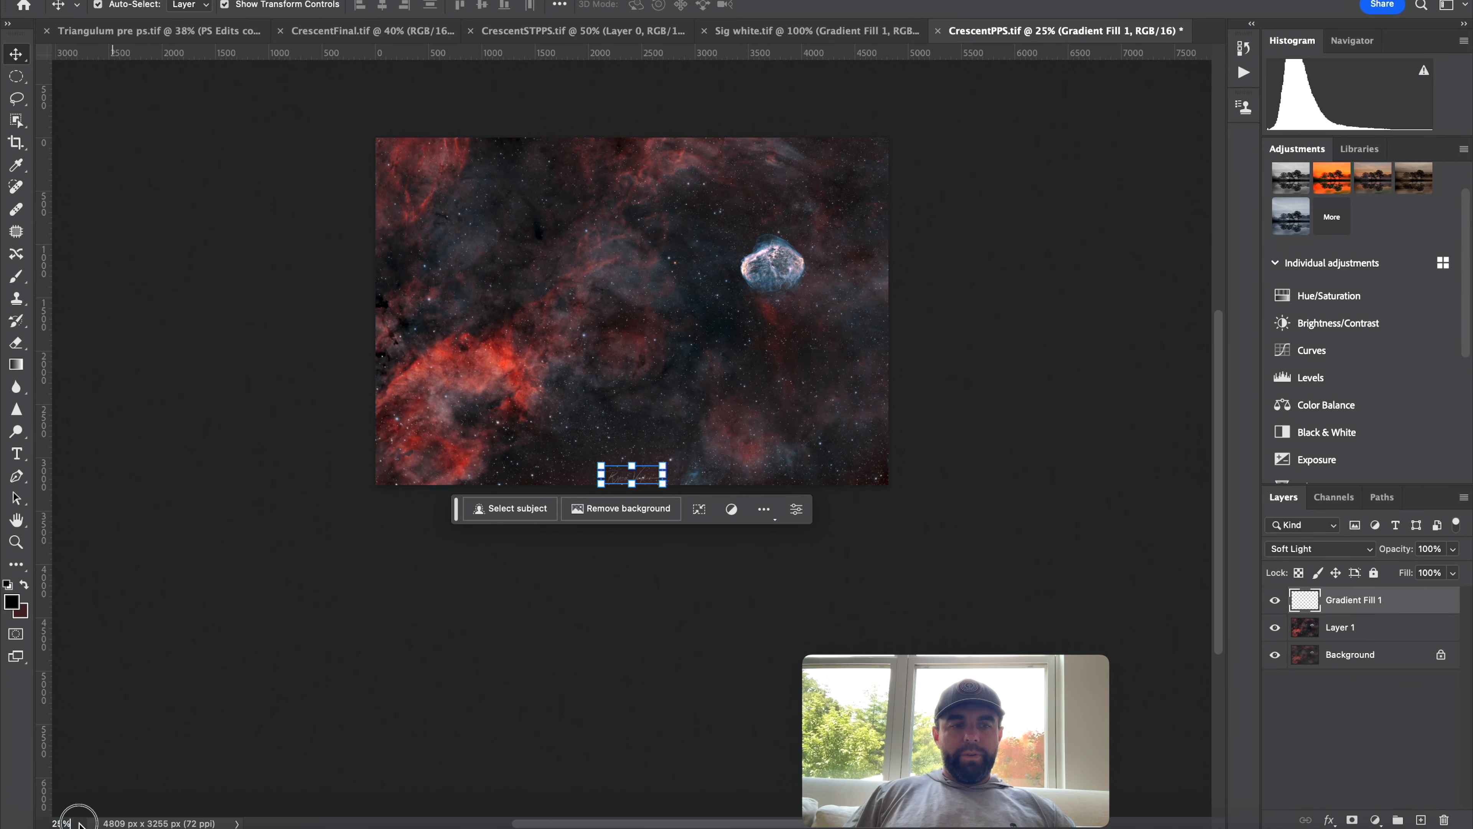
text(35)
key(Return)
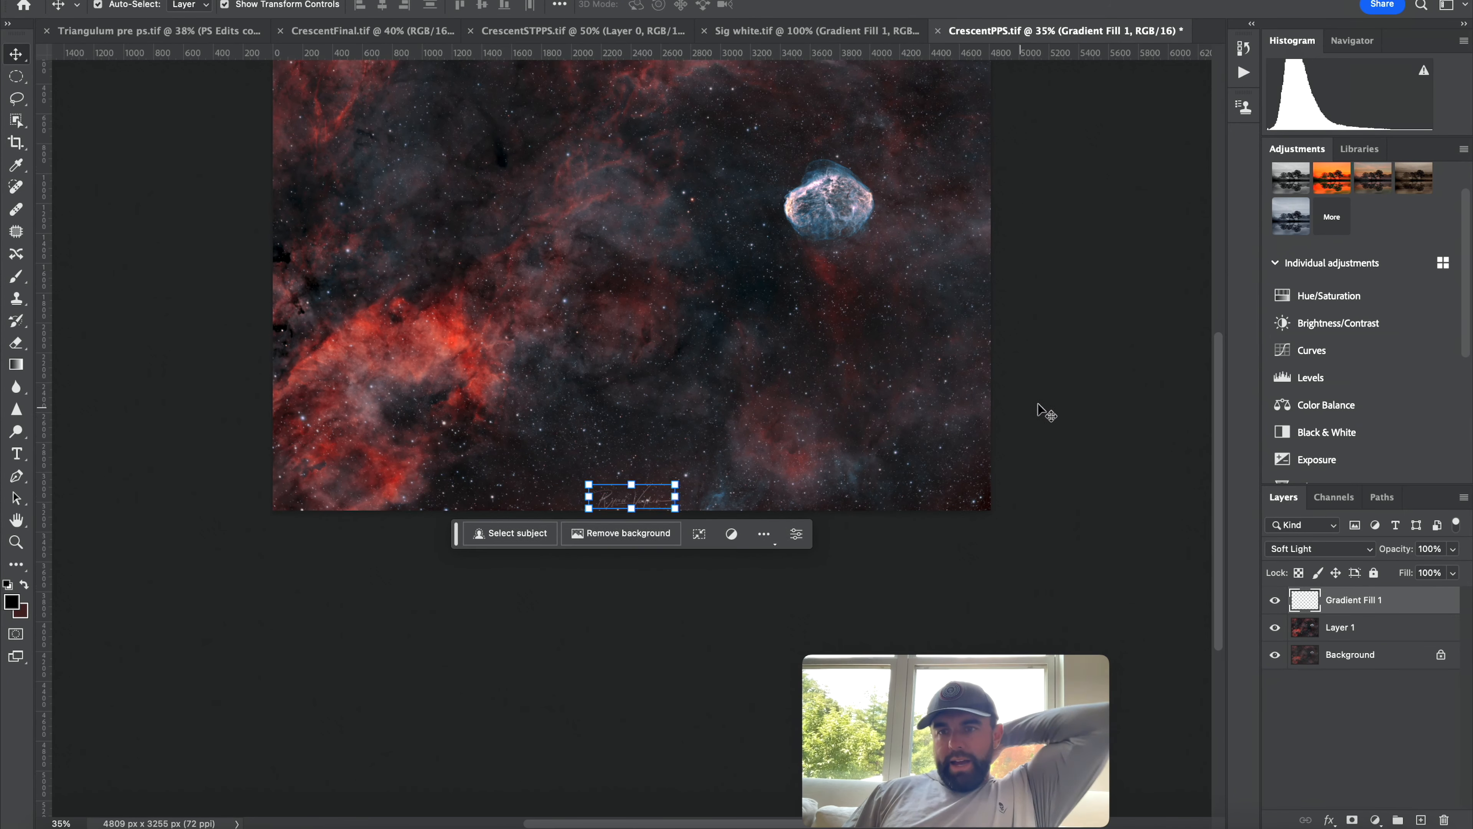
scroll(1025, 418, up, 5)
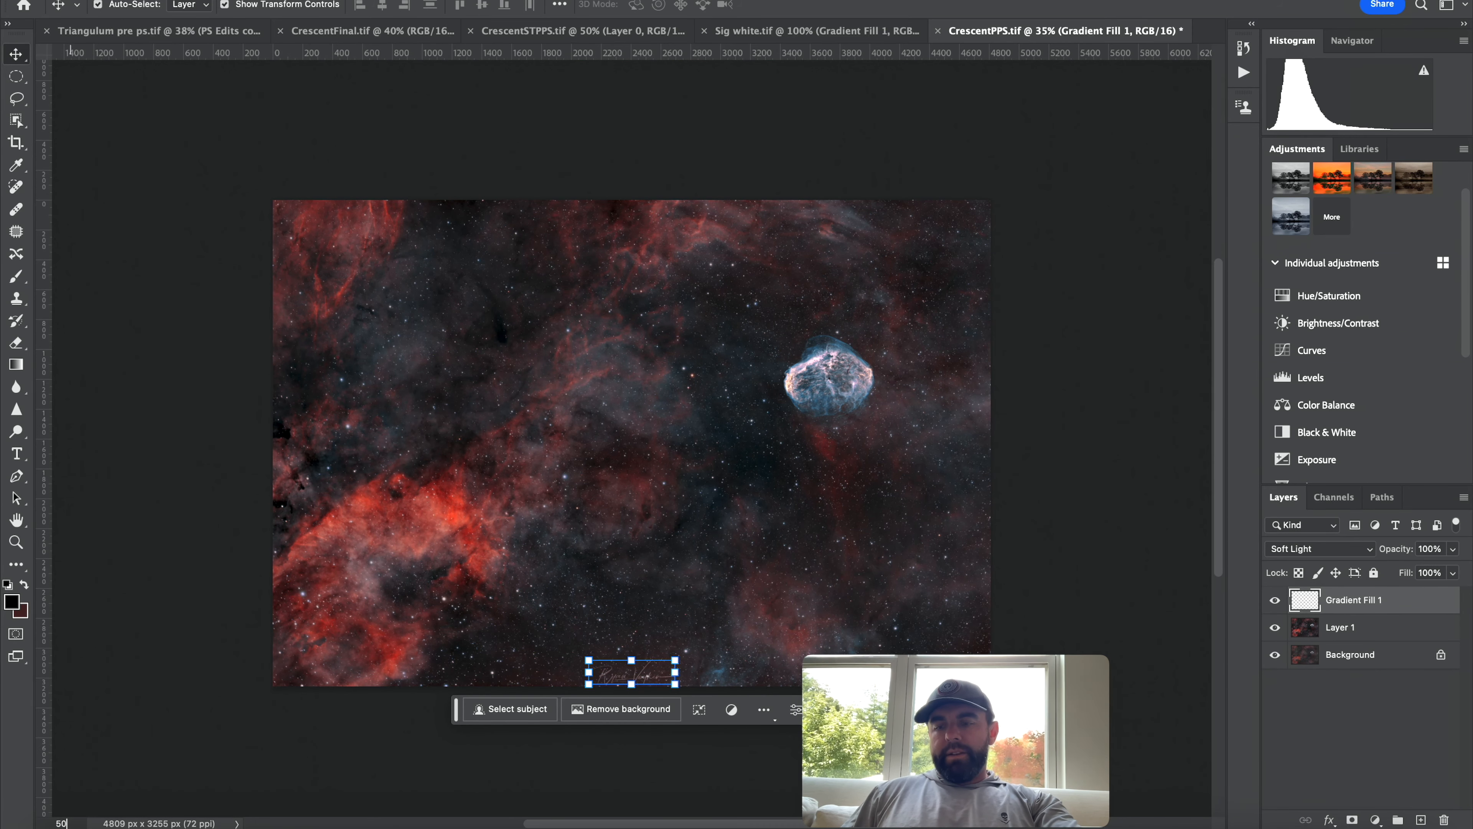
key(Return)
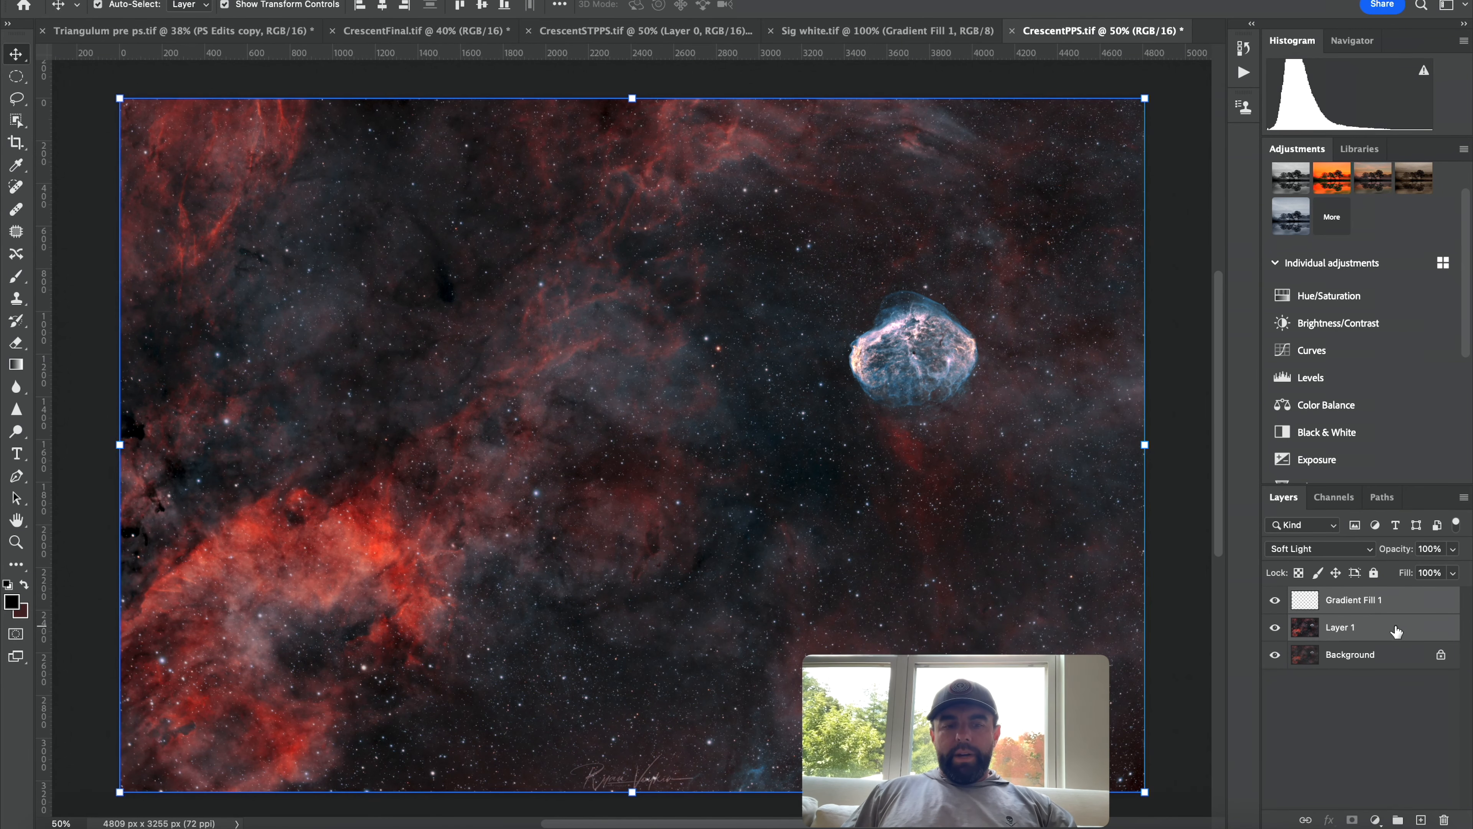
click(1274, 600)
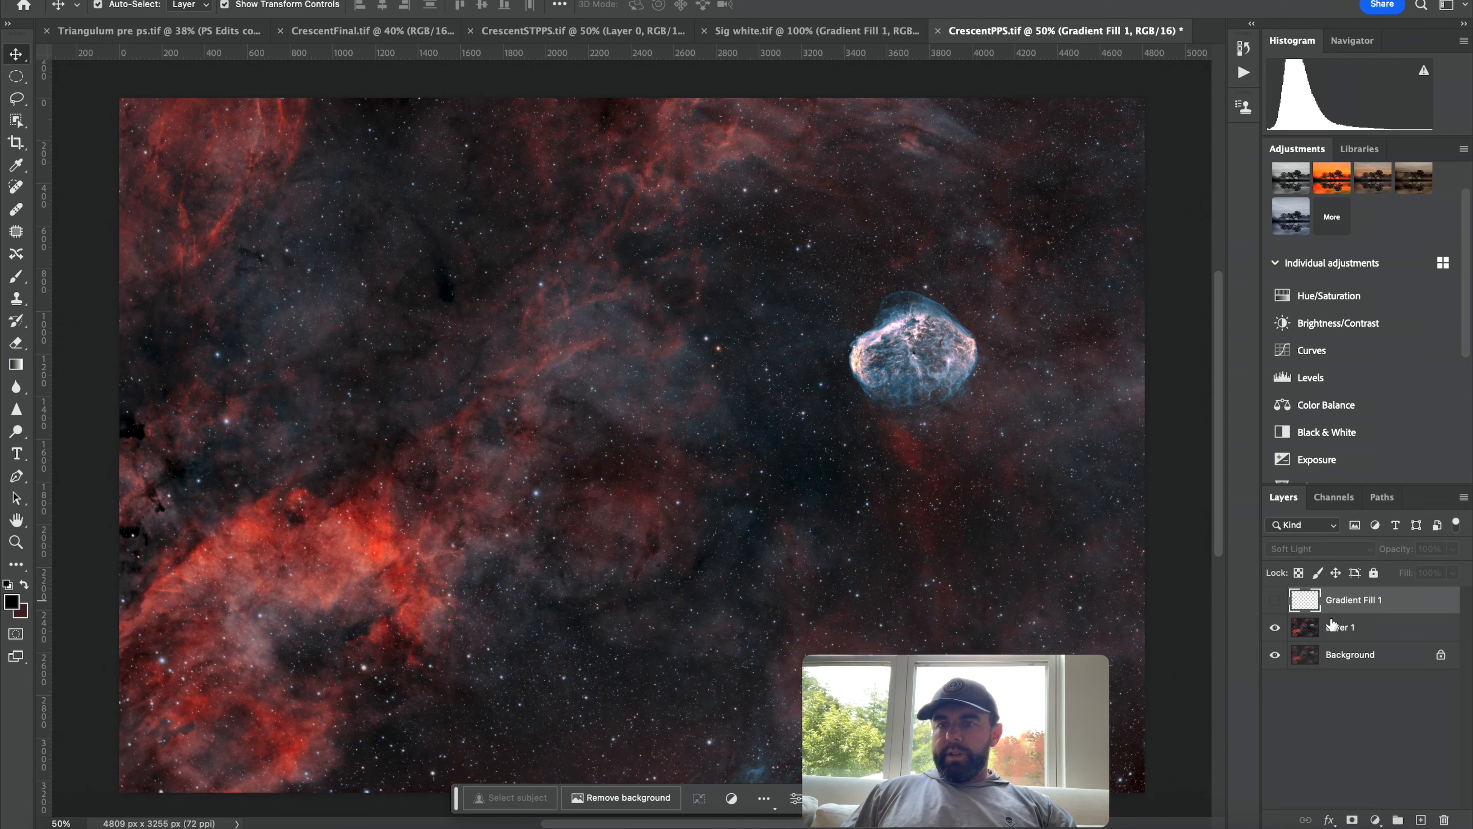
Duplicate Layer 1 and set the copy's blend mode to Overlay.
click(1345, 627)
key(super+j)
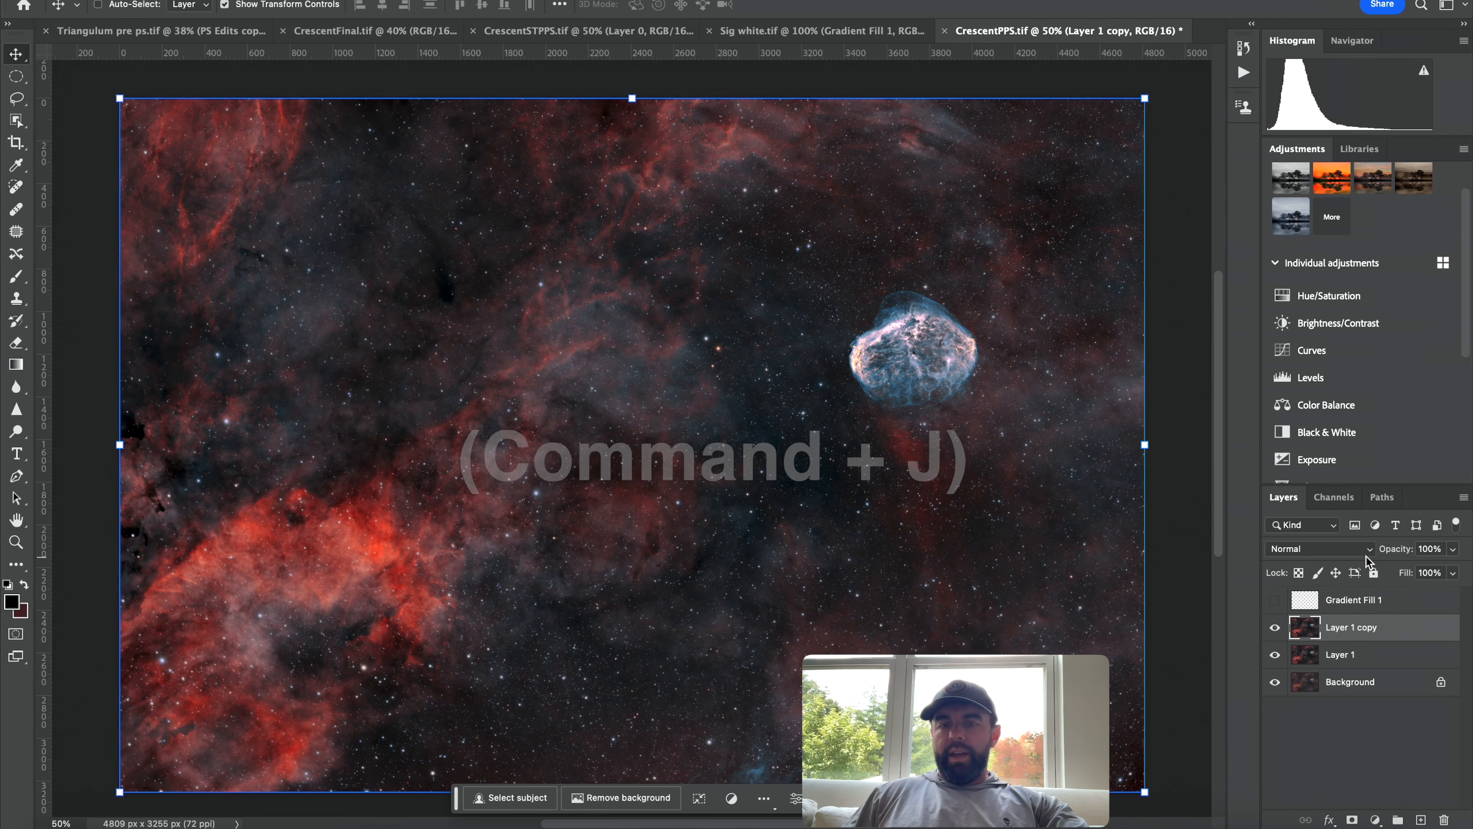
click(1370, 552)
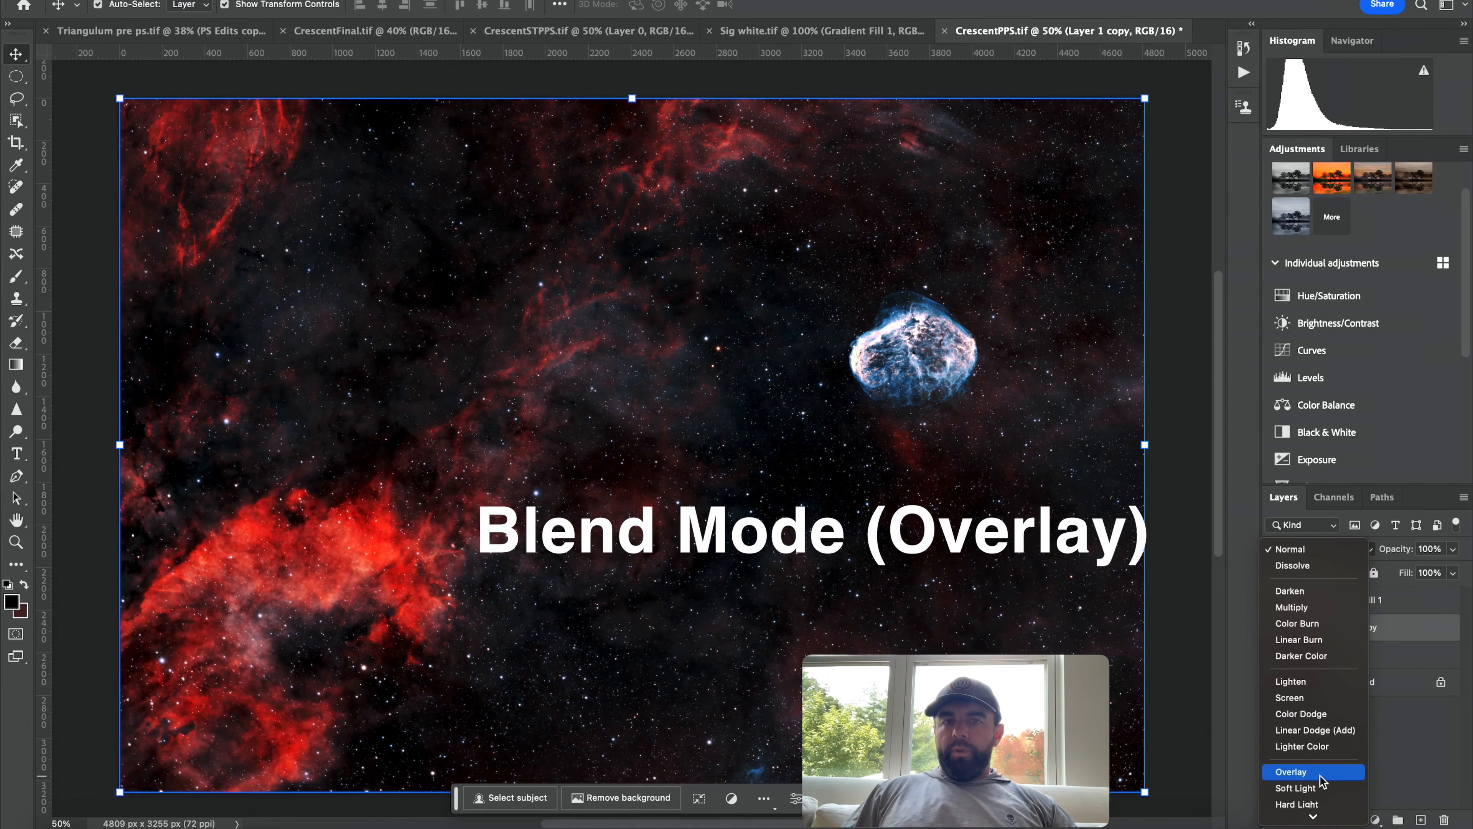
click(1311, 772)
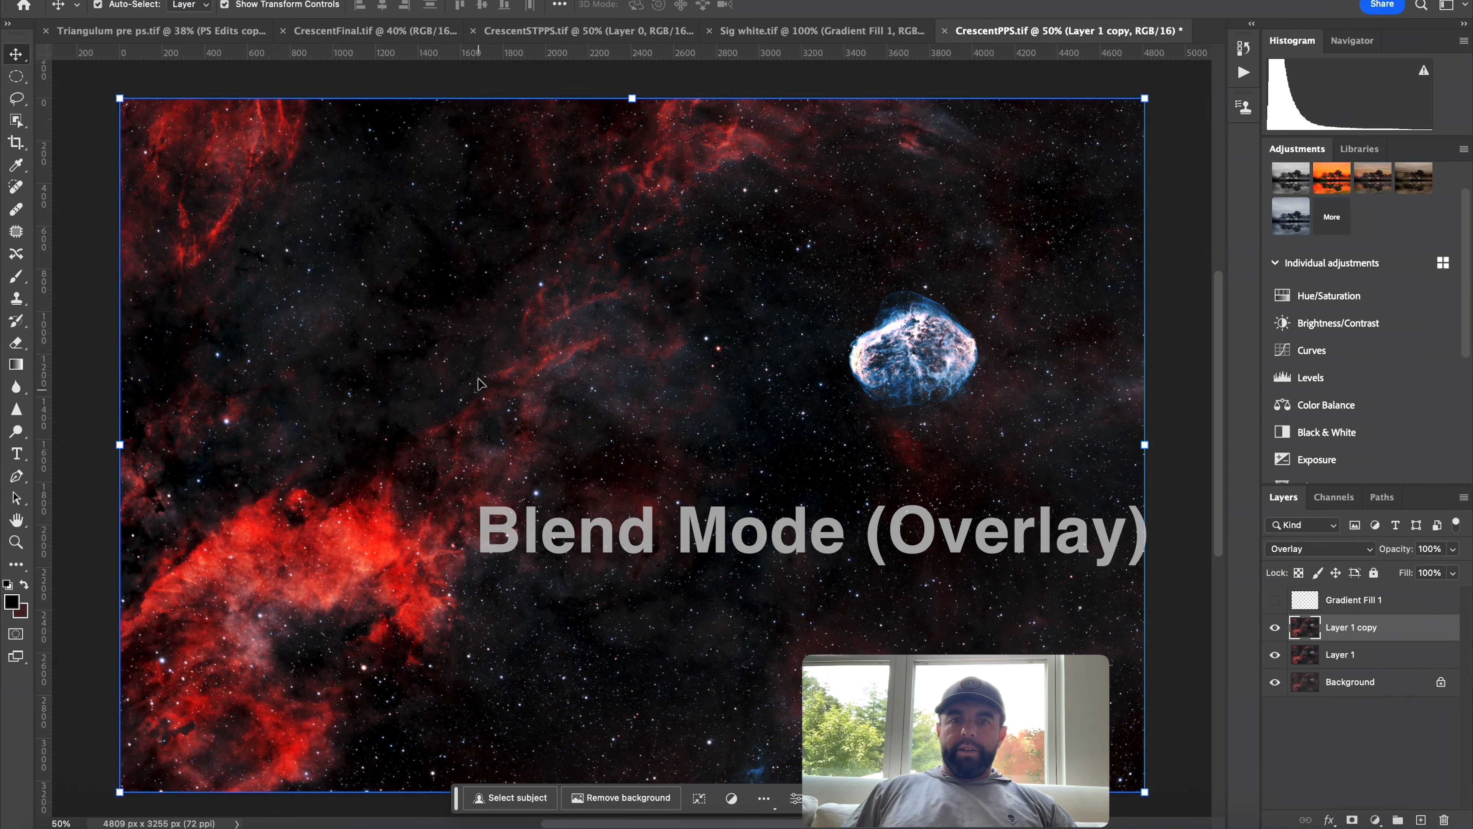
Apply a High Pass filter with a radius of 4.3 pixels to the Layer 1 copy.
click(390, 0)
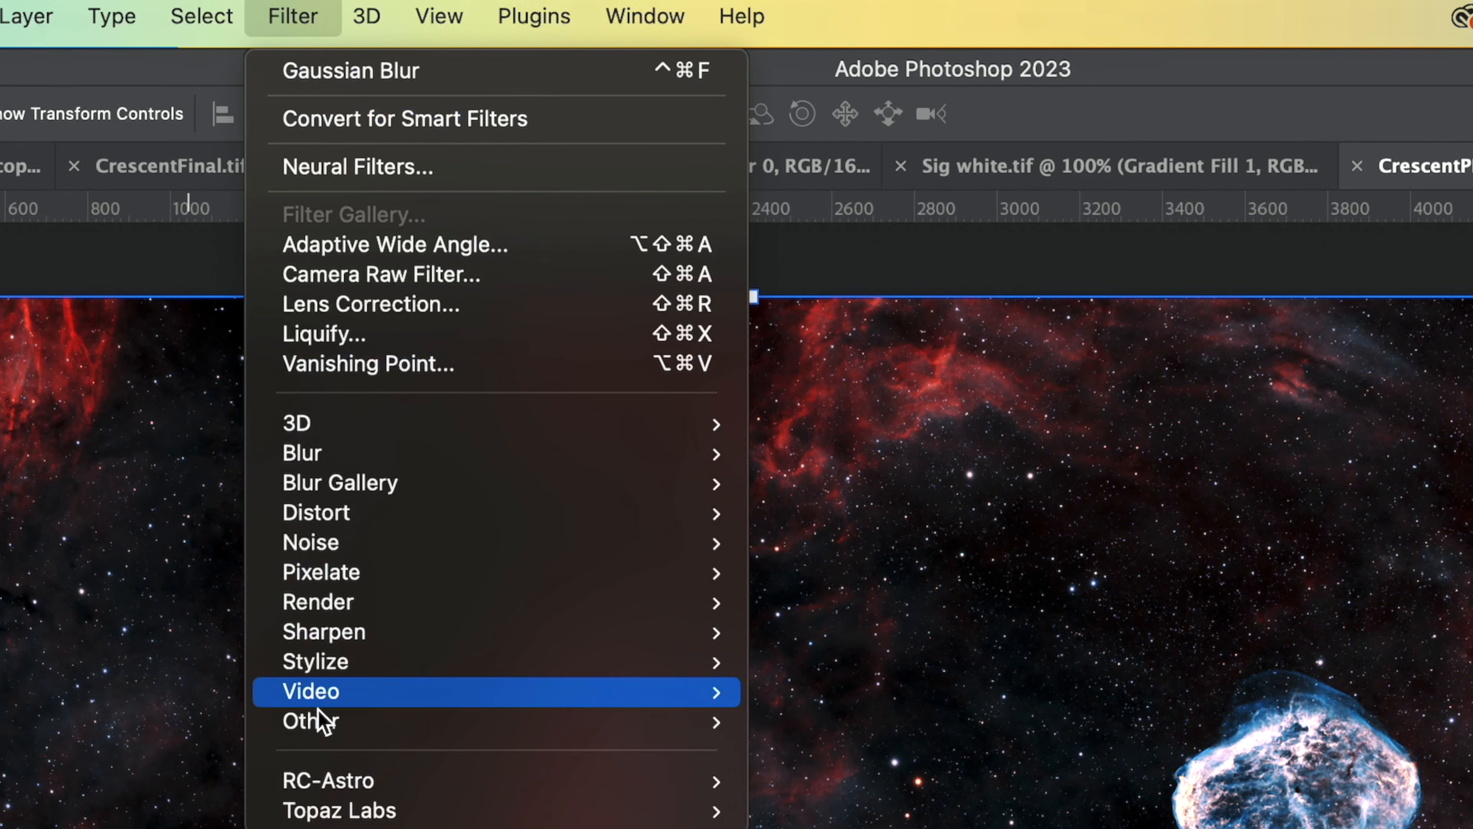
mouse_move(410, 321)
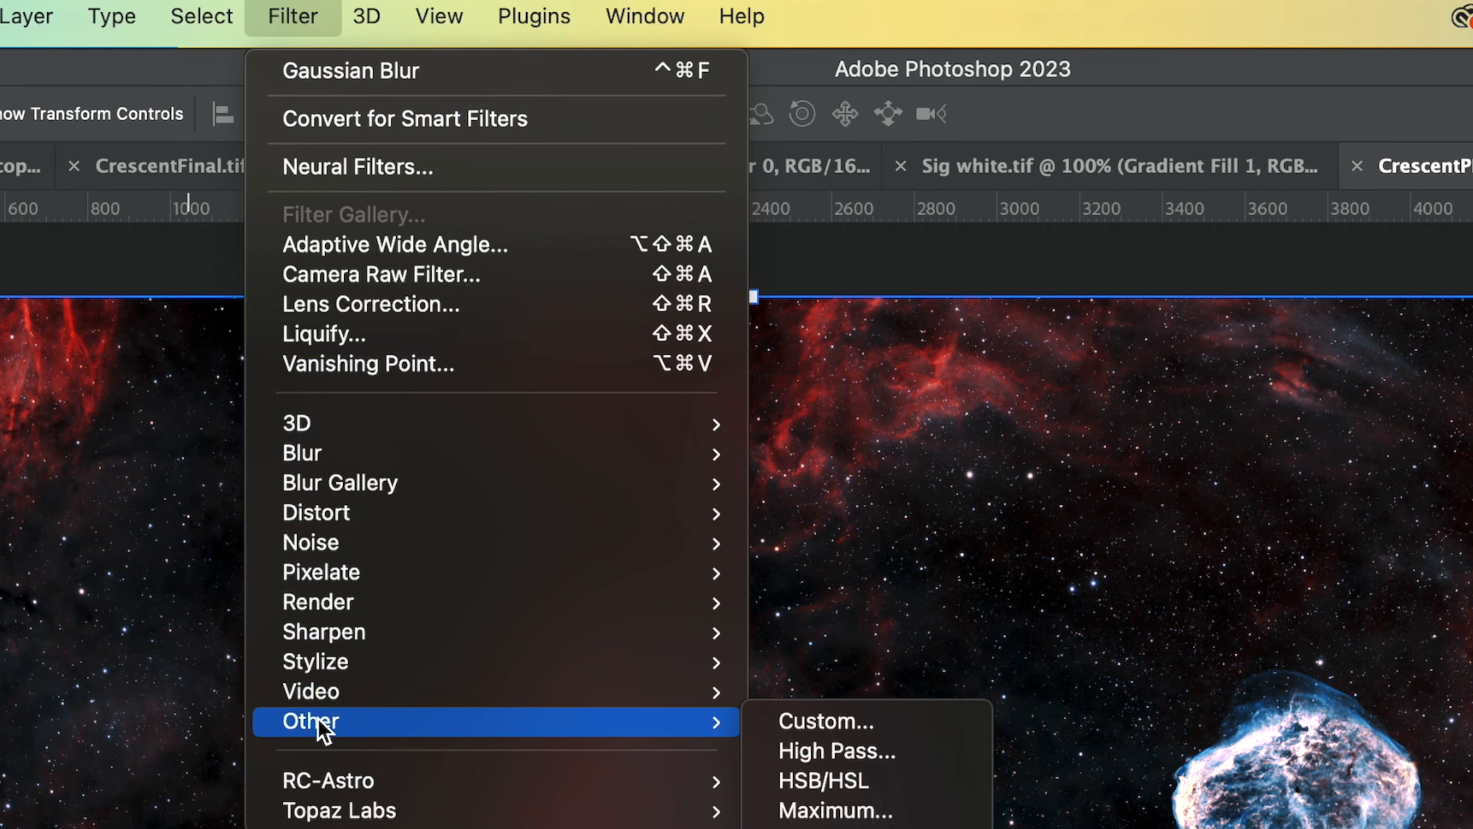
click(883, 750)
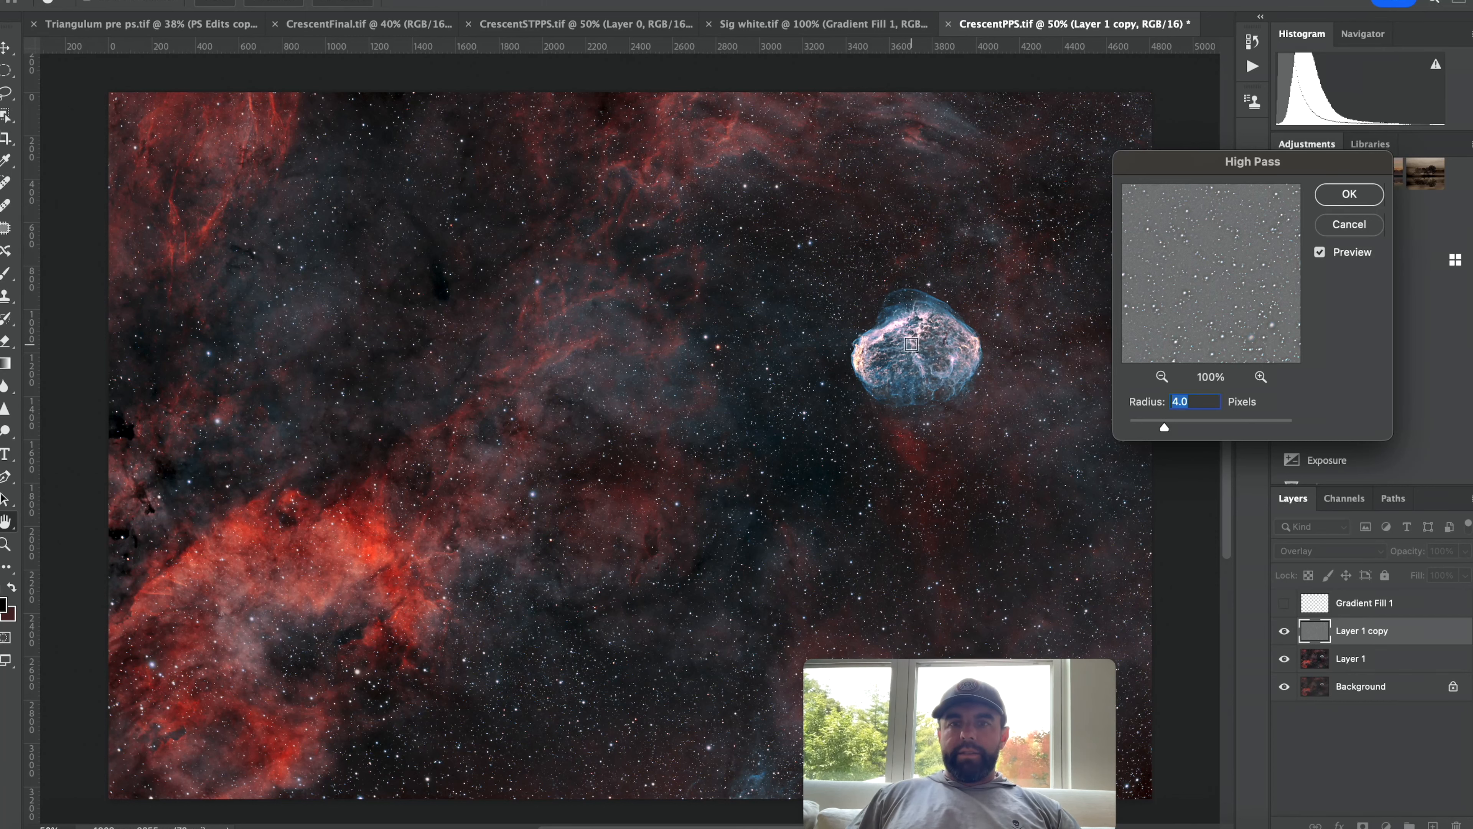
click(913, 341)
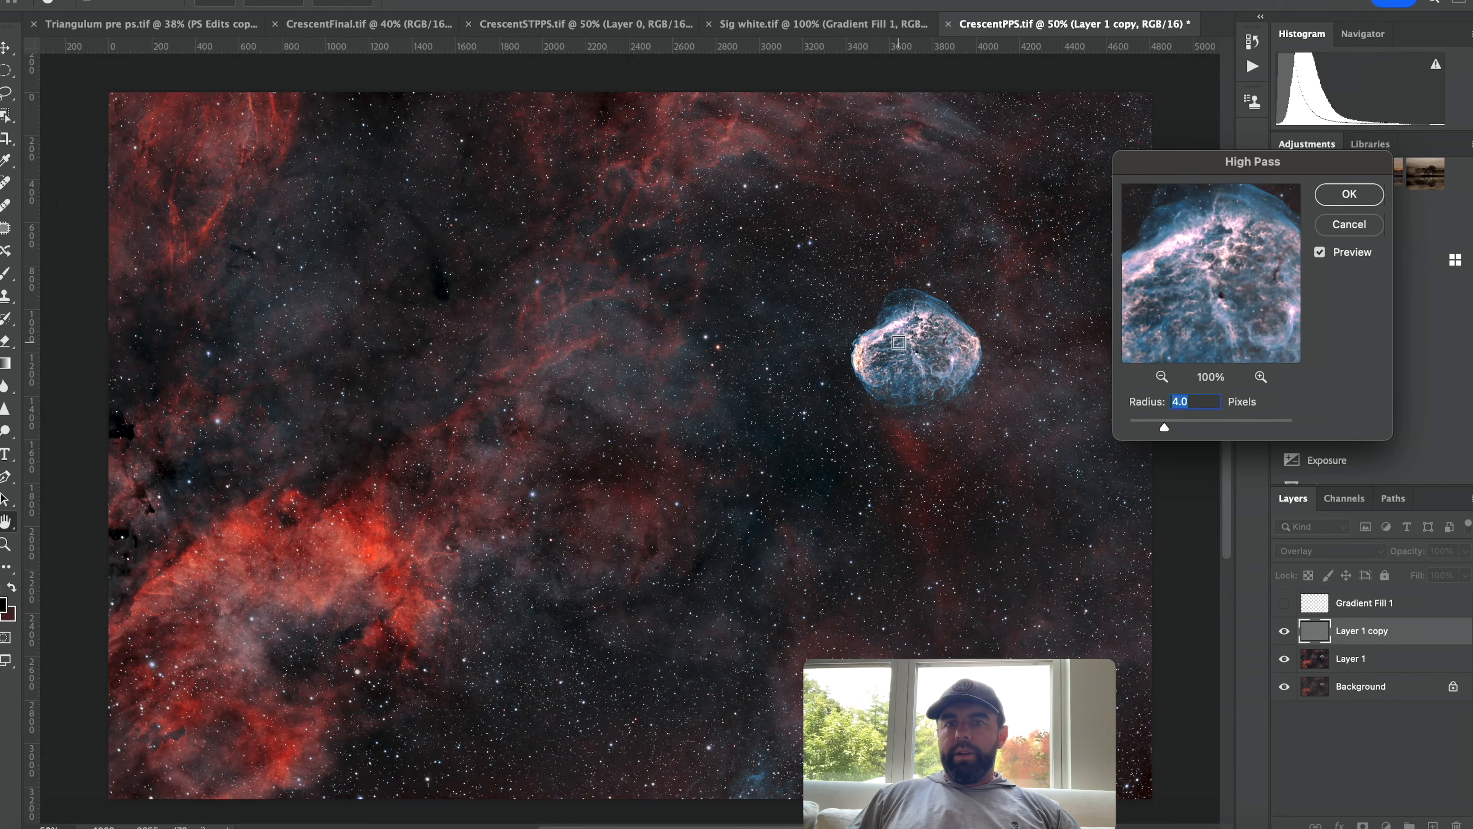
click(890, 347)
click(565, 475)
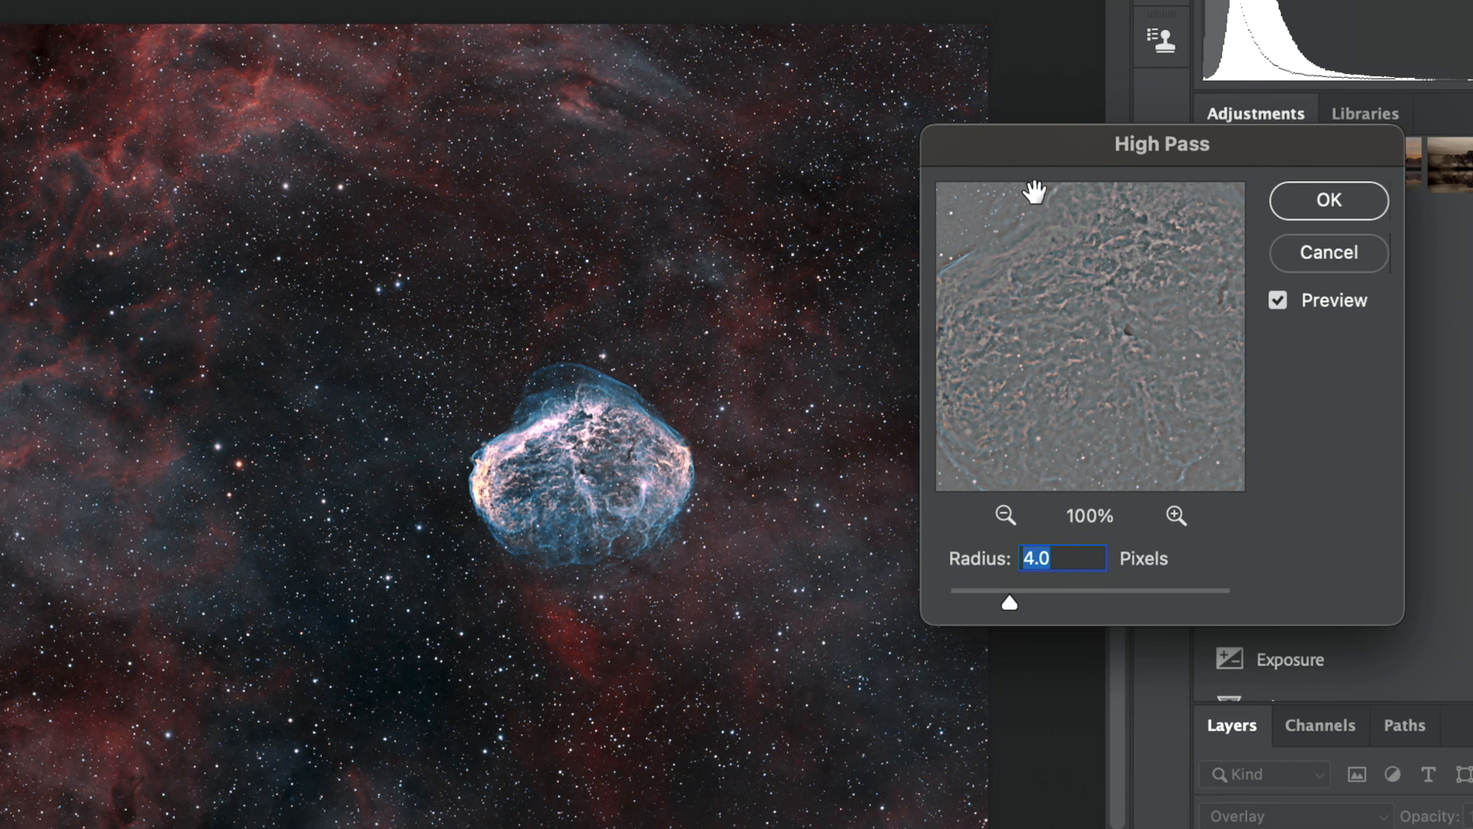
drag(1027, 152, 986, 154)
drag(968, 604, 871, 615)
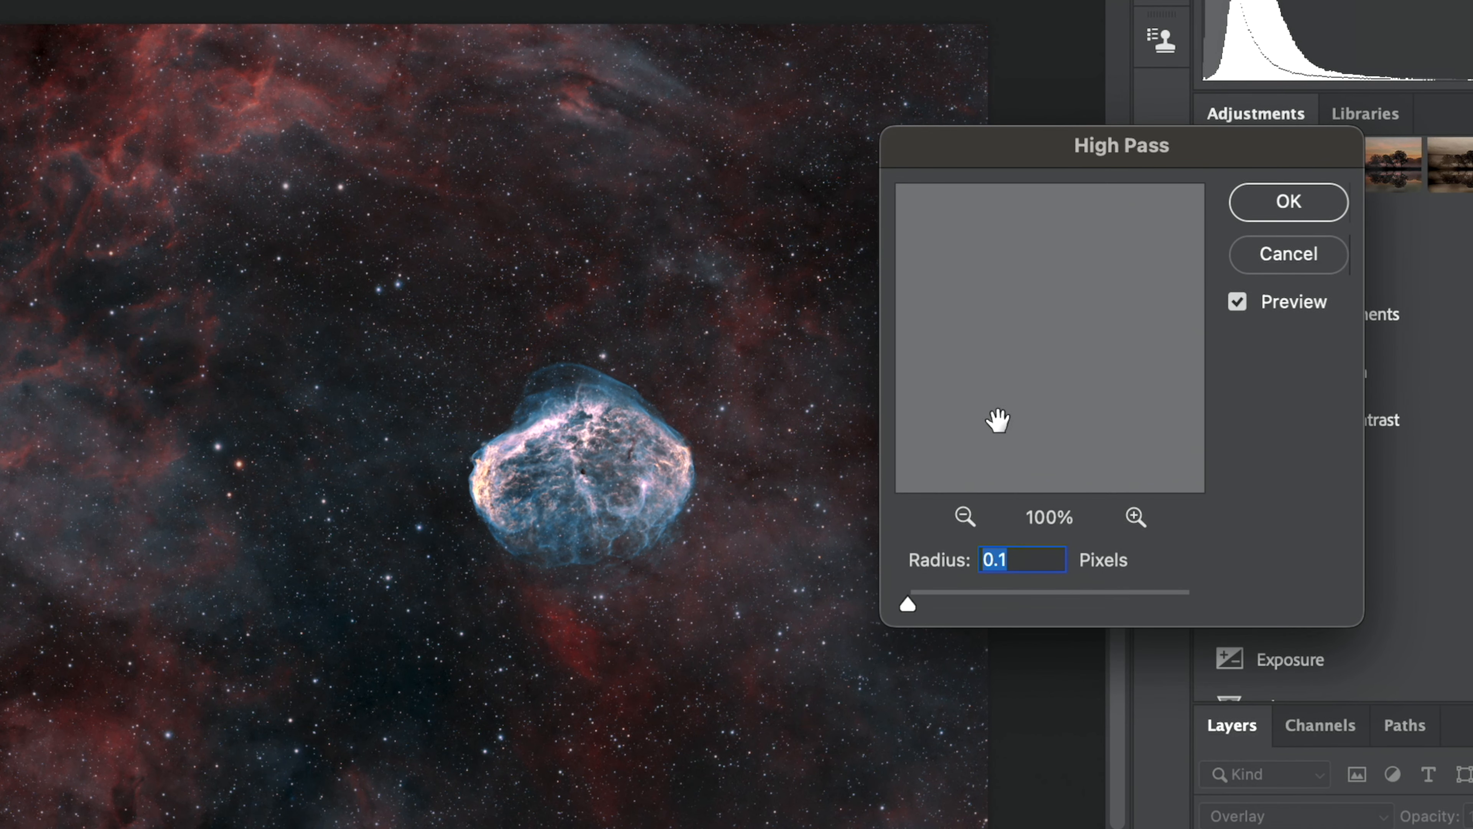
drag(905, 612, 1259, 615)
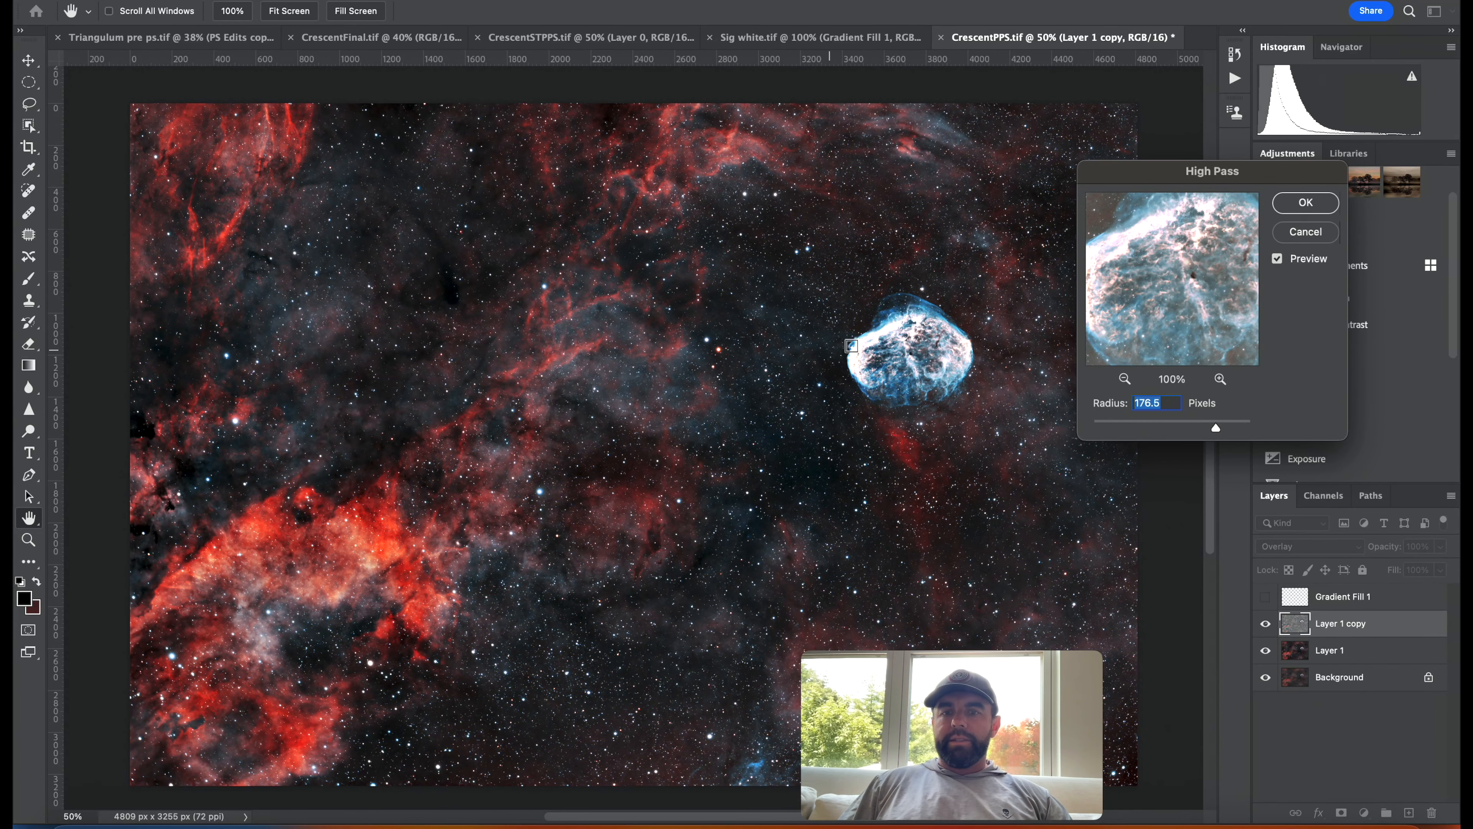
click(1114, 428)
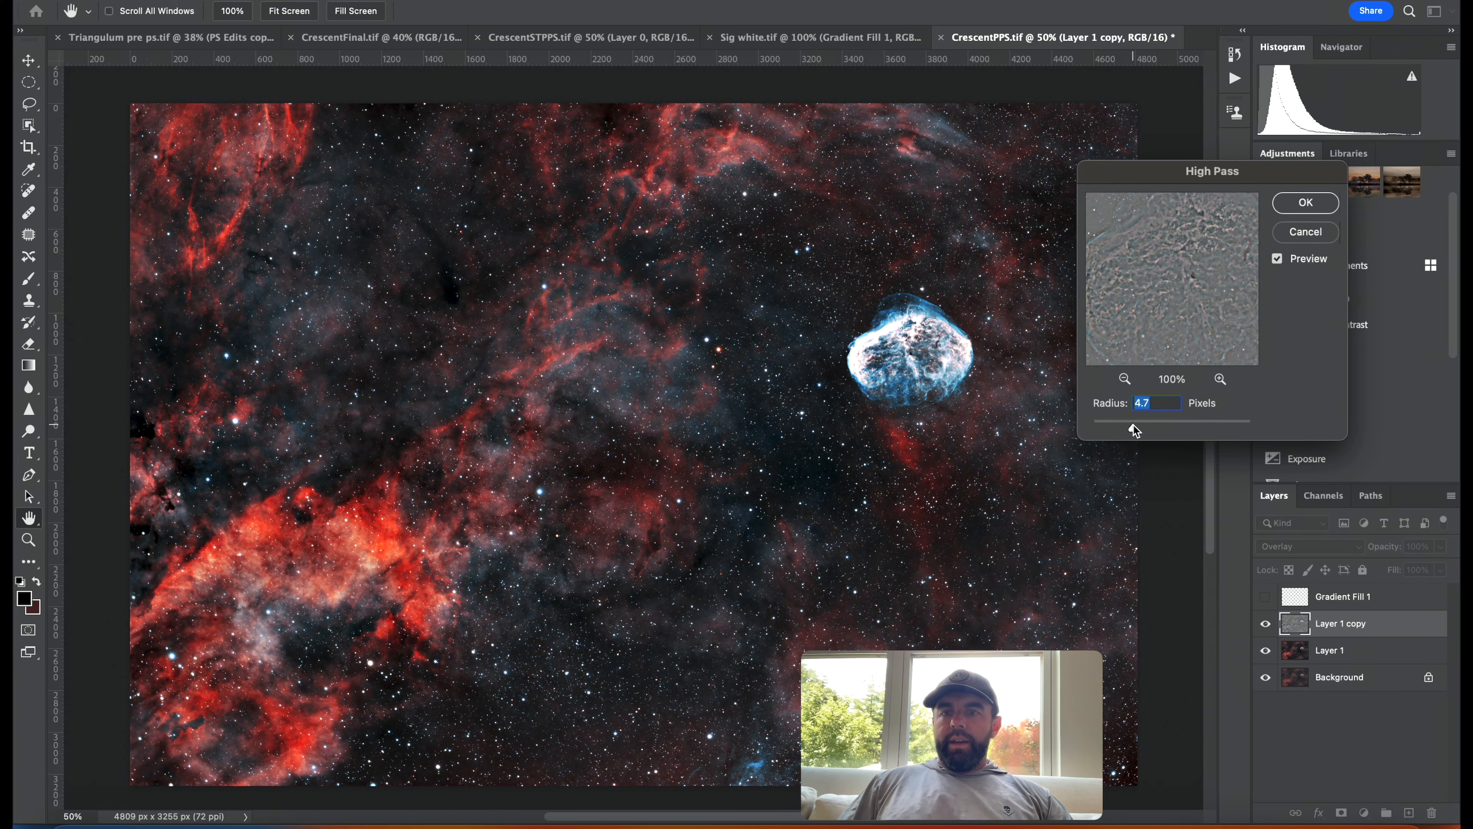
drag(1114, 427, 1111, 428)
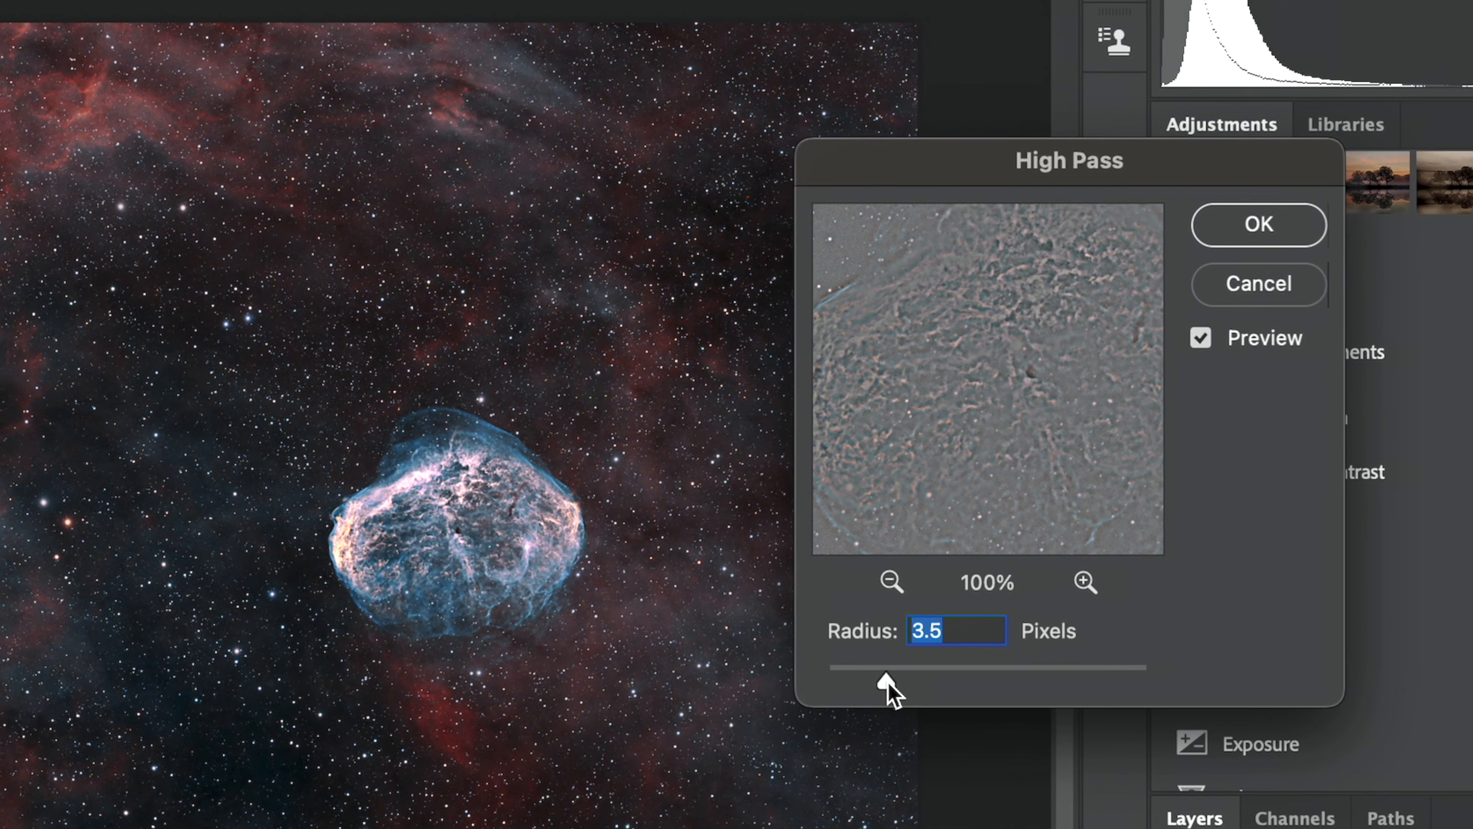
drag(1122, 429, 1128, 429)
click(900, 683)
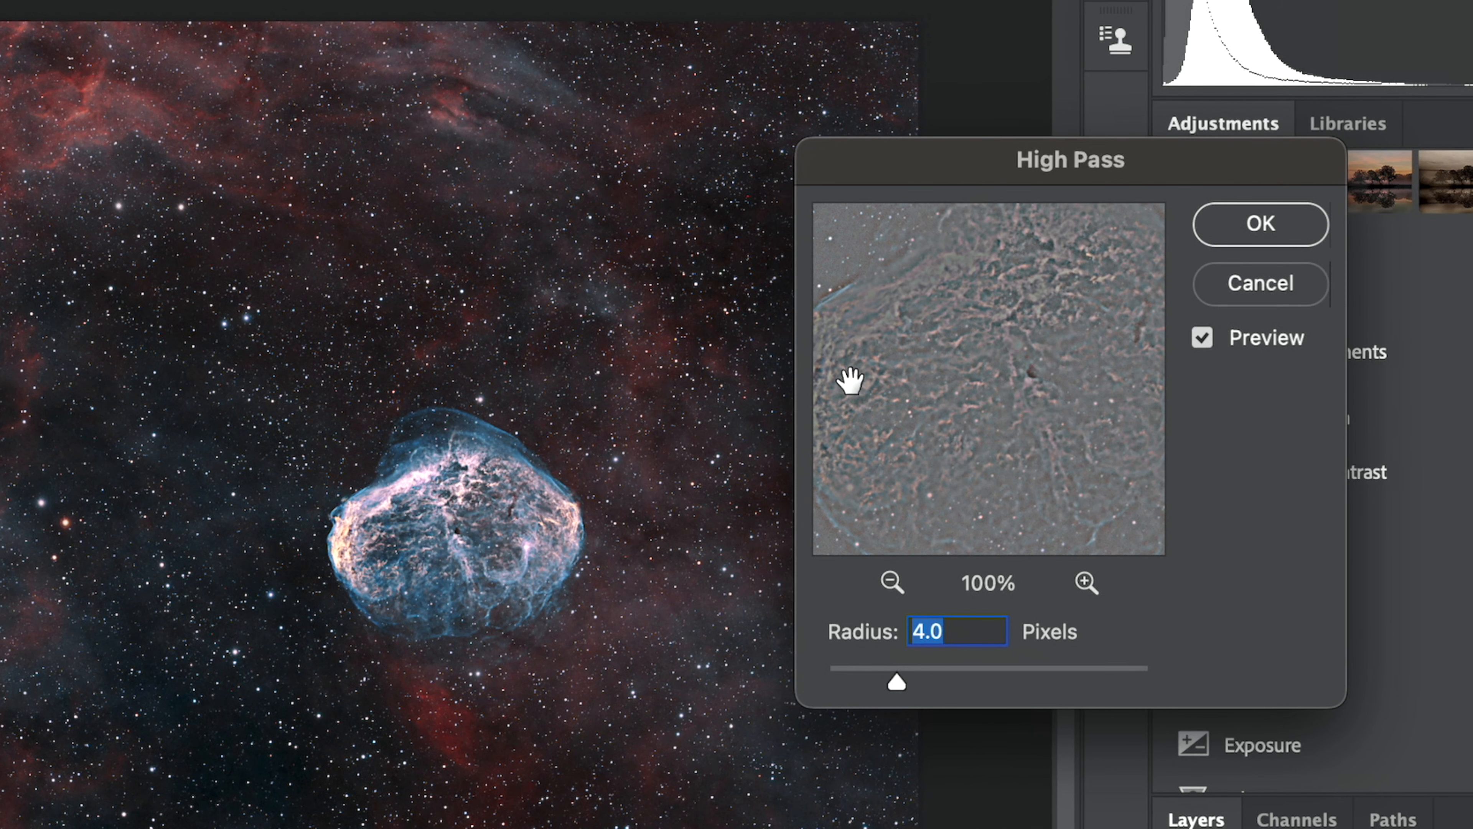
drag(880, 339, 949, 340)
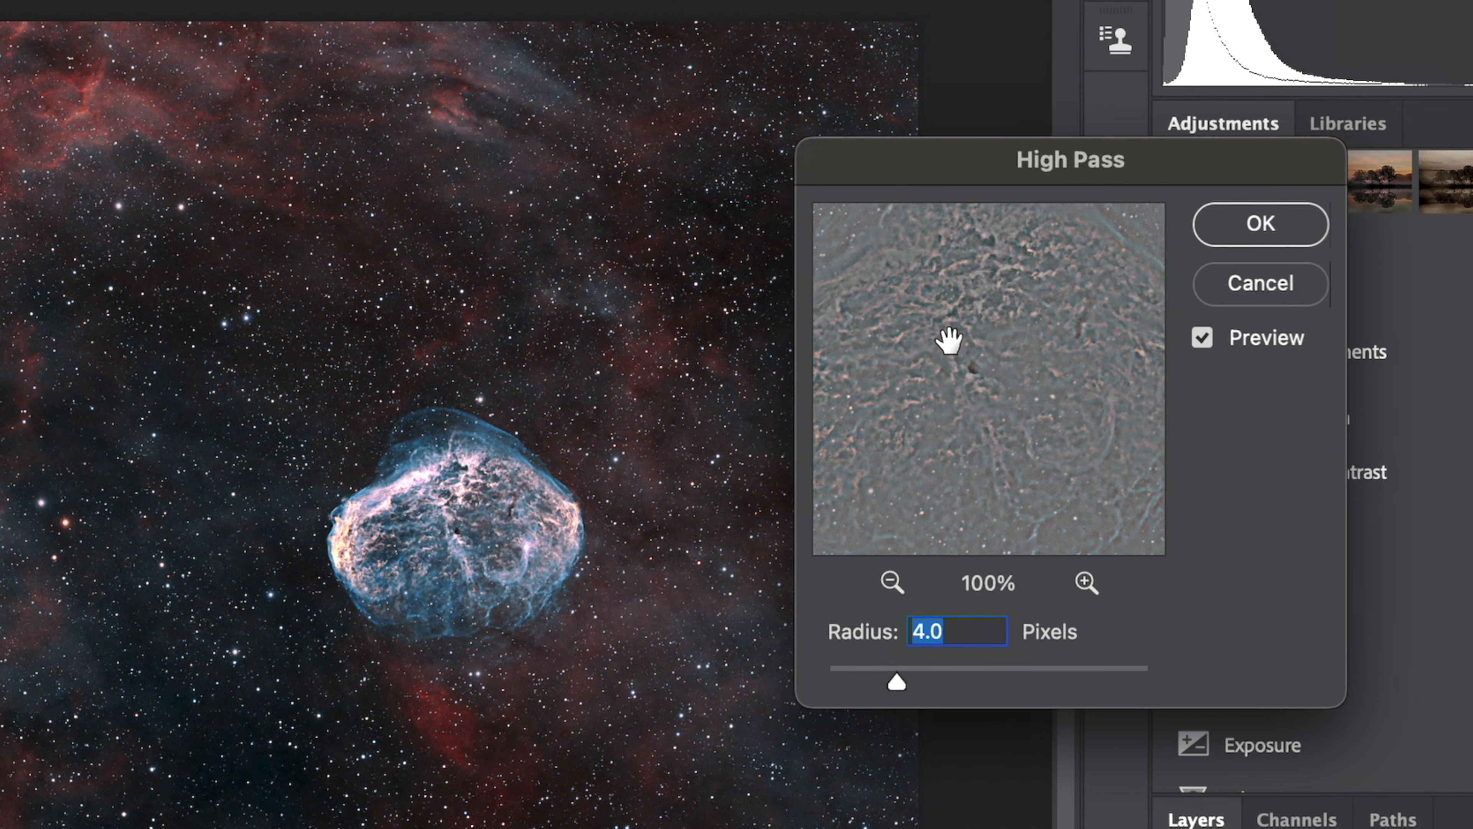
drag(898, 682, 902, 680)
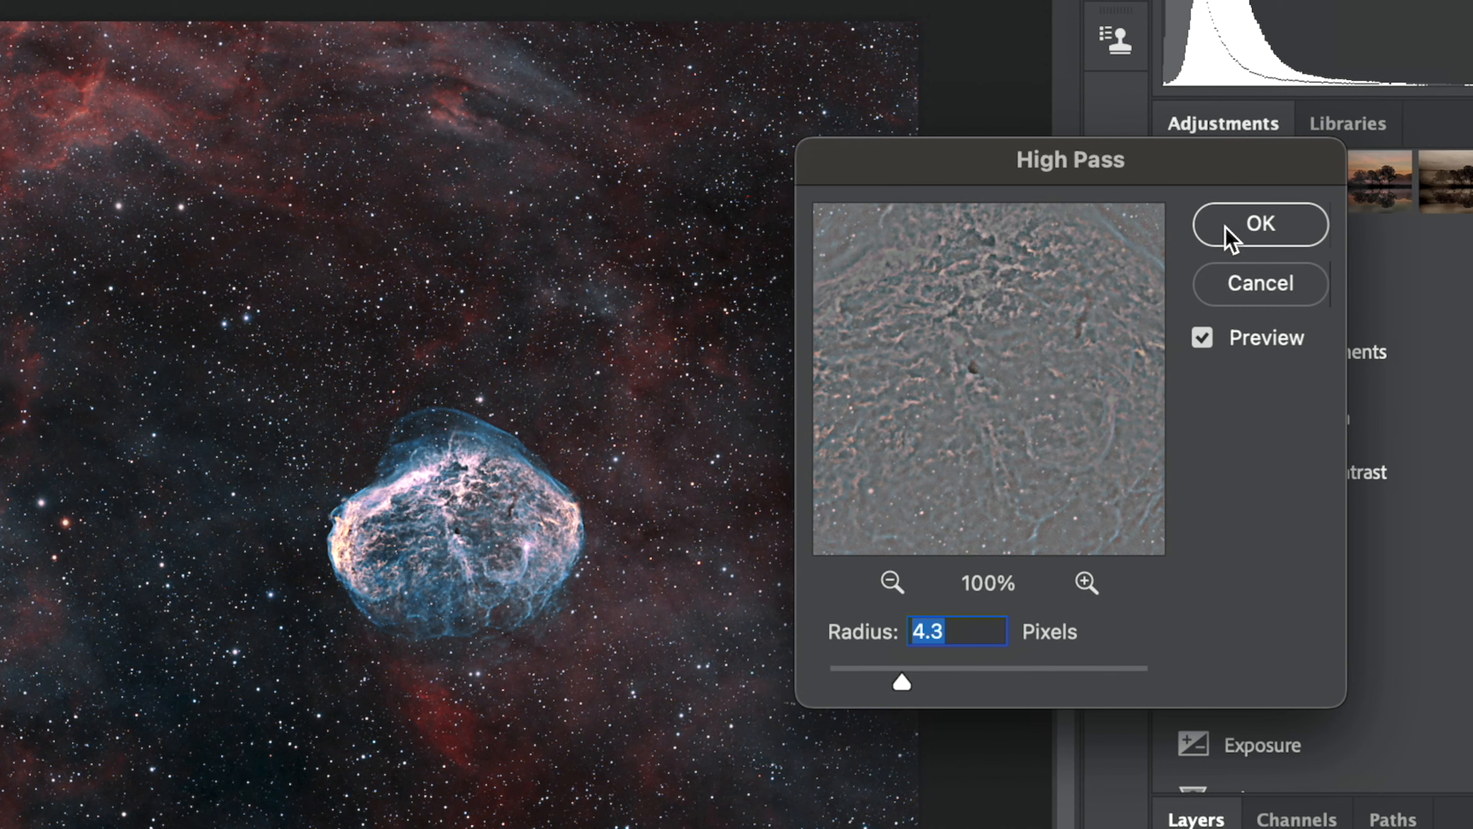
click(1230, 232)
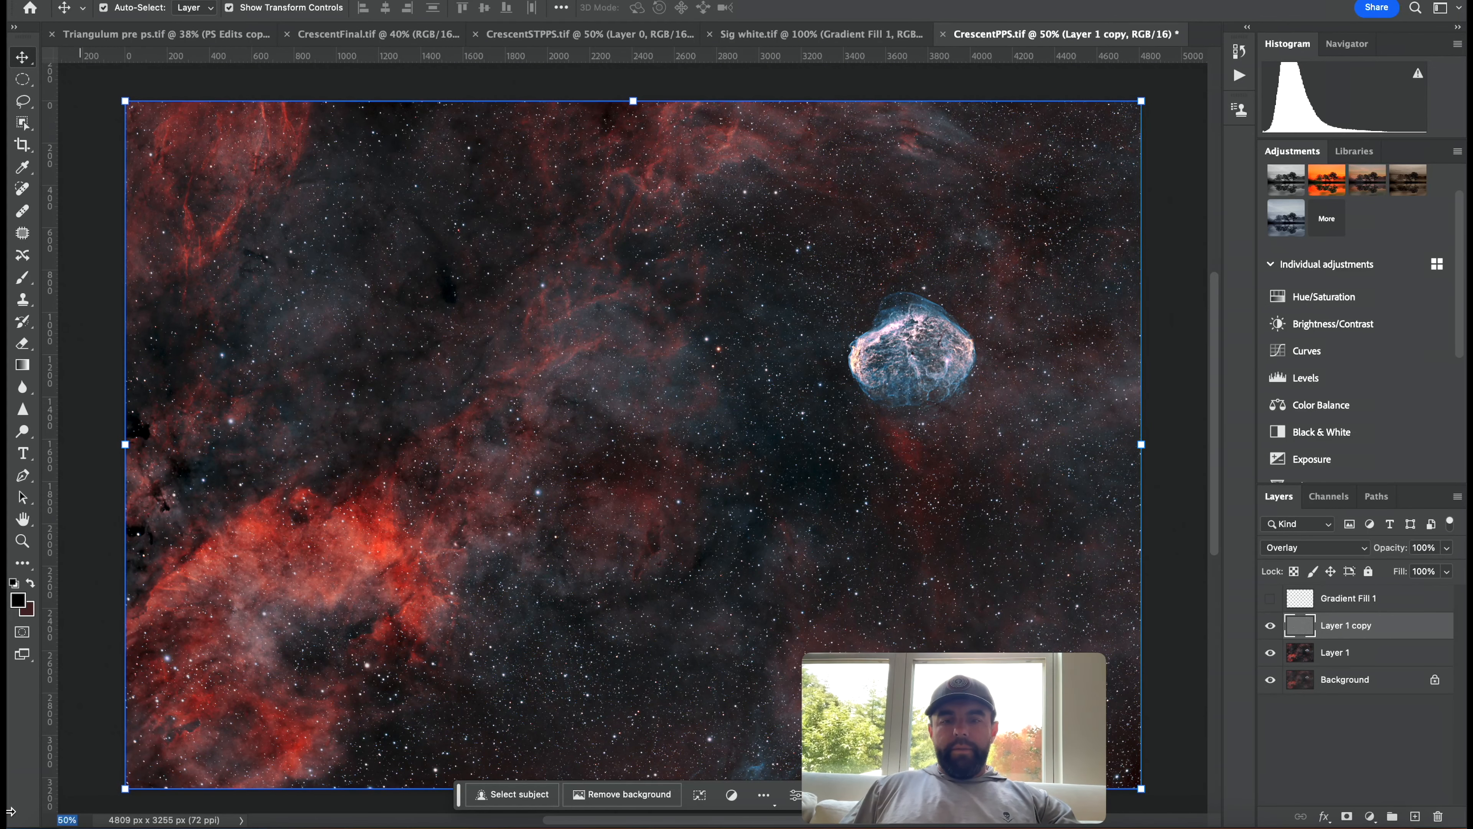
Toggle the high-pass Layer 1 copy on and off to compare, and set its opacity to 71%.
scroll(660, 435, up, 3)
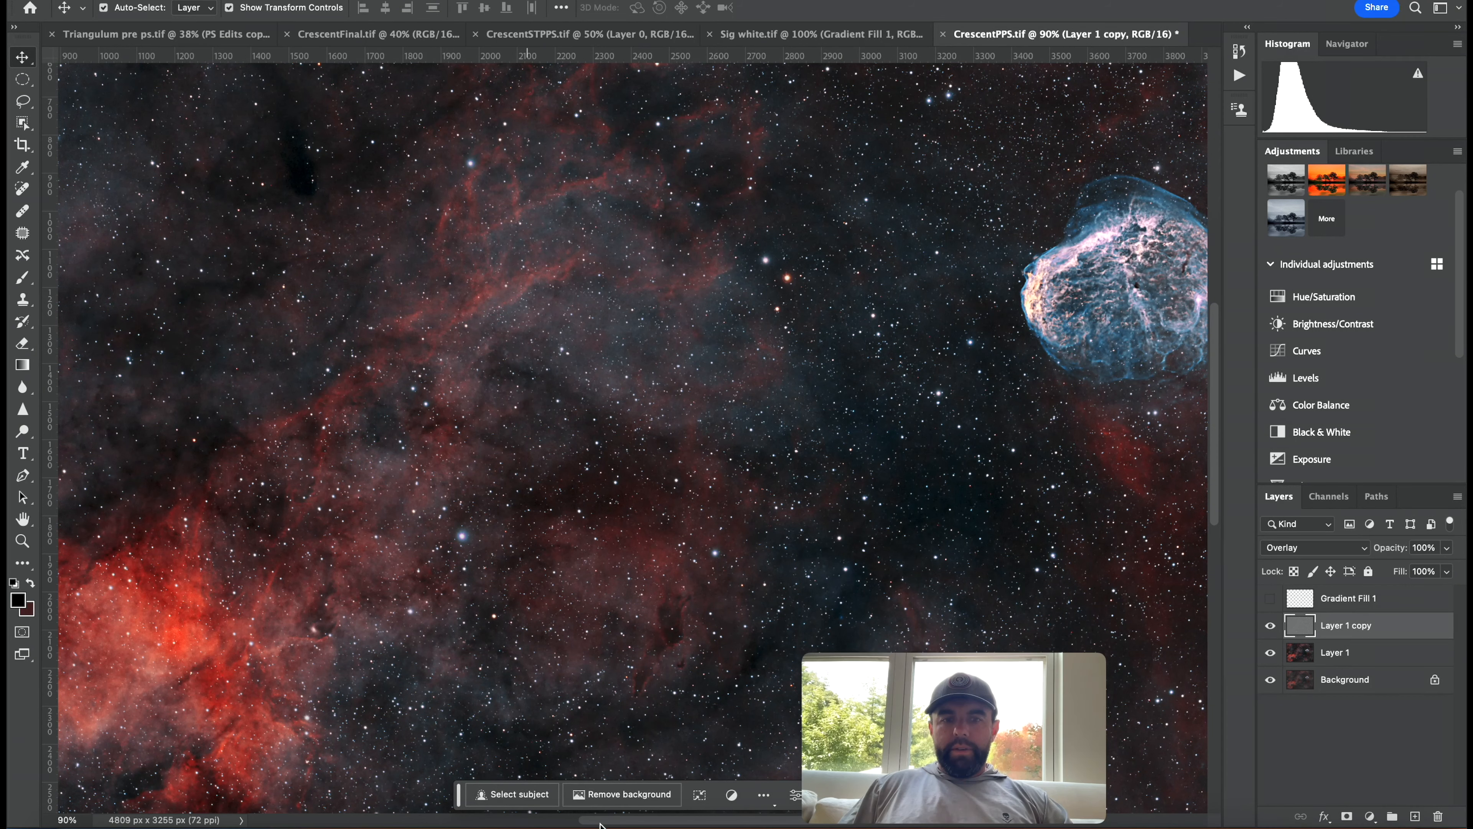
scroll(784, 813, right, 5)
scroll(784, 813, right, 1)
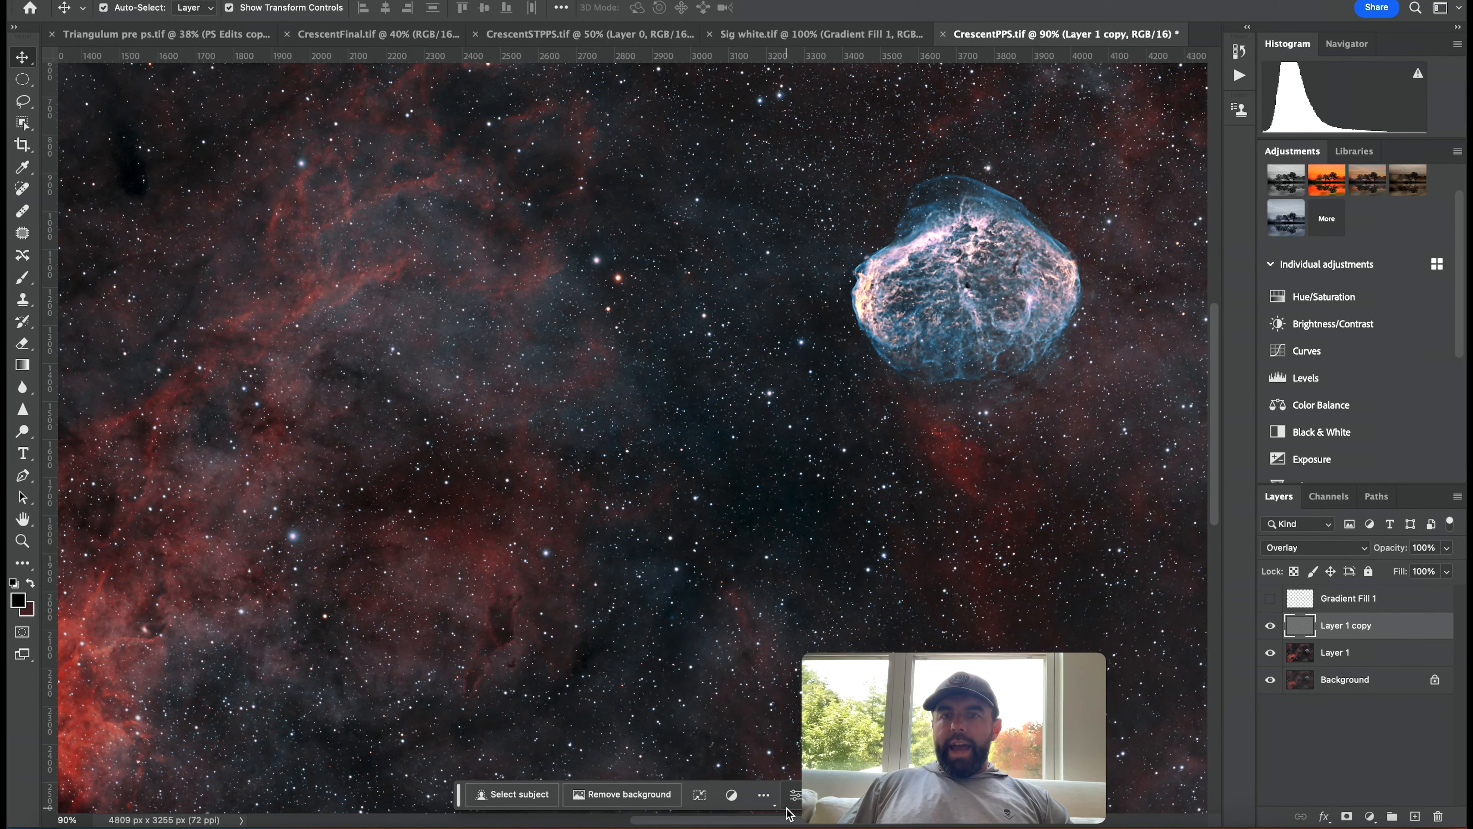
scroll(1218, 376, up, 4)
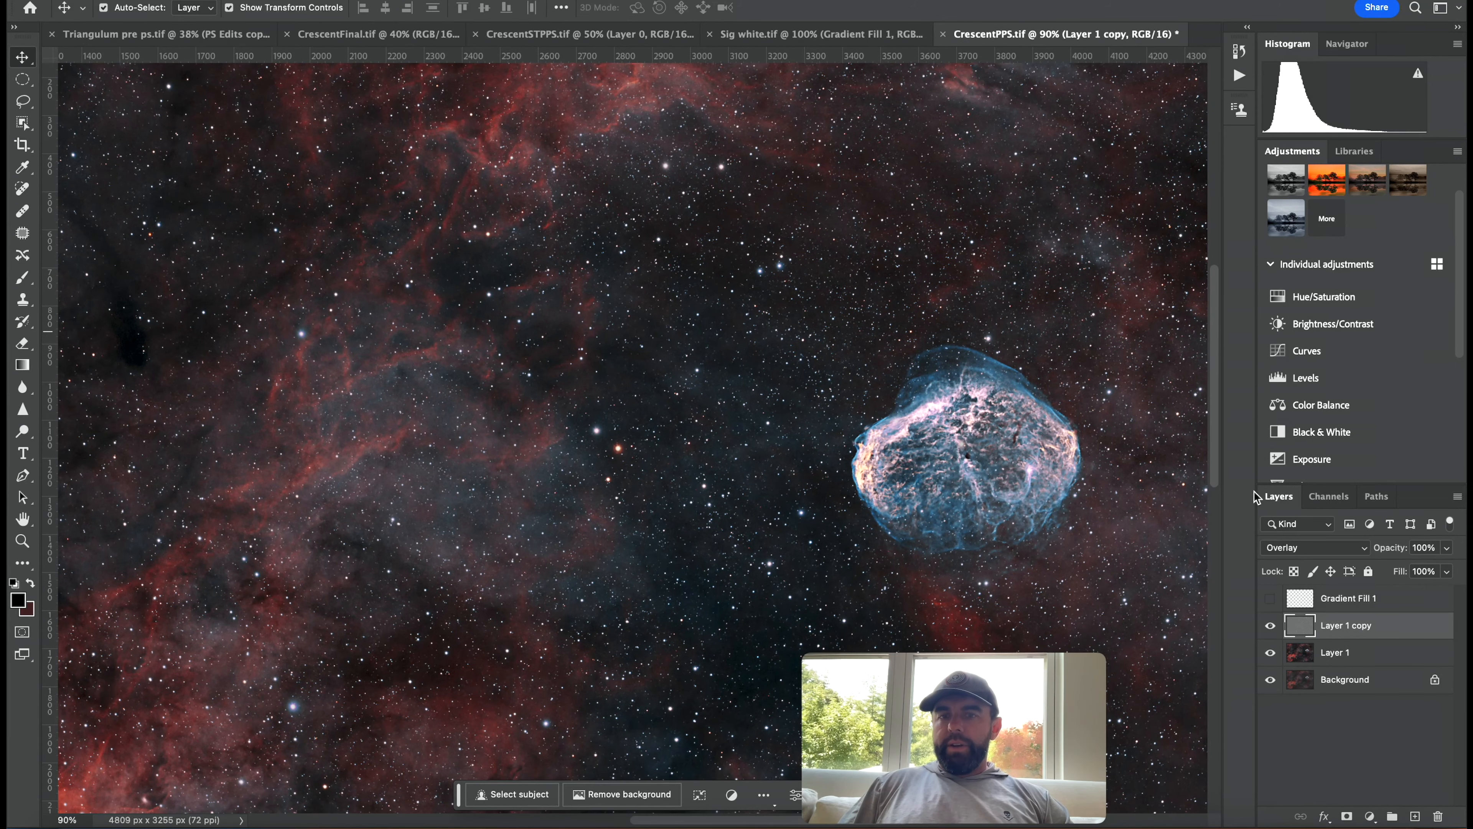
click(1270, 626)
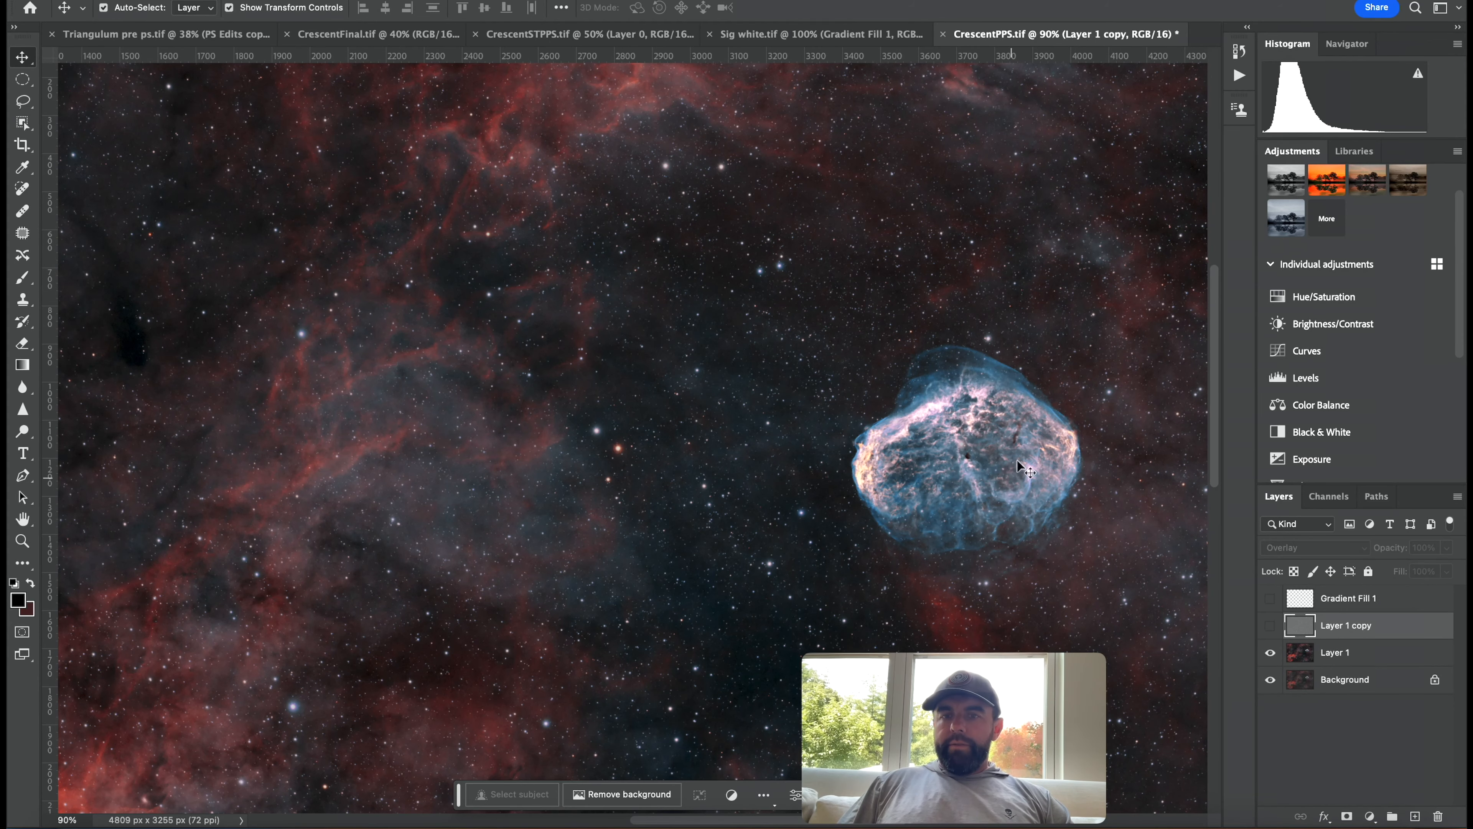
click(1271, 626)
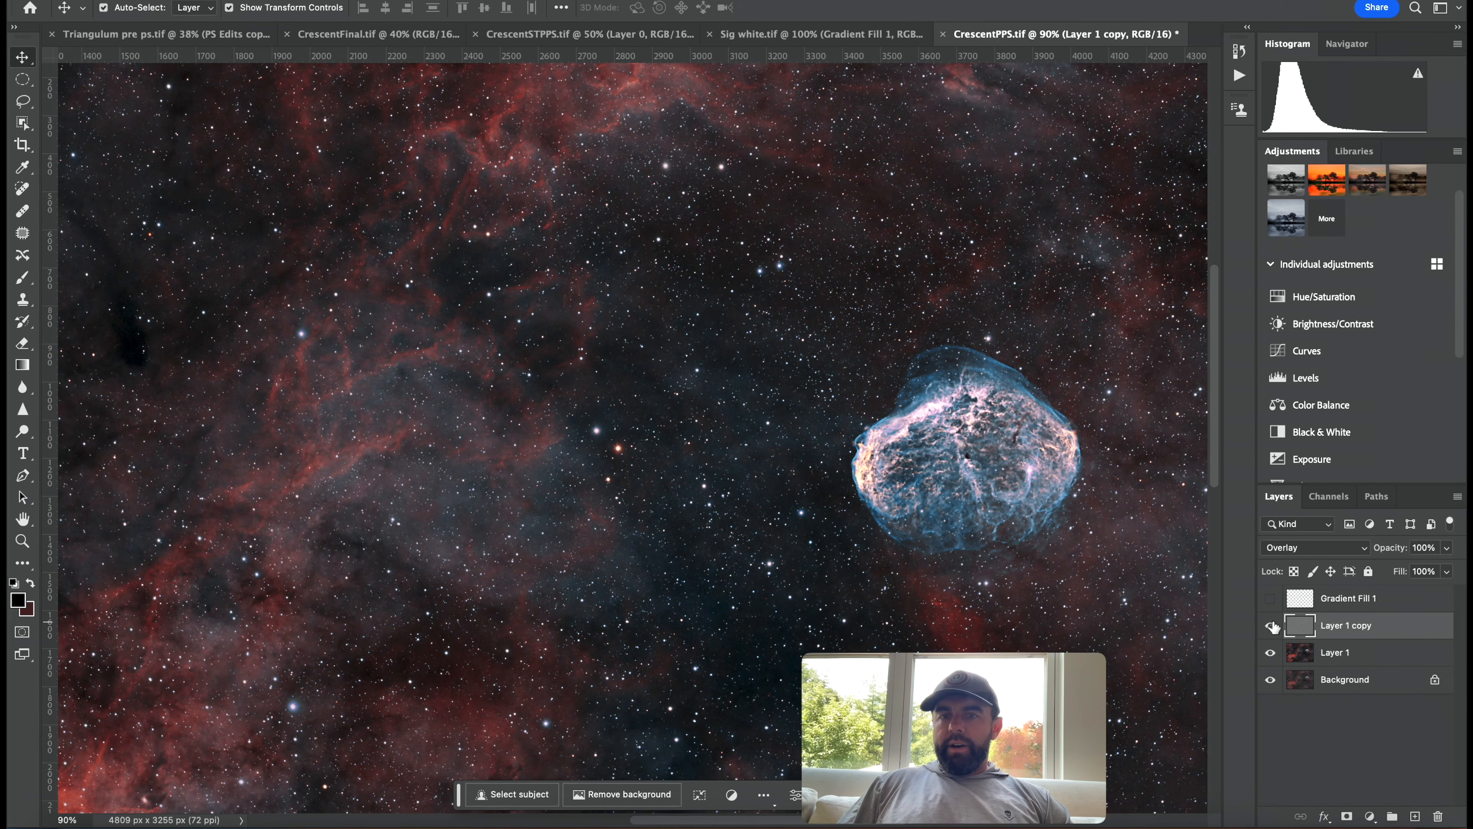
click(1270, 626)
click(1448, 548)
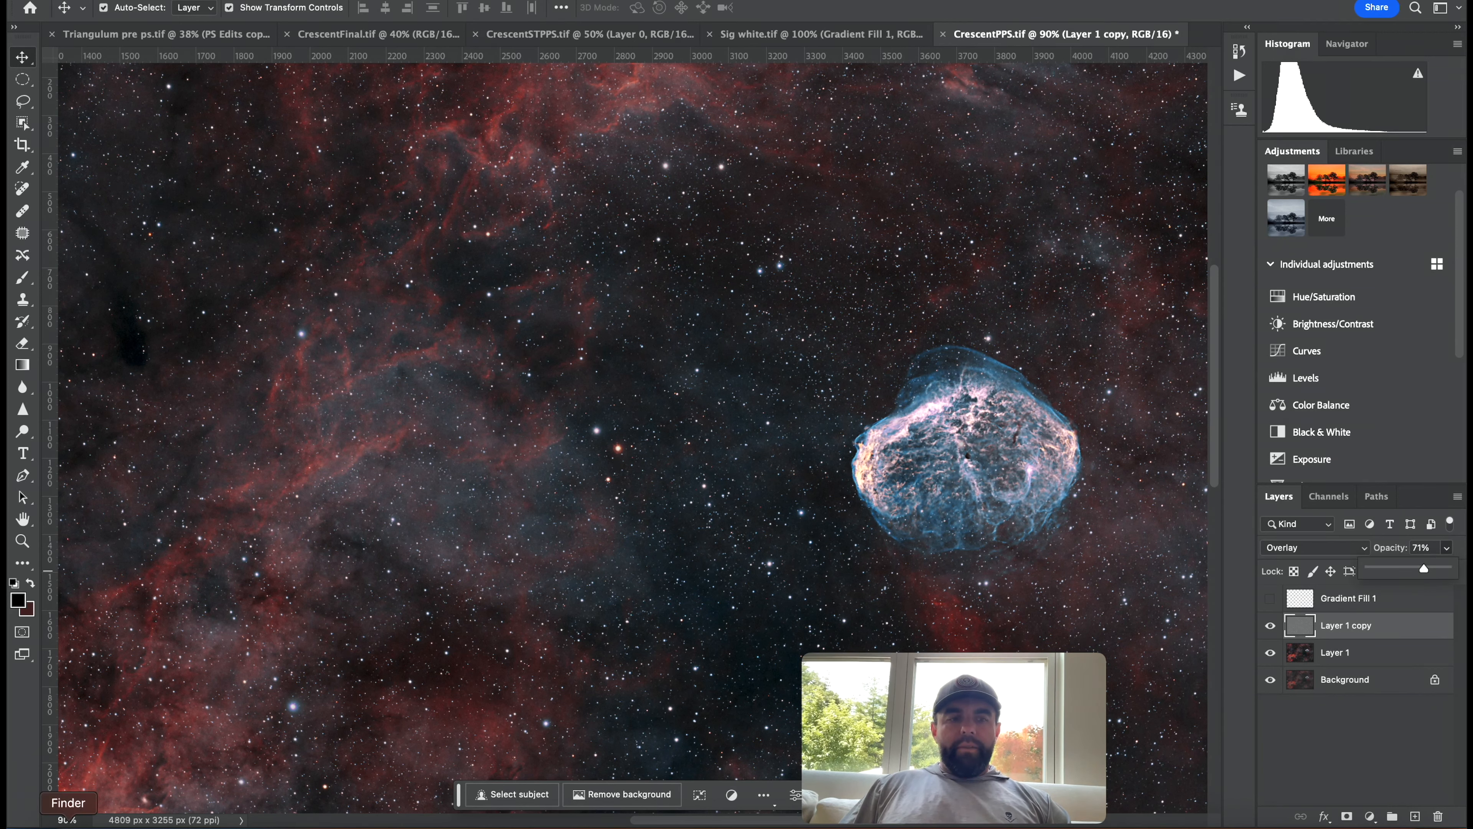
Add a layer mask to the Layer 1 copy.
click(78, 820)
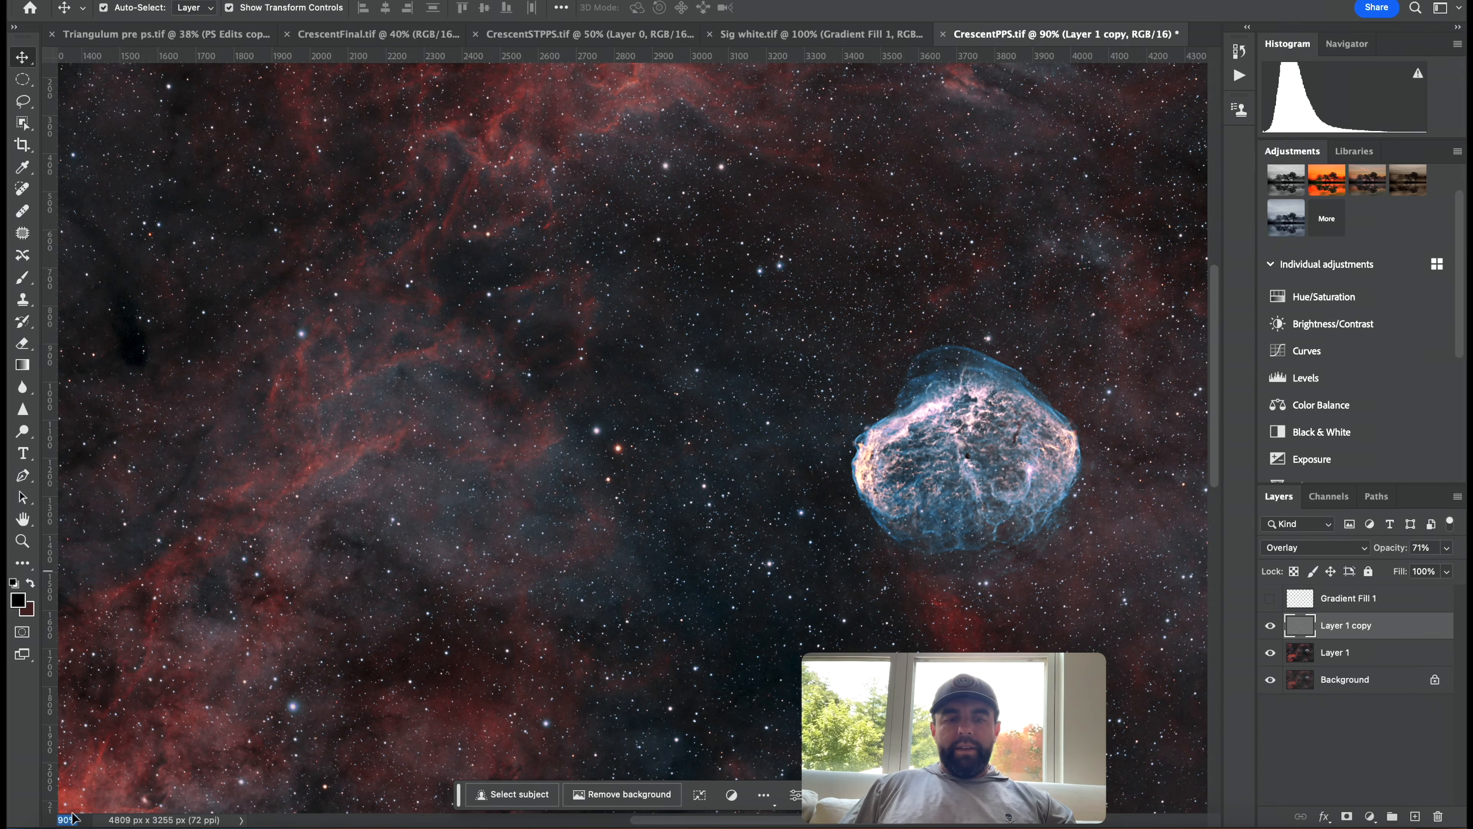
key(Return)
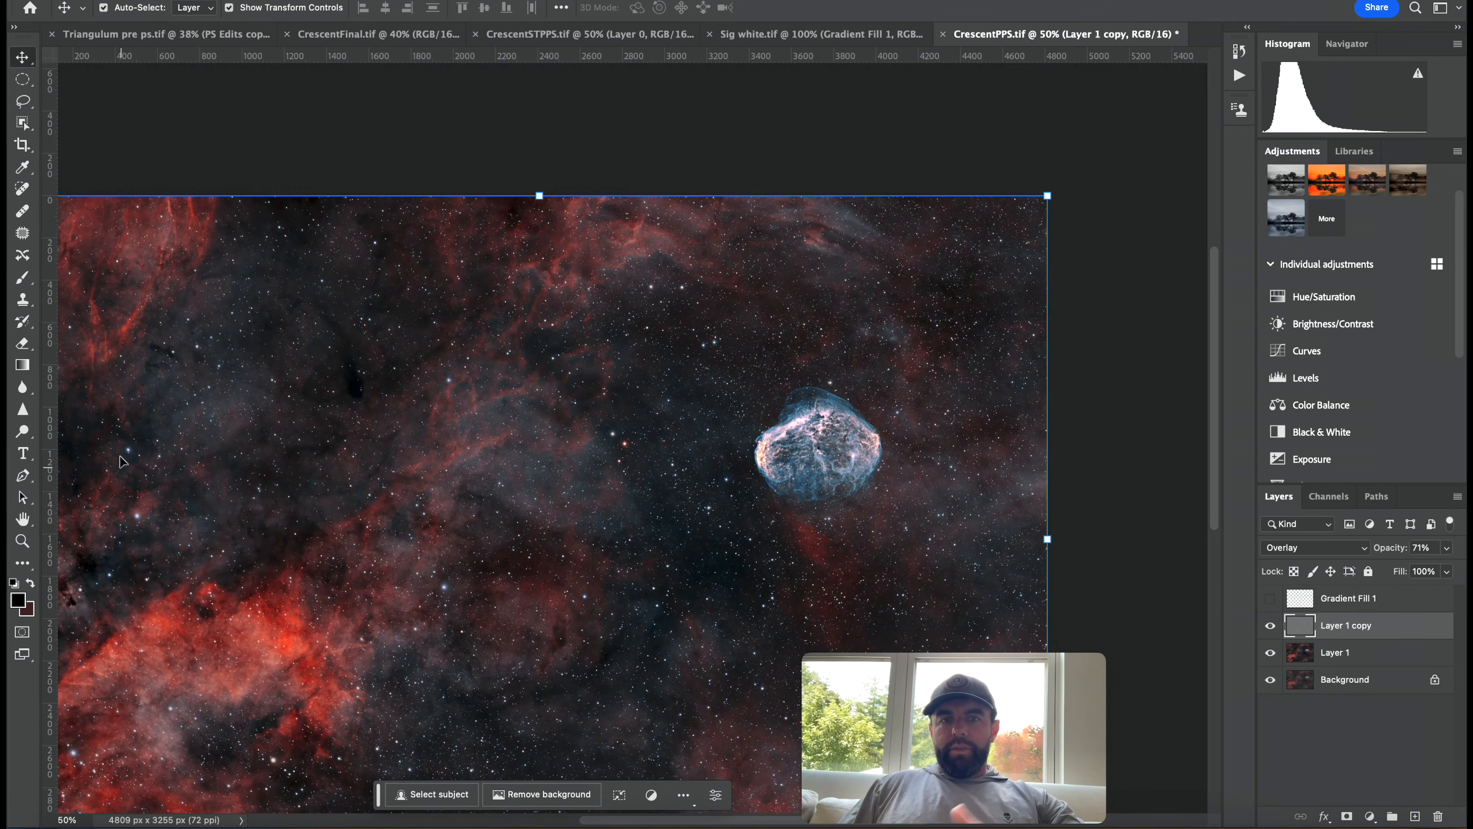
drag(1218, 478, 1214, 528)
mouse_move(663, 818)
mouse_down()
mouse_move(611, 818)
mouse_move(639, 819)
mouse_up()
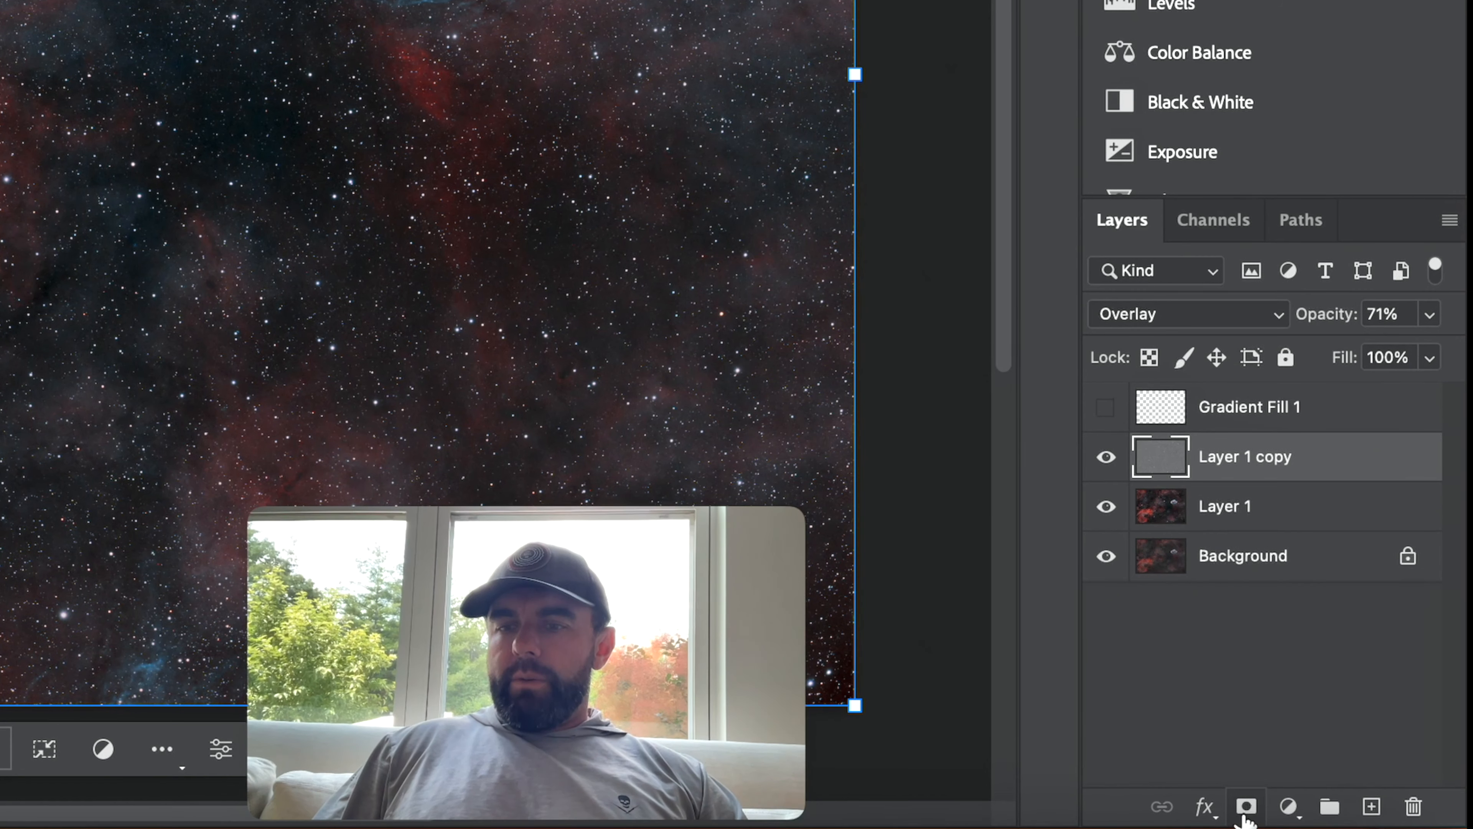
click(1347, 817)
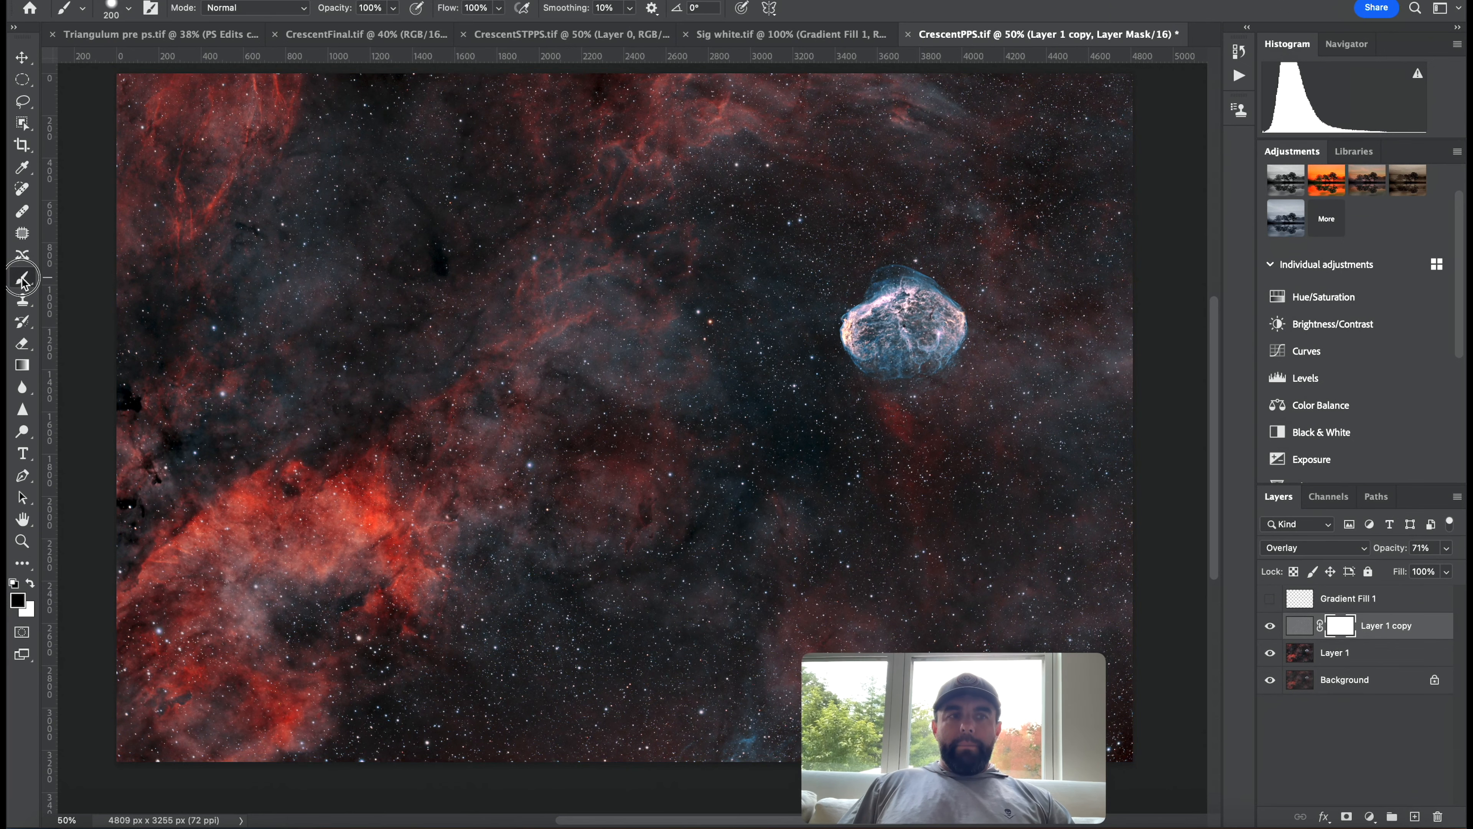
Pick the Brush tool at 1760 px and paint on the Layer 1 copy's mask.
click(21, 281)
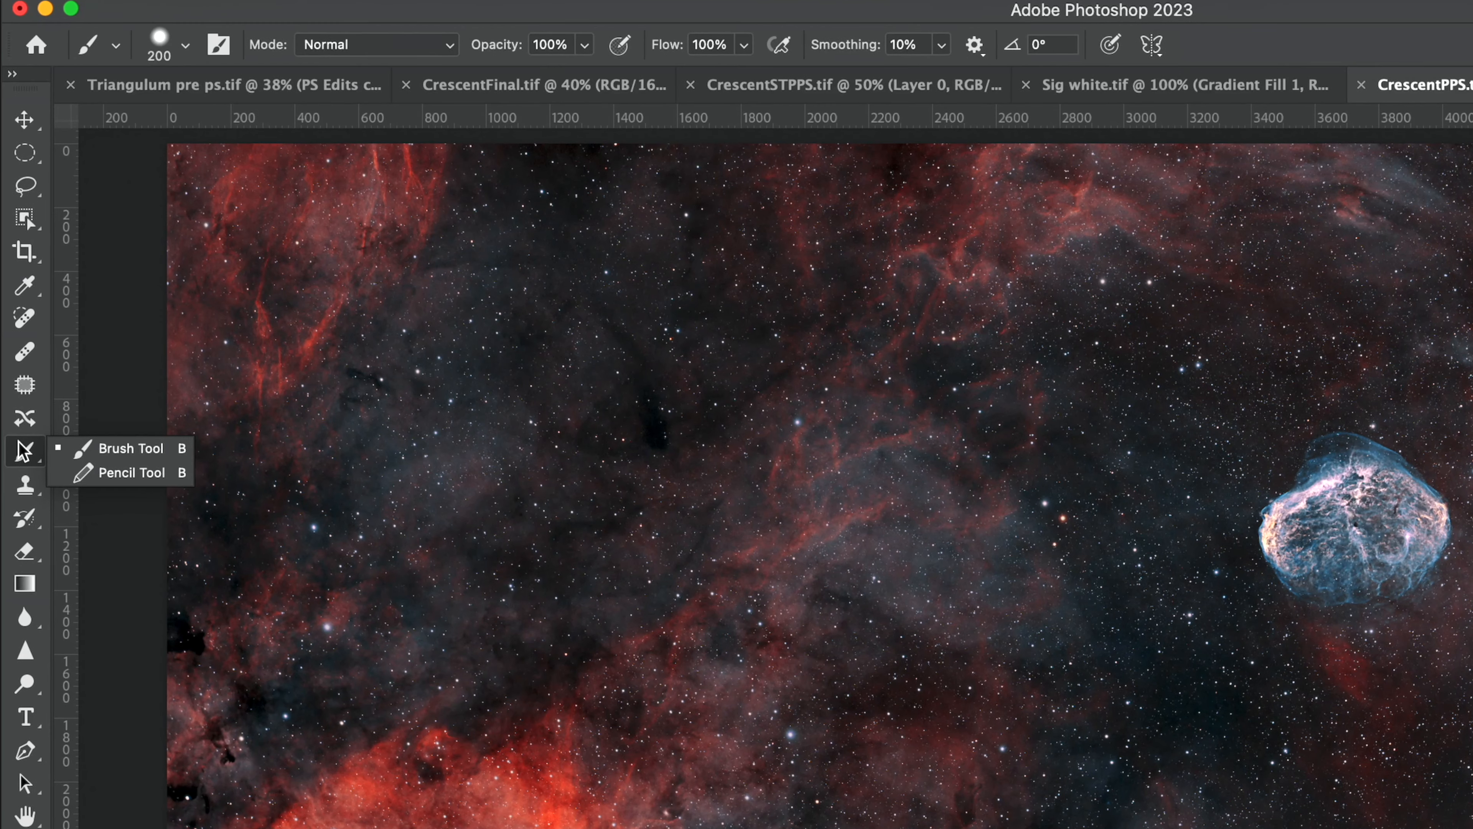
click(111, 7)
drag(268, 134, 296, 128)
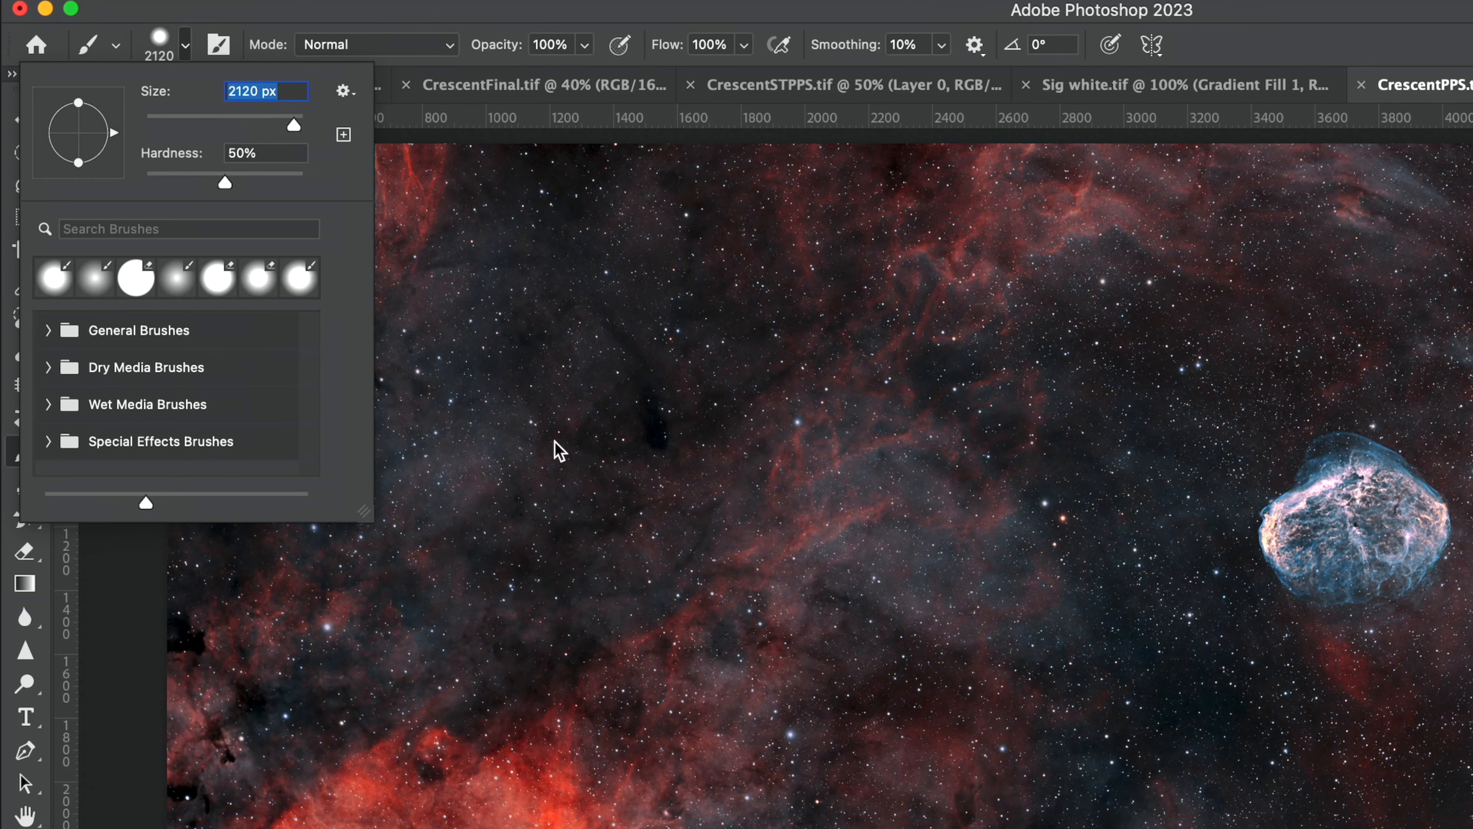
drag(294, 127, 292, 127)
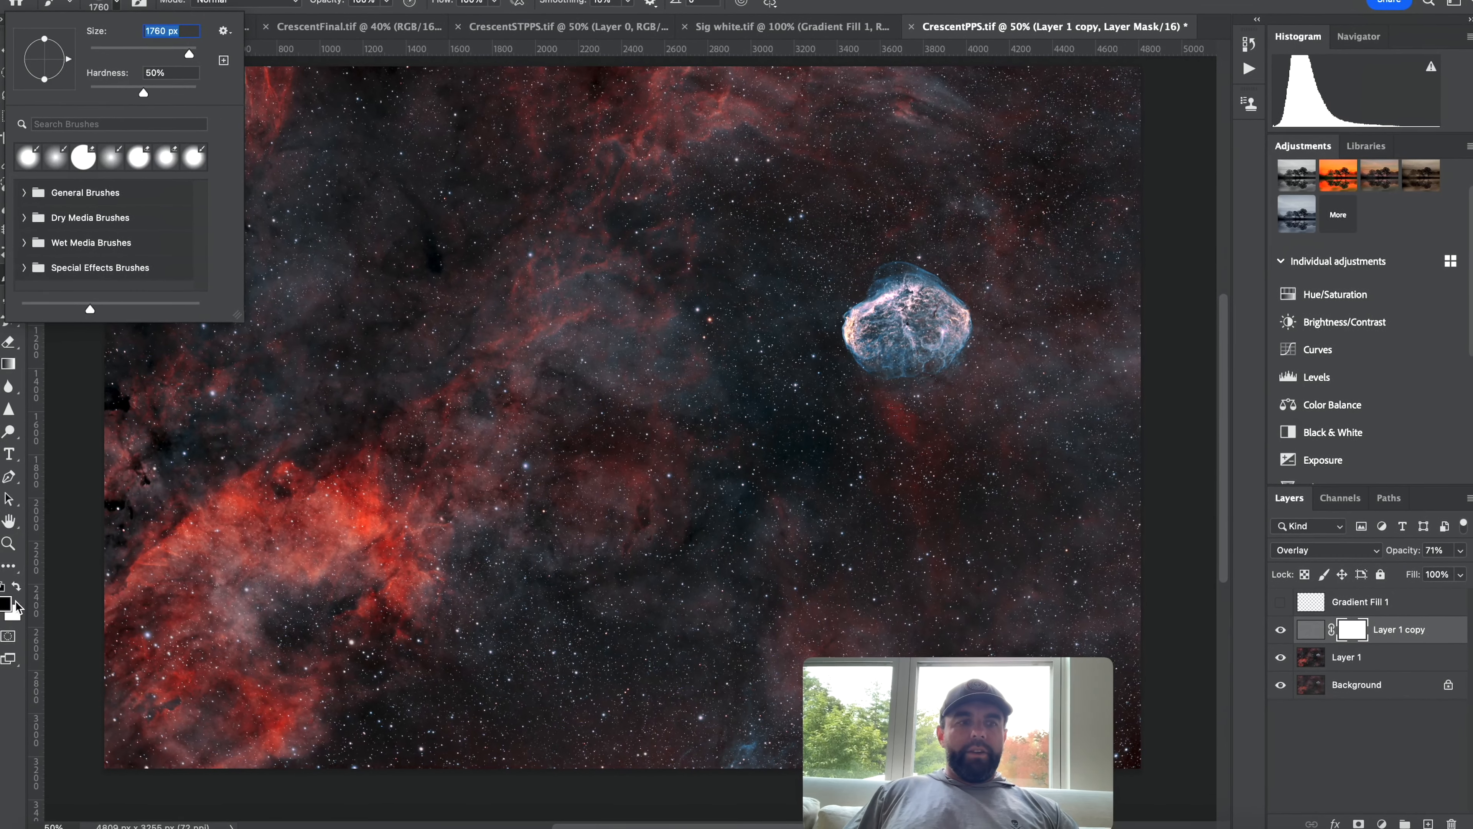
click(1352, 630)
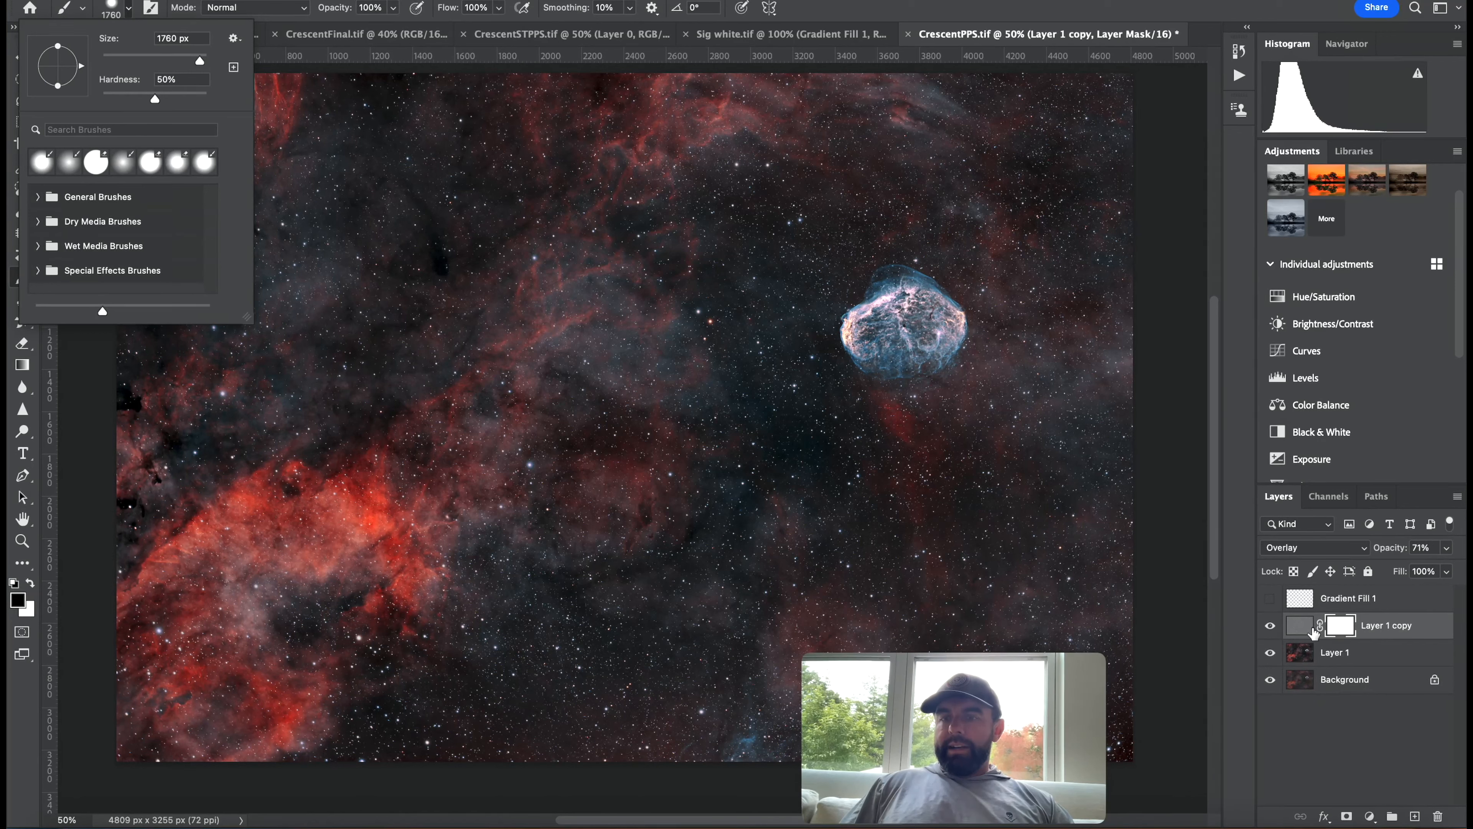
click(380, 537)
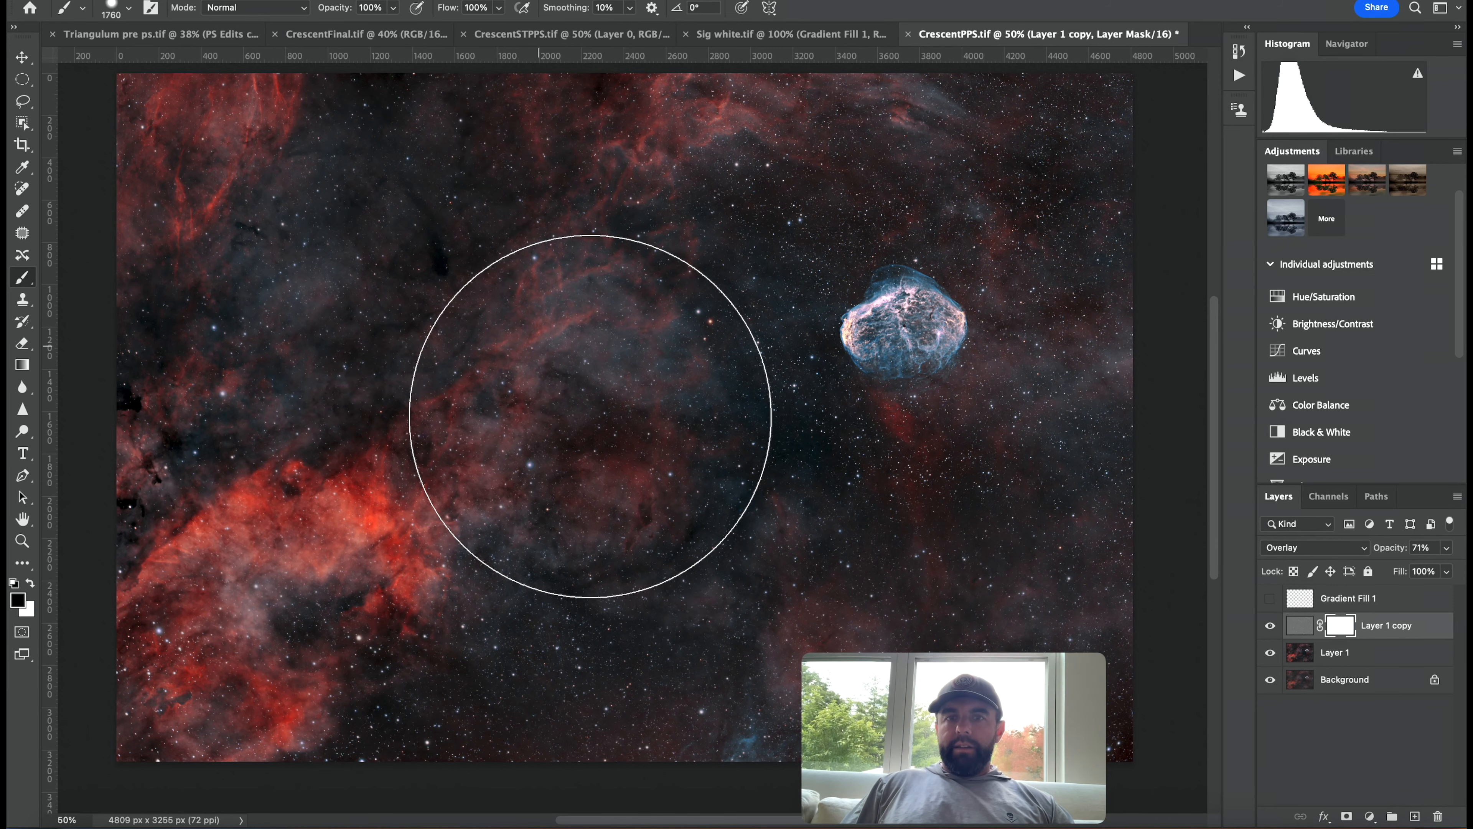
mouse_move(796, 628)
mouse_down()
mouse_move(595, 657)
mouse_move(218, 339)
mouse_move(349, 607)
mouse_move(696, 447)
mouse_up()
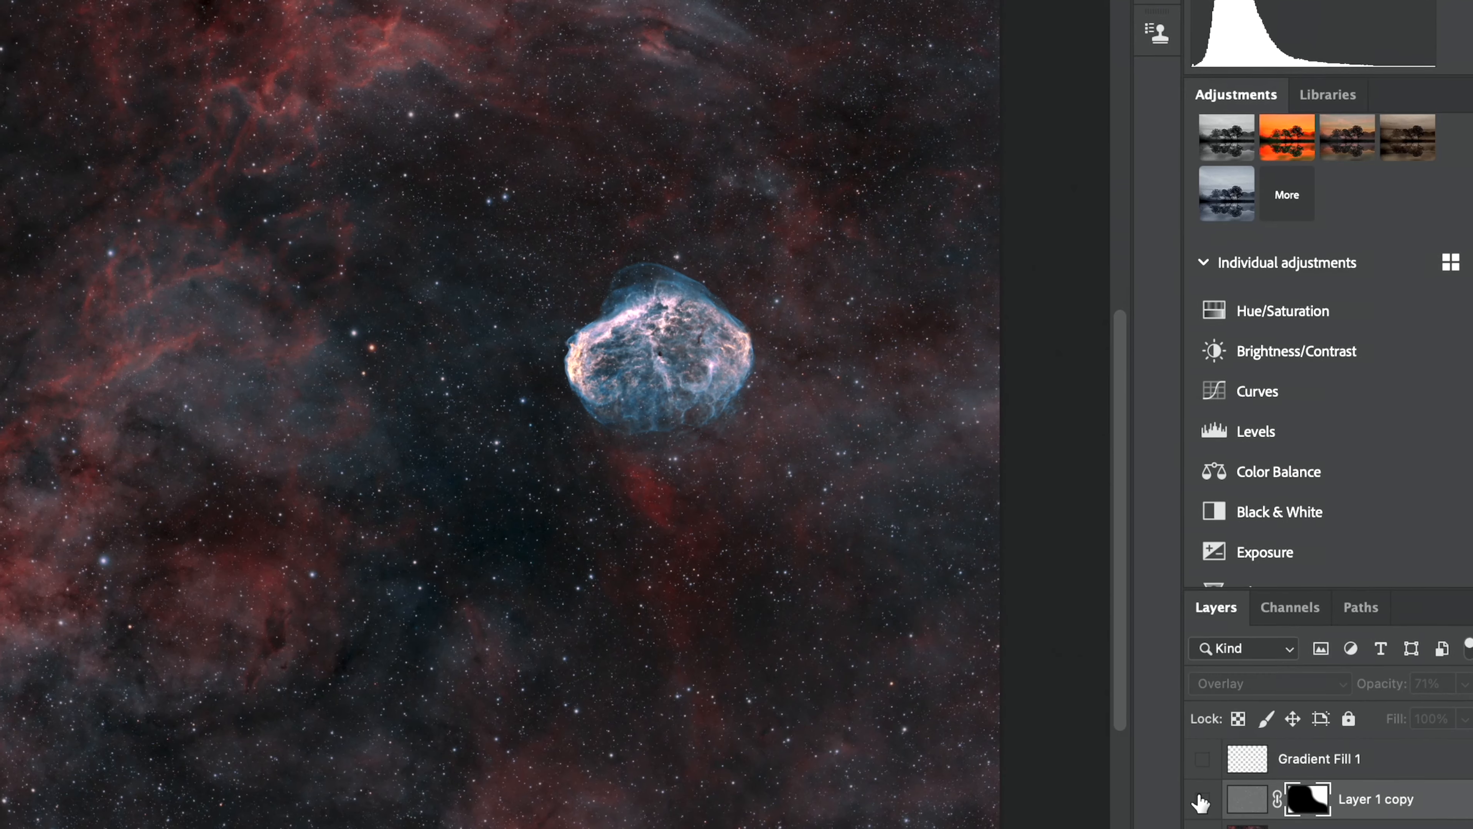
Show the Layer 1 copy again and paint its mask around the Crescent Nebula so the sharpening applies there.
click(1271, 625)
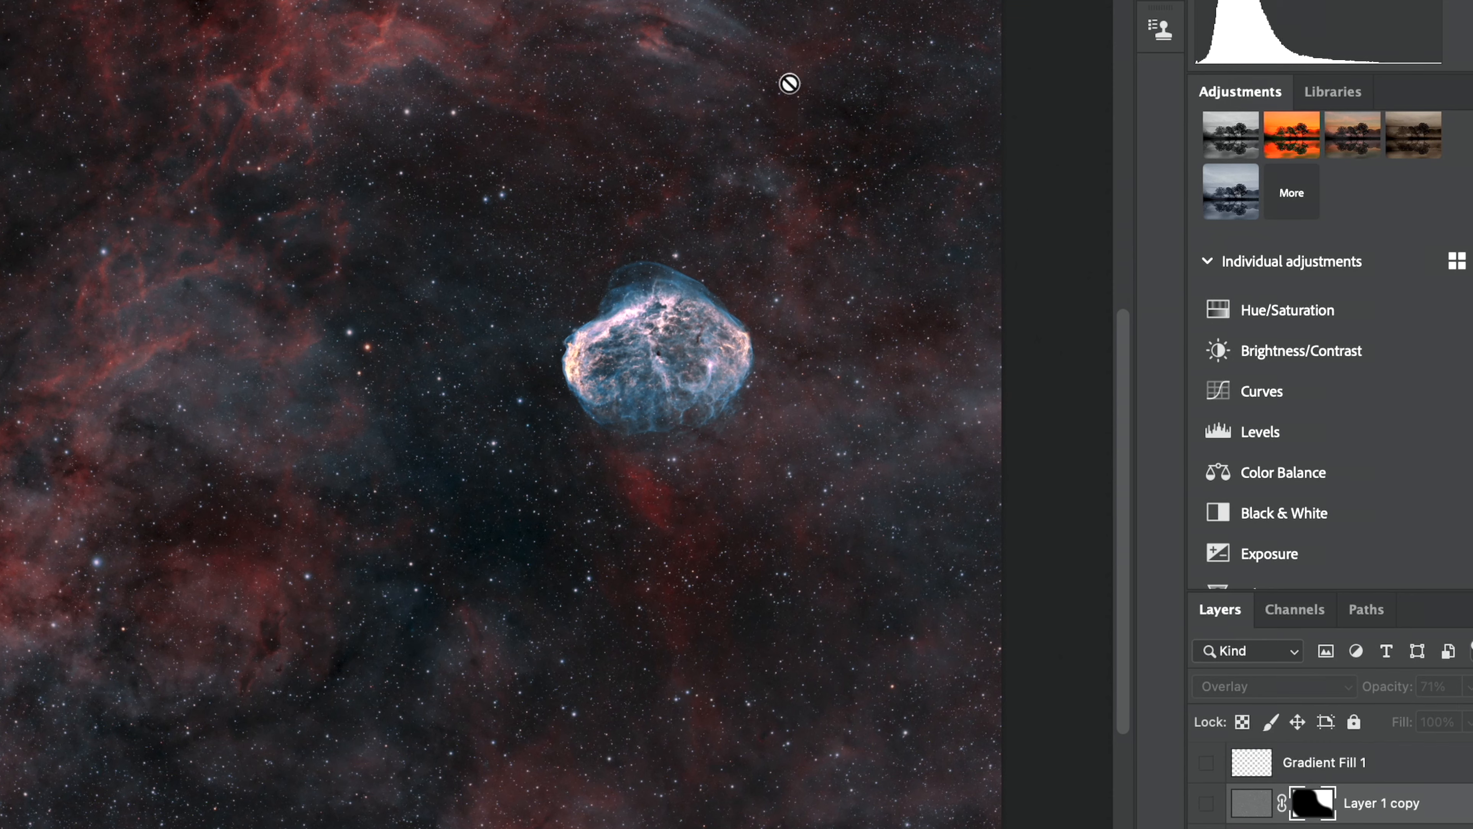
click(1207, 804)
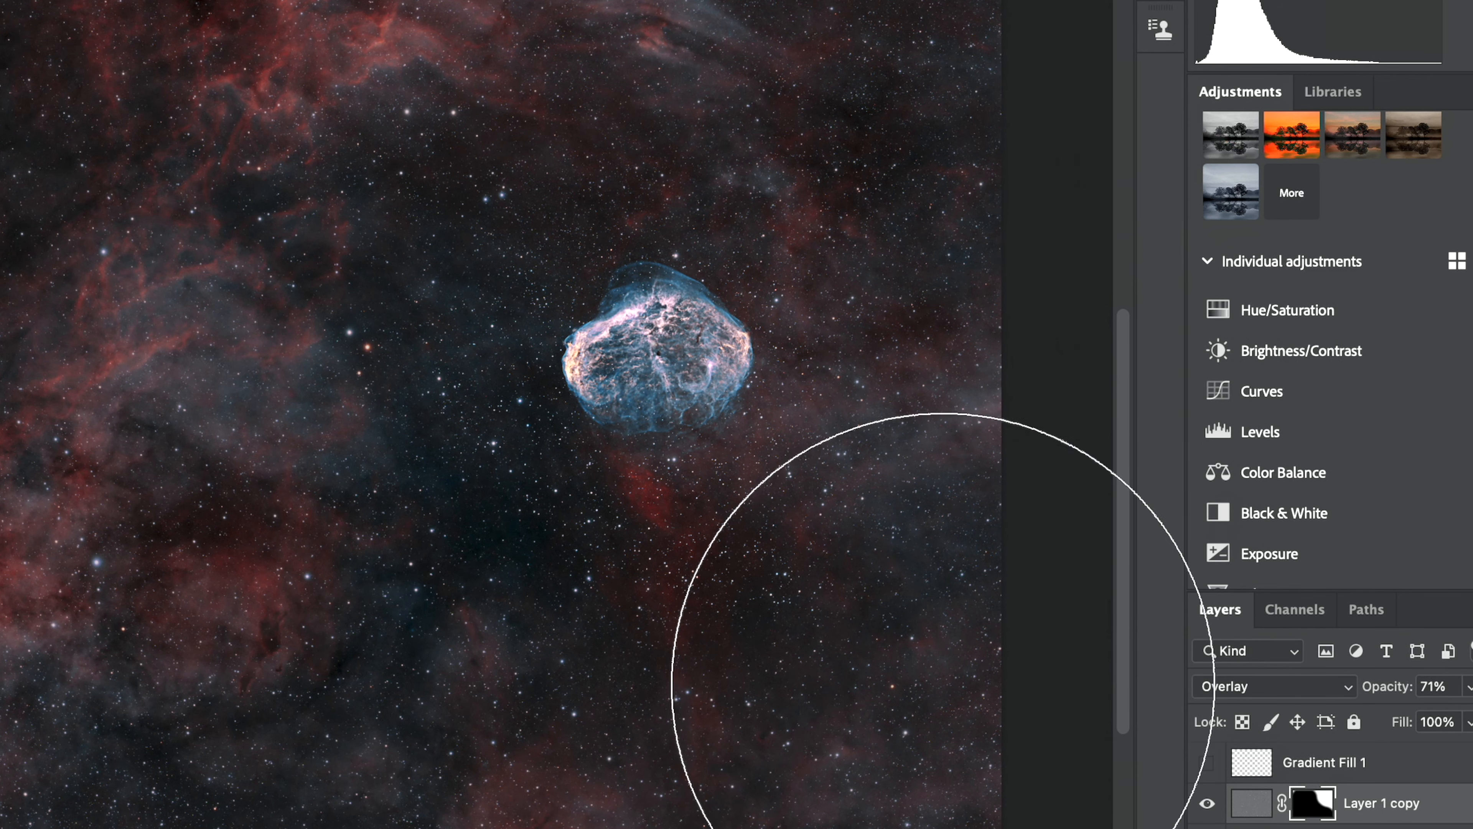
mouse_move(160, 325)
mouse_down()
mouse_move(254, 189)
mouse_move(248, 255)
mouse_move(293, 407)
mouse_move(300, 522)
mouse_up()
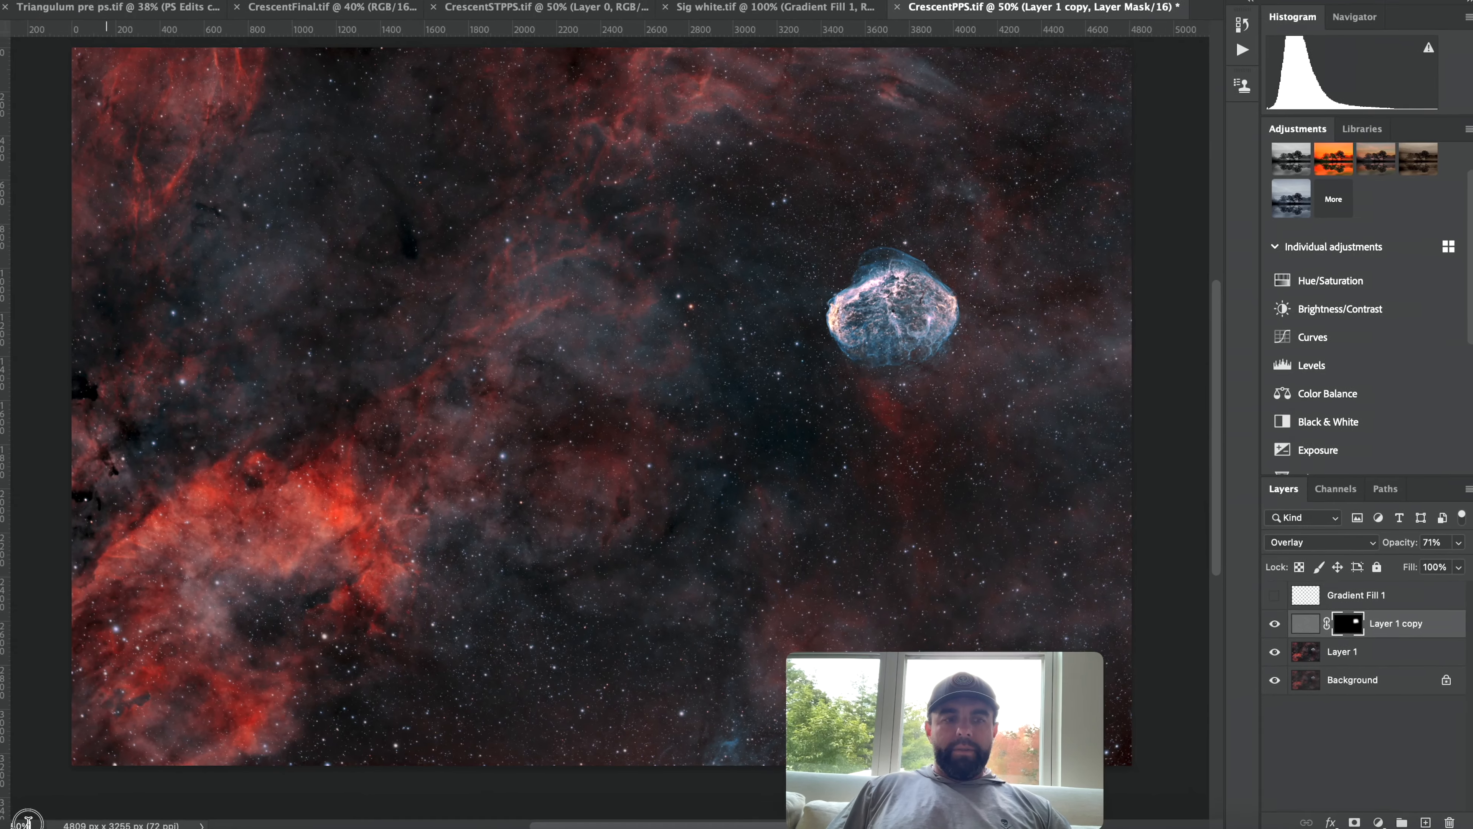
Compare the masked sharpening at 90% zoom by toggling the Layer 1 copy, then return to 40%.
drag(77, 819, 42, 821)
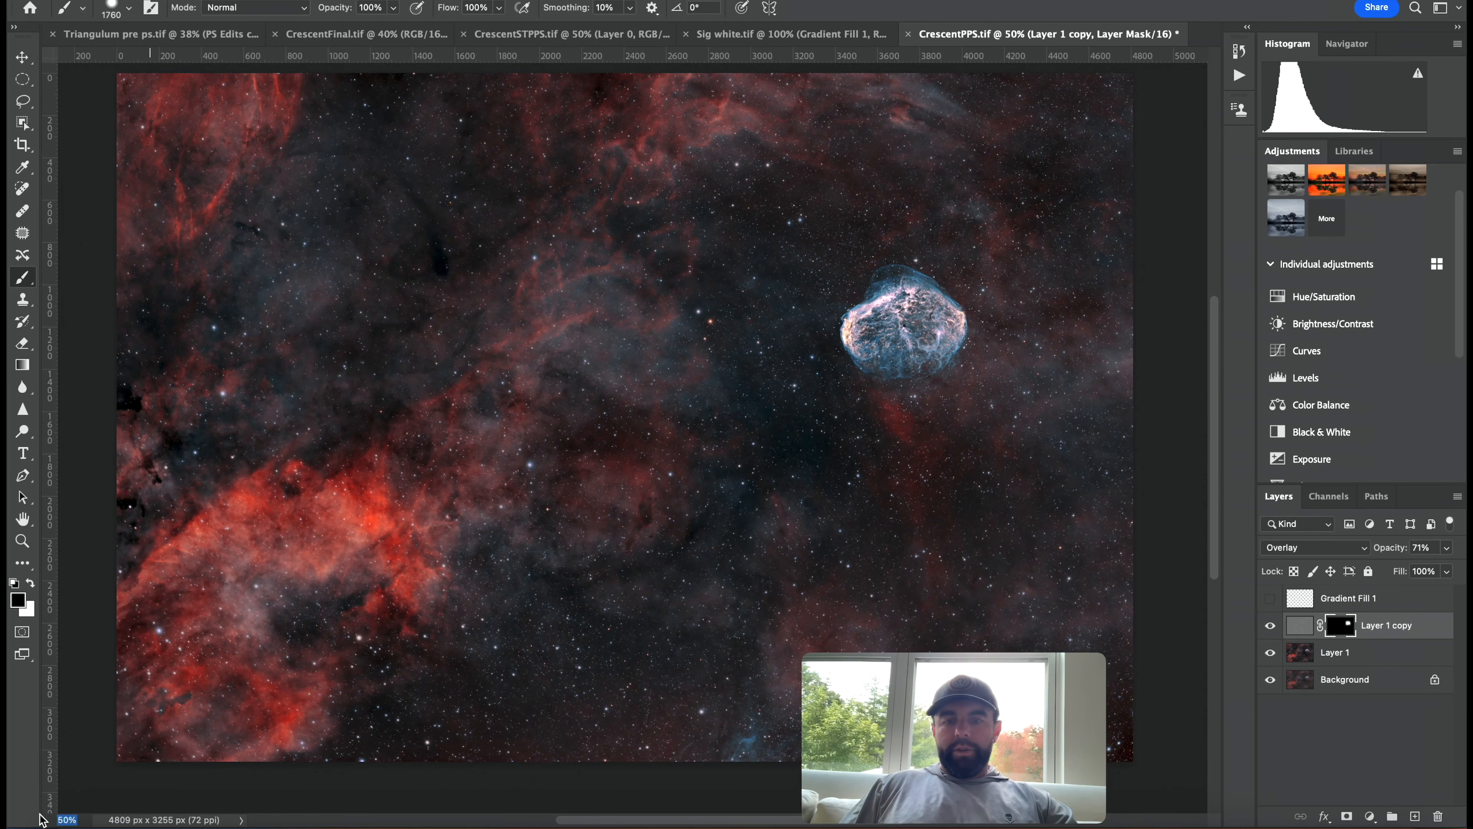
text(90)
key(Return)
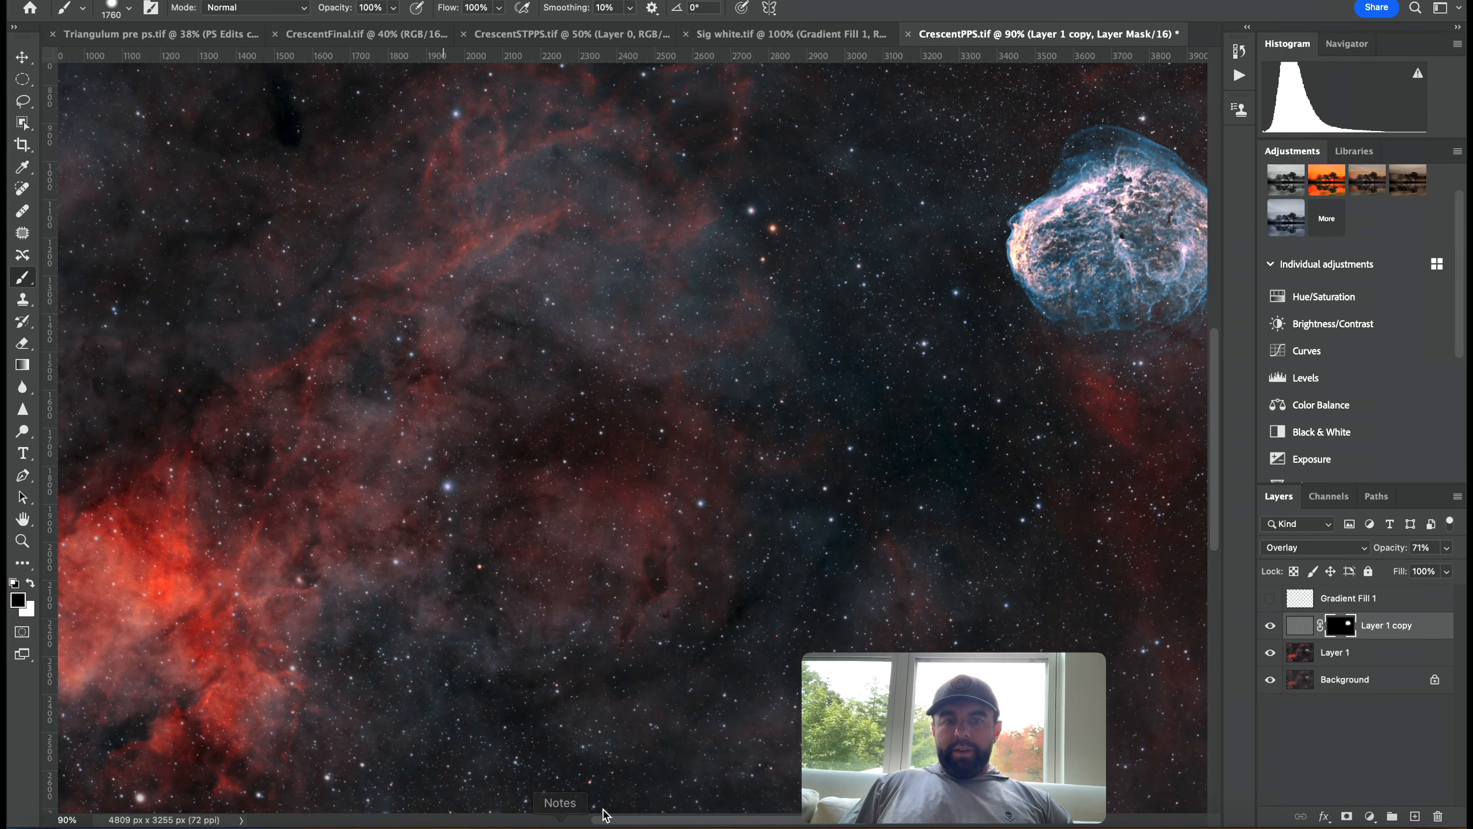
drag(608, 819, 754, 818)
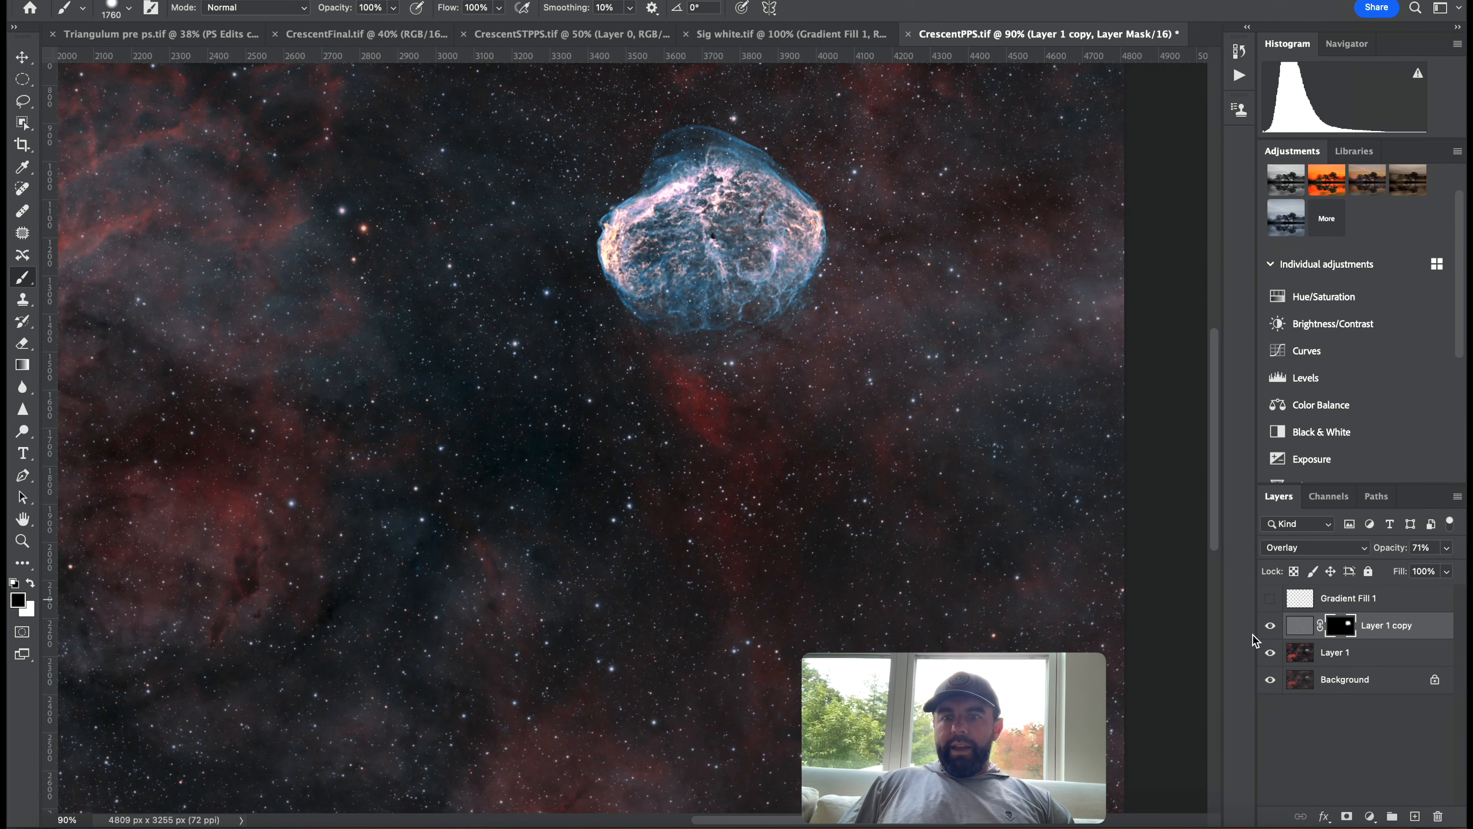
click(1270, 625)
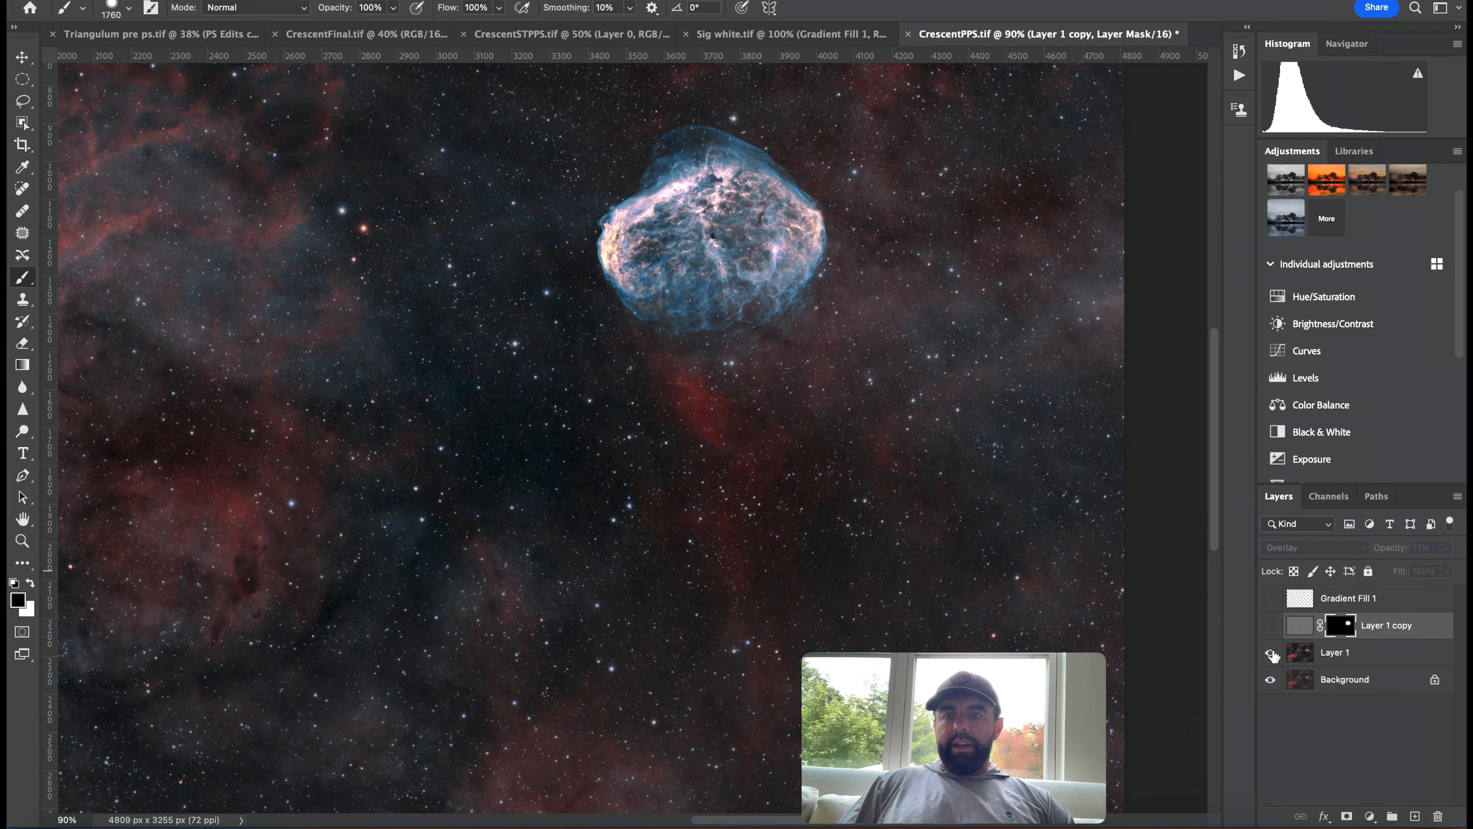
click(1270, 626)
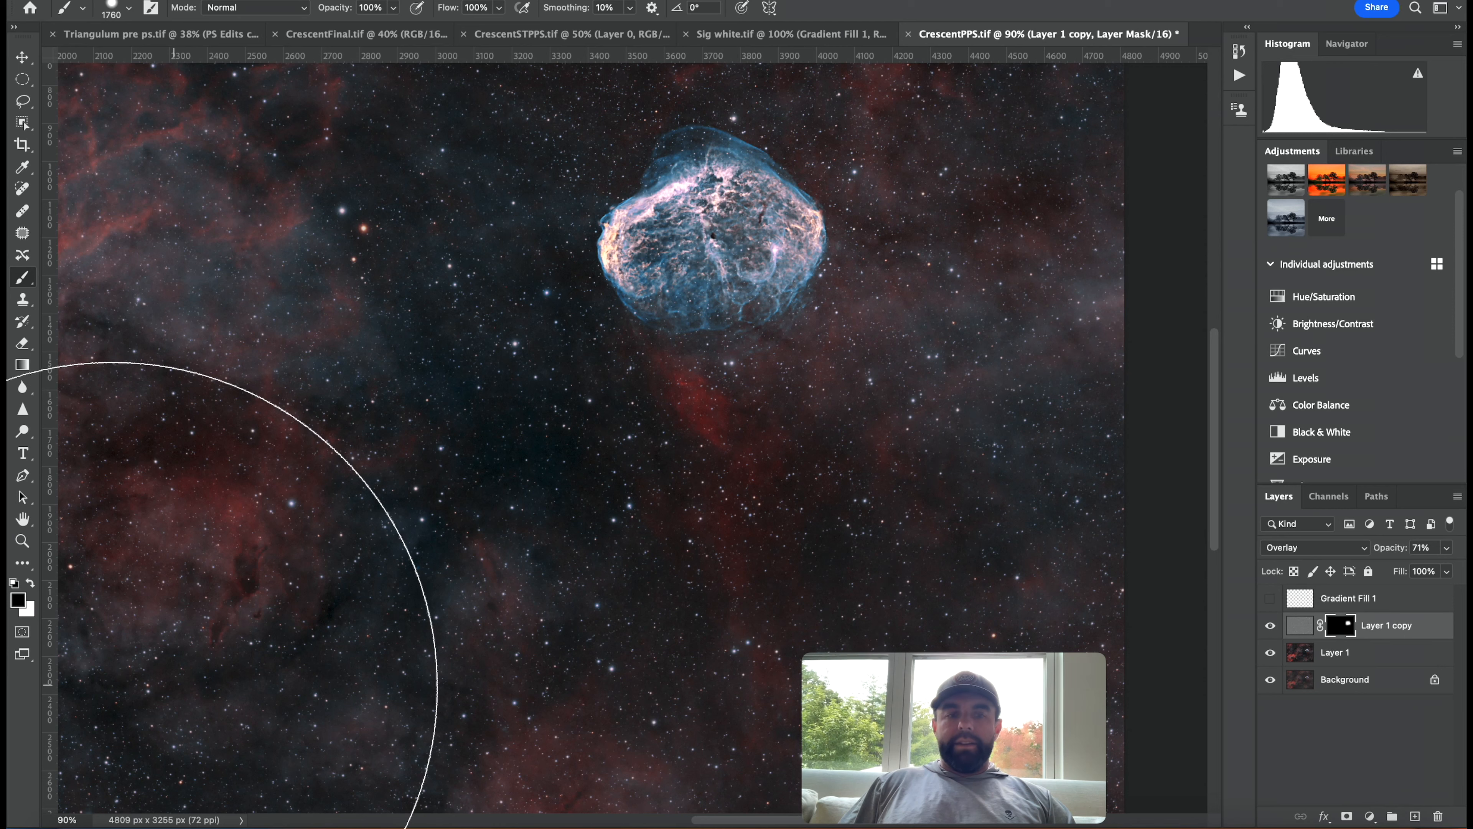
click(68, 819)
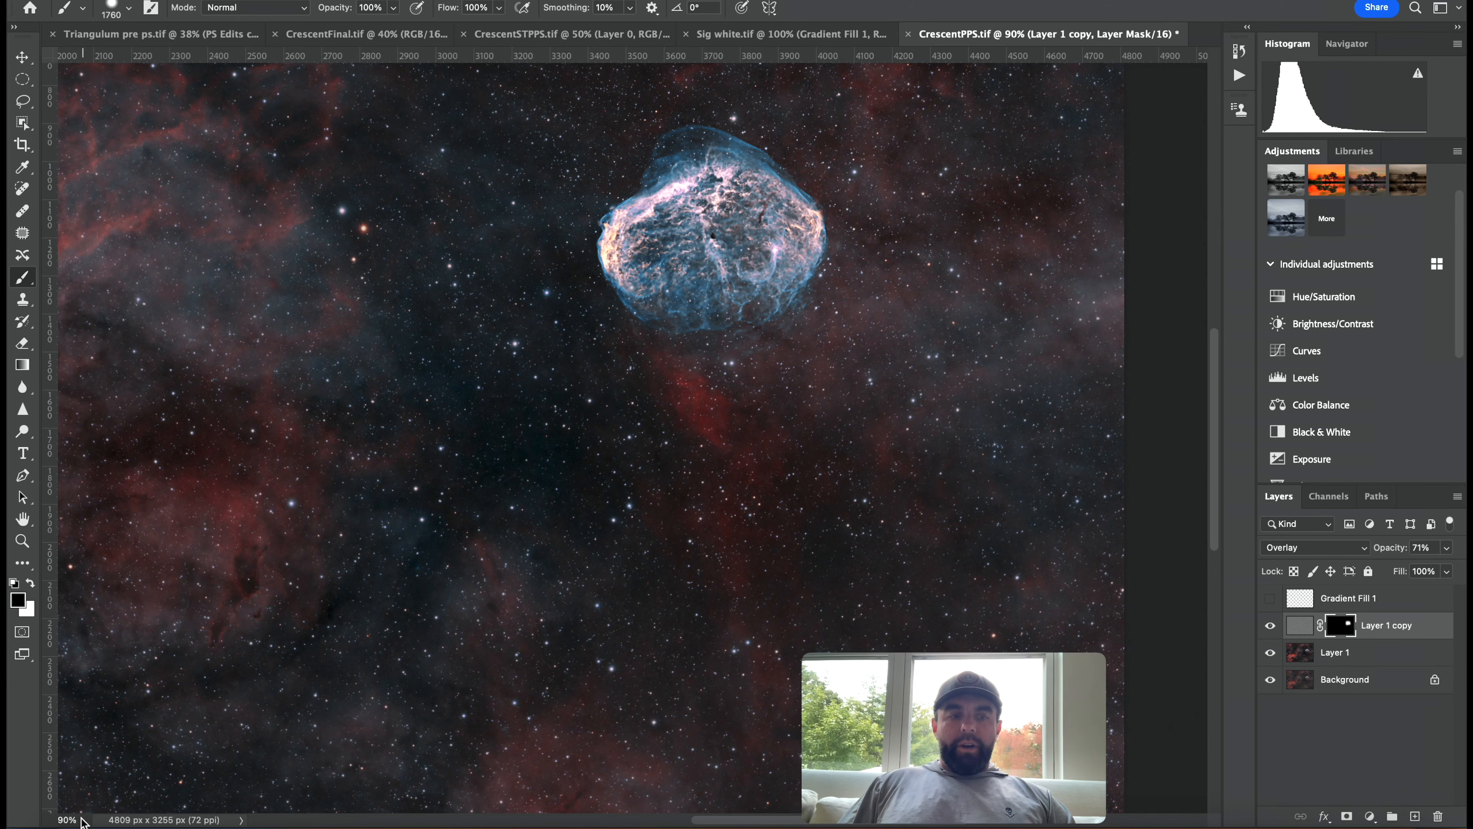
text(40)
key(Return)
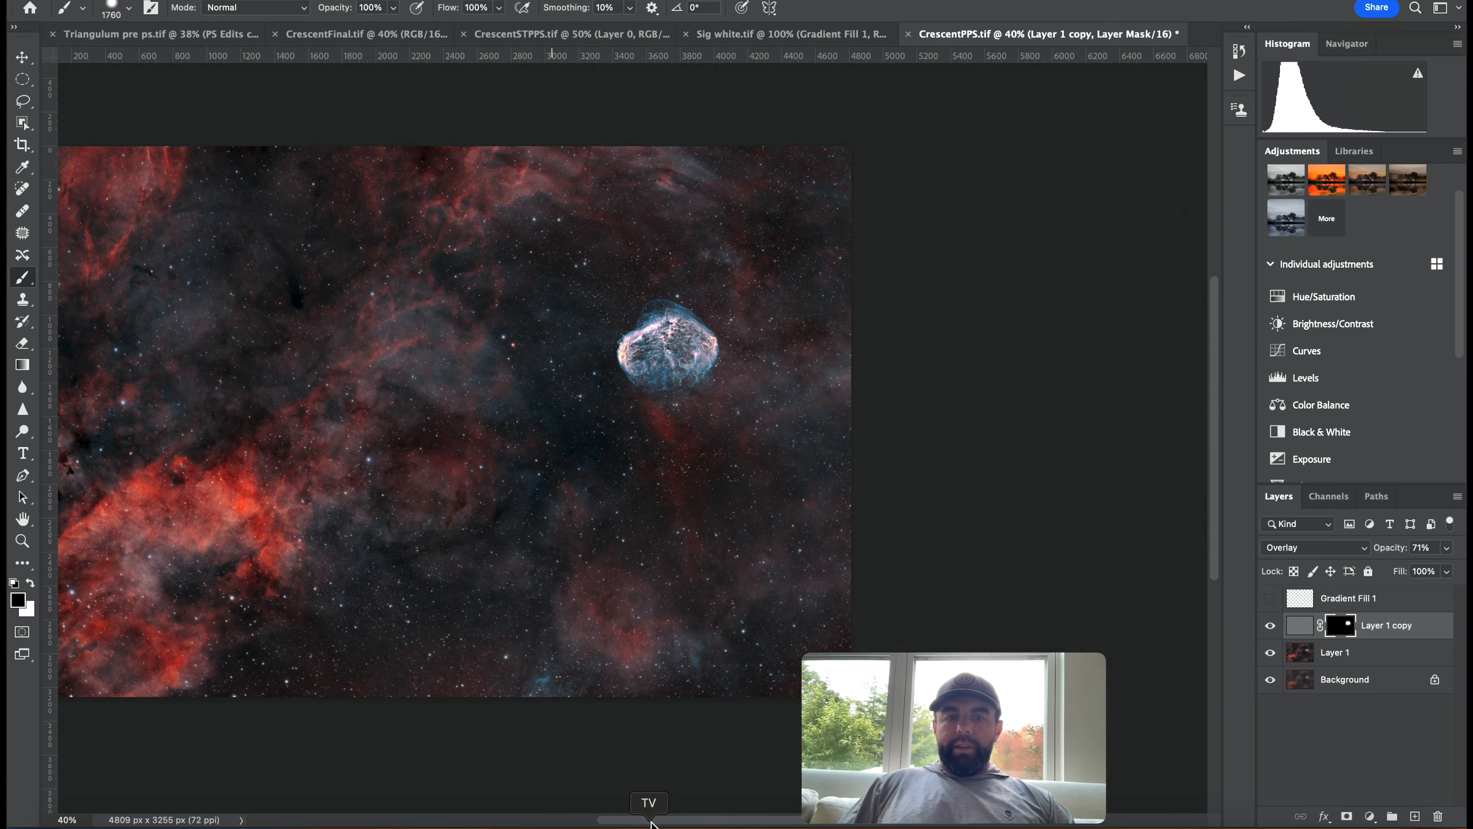
Duplicate Layer 1 and set the new copy's blend mode to Overlay.
click(1343, 652)
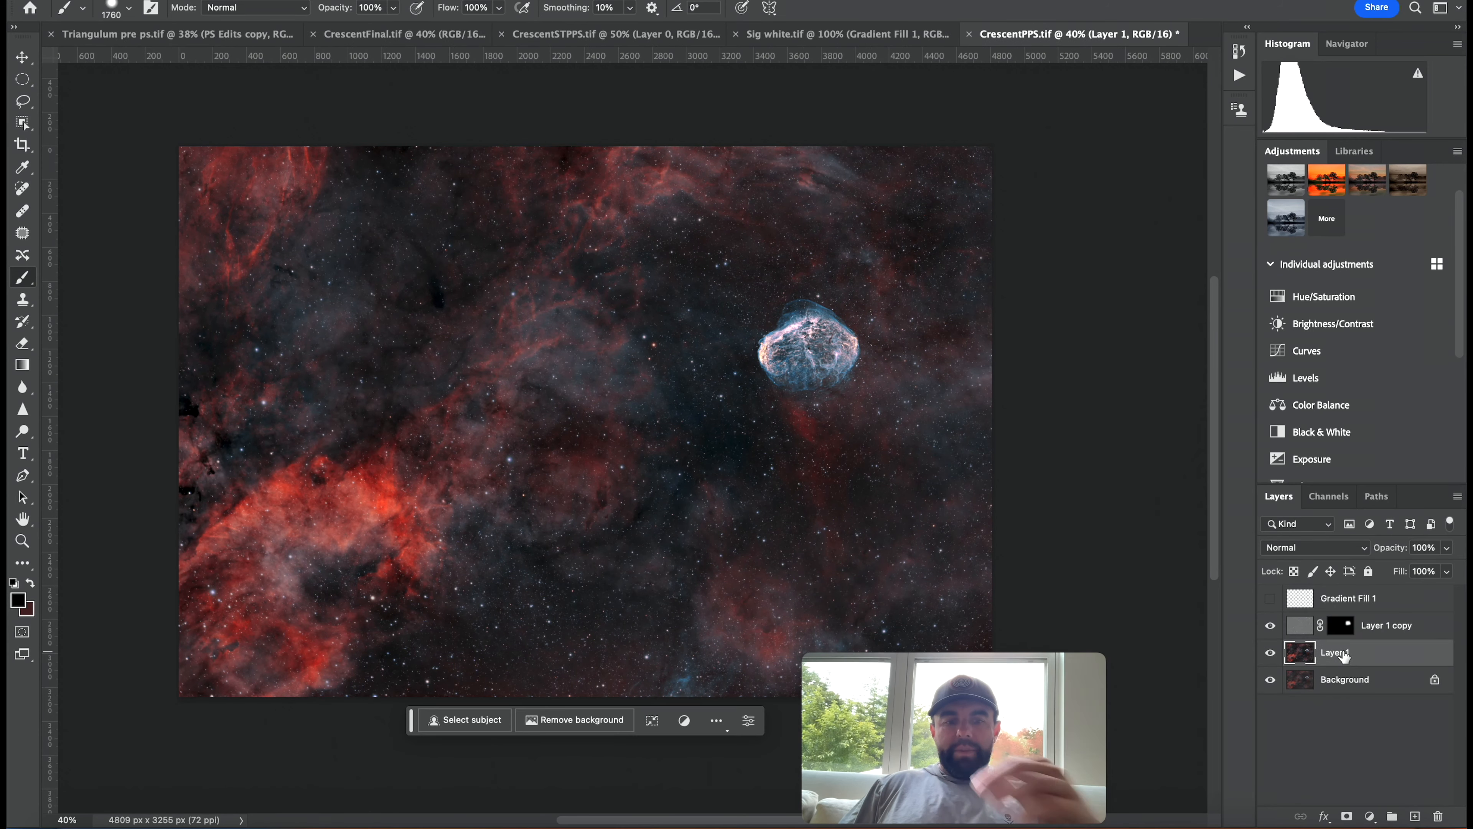
key(super+j)
click(1363, 554)
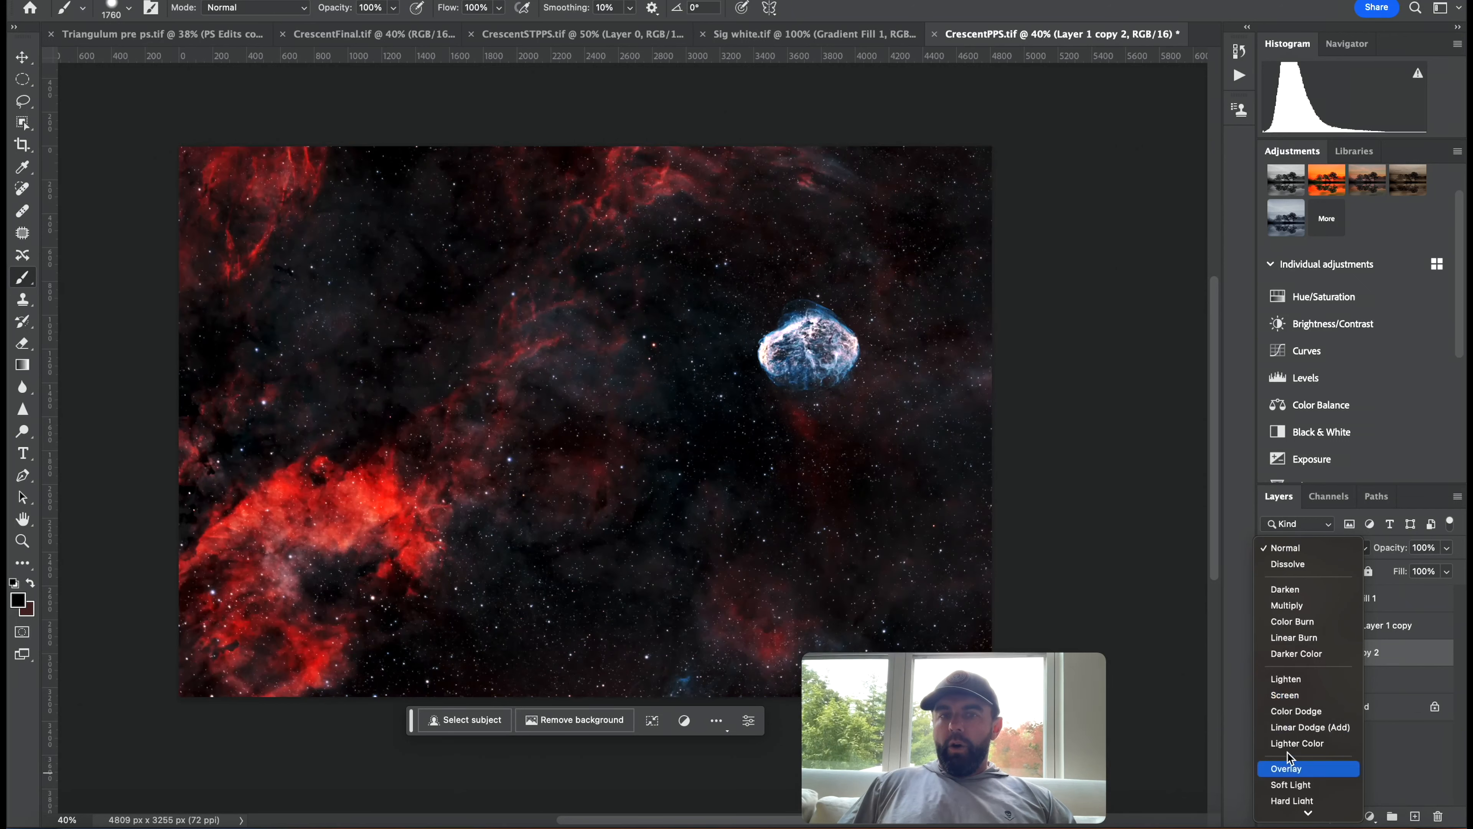
click(1298, 767)
Apply a High Pass filter with a radius of 50.1 pixels to Layer 1 copy 2.
click(393, 1)
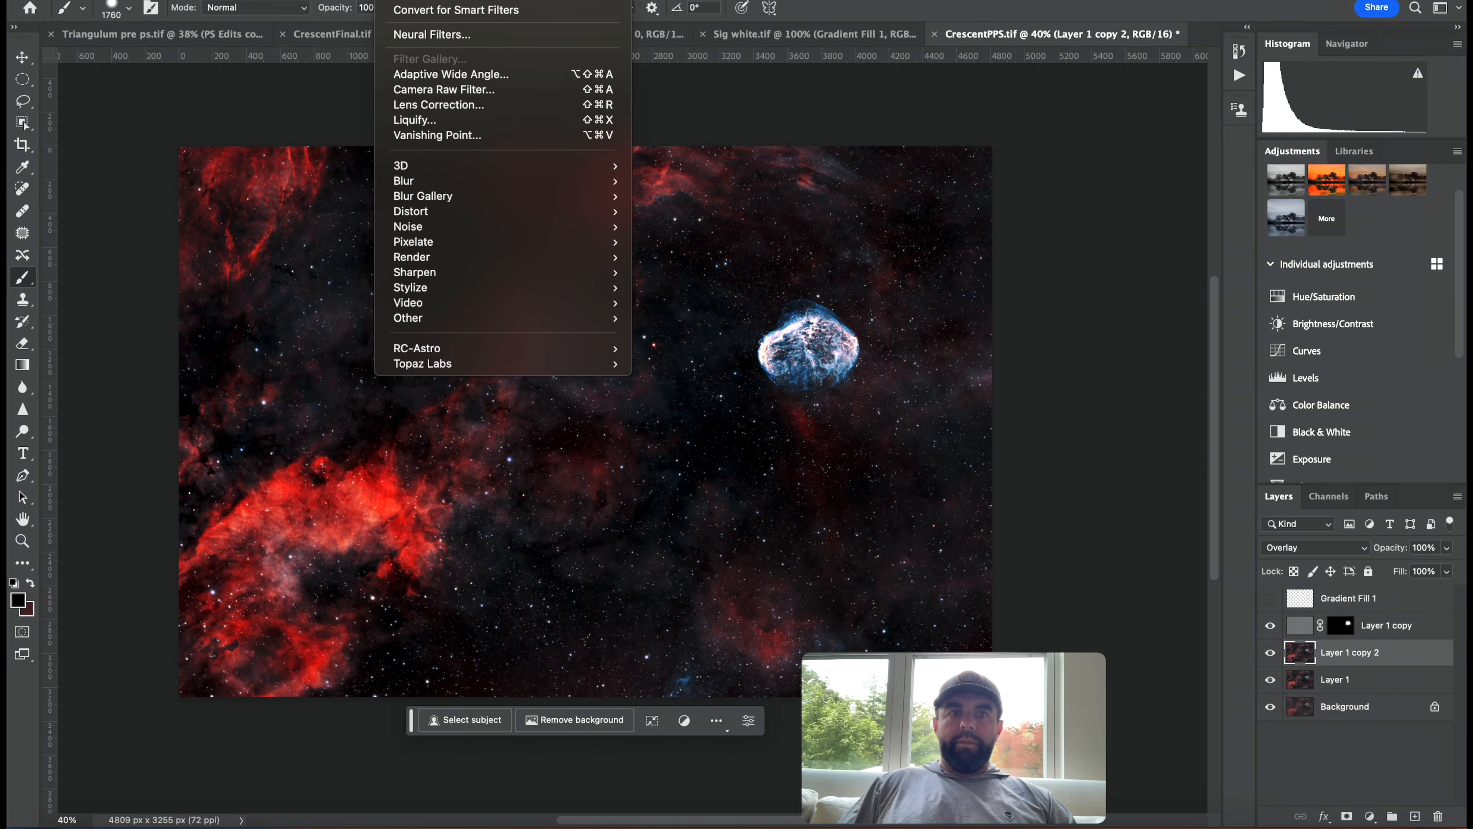
mouse_move(477, 318)
click(689, 338)
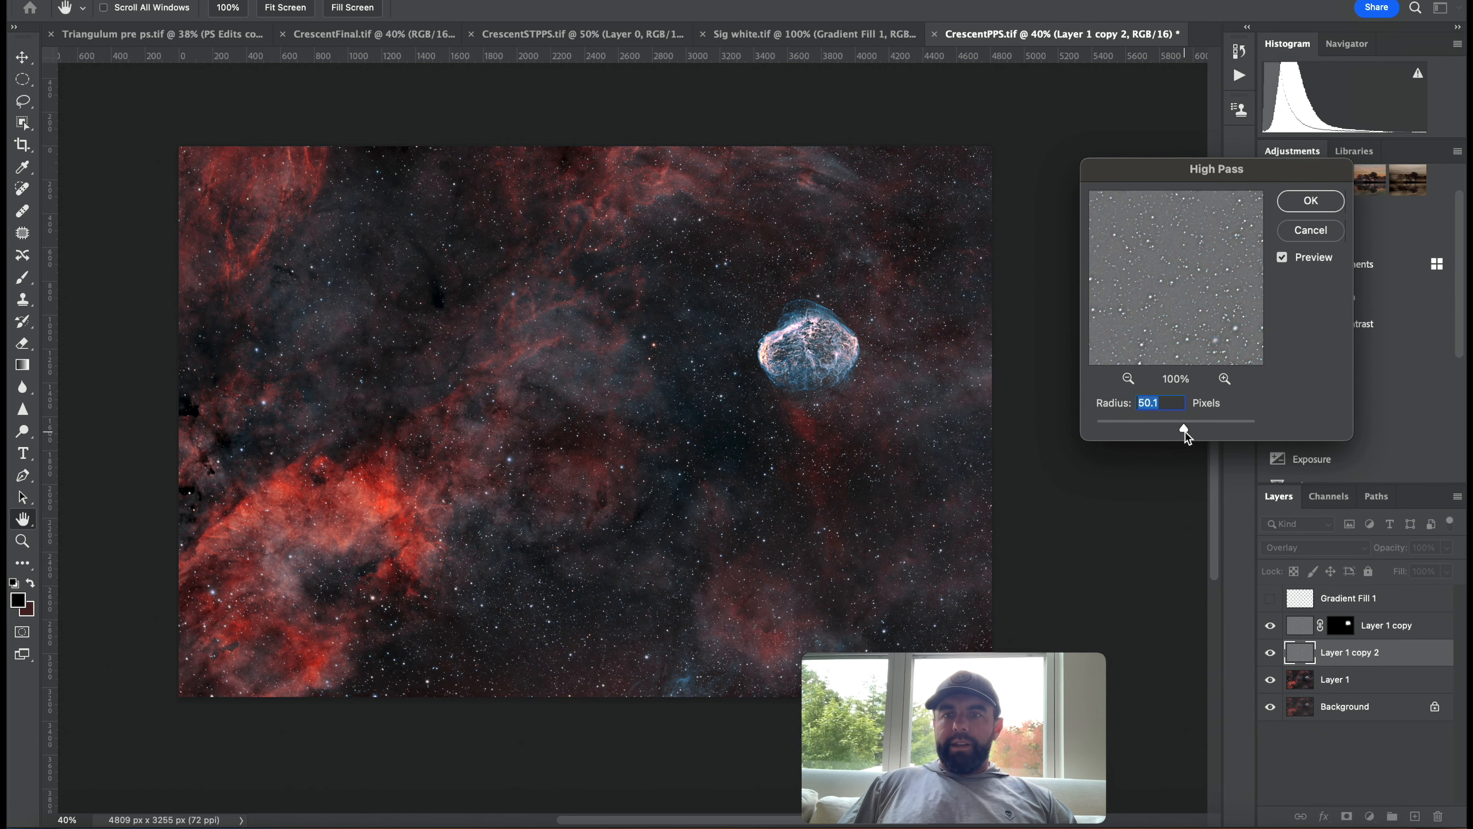
drag(1185, 425, 1184, 427)
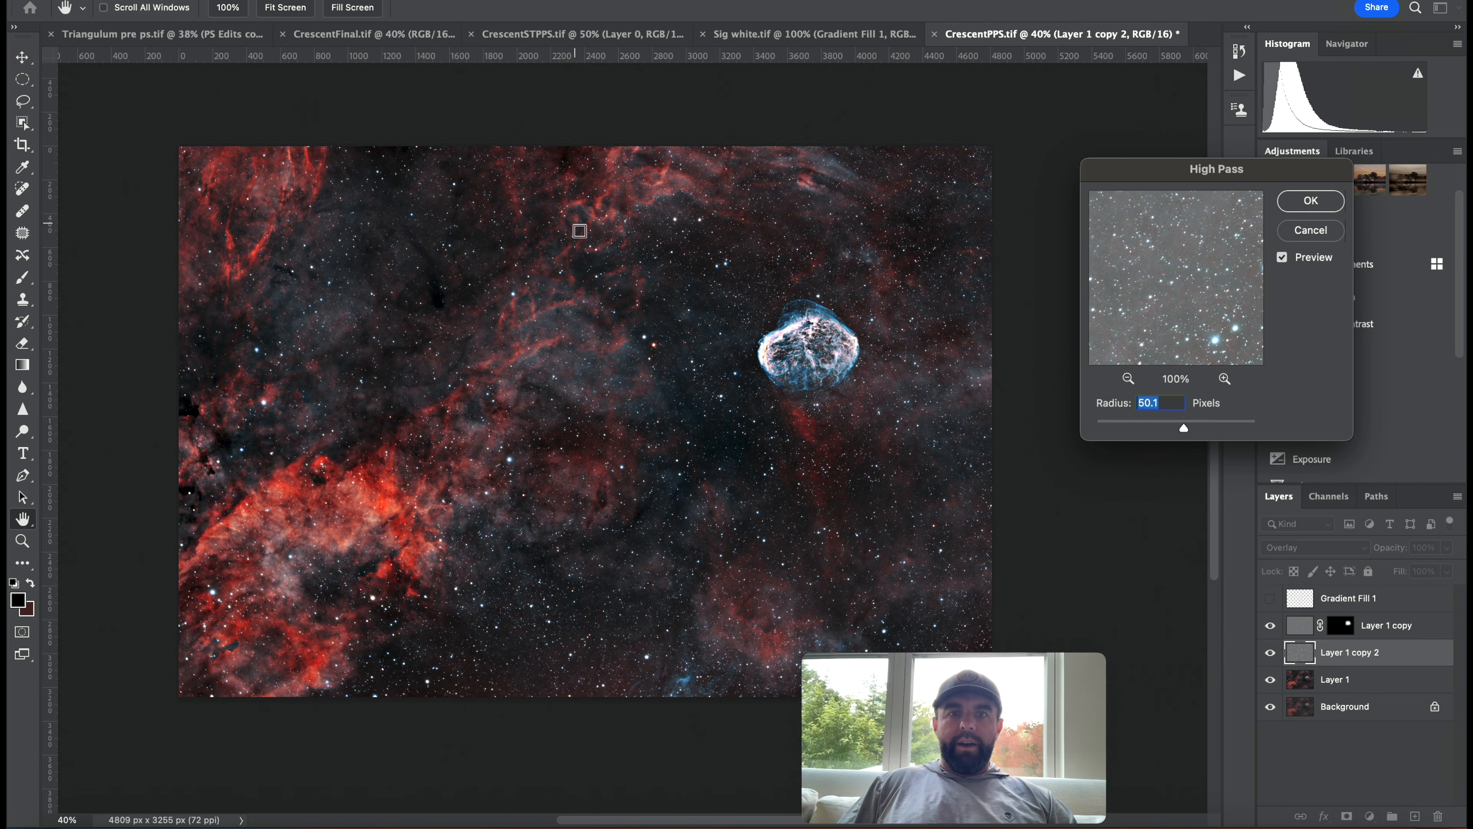
click(1299, 203)
Set Layer 1 copy 2's opacity to 42% and toggle its visibility to compare.
key(b)
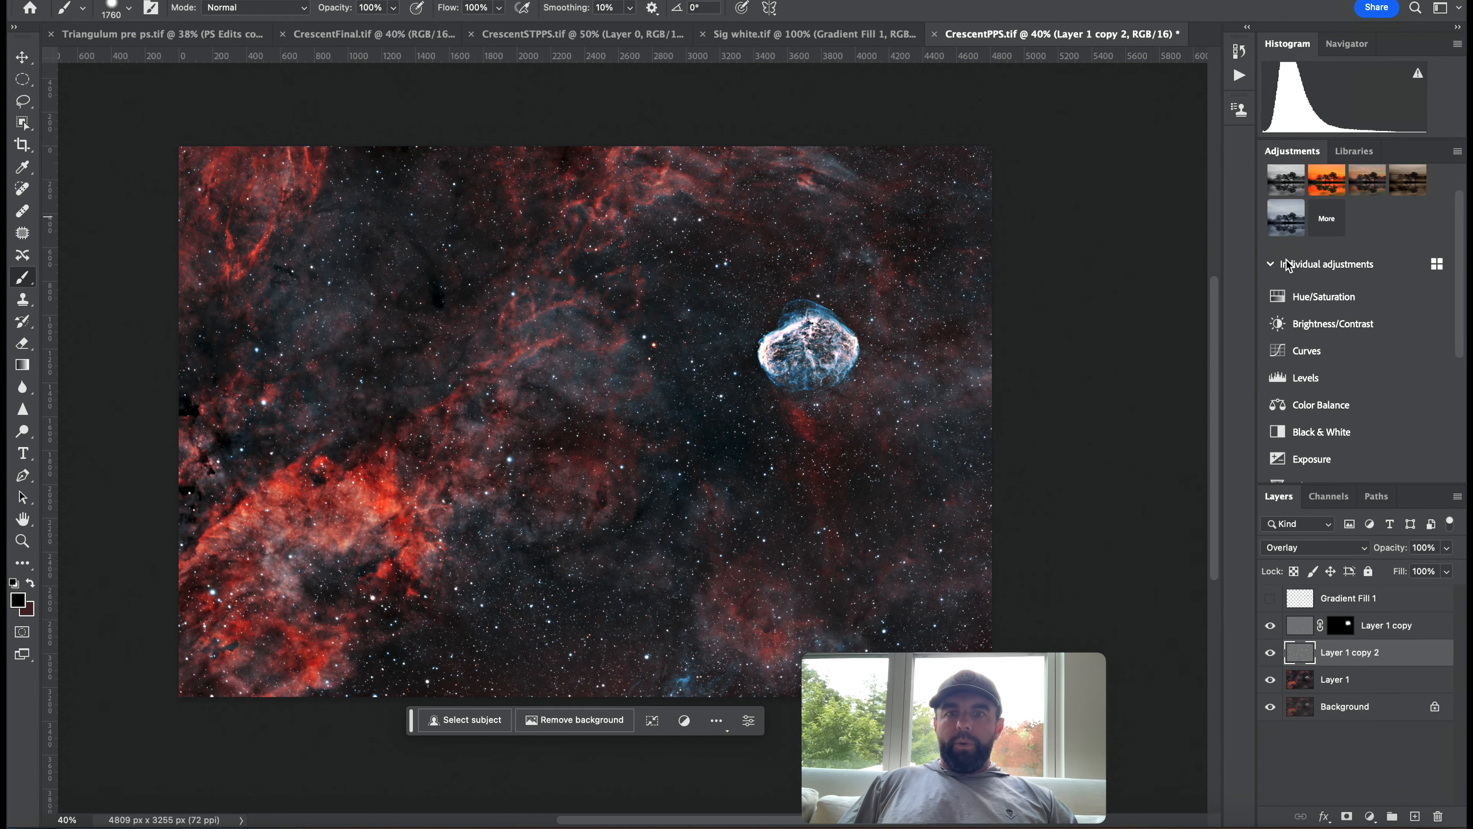
click(1446, 547)
drag(1450, 567, 1400, 572)
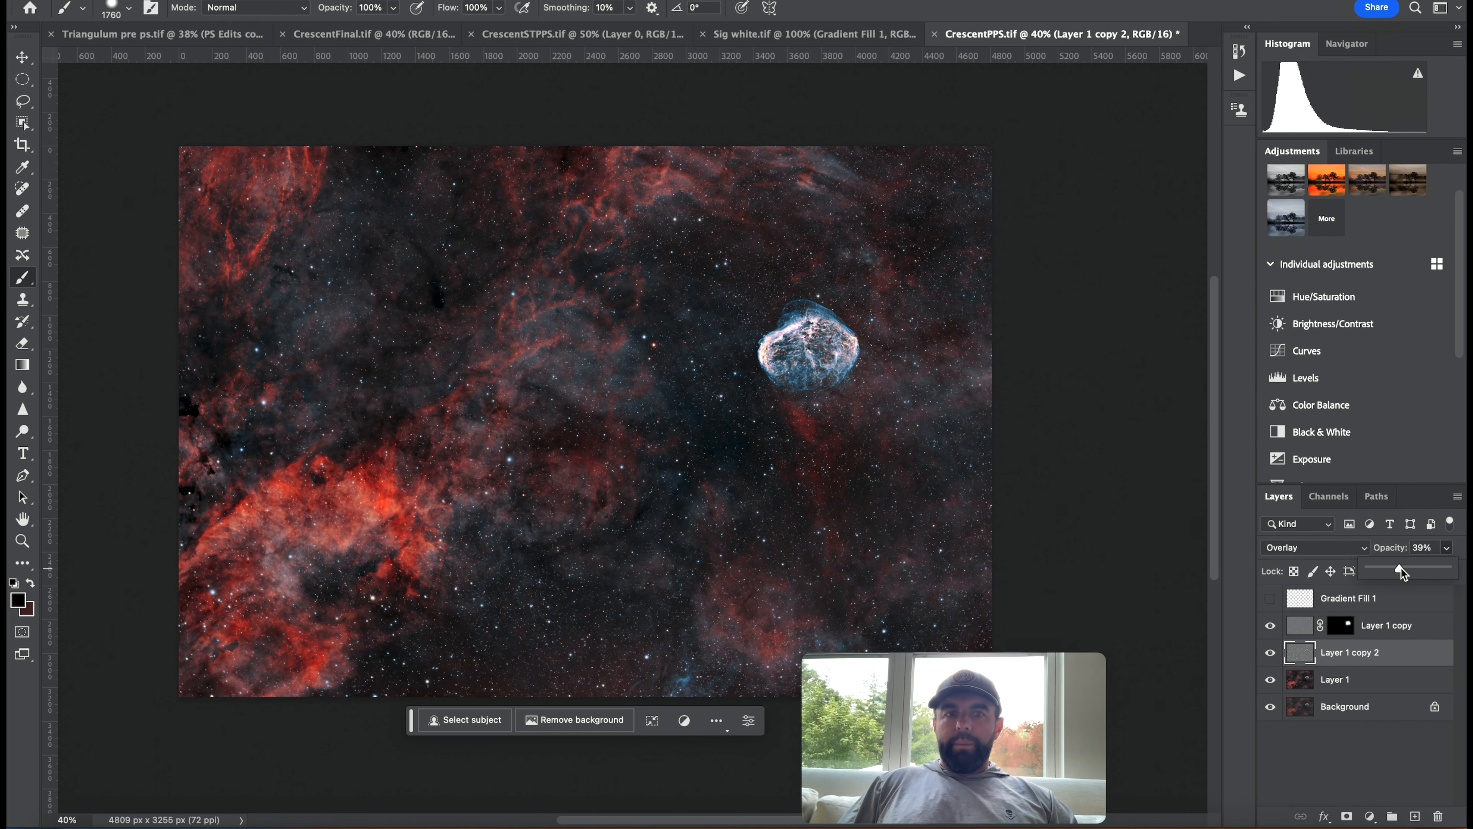
drag(1402, 570, 1403, 569)
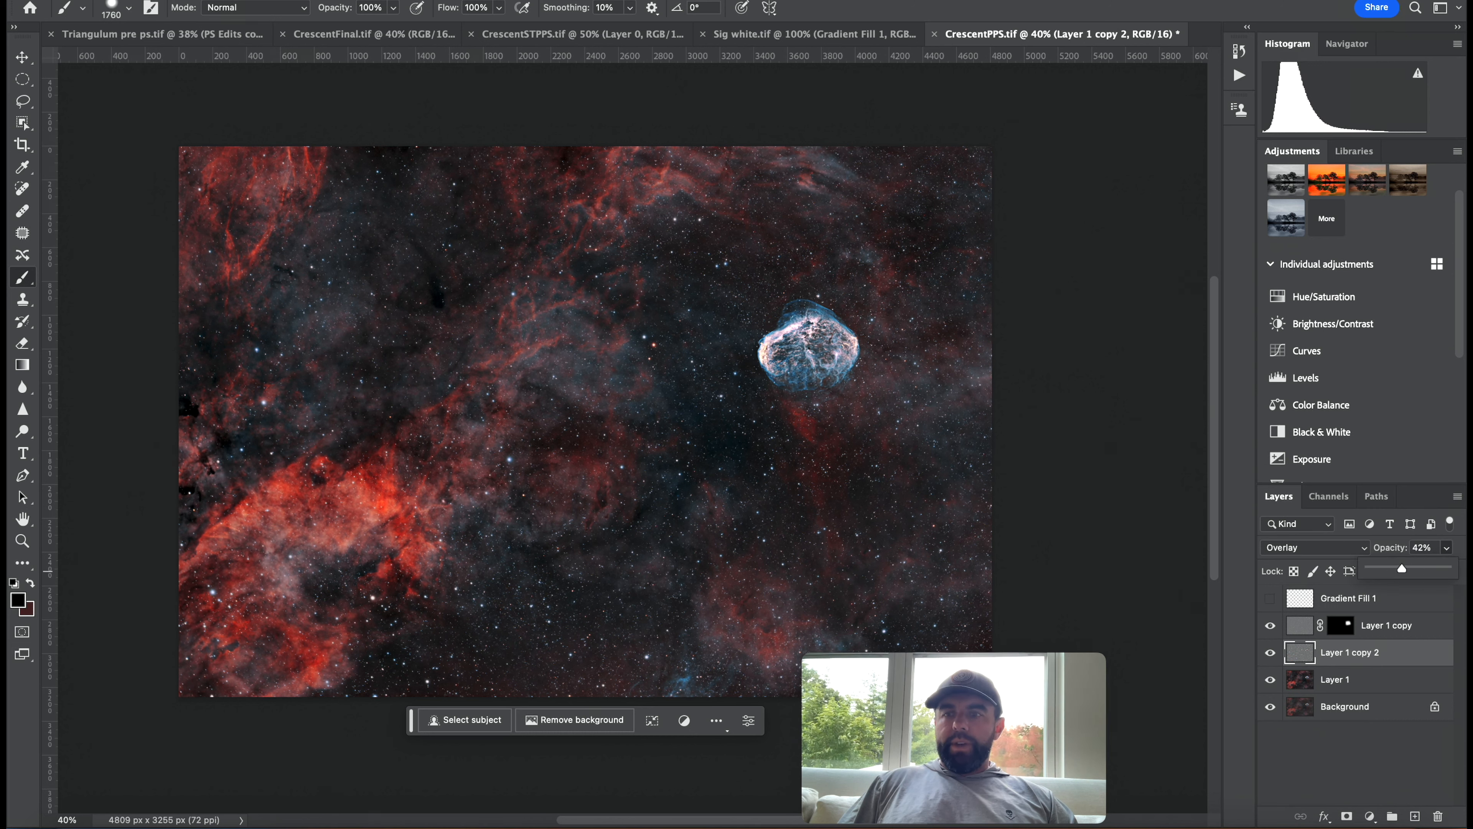
click(1270, 652)
click(1271, 652)
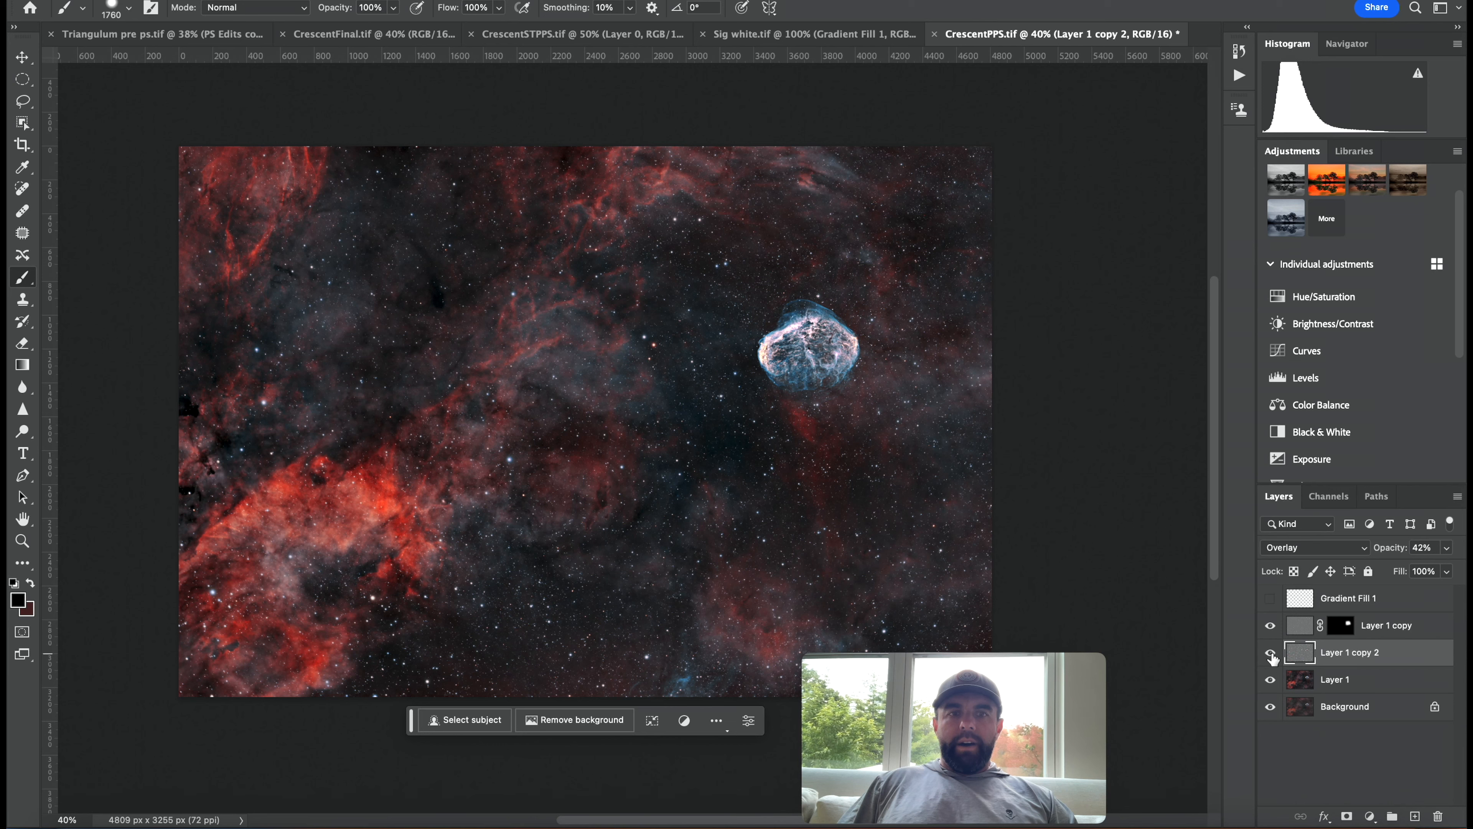
click(1271, 652)
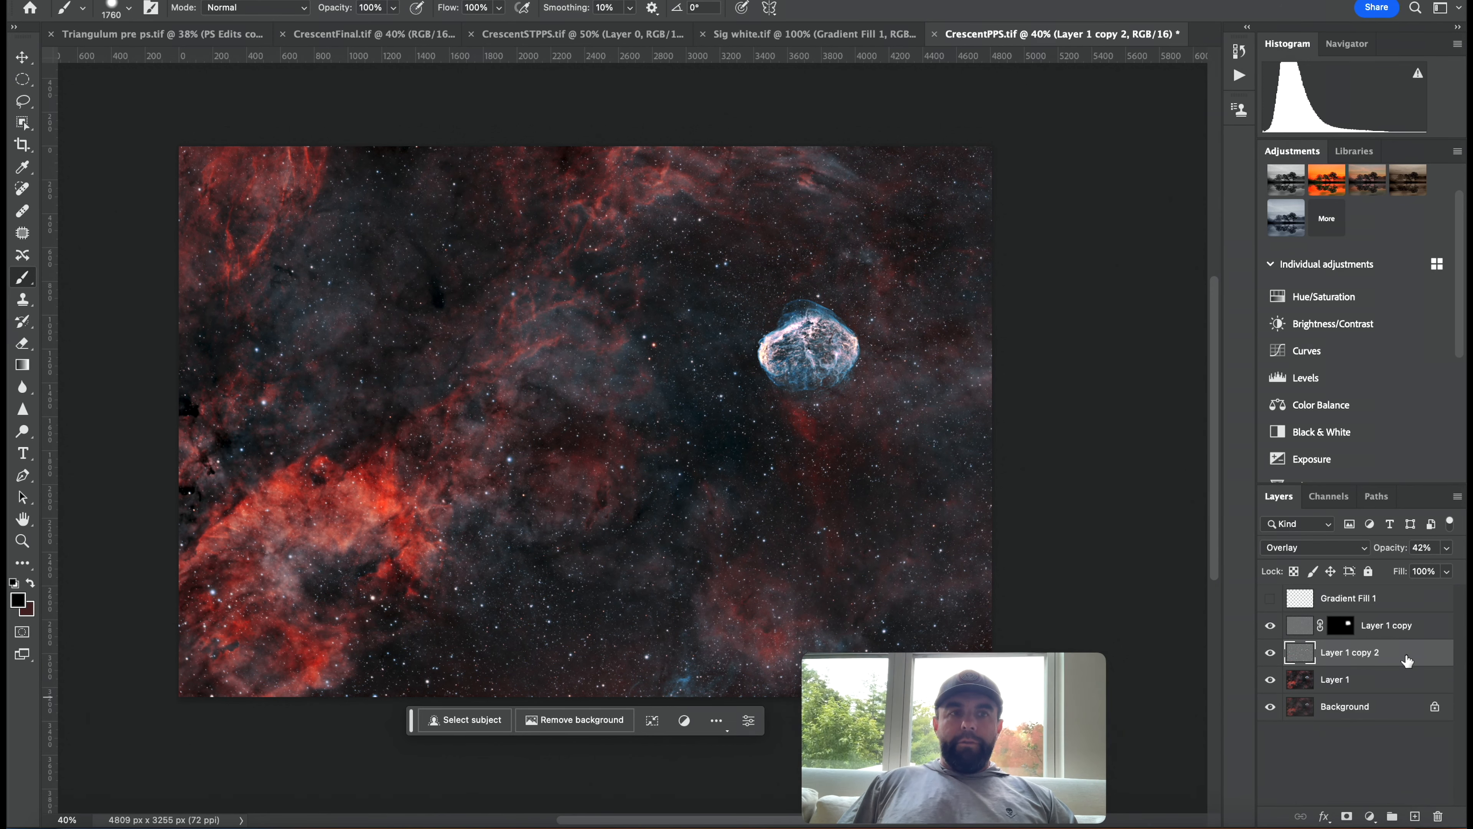
Delete Layer 1 copy 2, then on Layer 1 select the red nebulosity with Color Range at fuzziness 91.
drag(1407, 660, 1437, 816)
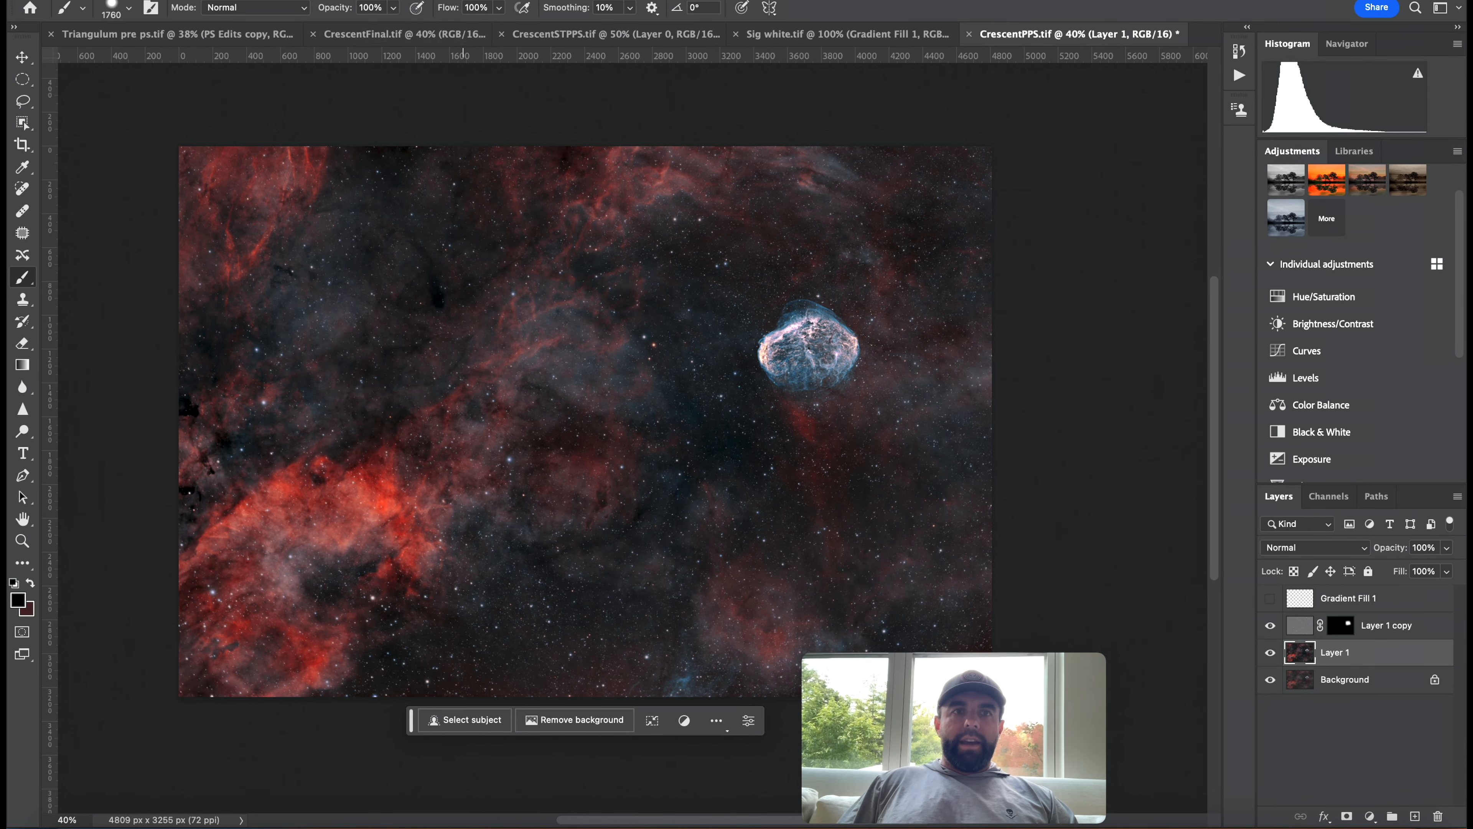
click(393, 0)
mouse_move(348, 0)
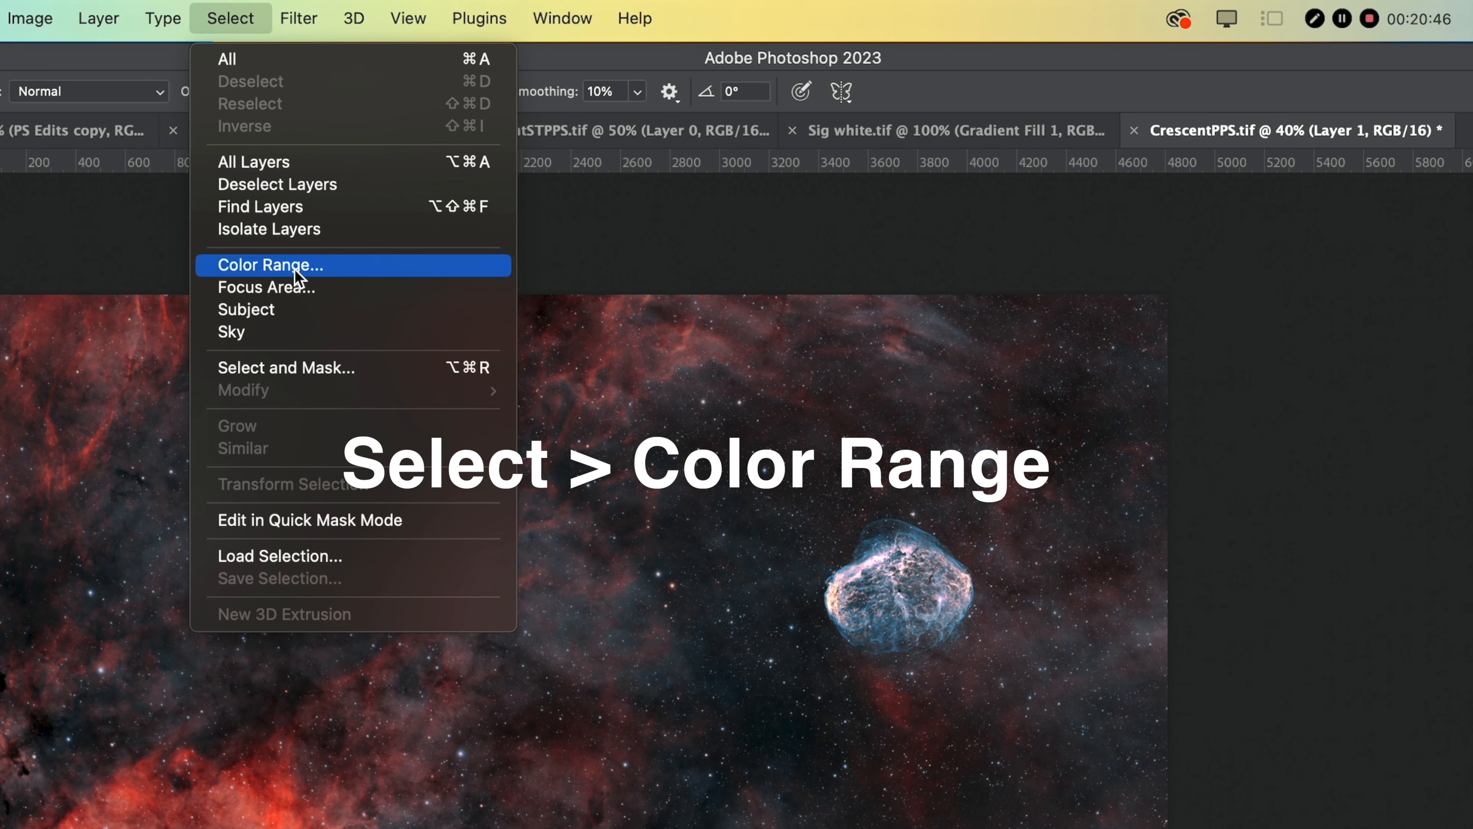
click(294, 269)
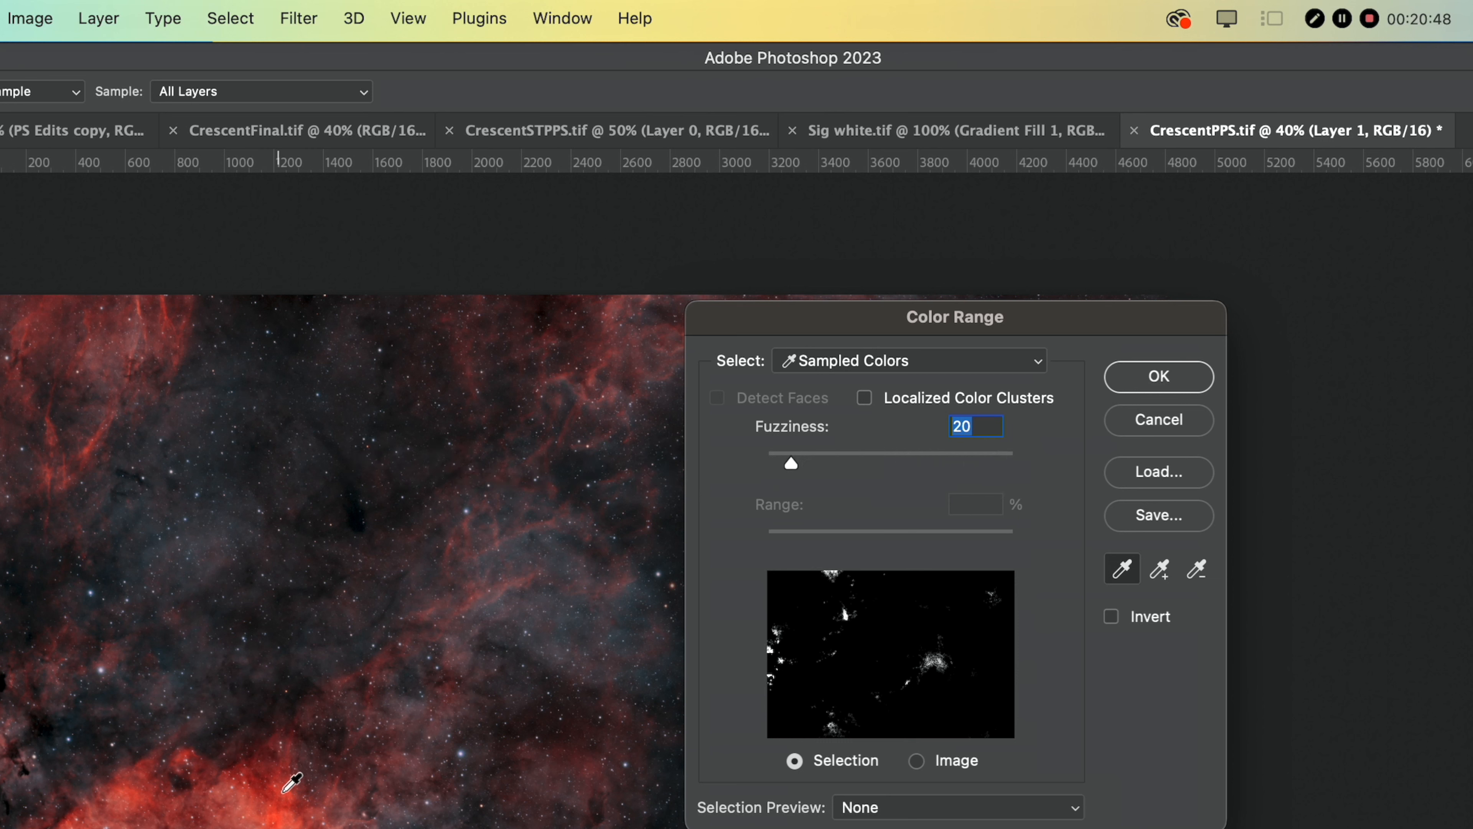
click(277, 764)
click(275, 761)
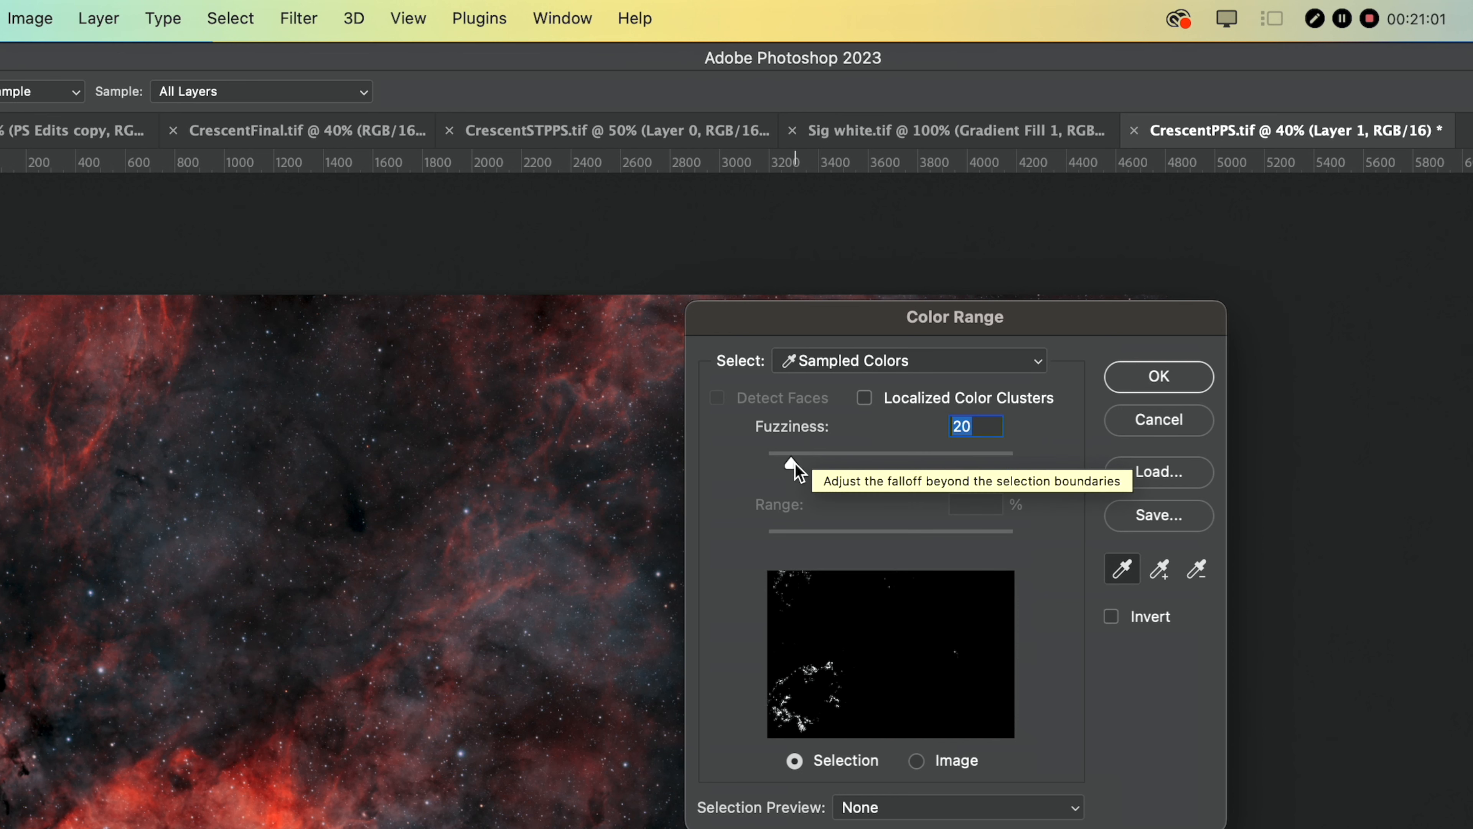
drag(794, 463, 880, 462)
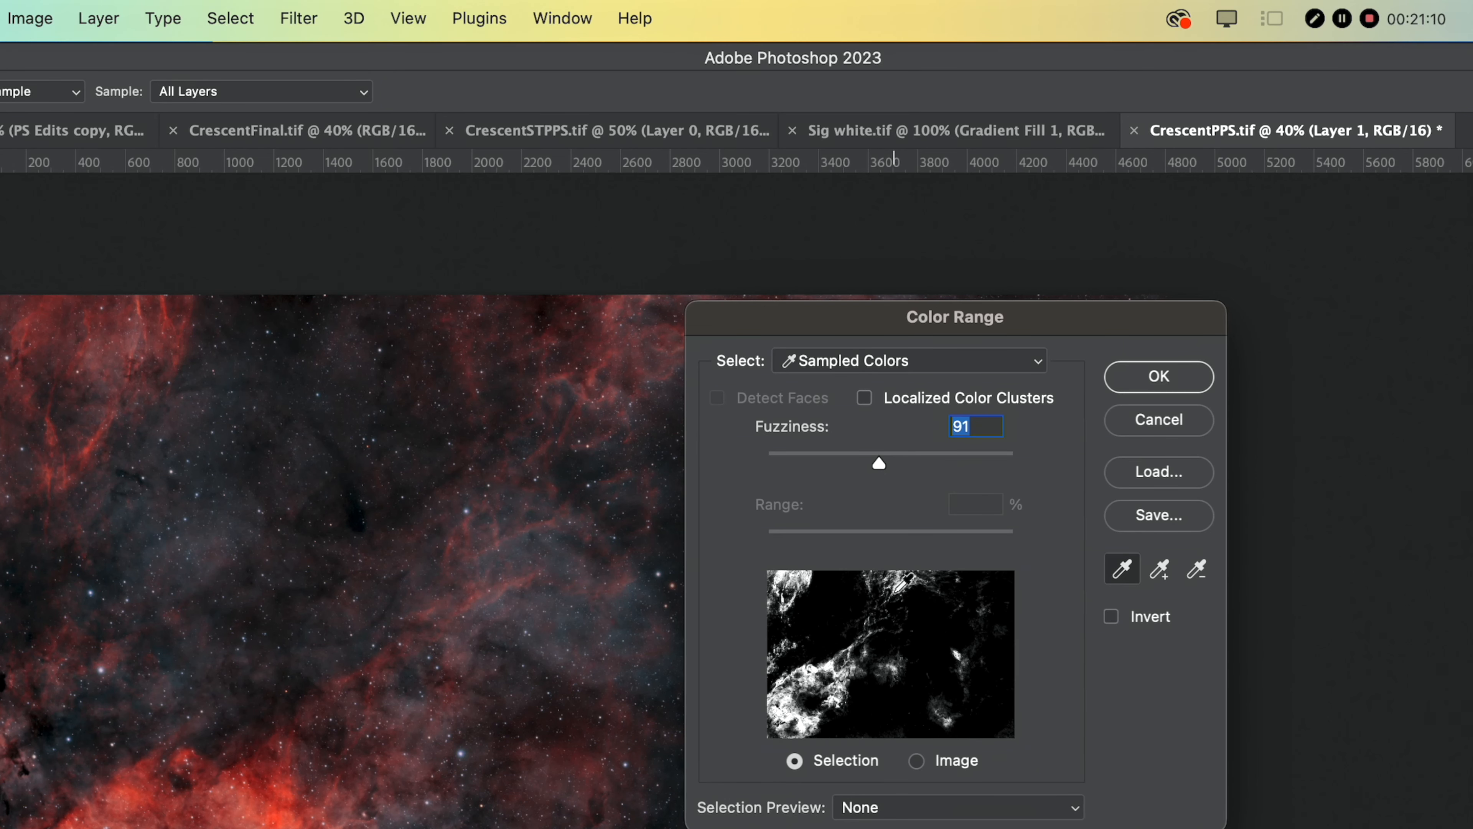
click(1159, 376)
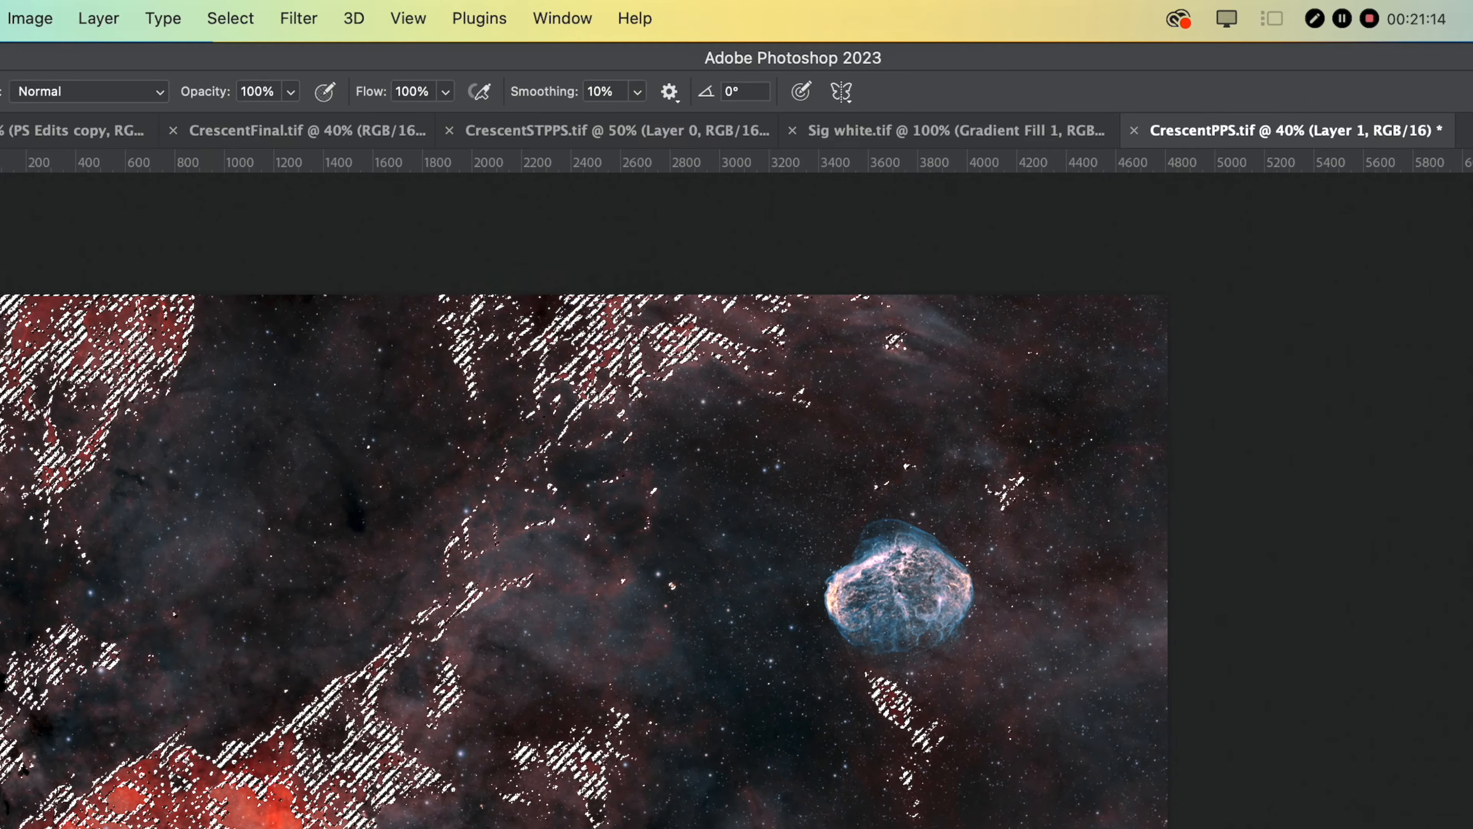
Copy the selection to a new layer and set its blend mode to Overlay, toggling it to compare.
key(super+j)
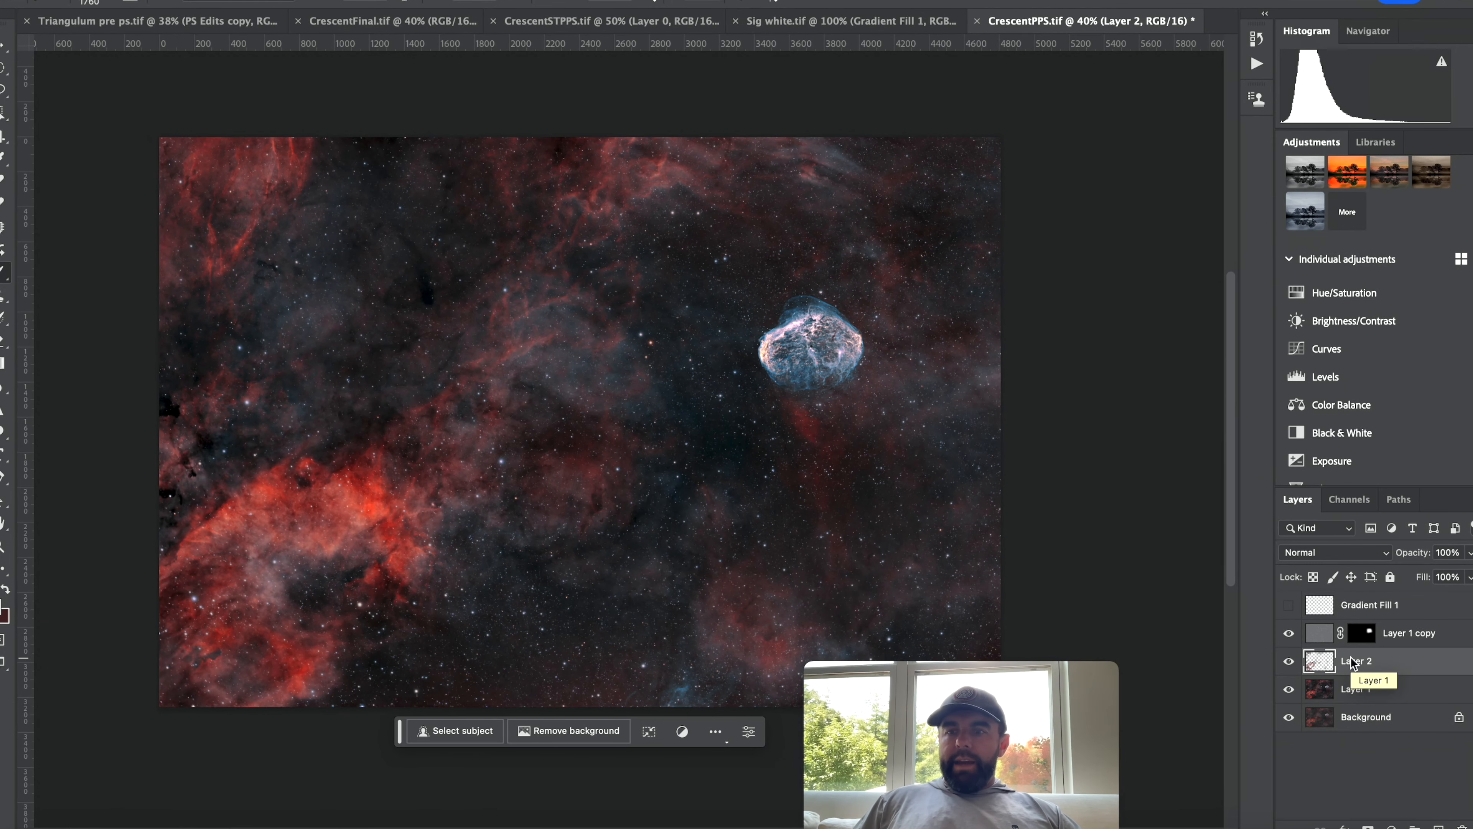
click(1384, 551)
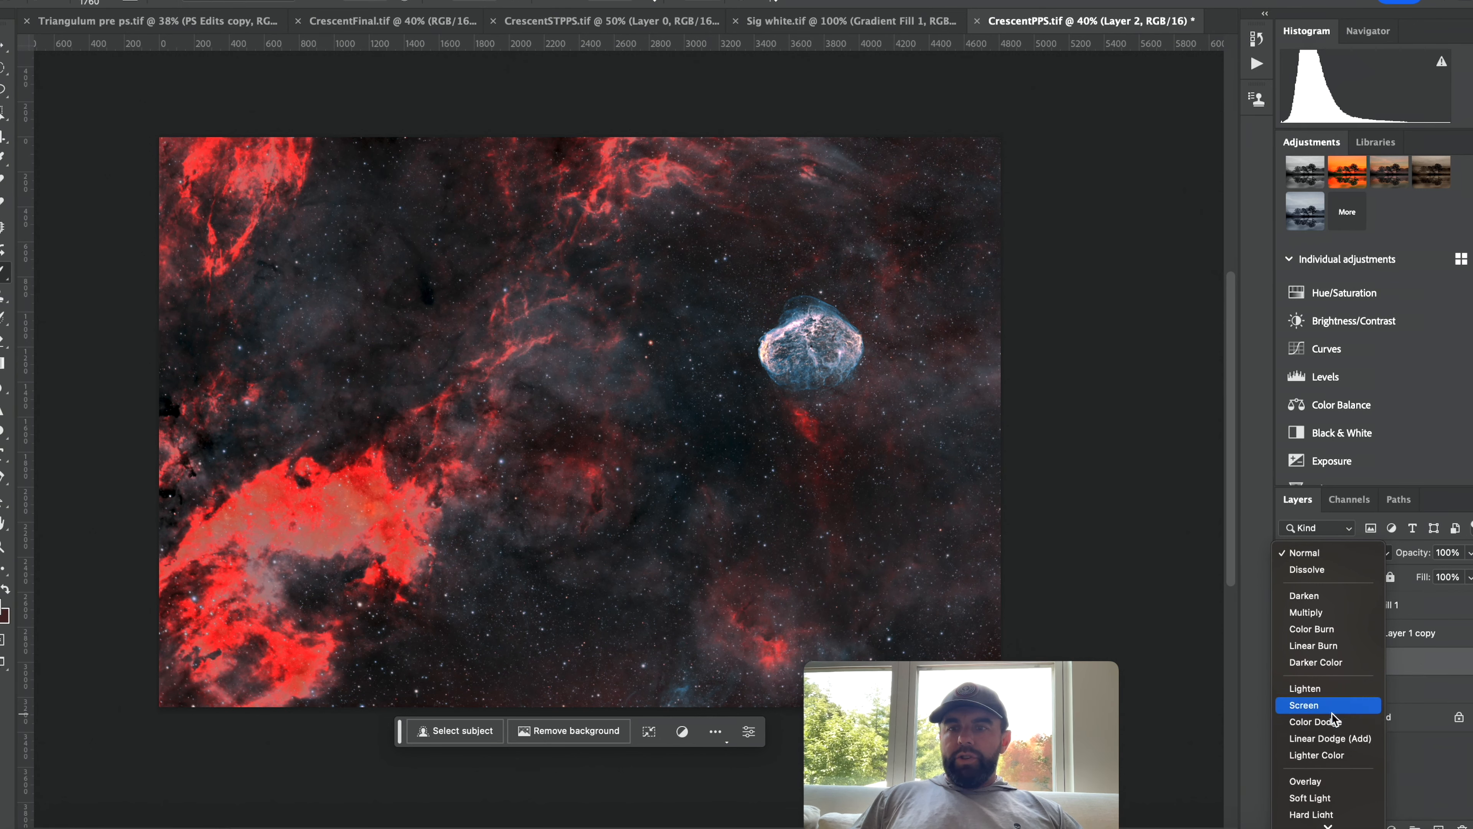
click(1305, 781)
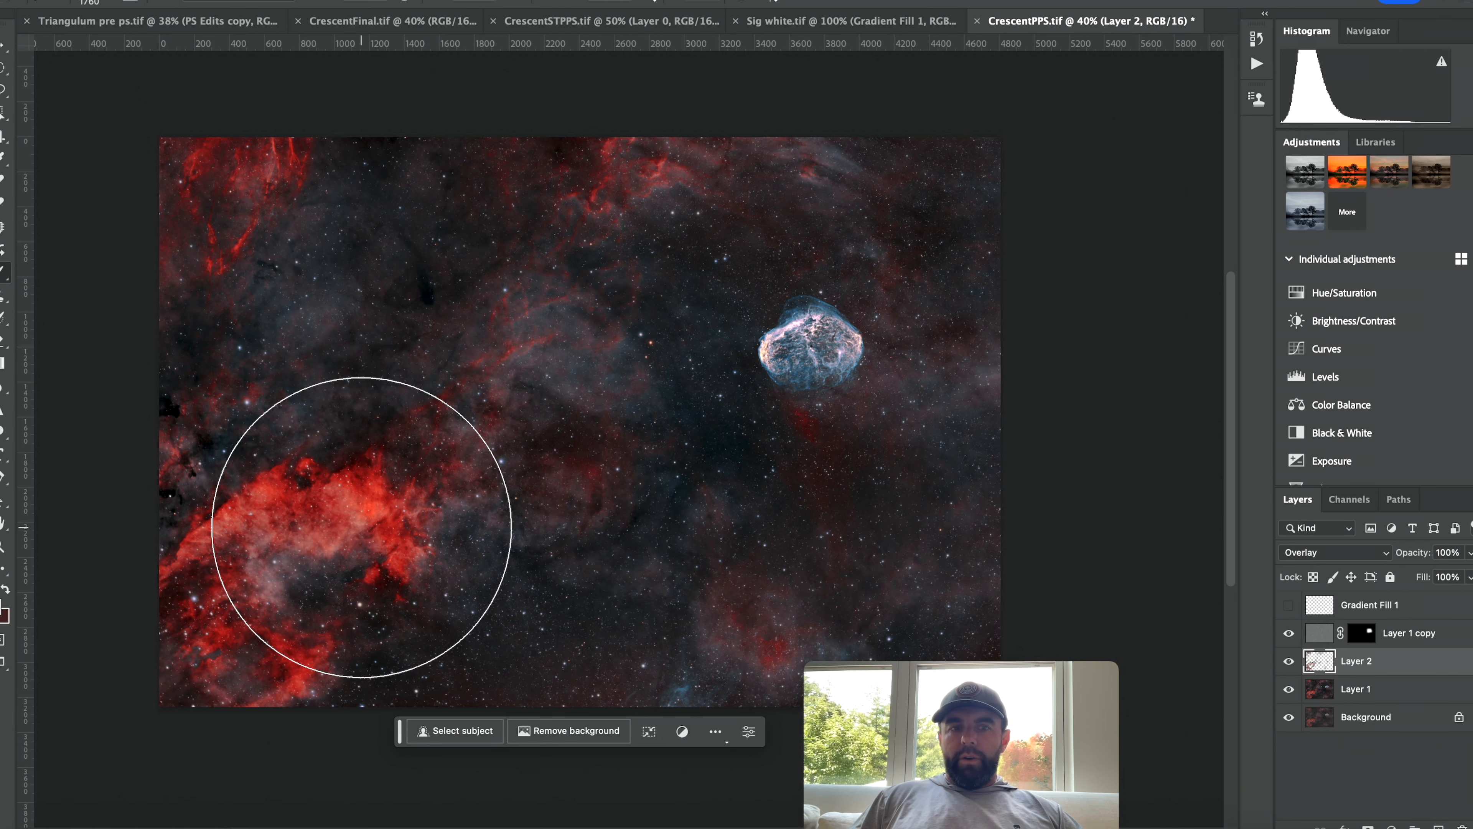
click(1290, 661)
click(1290, 661)
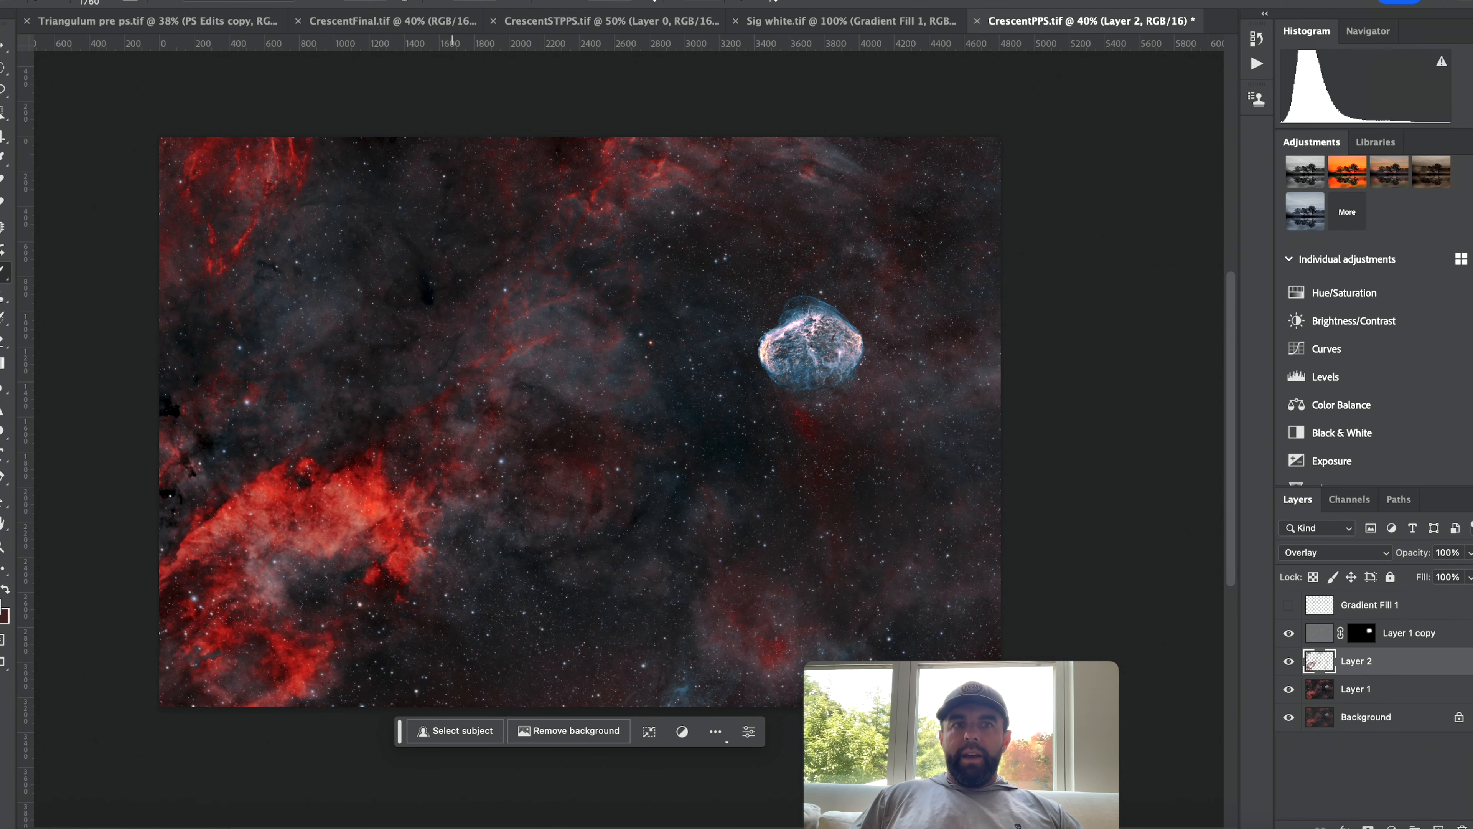
Apply a High Pass filter of 50.1 pixels to Layer 2 and set its opacity to 50%.
click(378, 0)
mouse_move(476, 315)
click(661, 332)
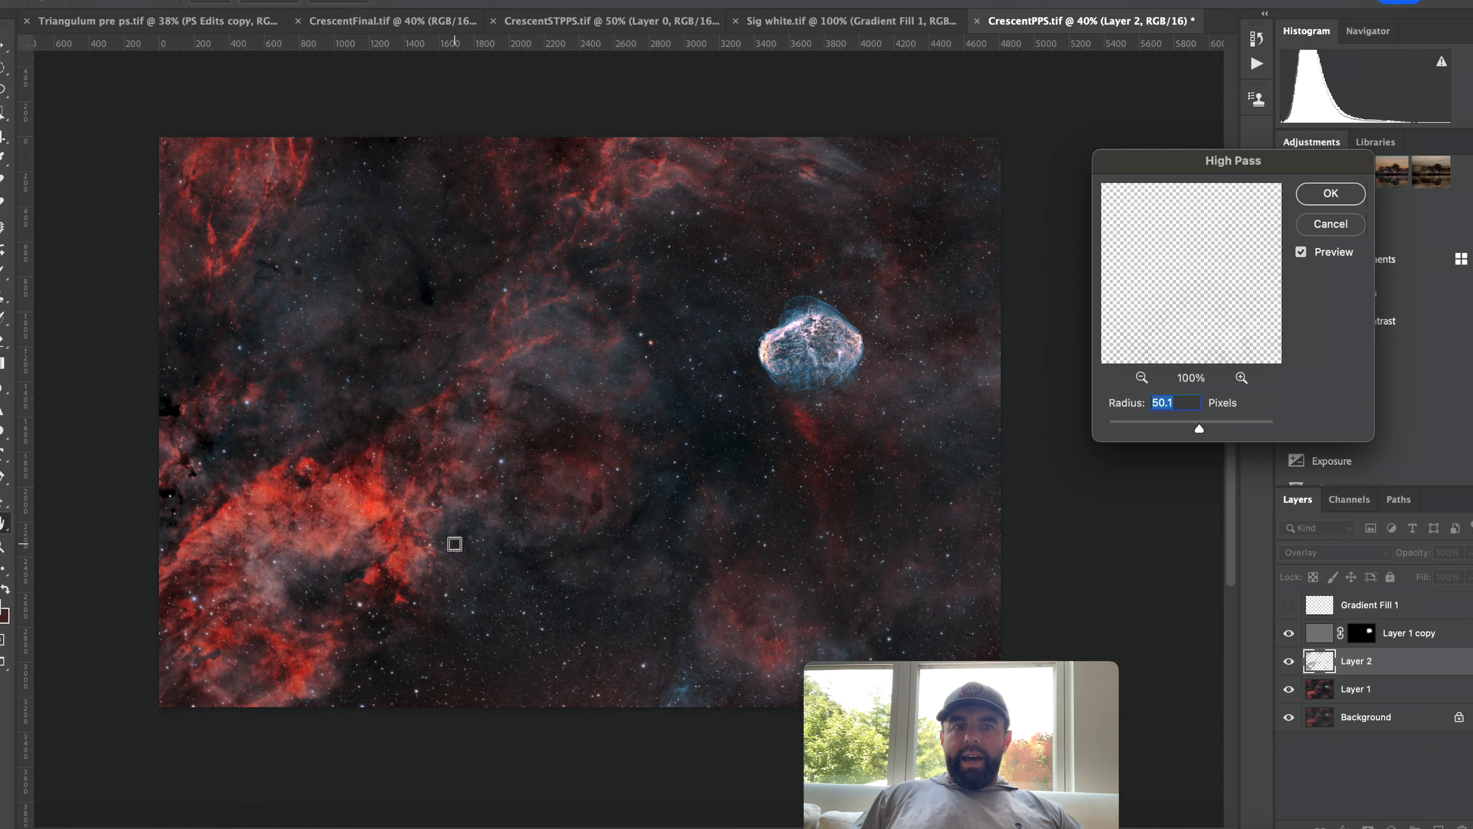
click(1325, 194)
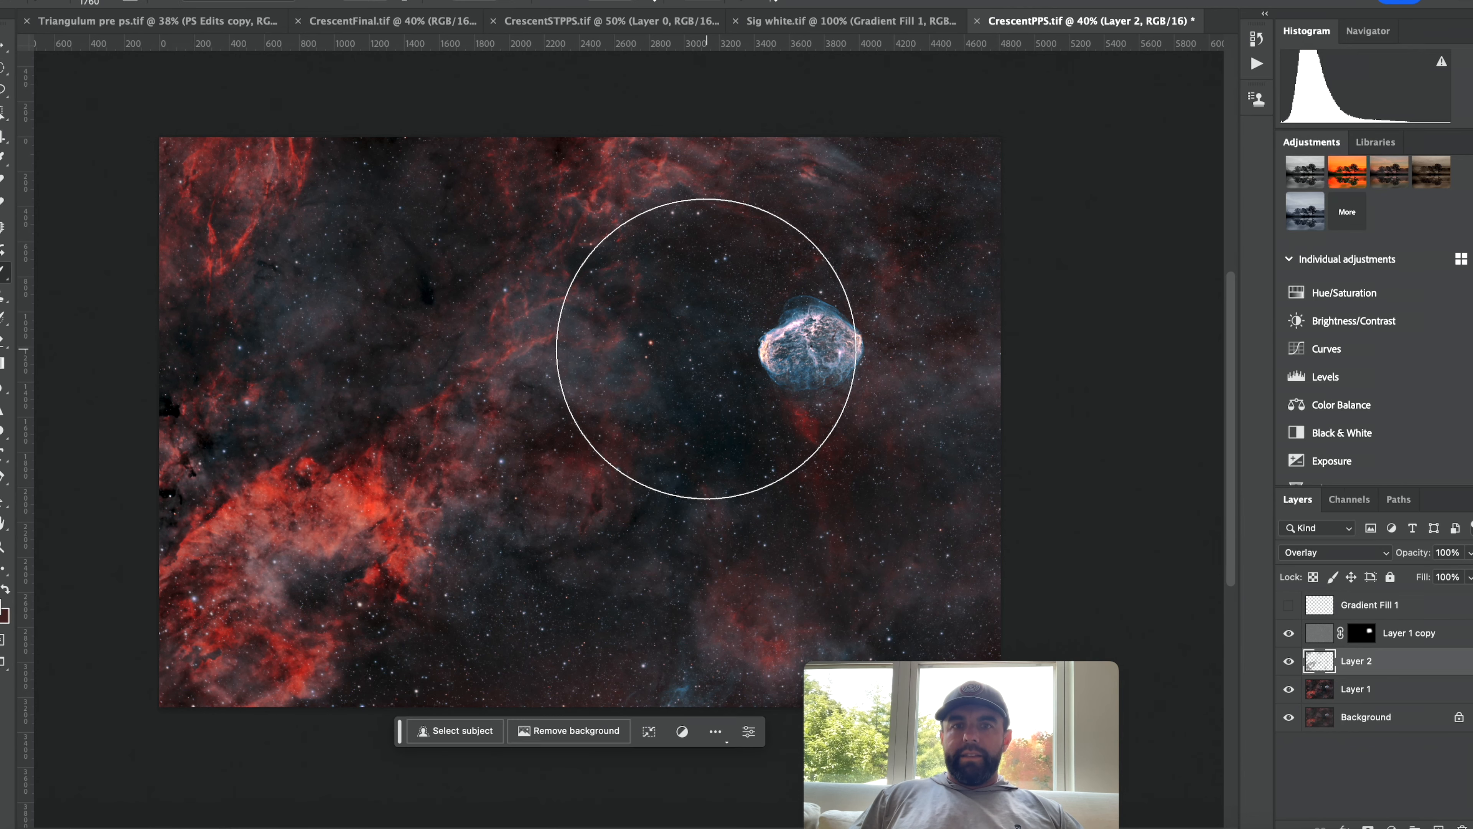
click(1291, 661)
click(1291, 661)
click(1291, 662)
click(1289, 662)
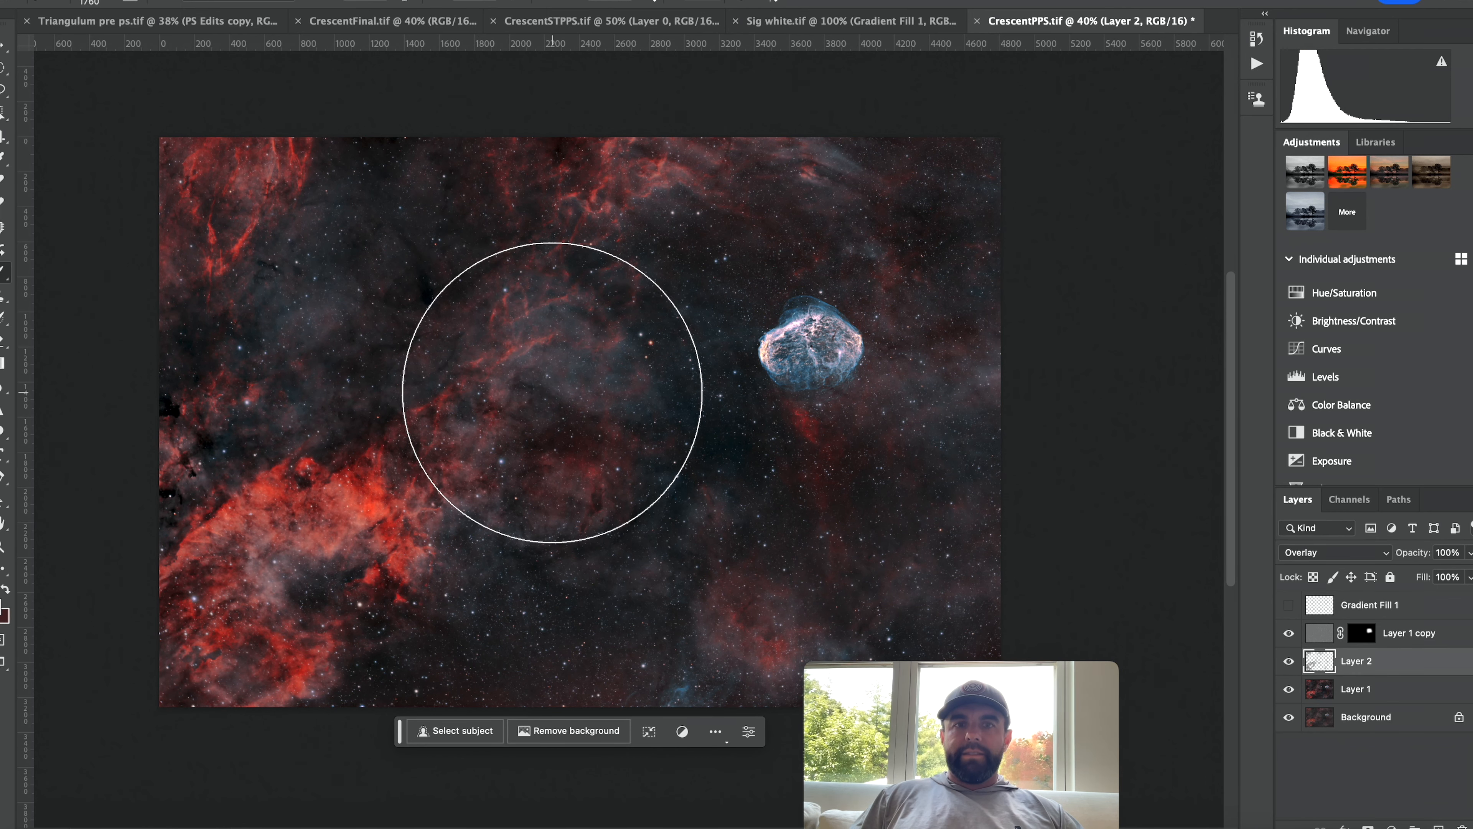
click(1463, 577)
drag(1415, 584, 1428, 579)
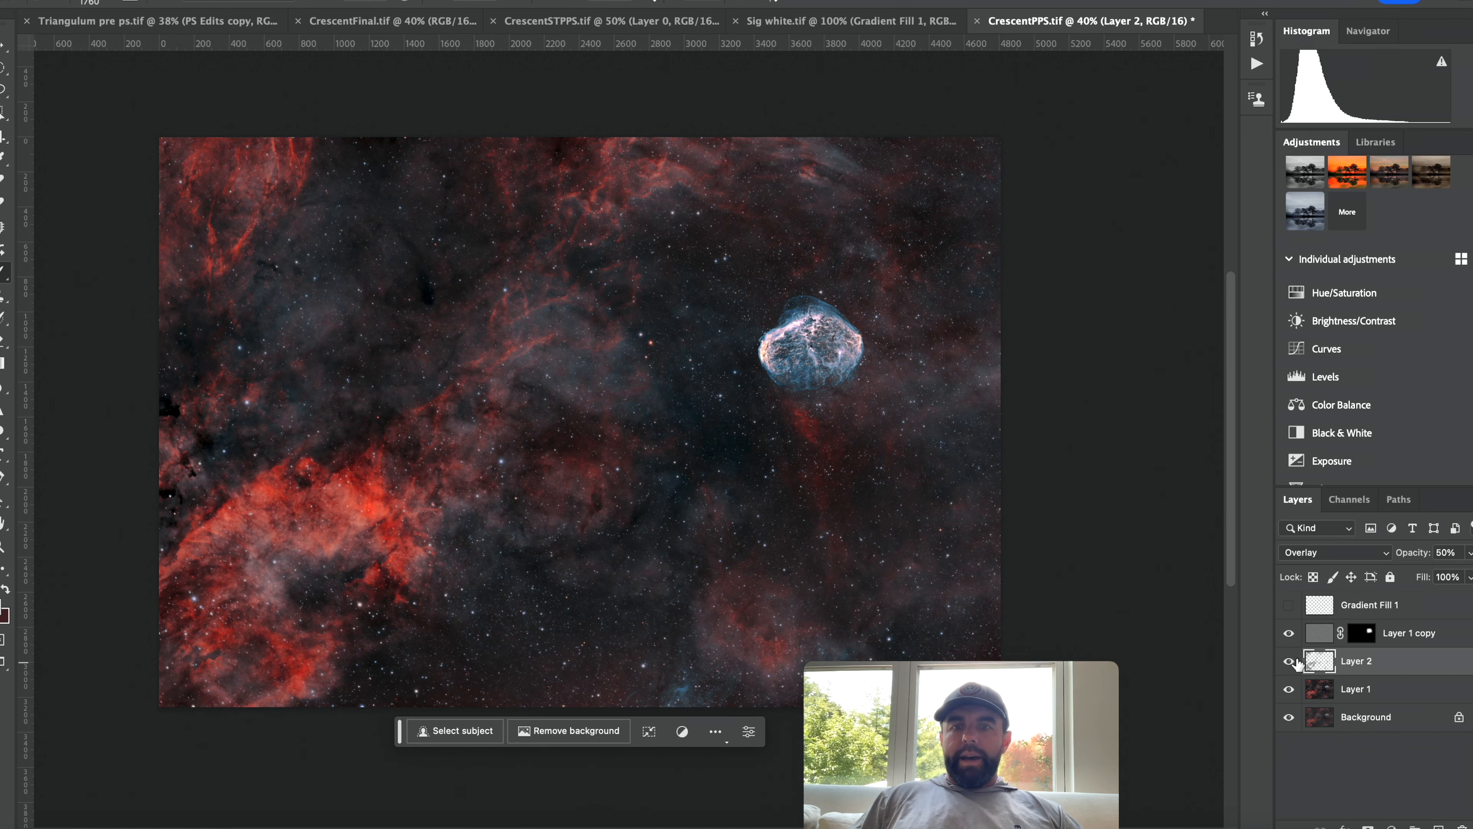
Show the Gradient Fill 1 signature layer and merge the layers above the background into one.
click(1395, 609)
click(1289, 605)
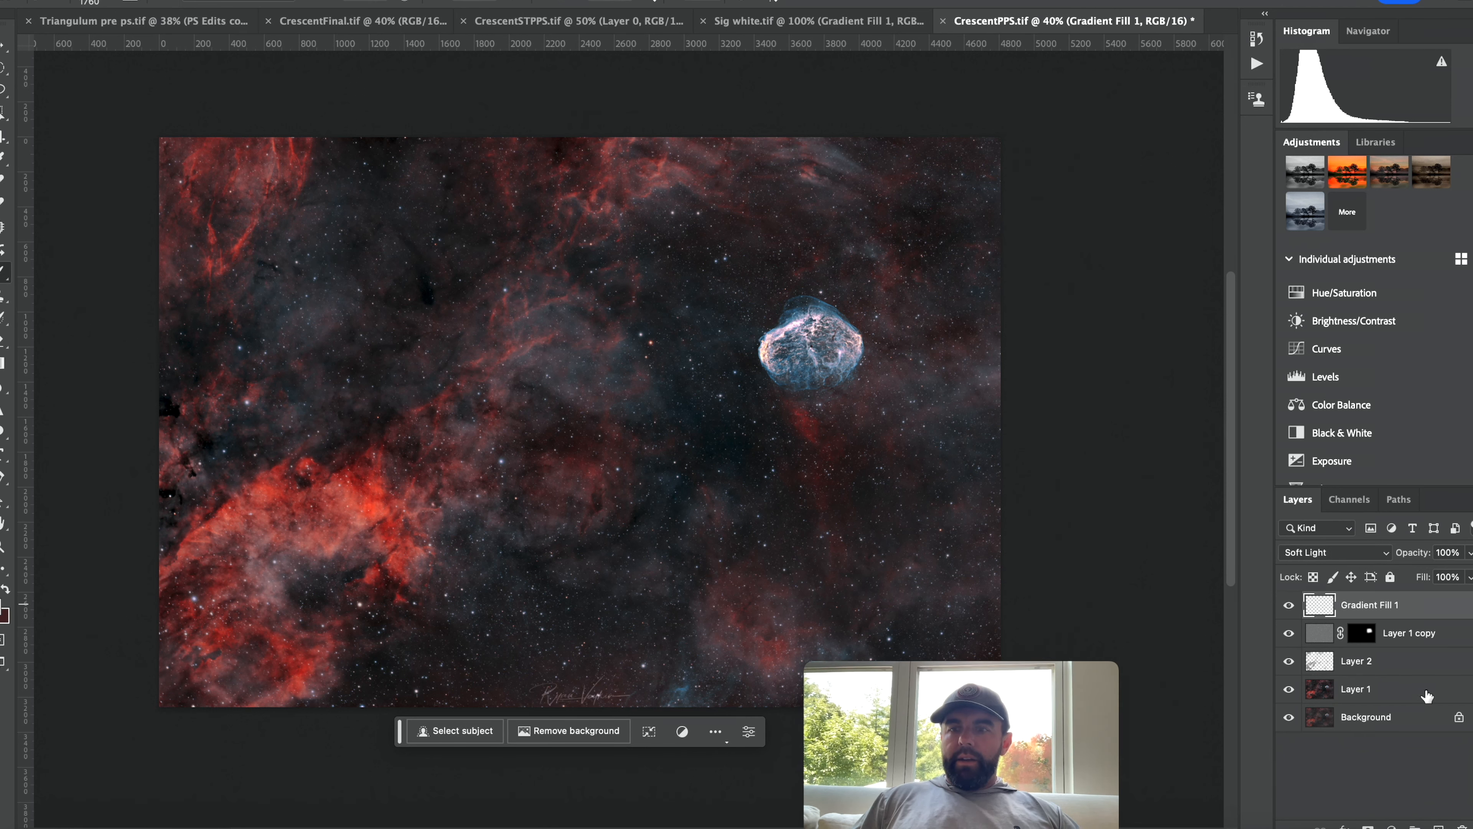
shift+click(1425, 699)
key(super+e)
Apply Topaz DeNoise AI with the Low Light model to the merged layer.
click(387, 1)
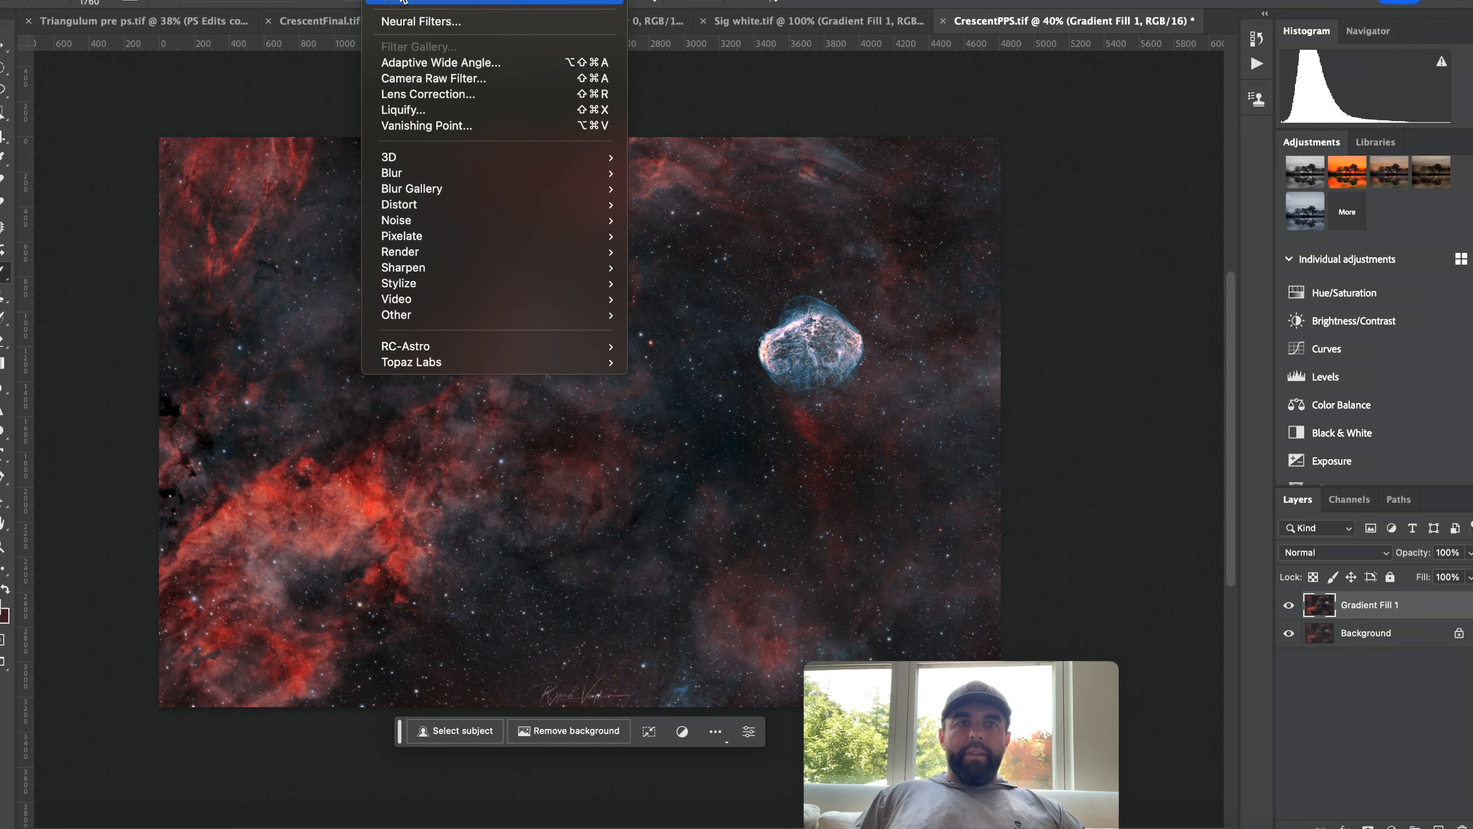
mouse_move(453, 362)
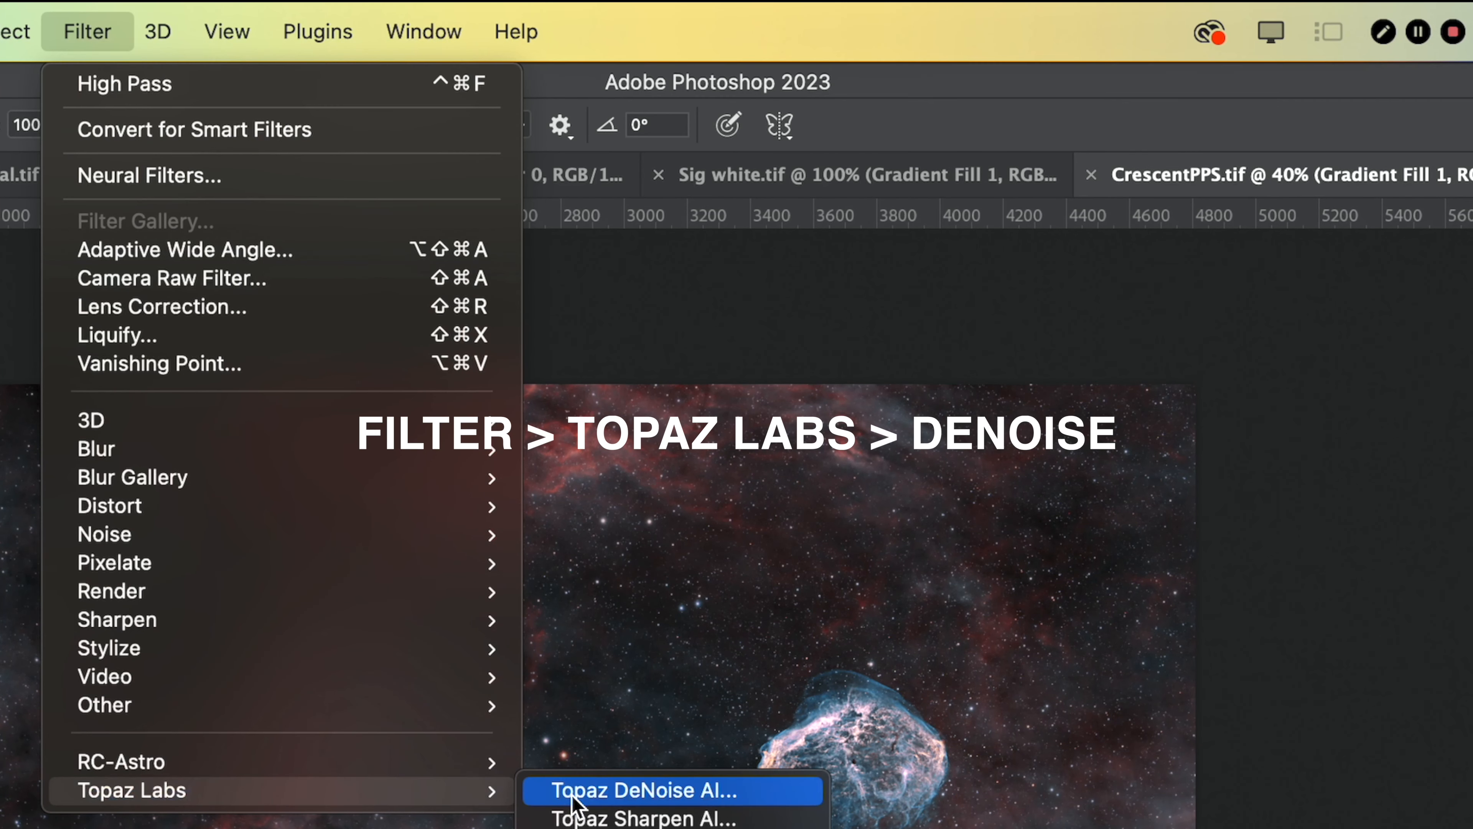
click(589, 800)
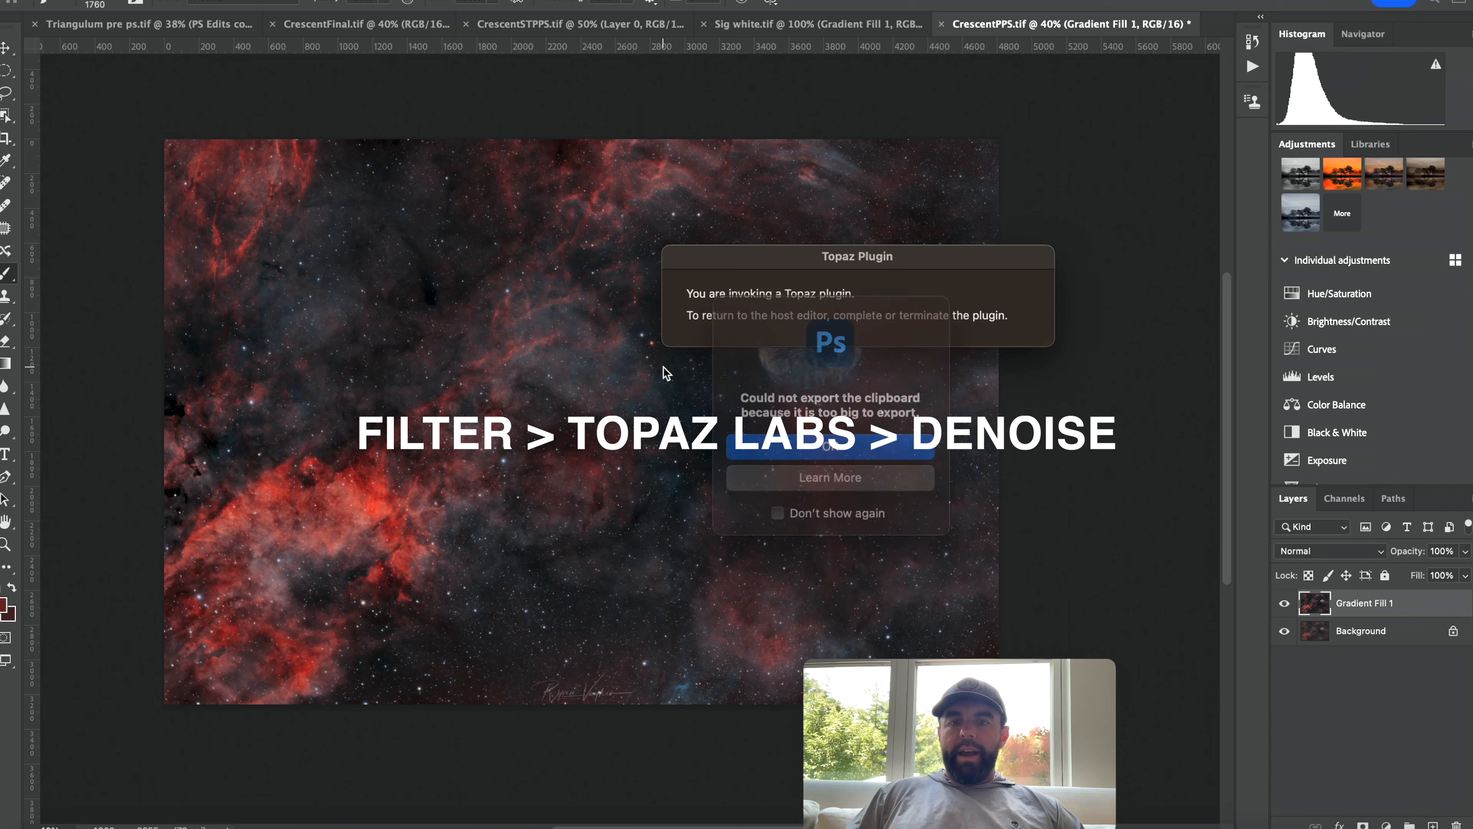
click(817, 450)
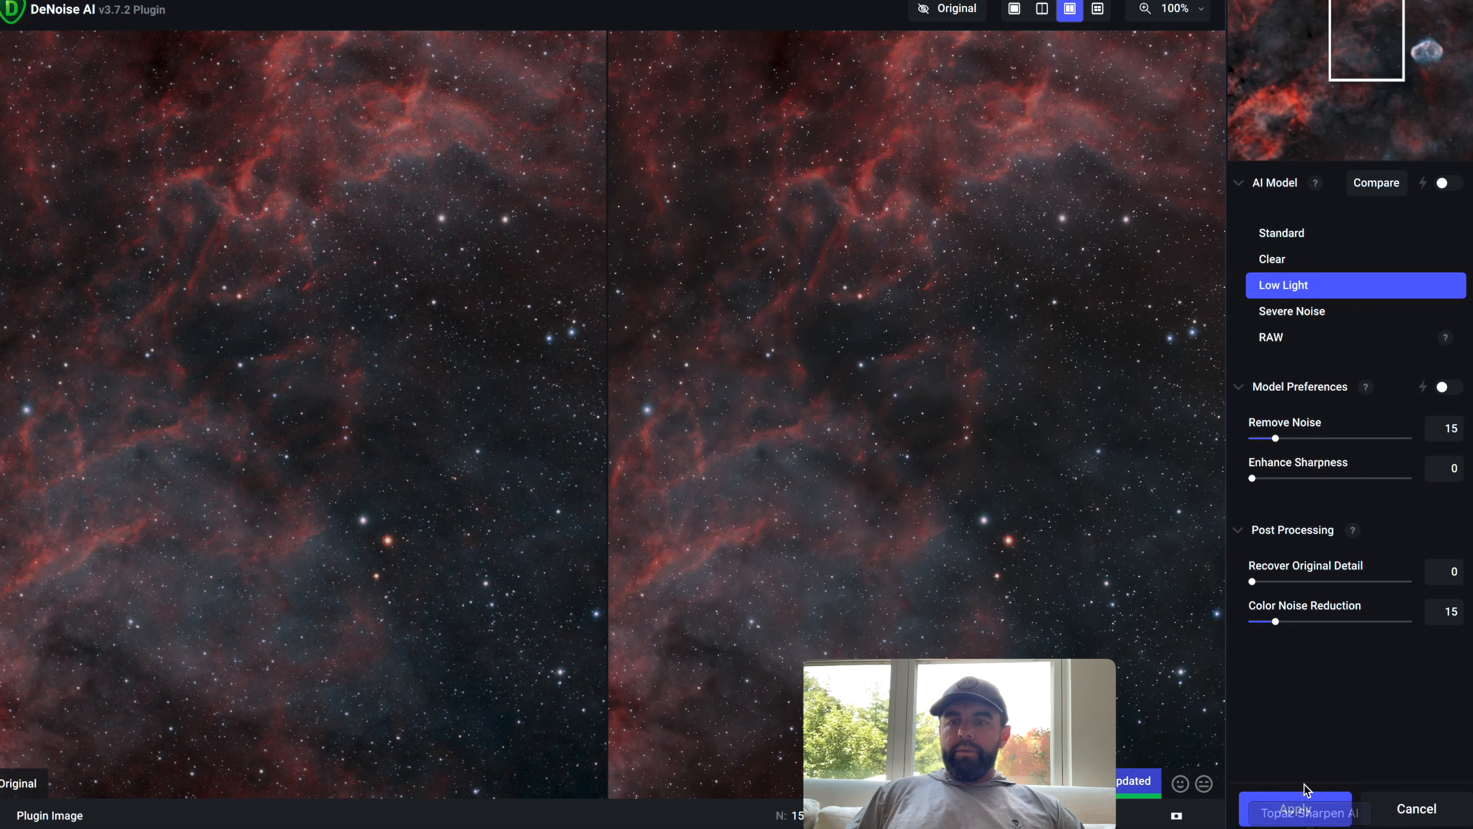
click(1290, 808)
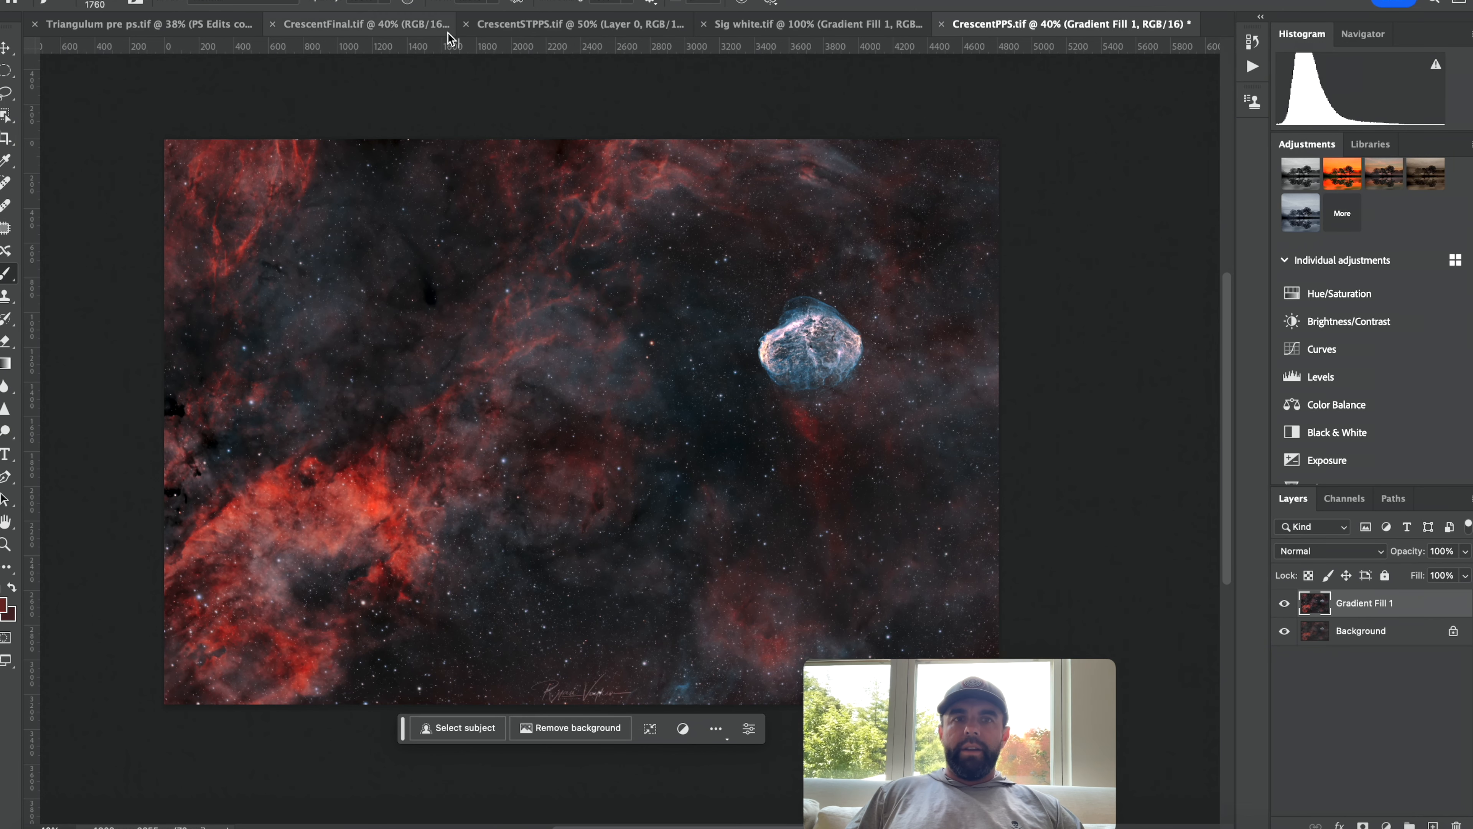
Switch to the CrescentFinal.tif document to compare, then return to CrescentPPS.tif.
click(395, 31)
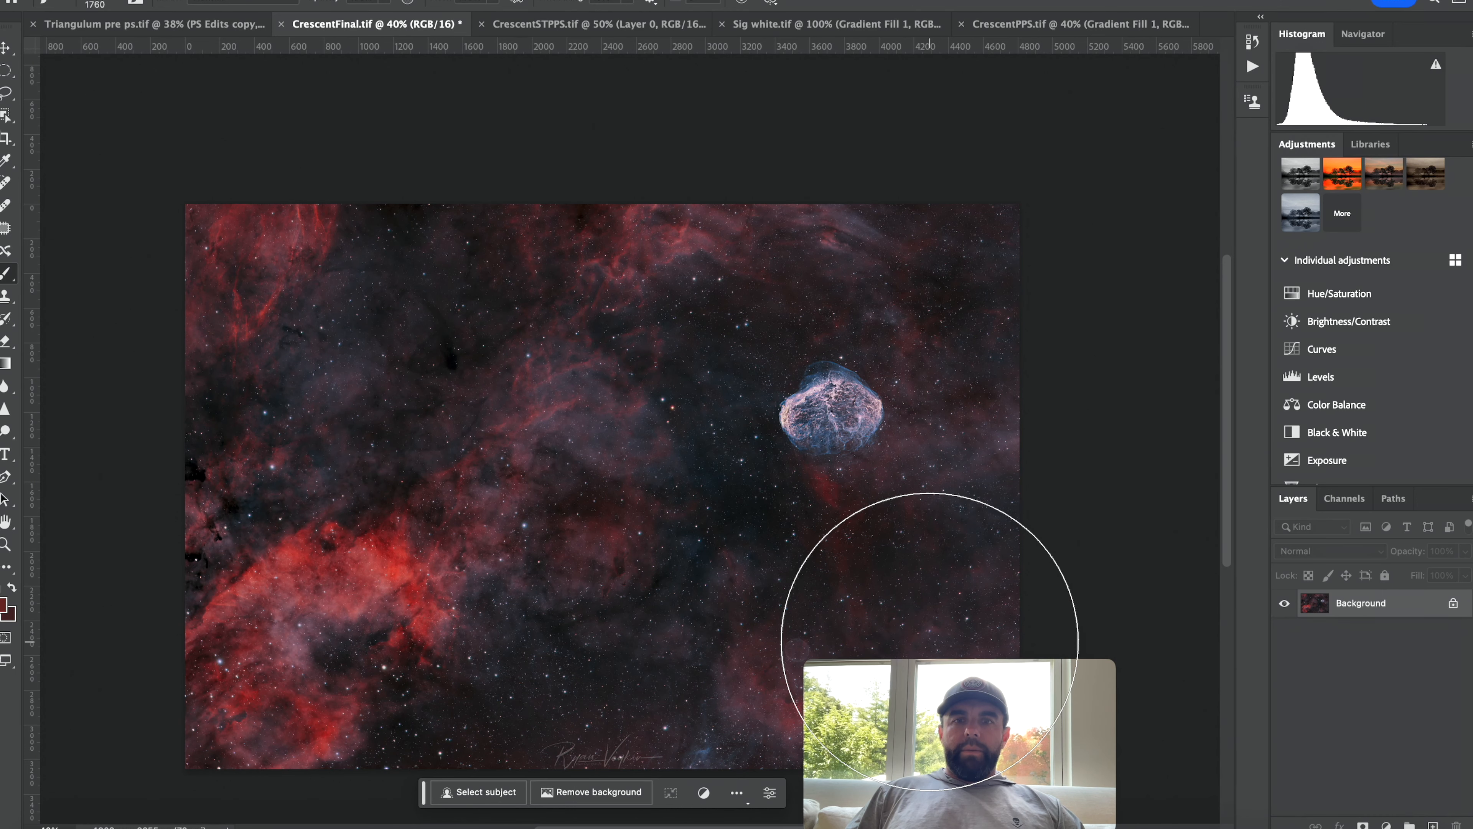
click(1077, 29)
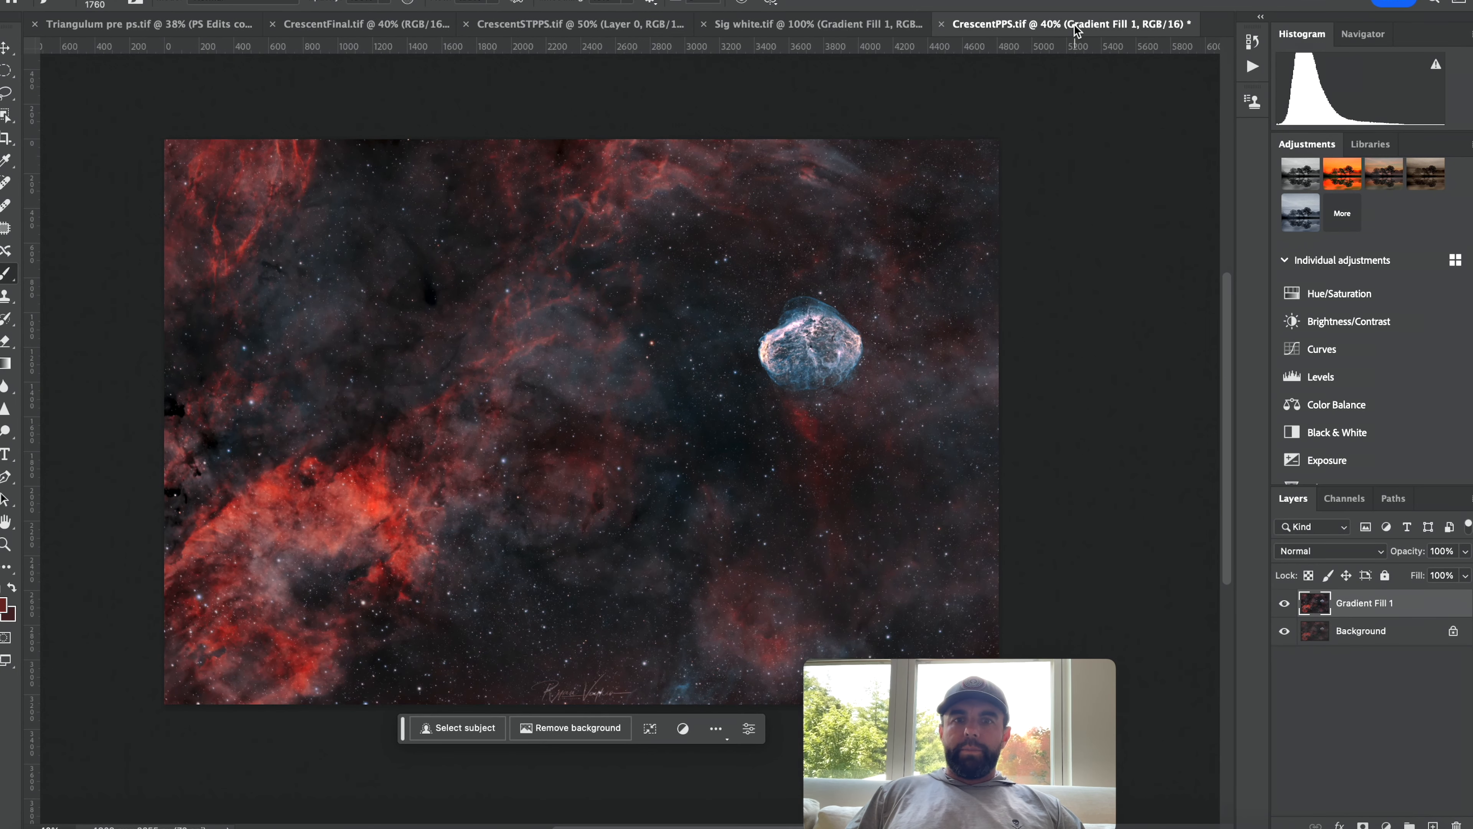
Save the image as CrescentFinal in Photoshop format to cloud documents.
click(115, 2)
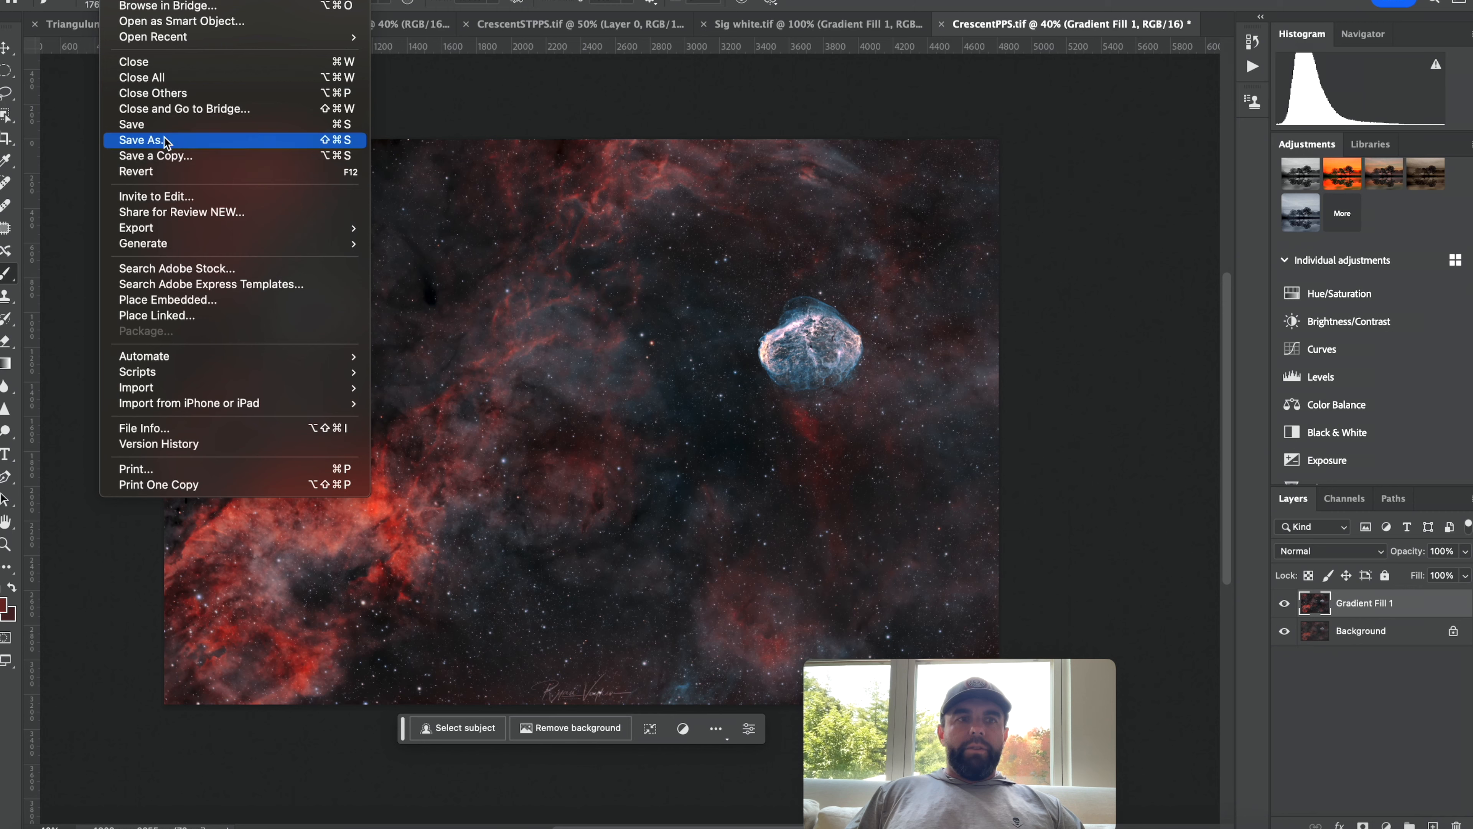
click(172, 141)
click(762, 116)
drag(762, 117, 755, 118)
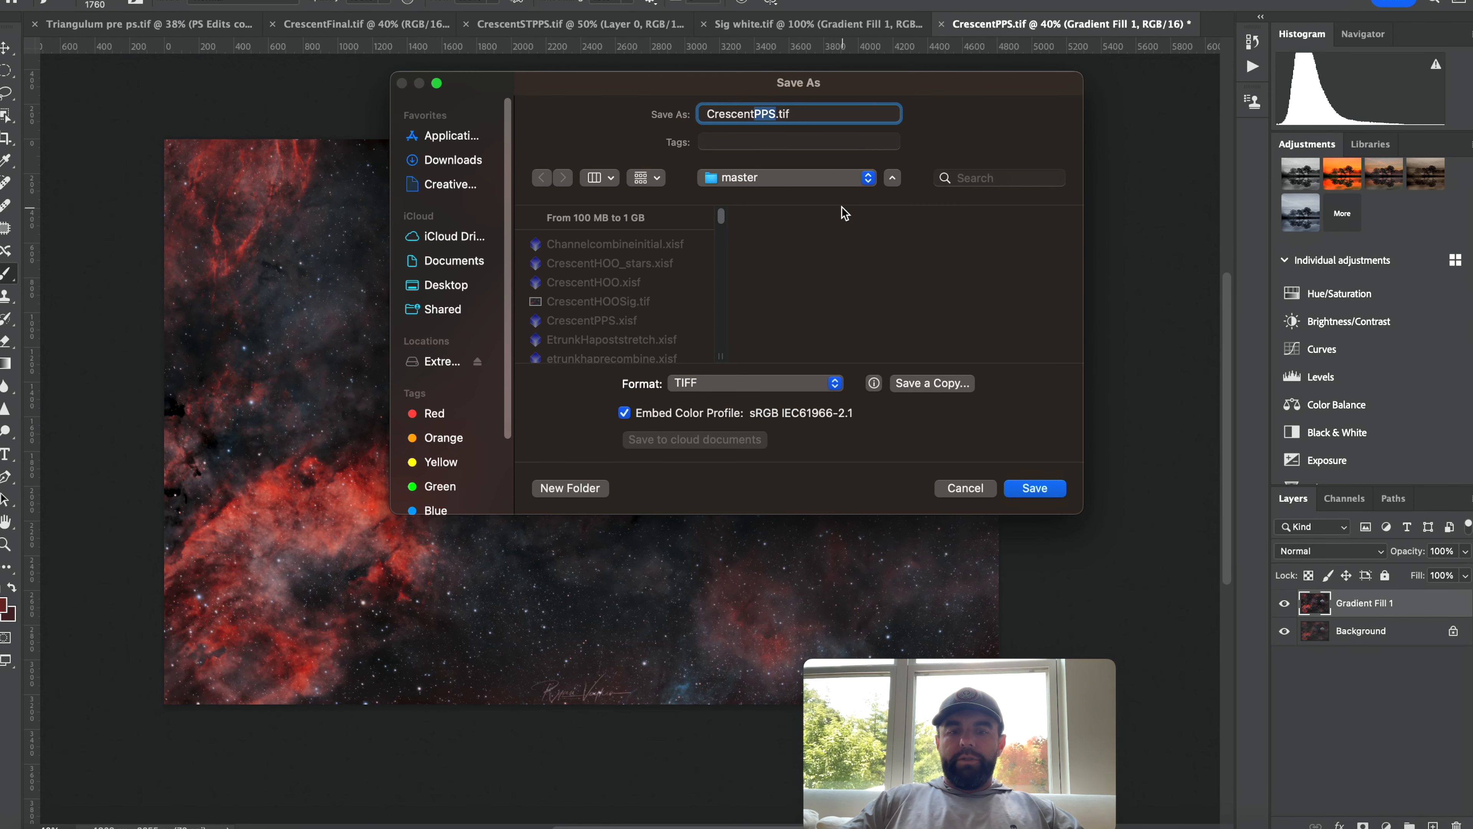
text(Final)
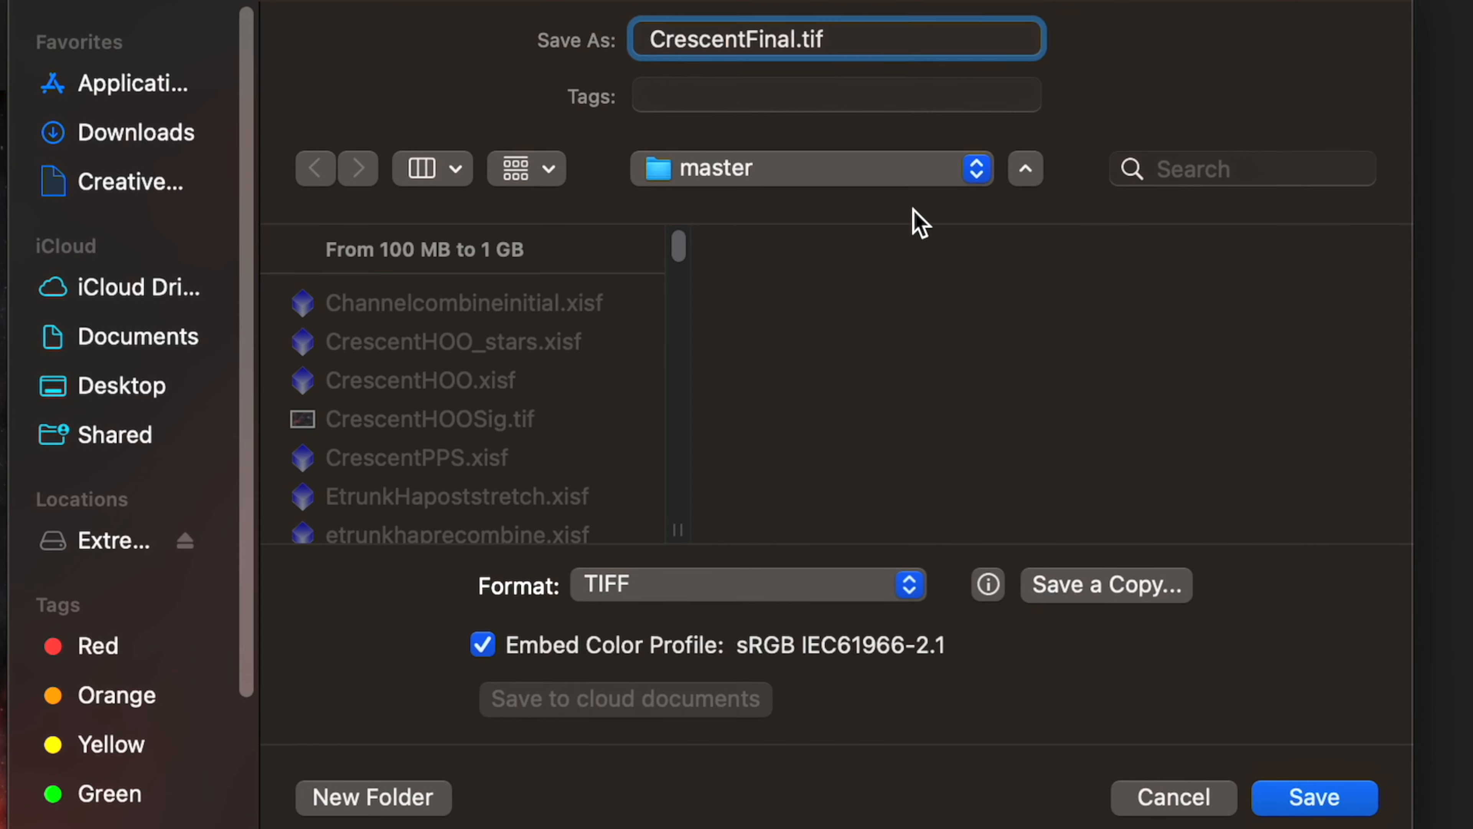
click(1292, 798)
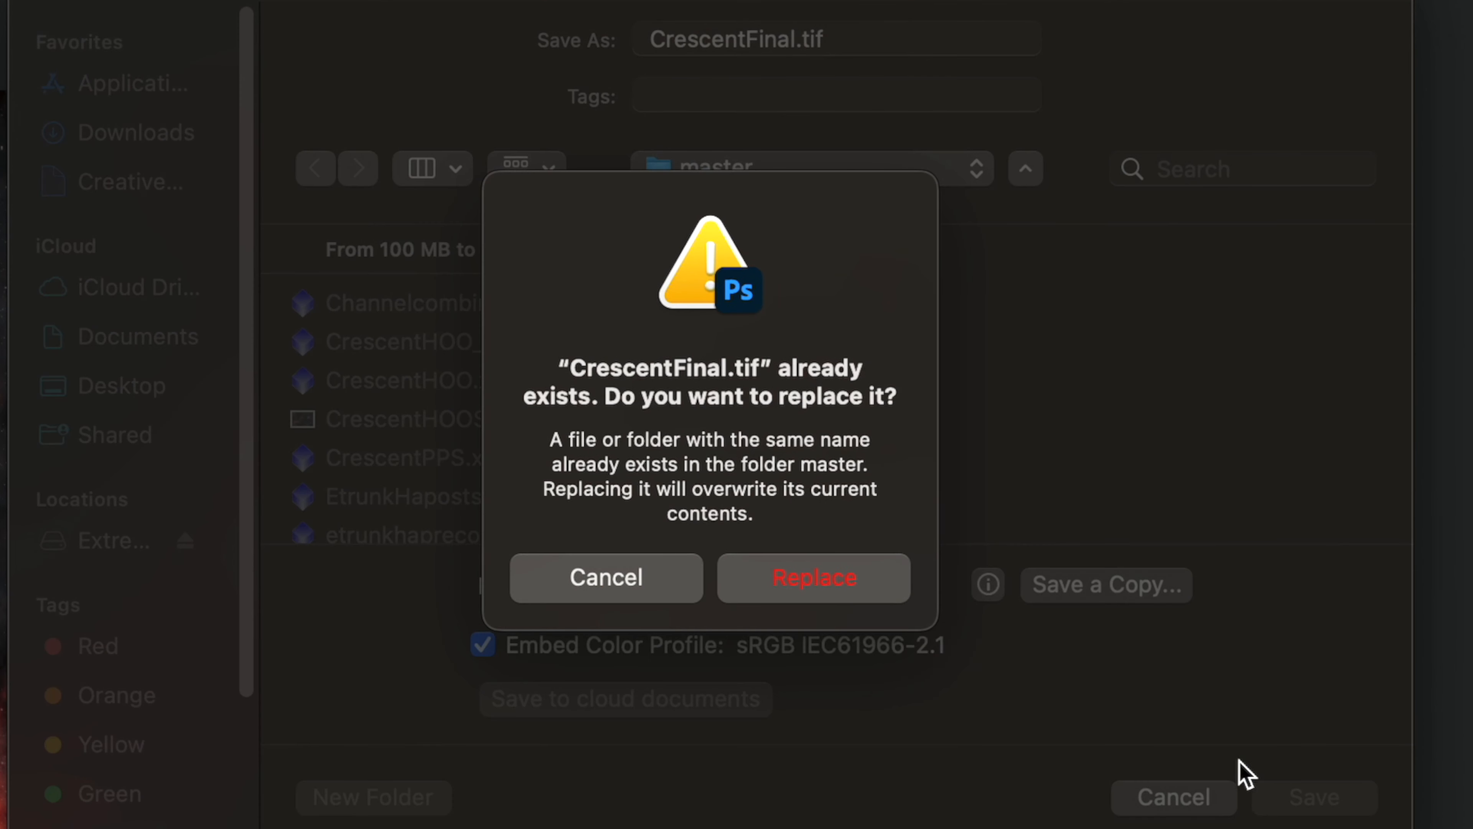
click(602, 581)
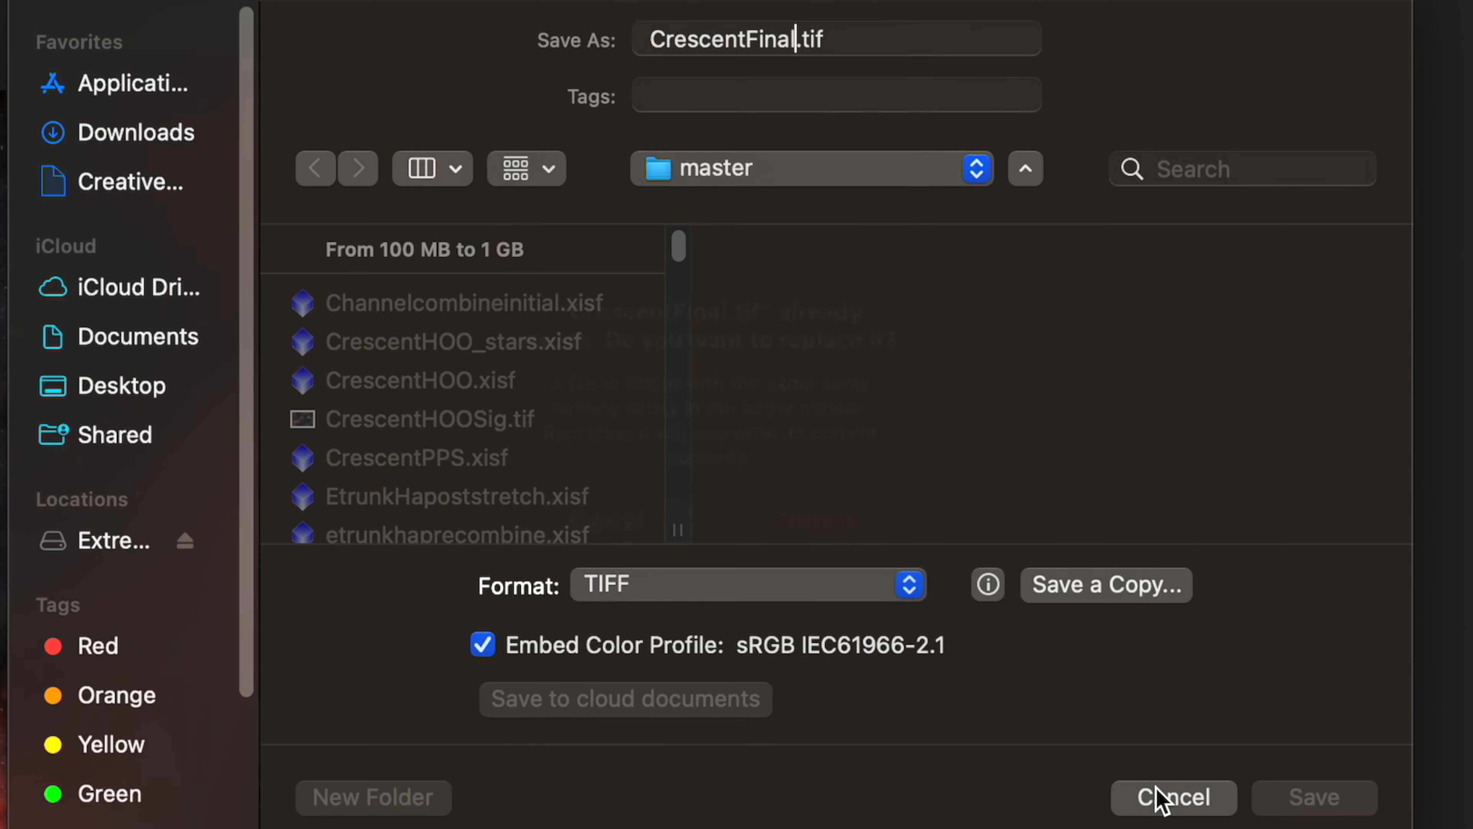
click(870, 594)
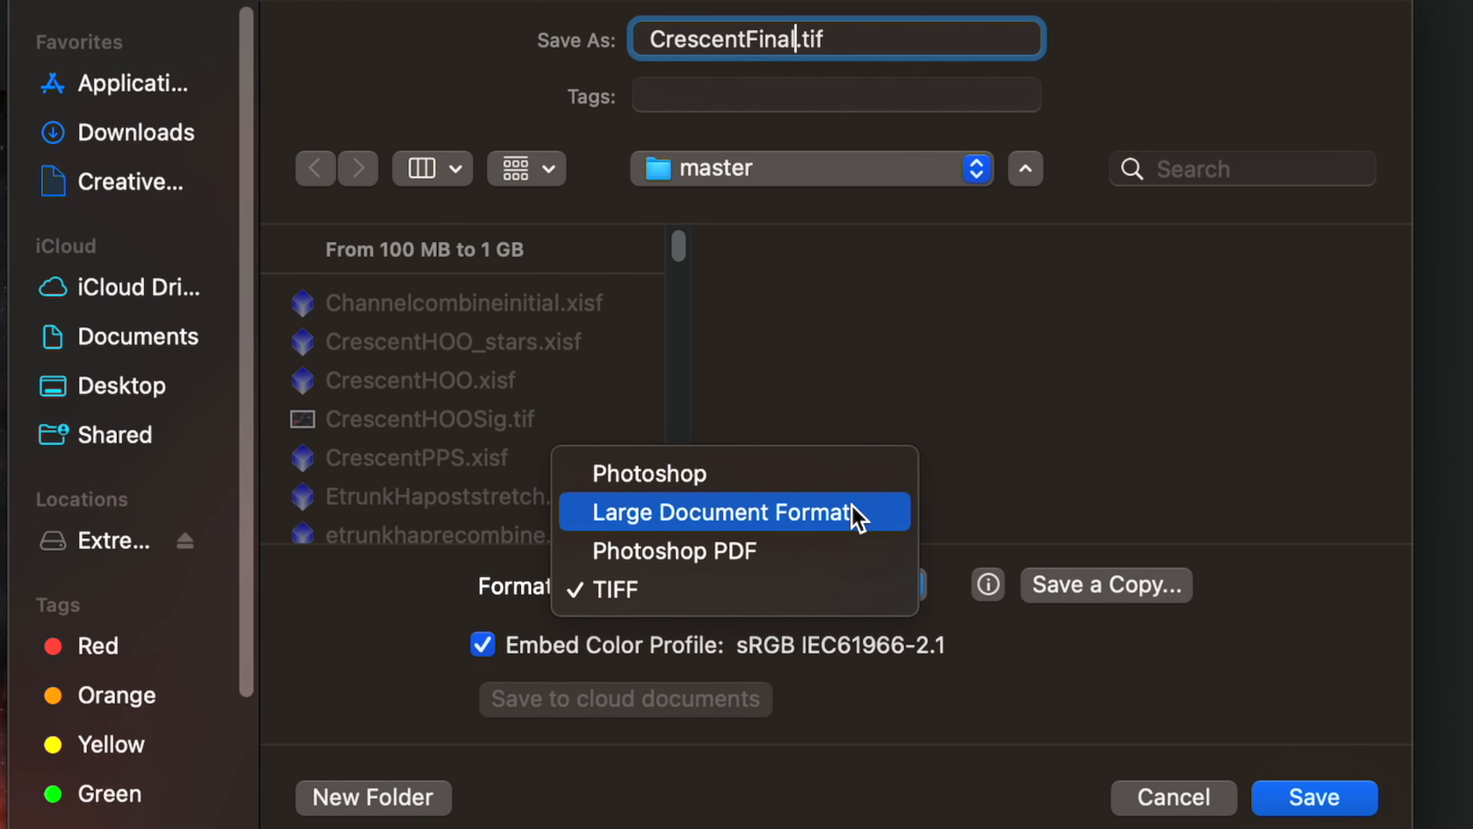
click(842, 474)
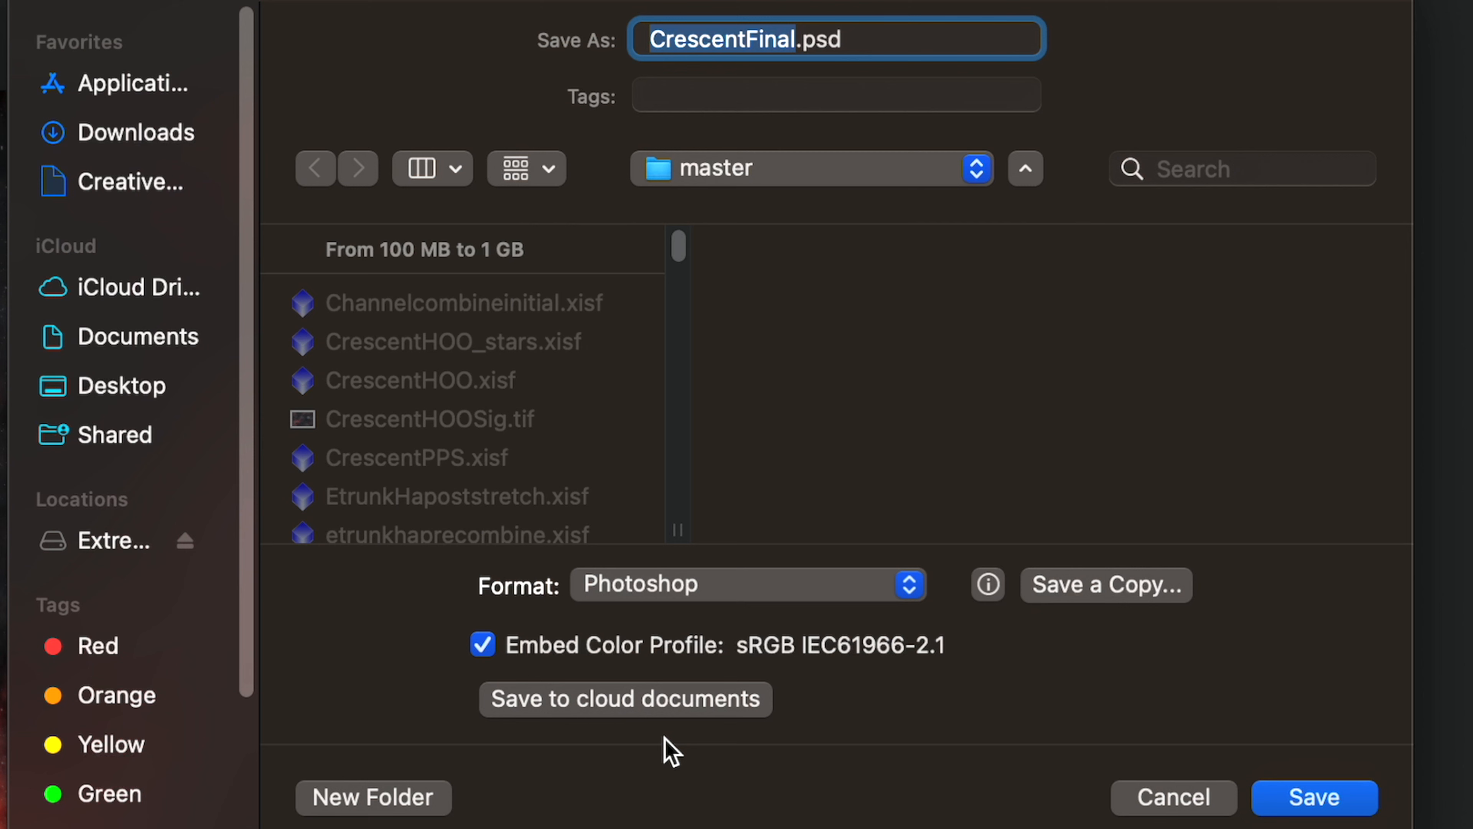
click(645, 707)
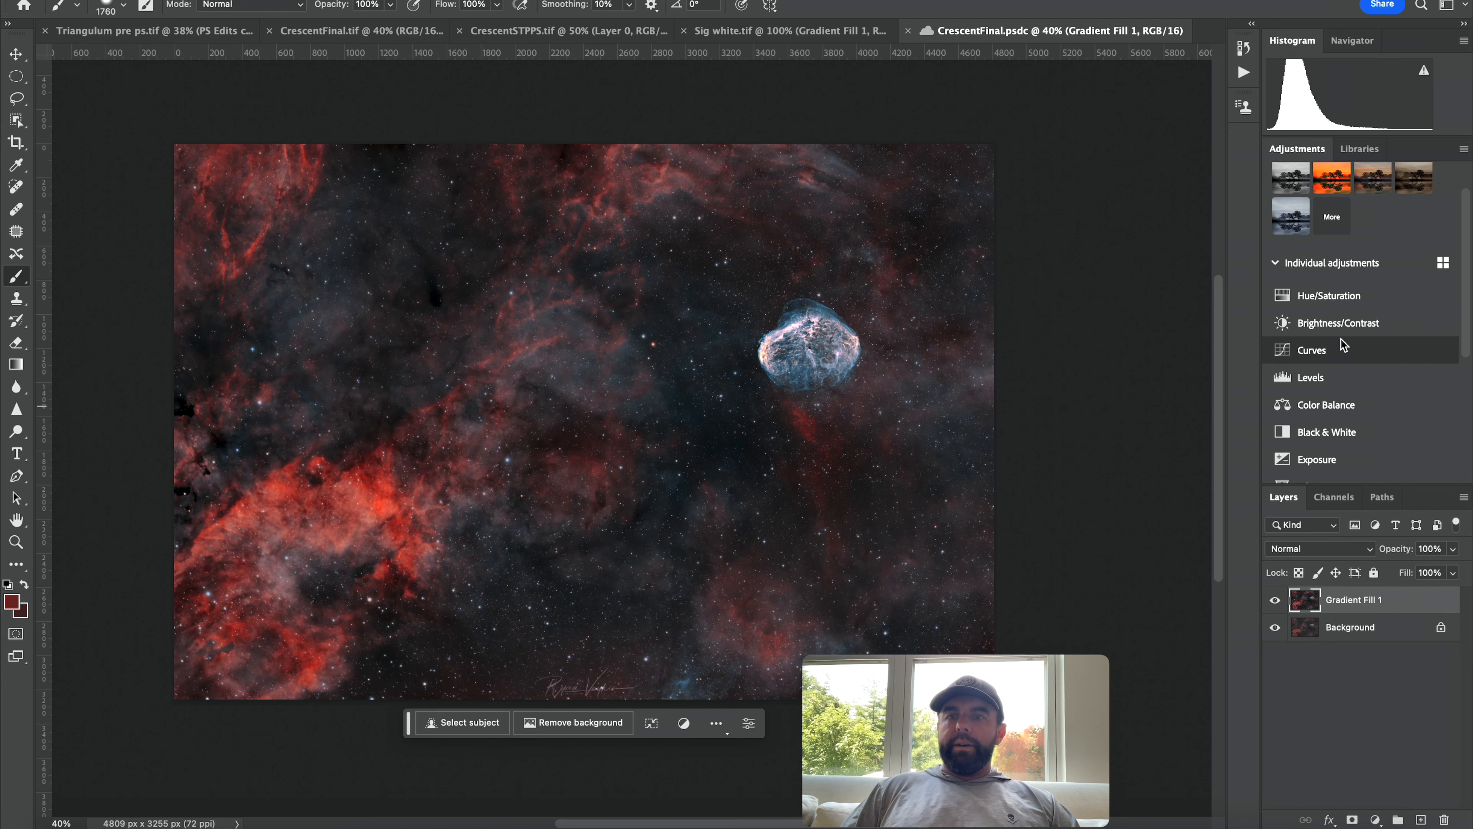
Add a Brightness/Contrast adjustment layer with brightness 24 and contrast 9.
click(1335, 322)
drag(1167, 140, 1176, 176)
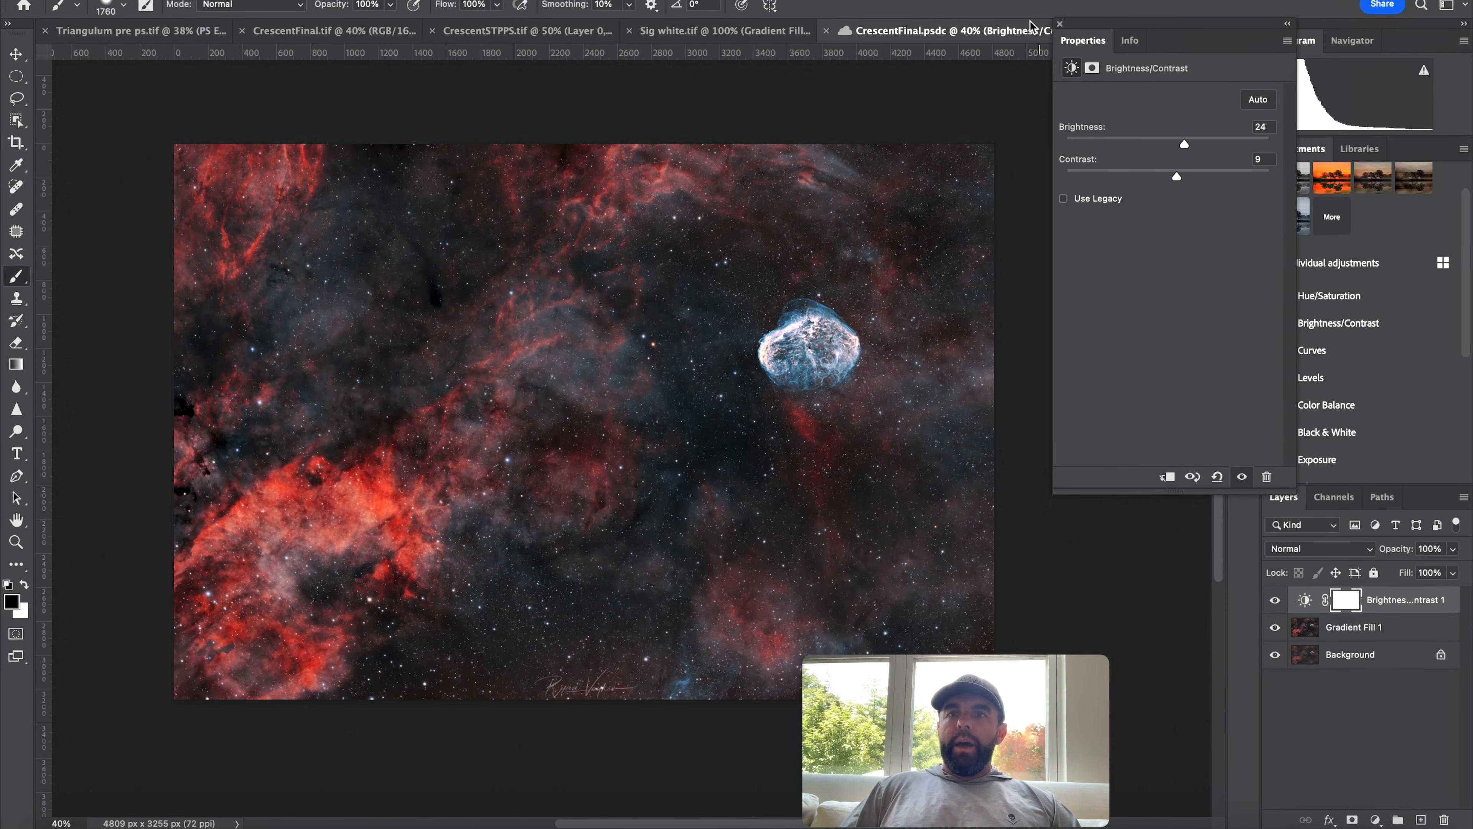
click(1060, 25)
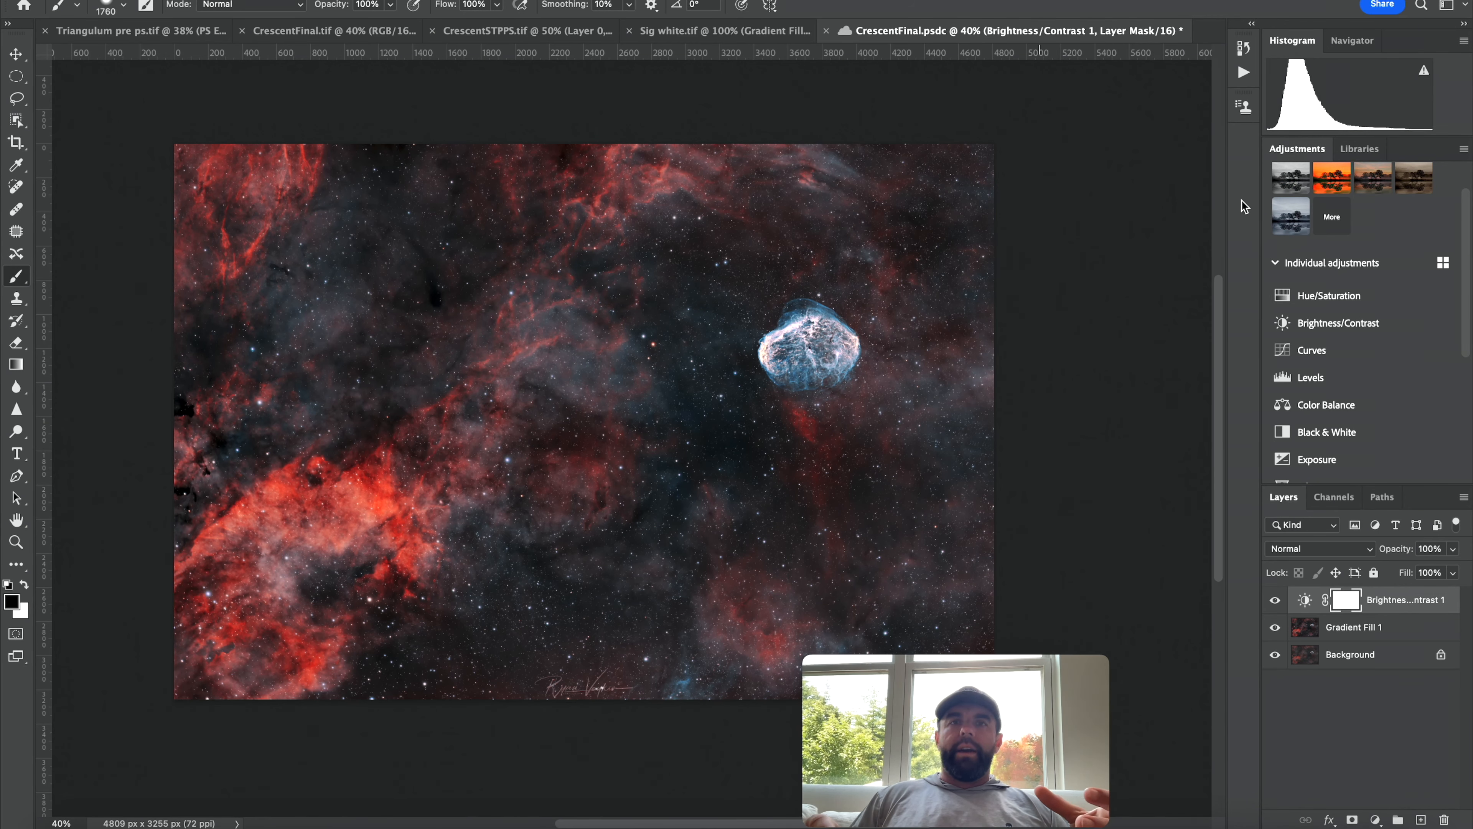
click(387, 0)
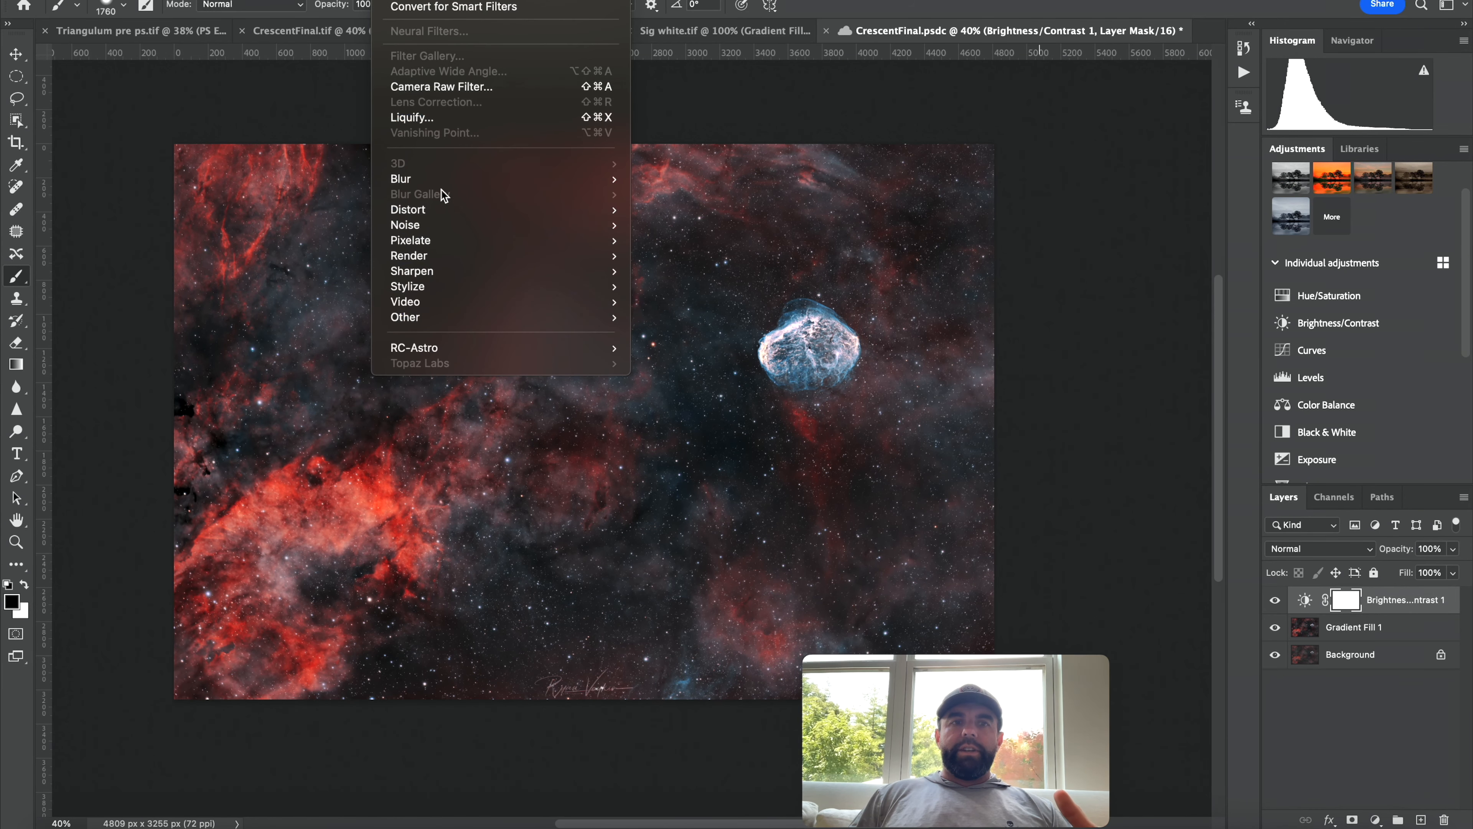
click(984, 194)
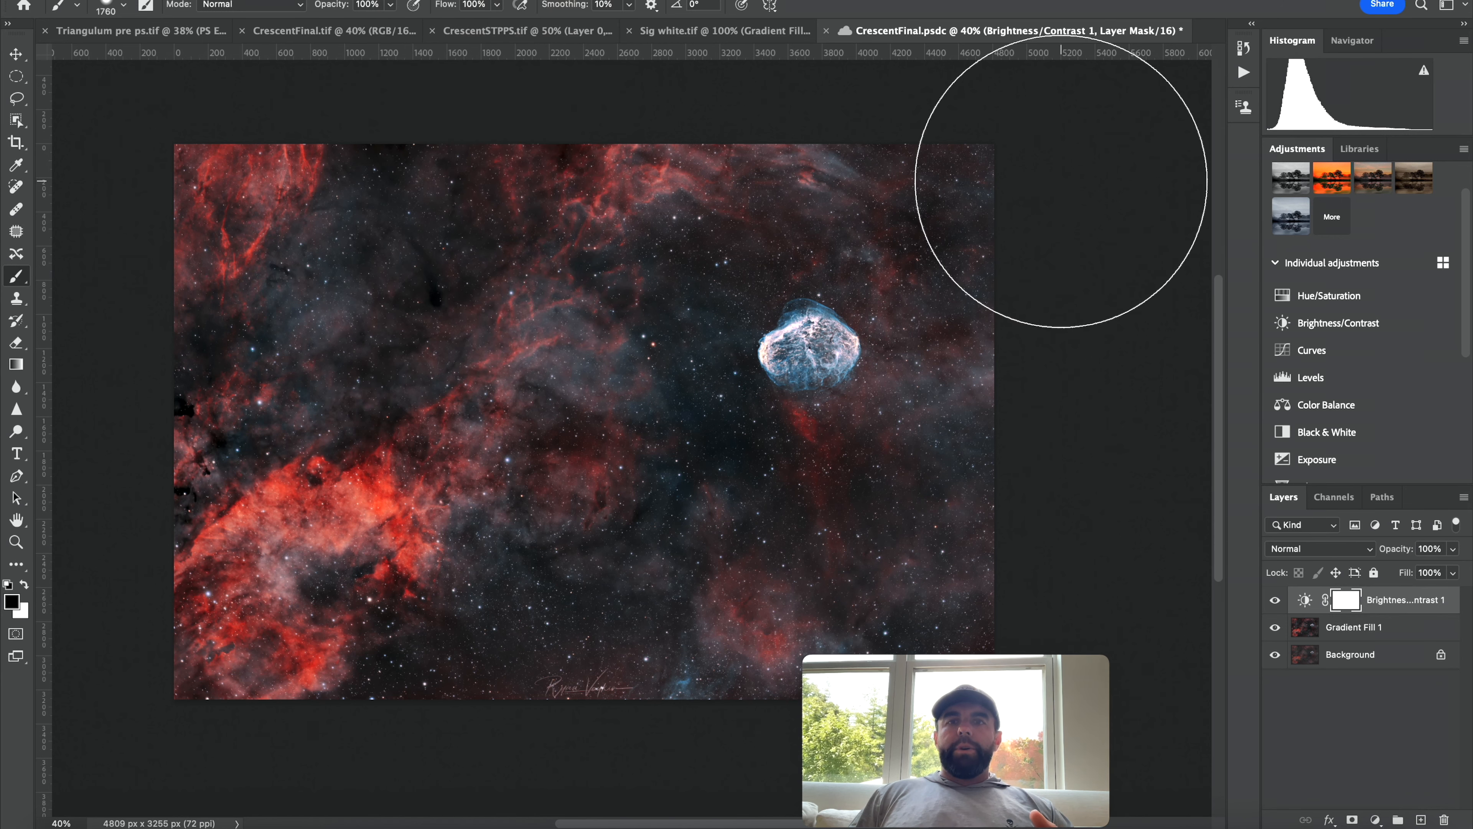